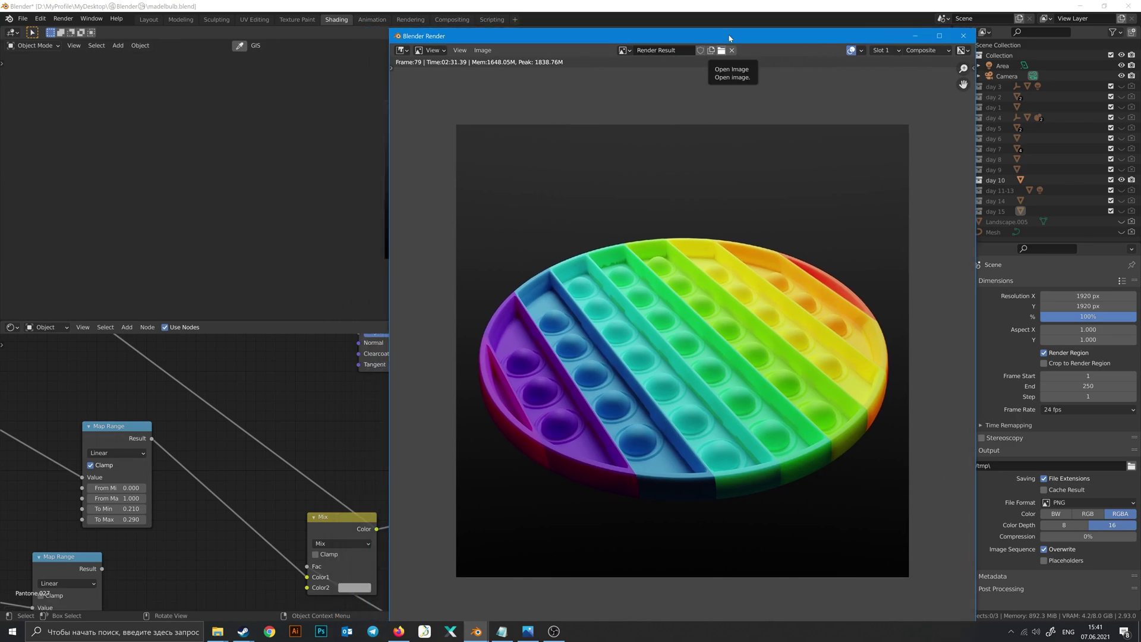
Step: Close the render window, switch to the browser and examine the Procedural Wood Material product on the Blender Market store page
click(963, 35)
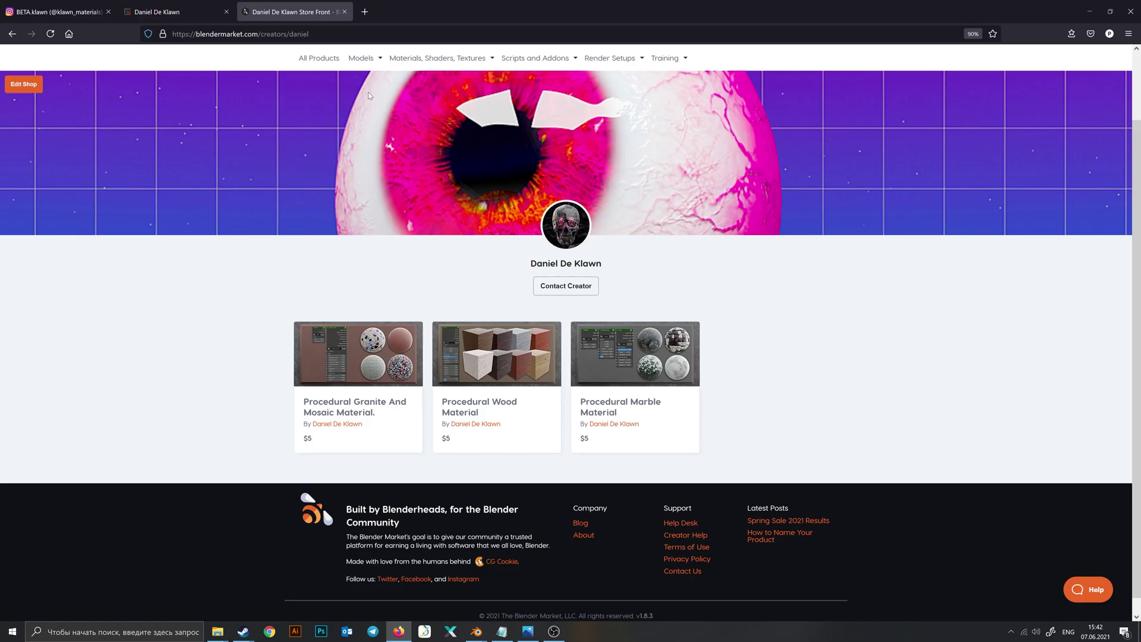
scroll(369, 96, up, 3)
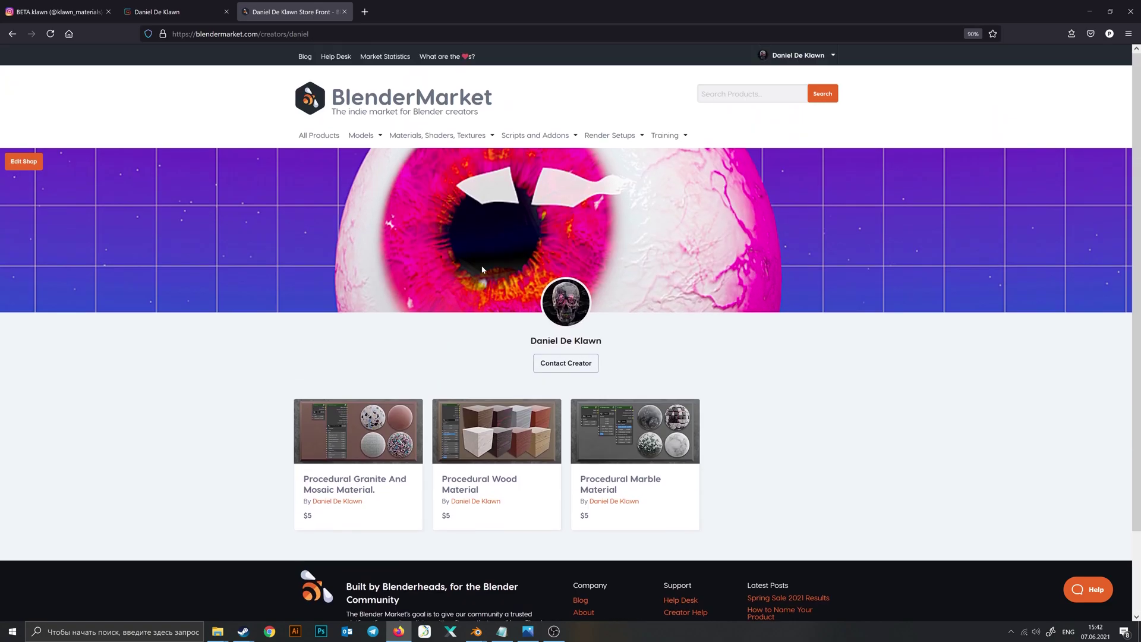
scroll(478, 257, down, 3)
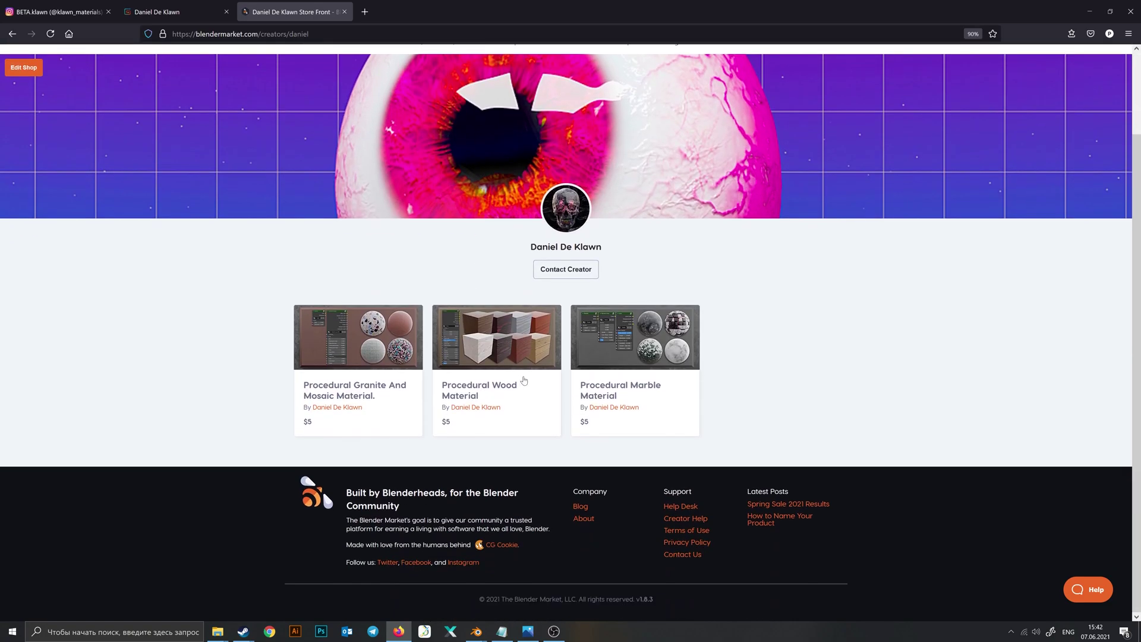
click(480, 391)
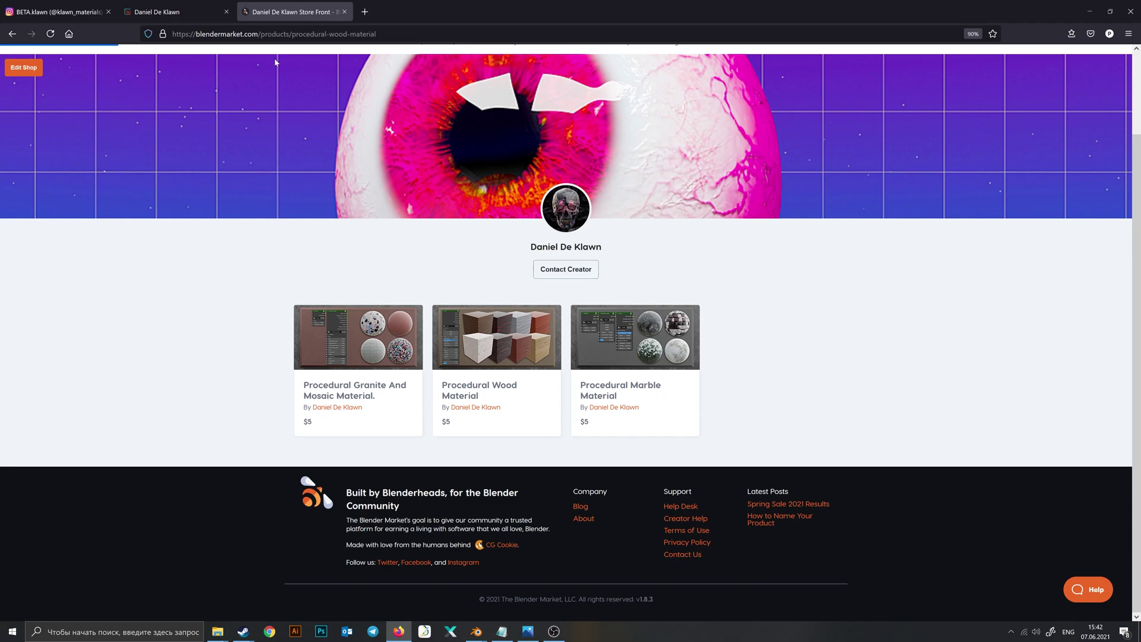
scroll(482, 289, down, 3)
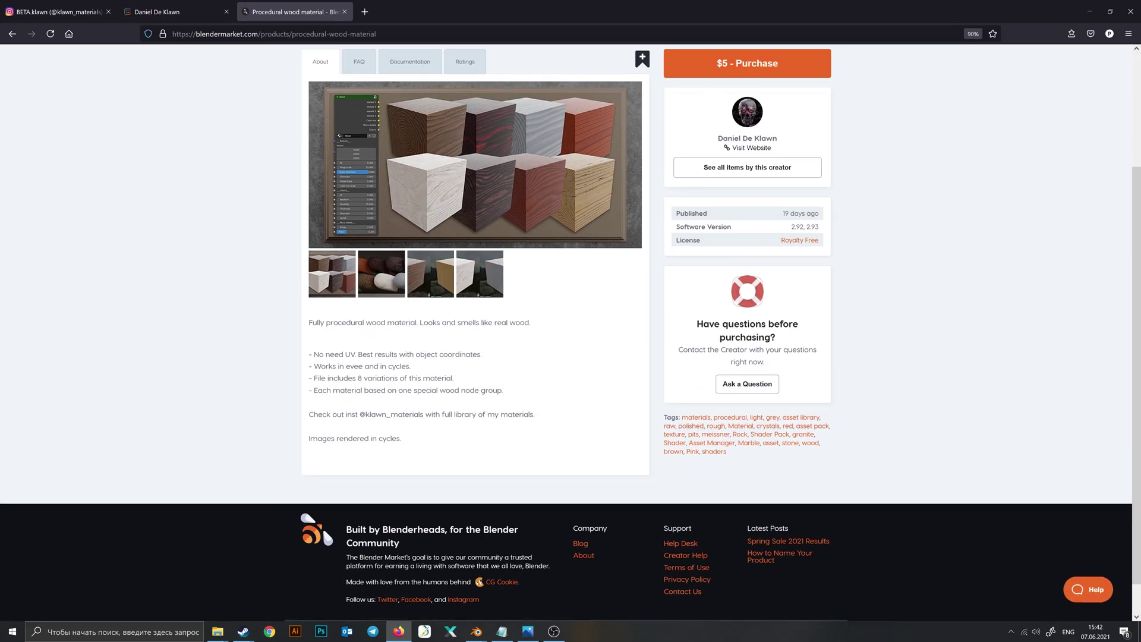
scroll(483, 289, up, 2)
Step: Browse the procedural material packs on the creator's Gumroad and Instagram pages, and minimize the browser
click(190, 12)
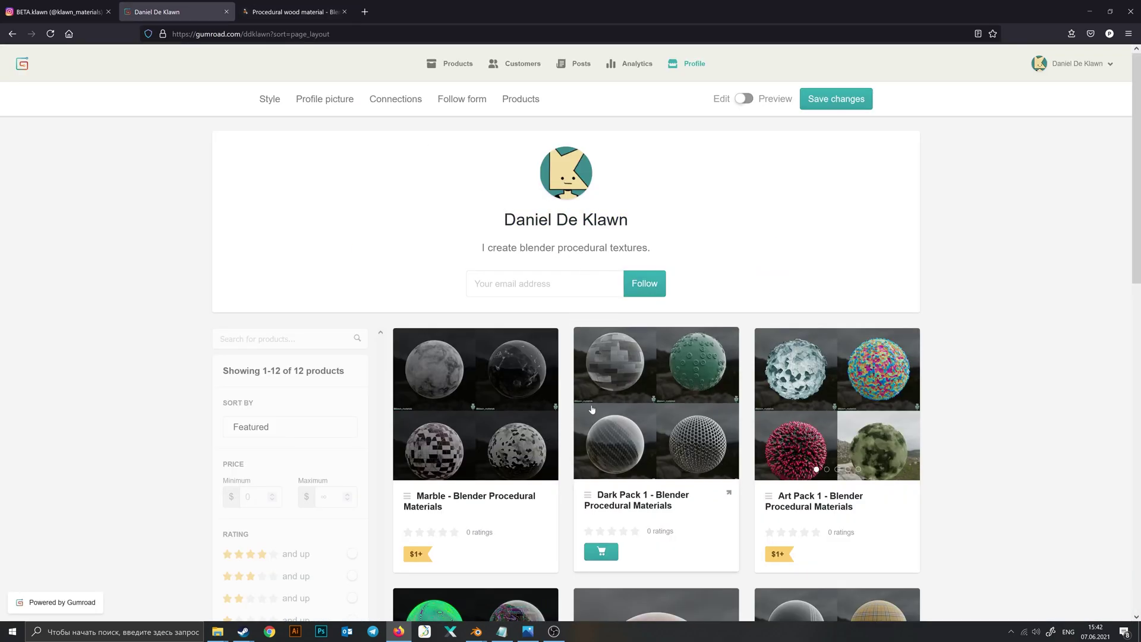
scroll(591, 409, down, 5)
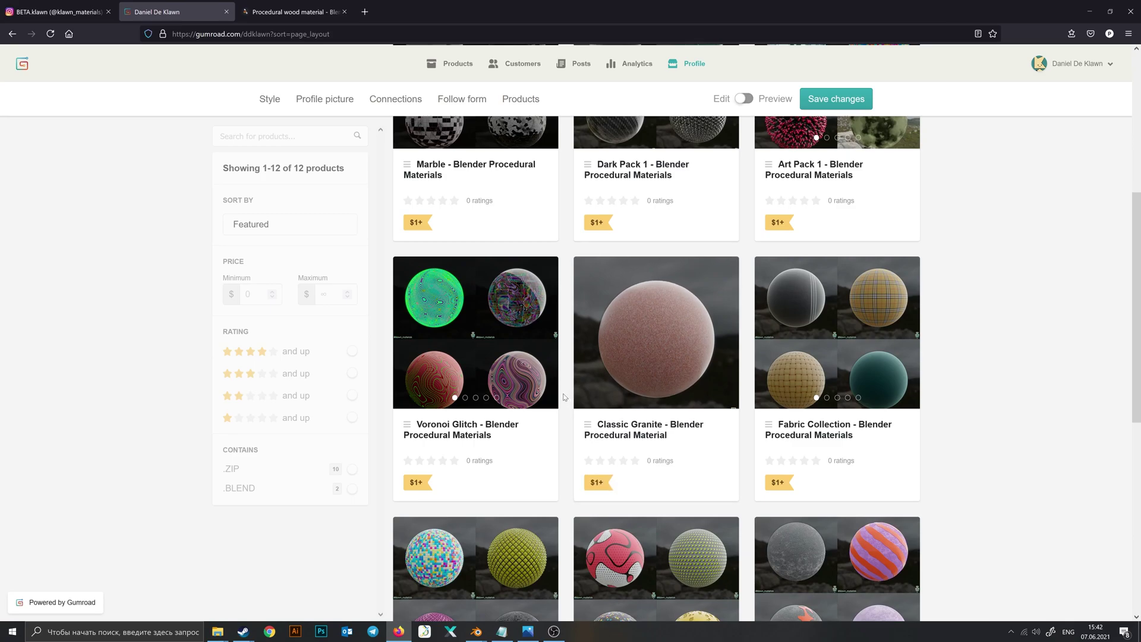
scroll(564, 396, down, 7)
scroll(568, 354, up, 4)
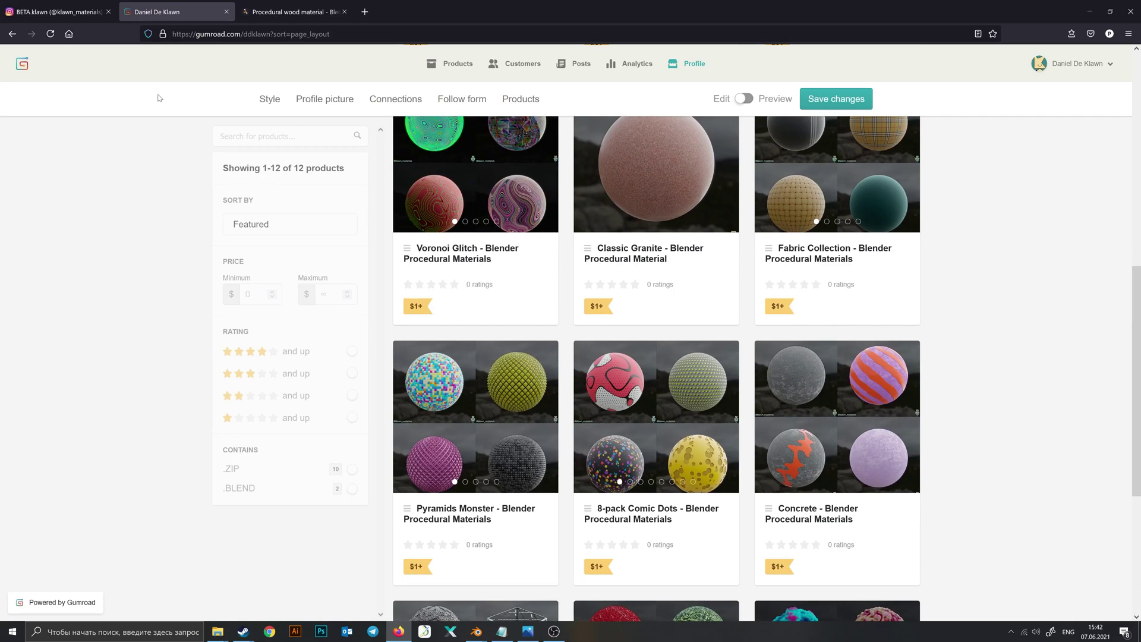
click(98, 12)
scroll(646, 444, down, 9)
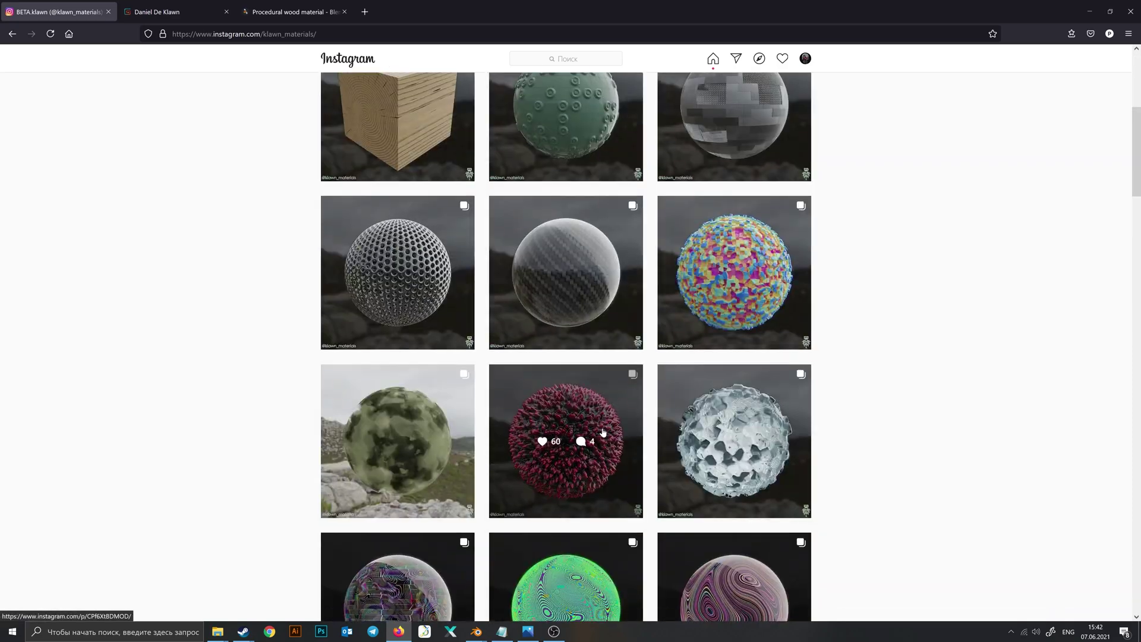
scroll(689, 429, up, 6)
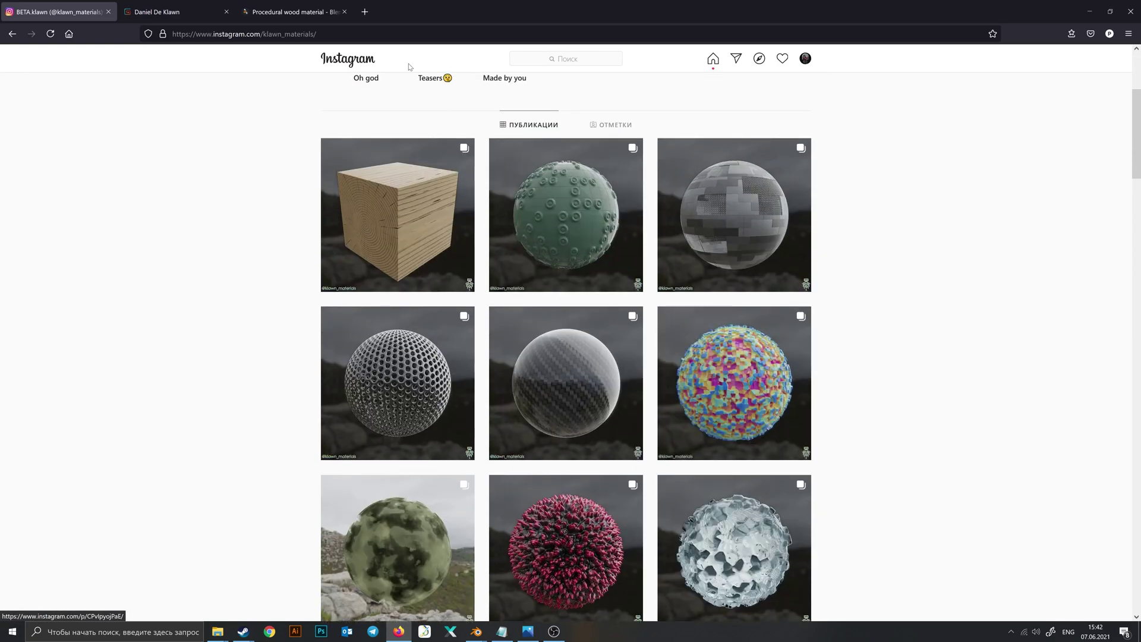
scroll(680, 319, up, 4)
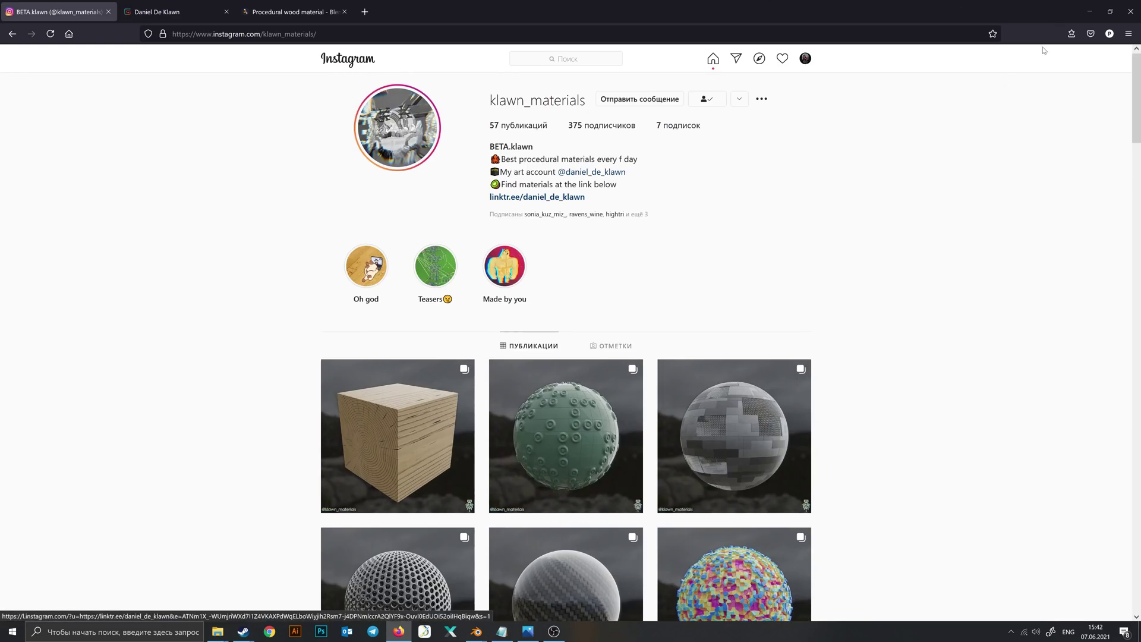
click(1089, 11)
Step: Start a new file in Blender, saving the changes to madelbulb.blend
click(21, 21)
mouse_move(54, 31)
click(144, 32)
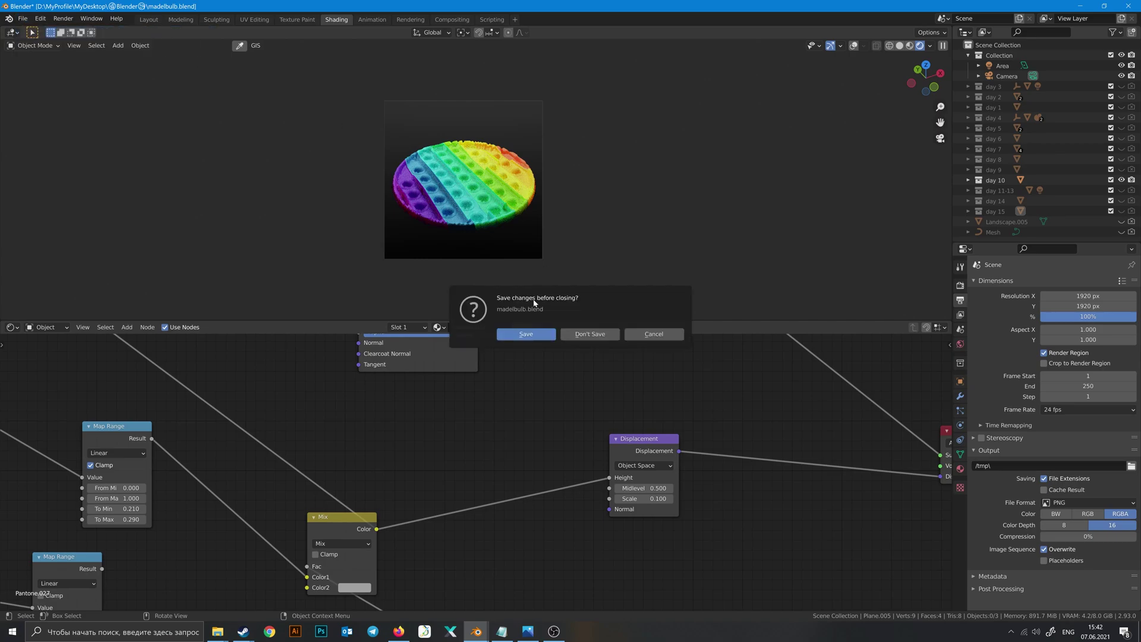
click(543, 334)
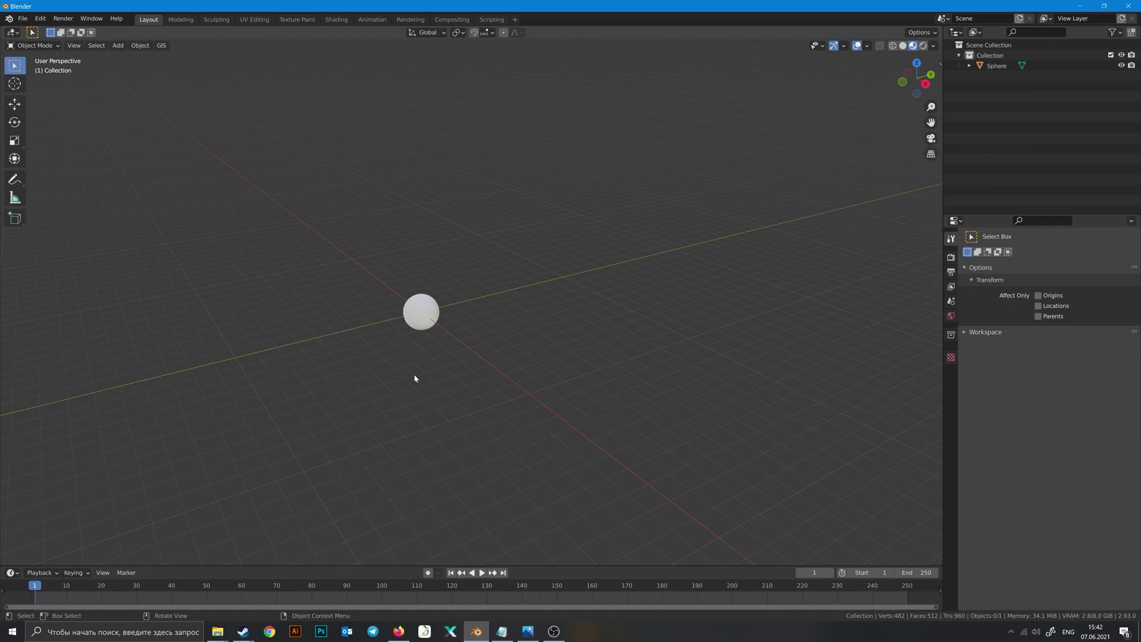
Step: Search the add-ons in the preferences for "node" to check that Node Wrangler is enabled, and close the preferences
shift+middle_drag(433, 309, 505, 303)
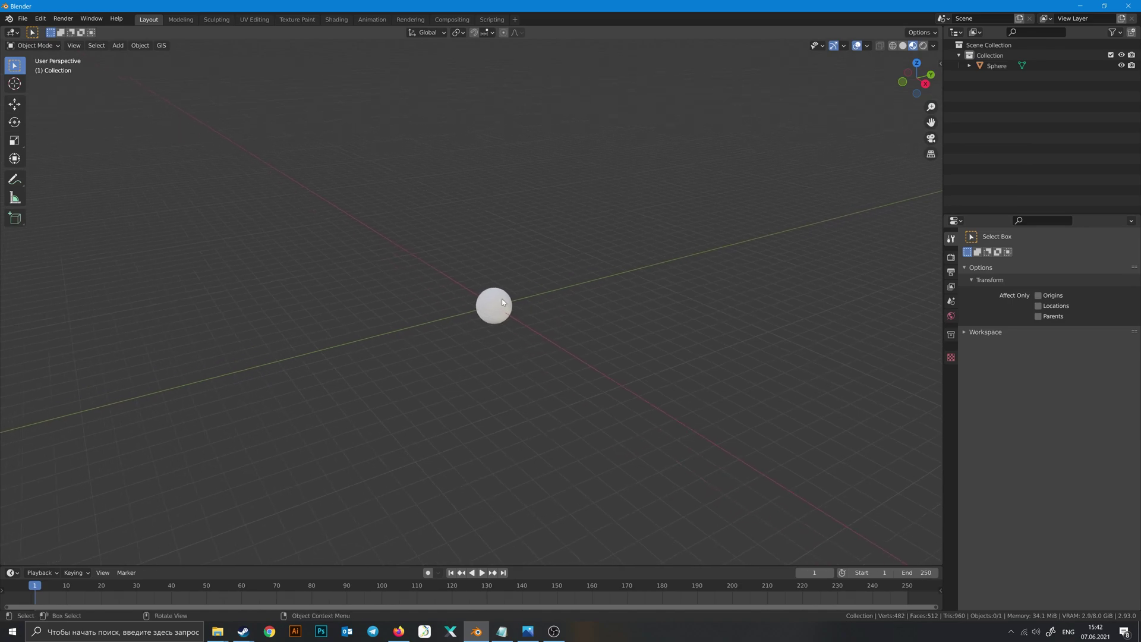
click(22, 18)
mouse_move(40, 18)
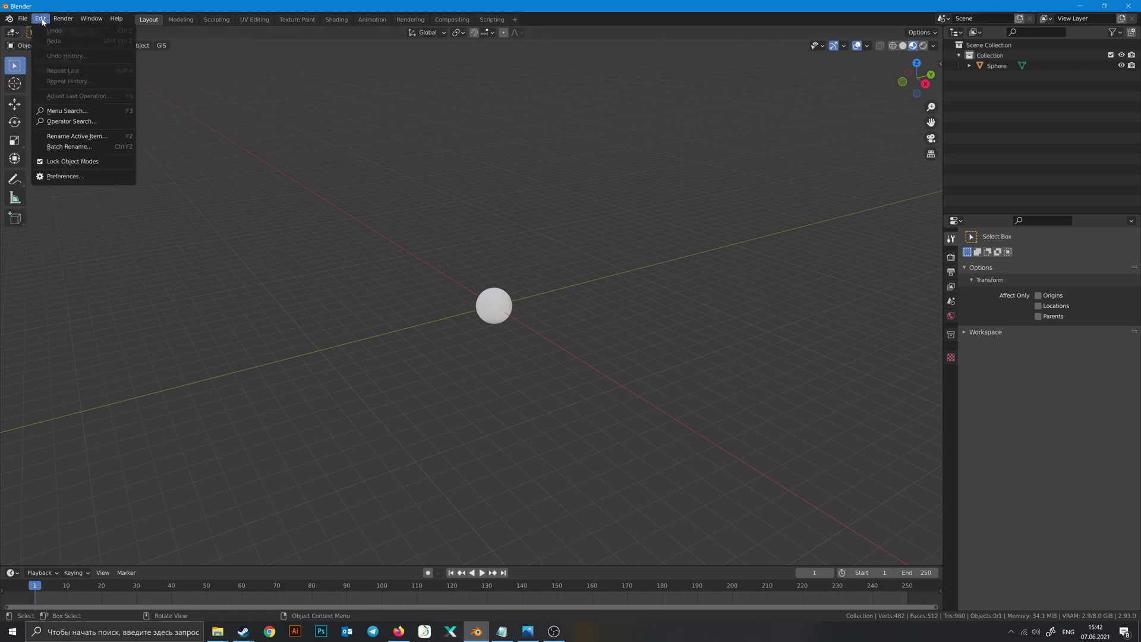
click(119, 177)
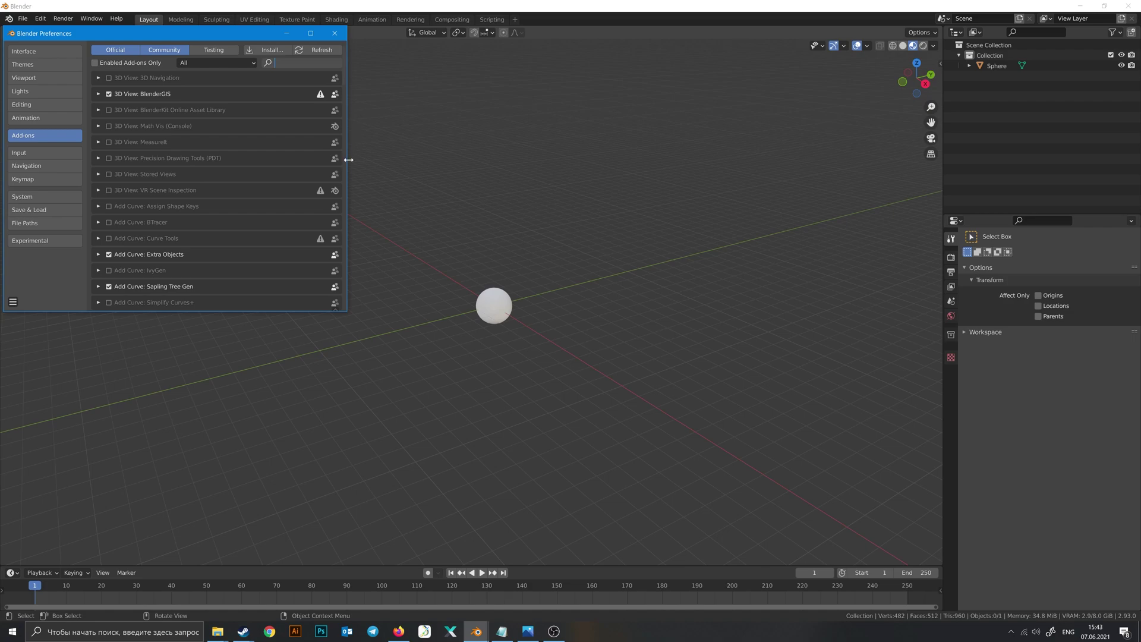
text(node)
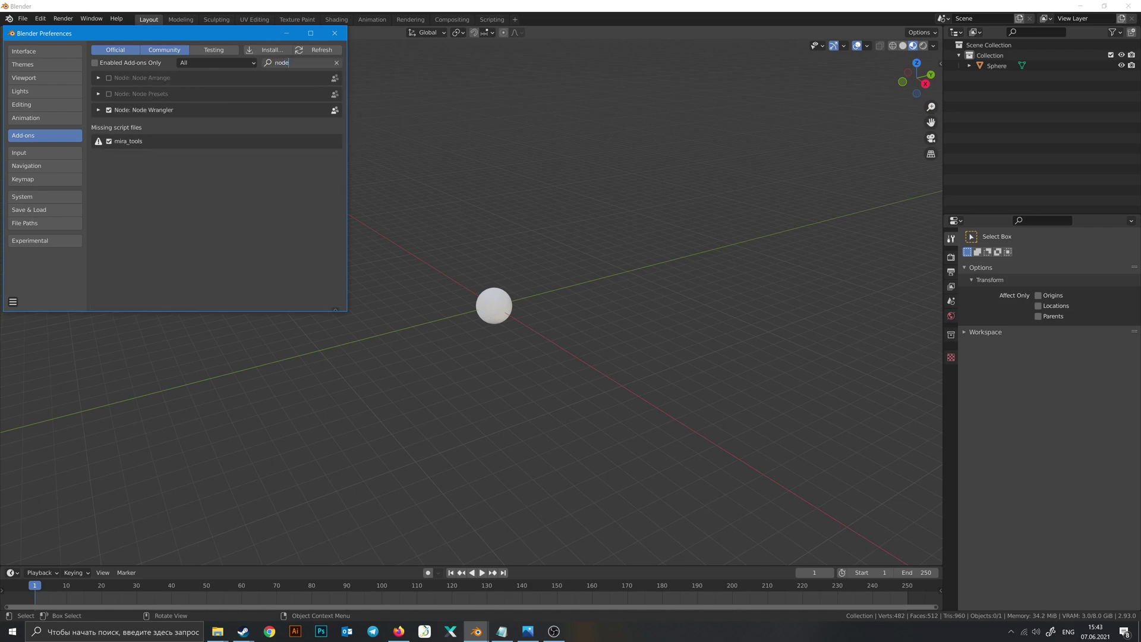
click(334, 34)
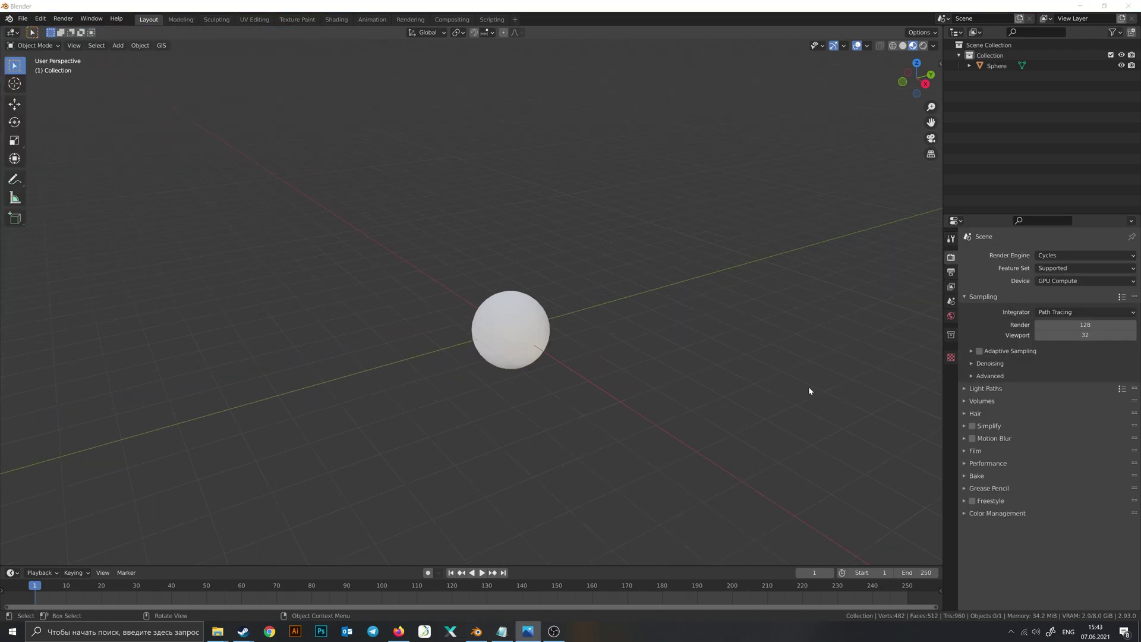
Step: Set the Cycles feature set to Experimental
click(1085, 255)
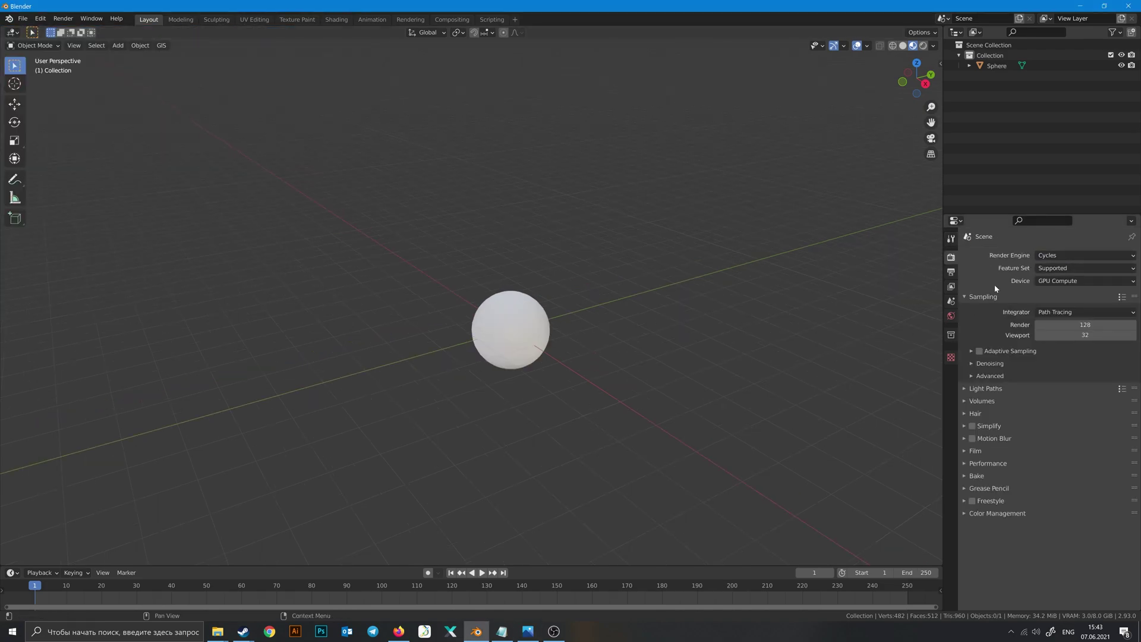
click(1056, 271)
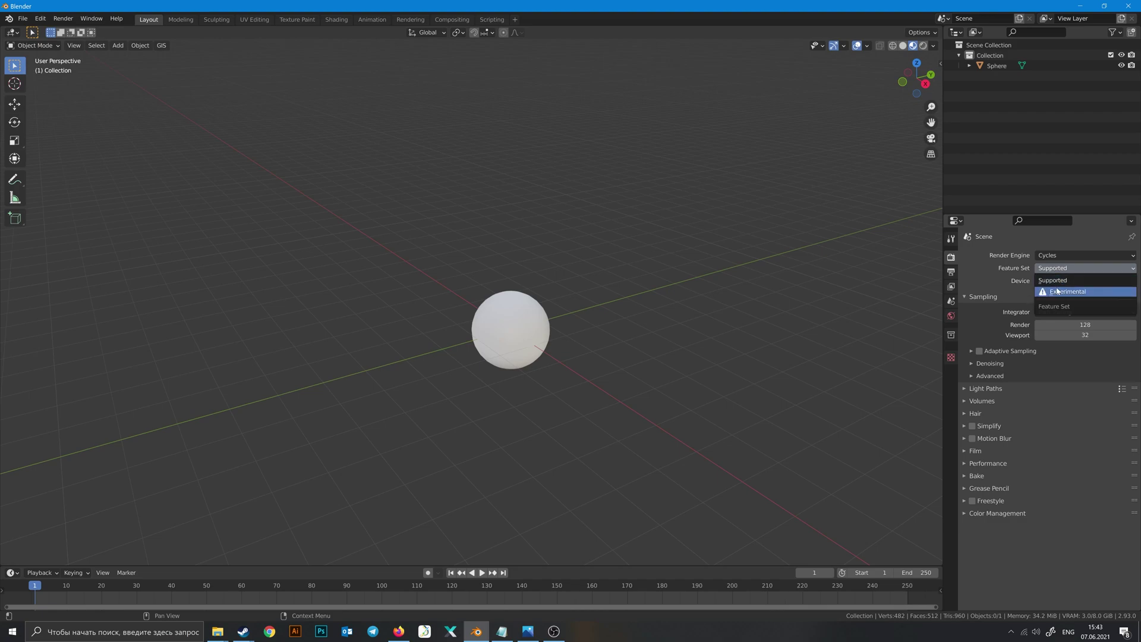
click(1057, 291)
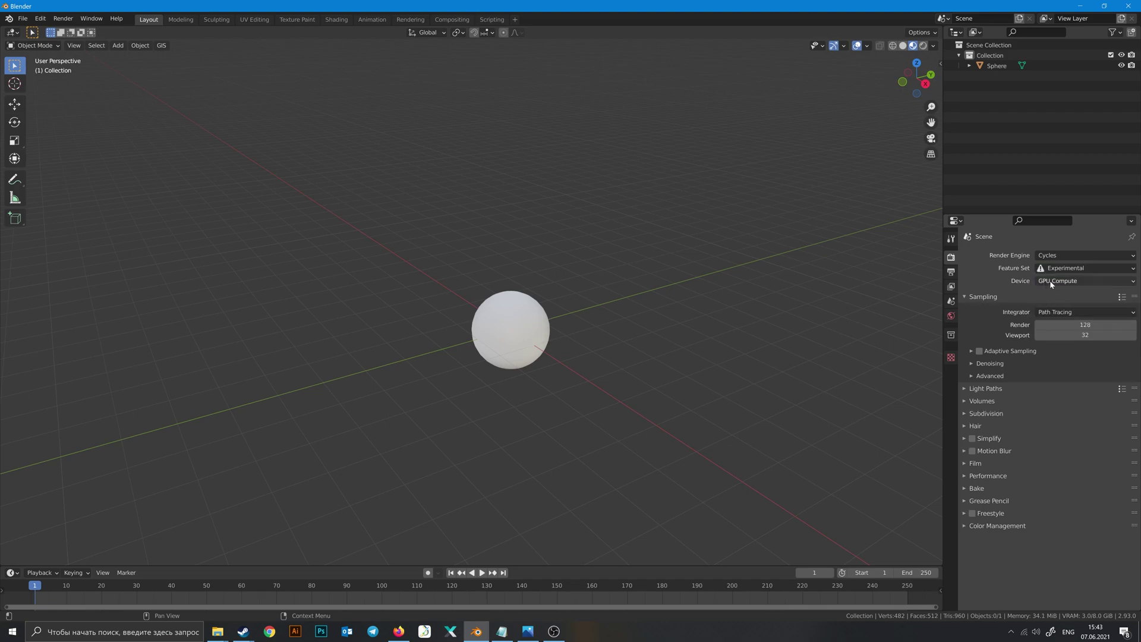
Step: Delete the sphere and add a mesh plane at the origin in its place
click(530, 313)
key(Delete)
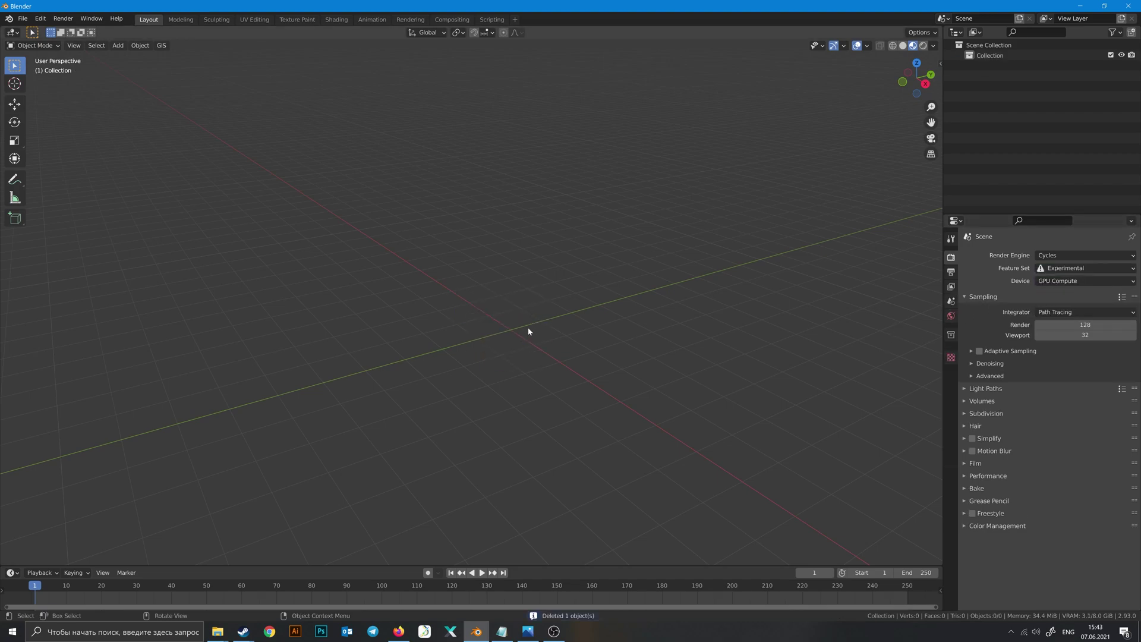
key(shift+a)
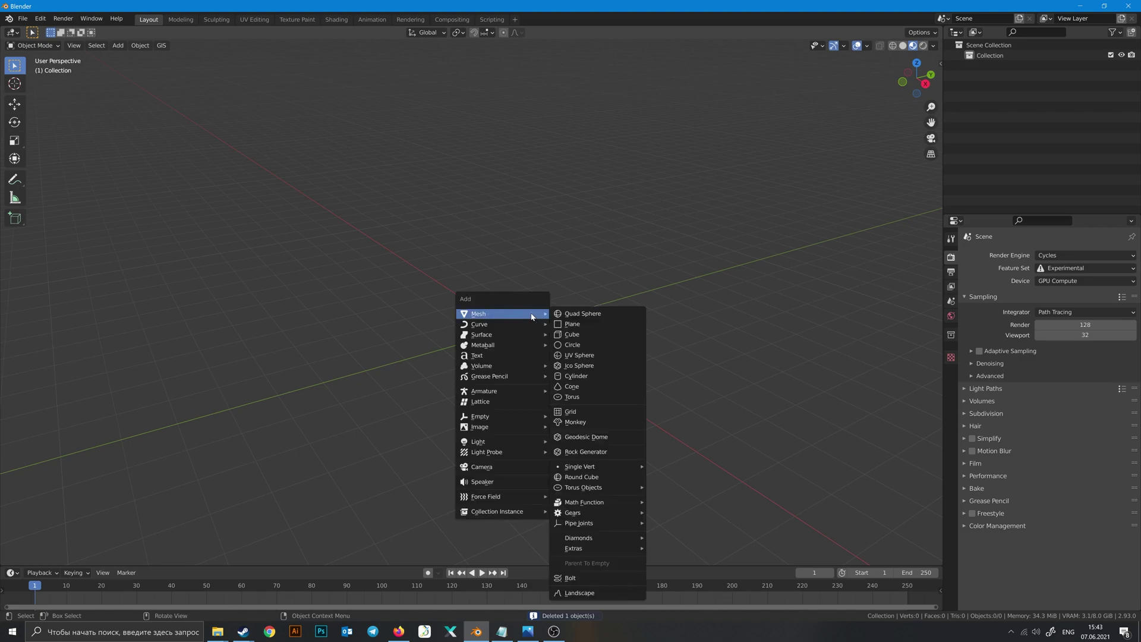
click(598, 327)
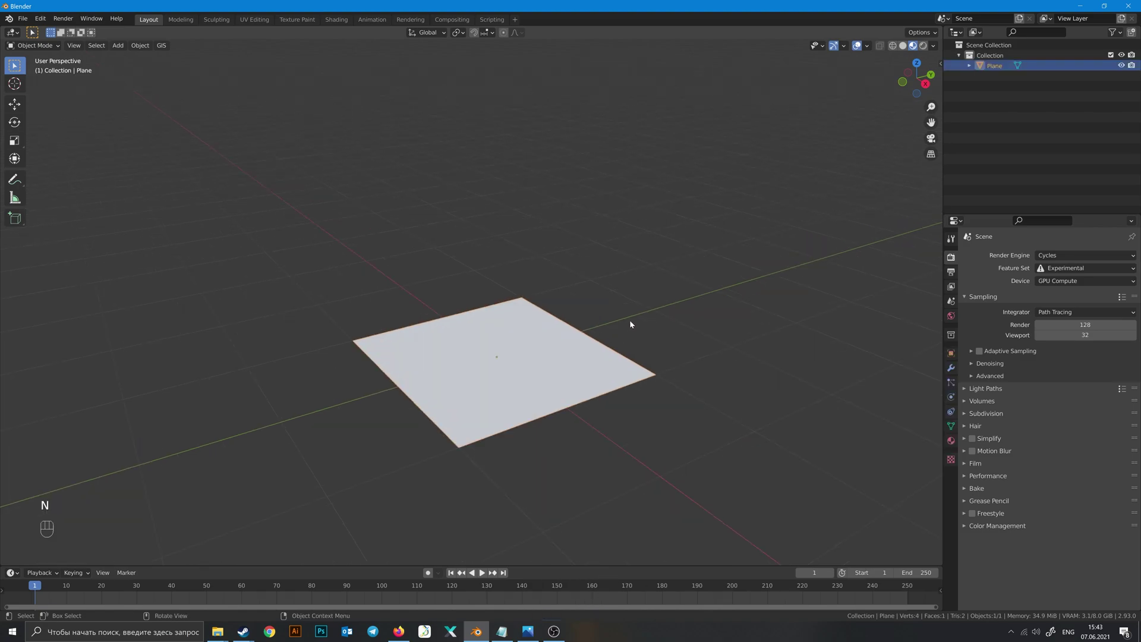
Step: Add a Subdivision modifier to the plane, with Adaptive Subdivision enabled and the type set to Simple
middle_drag(297, 377, 270, 405)
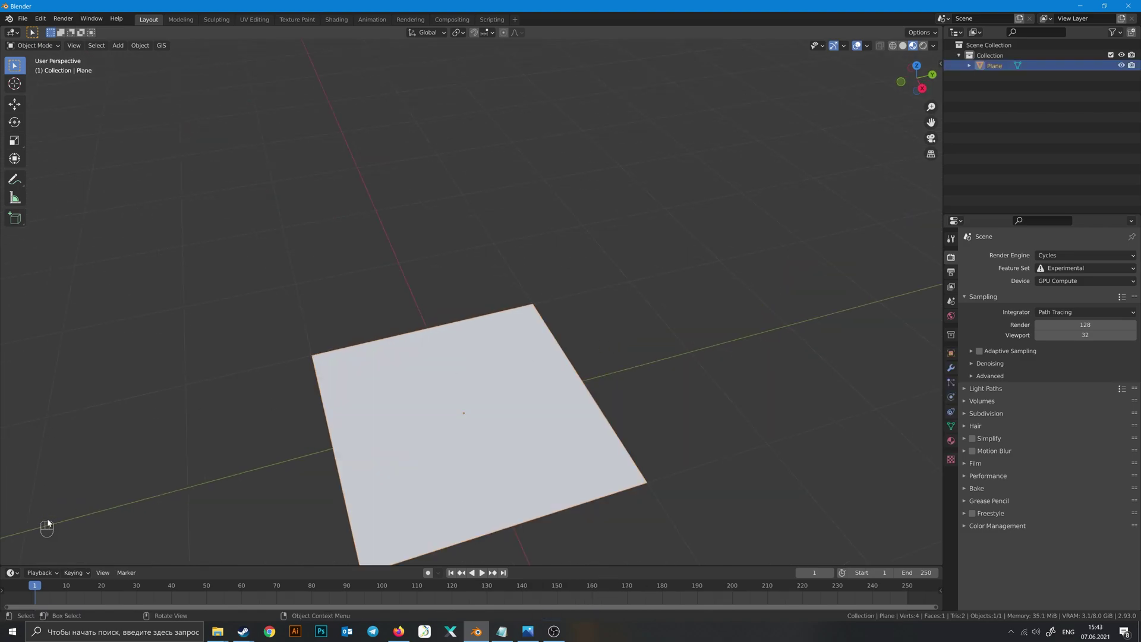
middle_drag(226, 484, 639, 381)
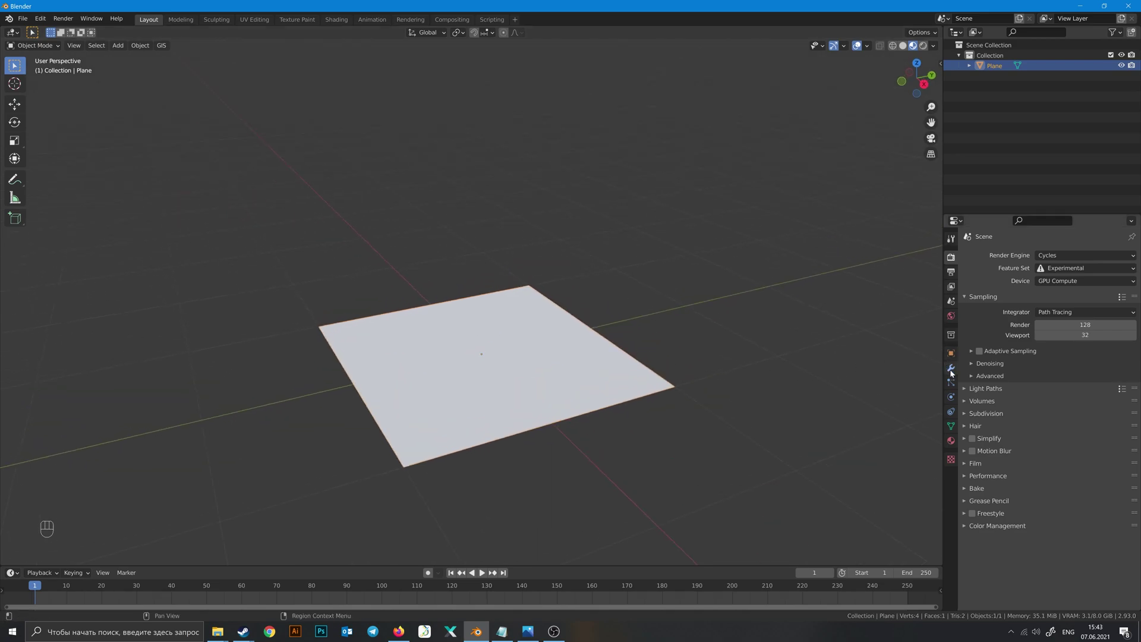
click(950, 369)
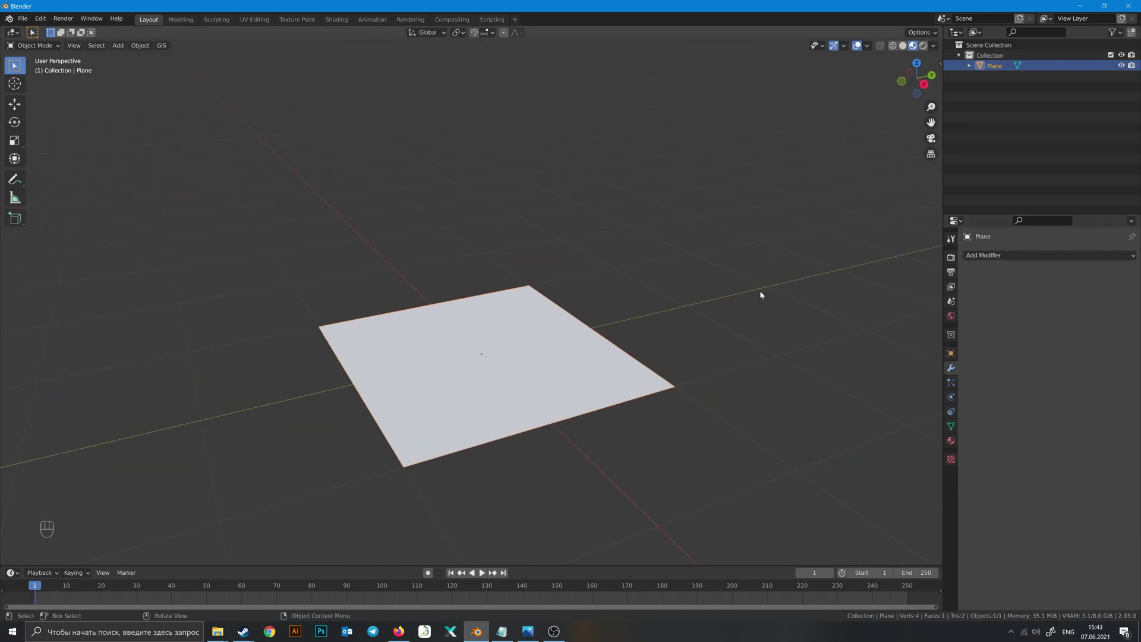
click(1024, 254)
click(933, 443)
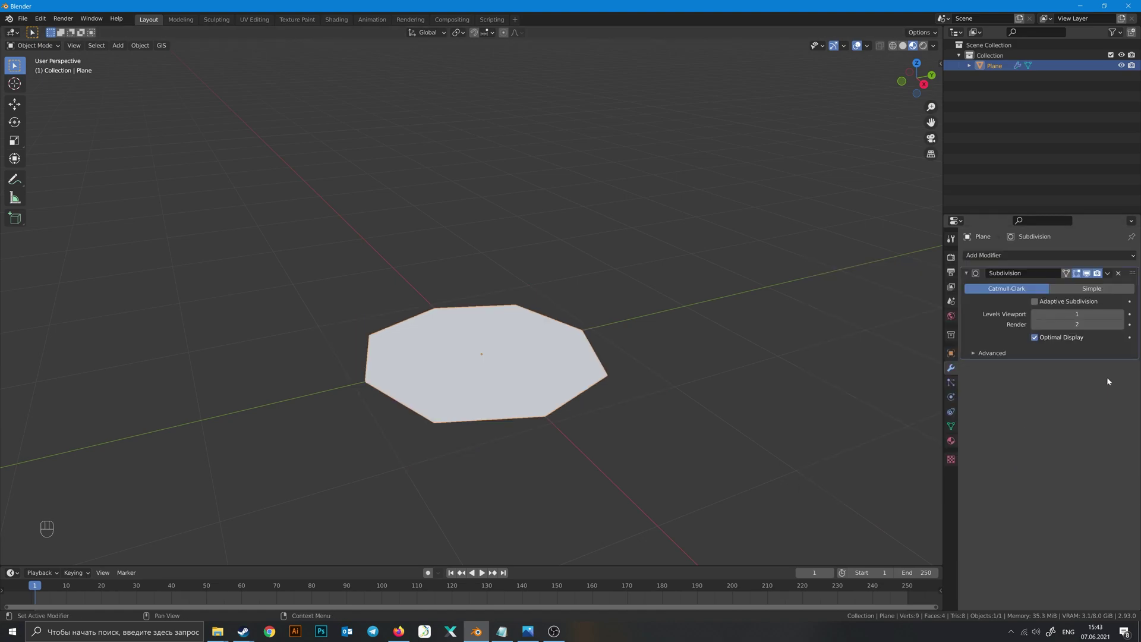
click(1034, 301)
click(1091, 288)
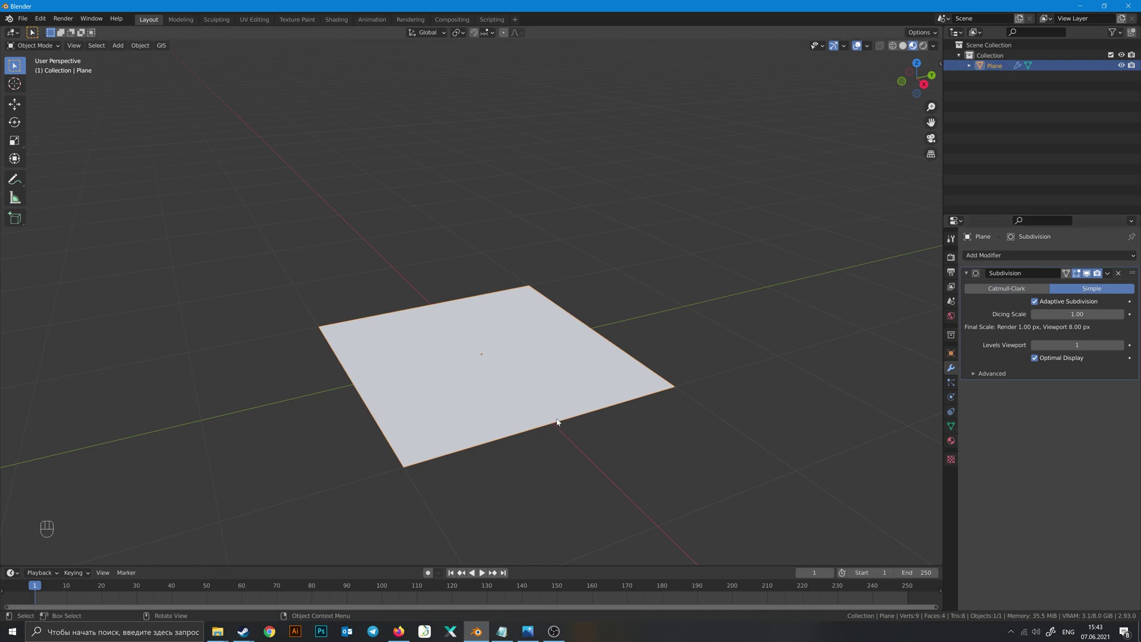
Step: Add a camera to the scene with the plane deselected
shift+middle_drag(555, 420, 604, 356)
middle_drag(767, 266, 624, 277)
click(624, 278)
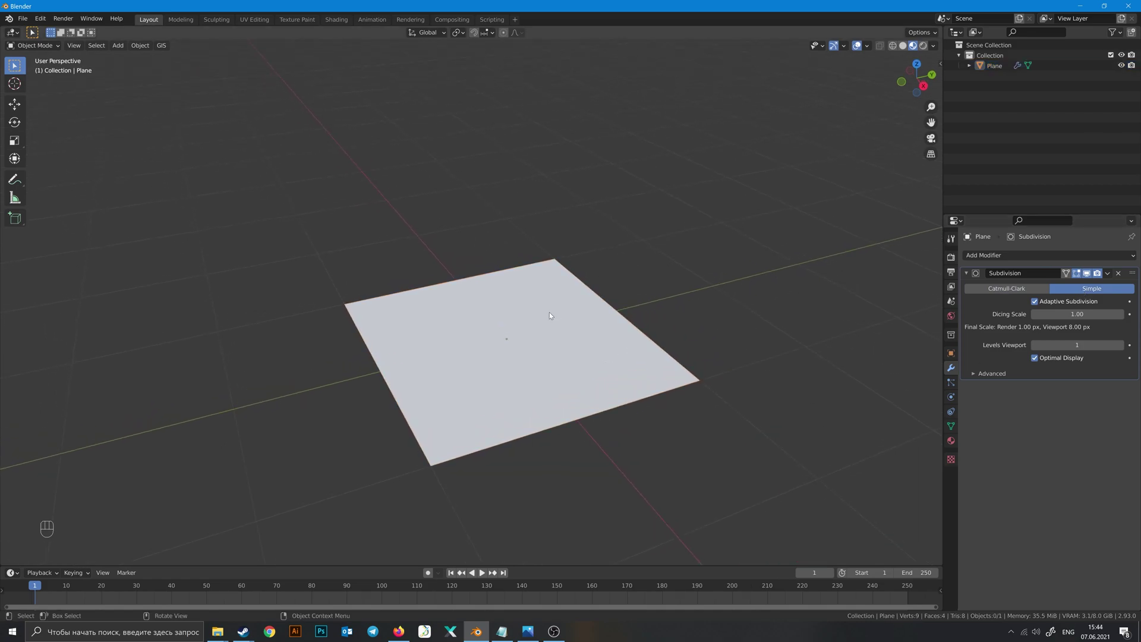
key(shift+a)
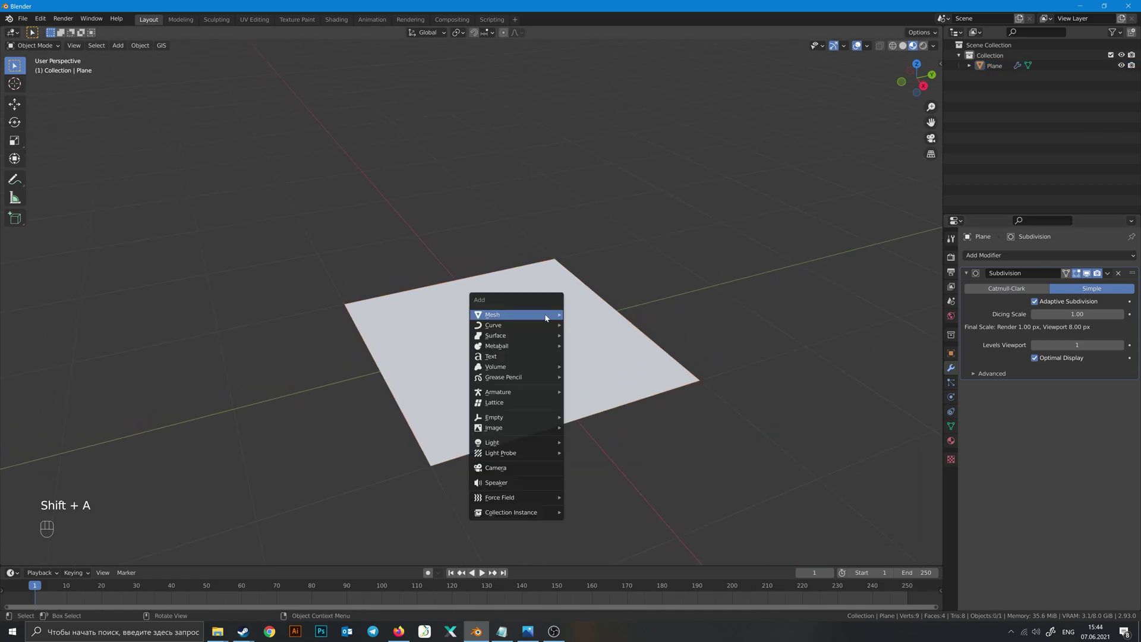
click(510, 468)
scroll(549, 330, down, 2)
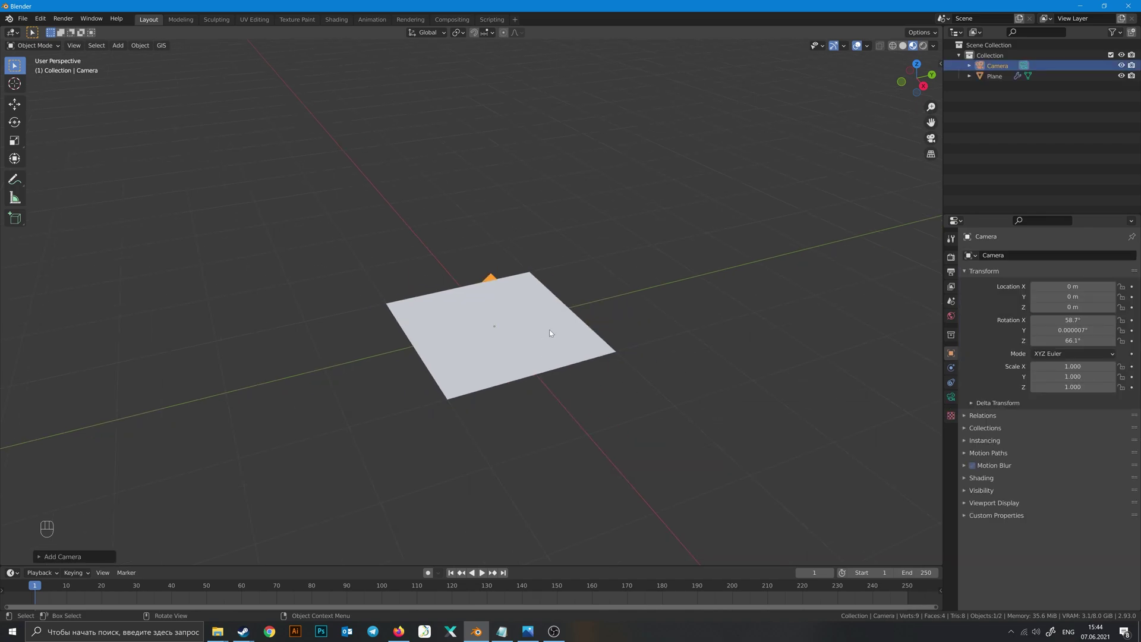
Step: Look through the camera with Camera to View locked and pull it back to frame the whole plane
key(KP_0)
key(shift+a)
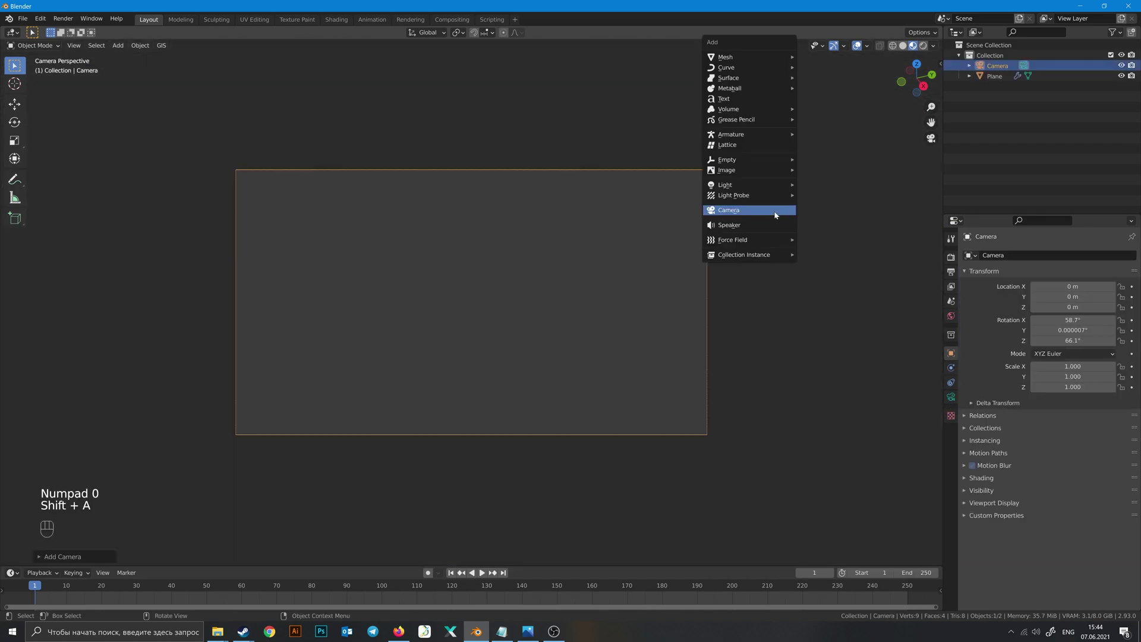
key(n)
click(937, 129)
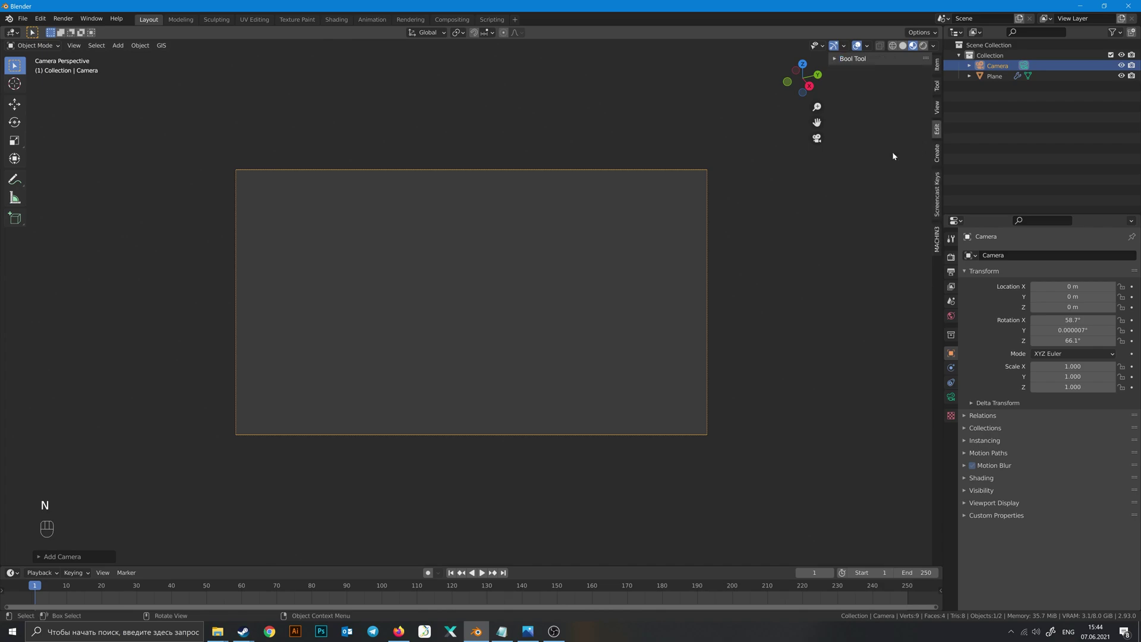
click(936, 108)
scroll(636, 349, down, 5)
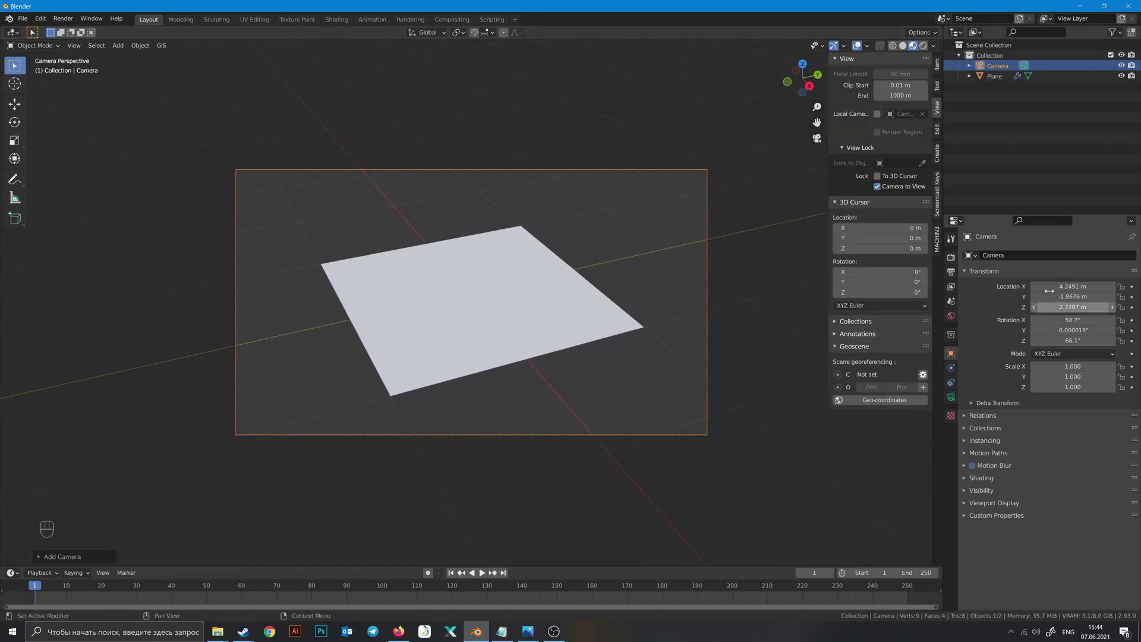
Step: Set the render resolution to 1920 × 1920 px and move the camera closer so the plane fills the square frame
click(951, 271)
drag(1085, 267, 1085, 278)
click(1016, 295)
scroll(656, 316, up, 5)
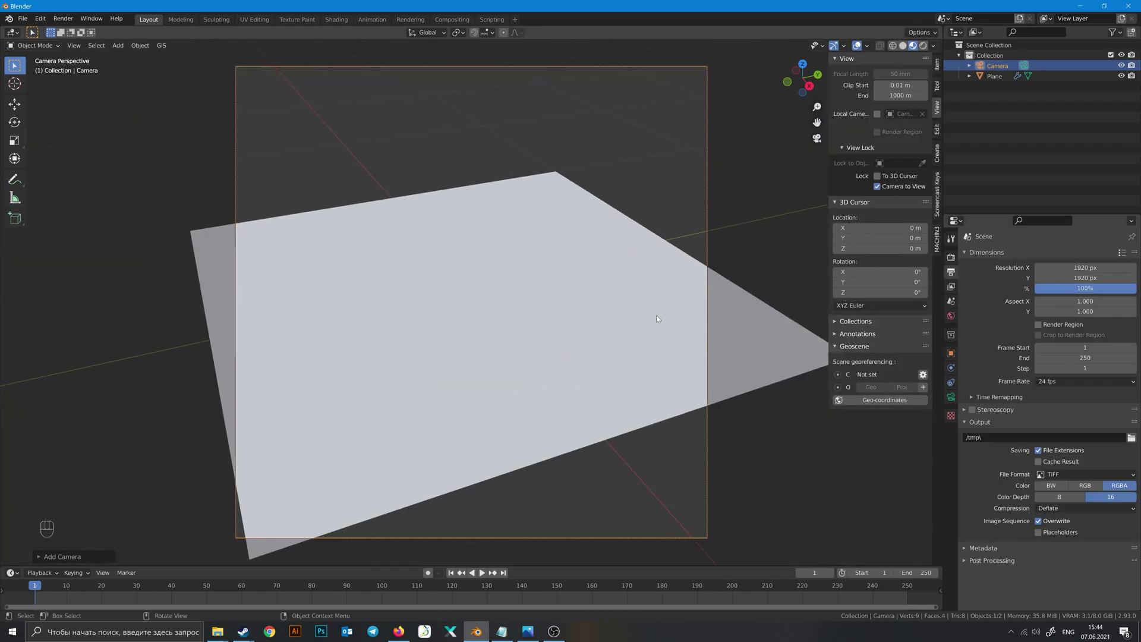
scroll(656, 311, down, 1)
shift+scroll(653, 304, down, 3)
Step: Add an area light to the scene and move it above the plane
key(shift+a)
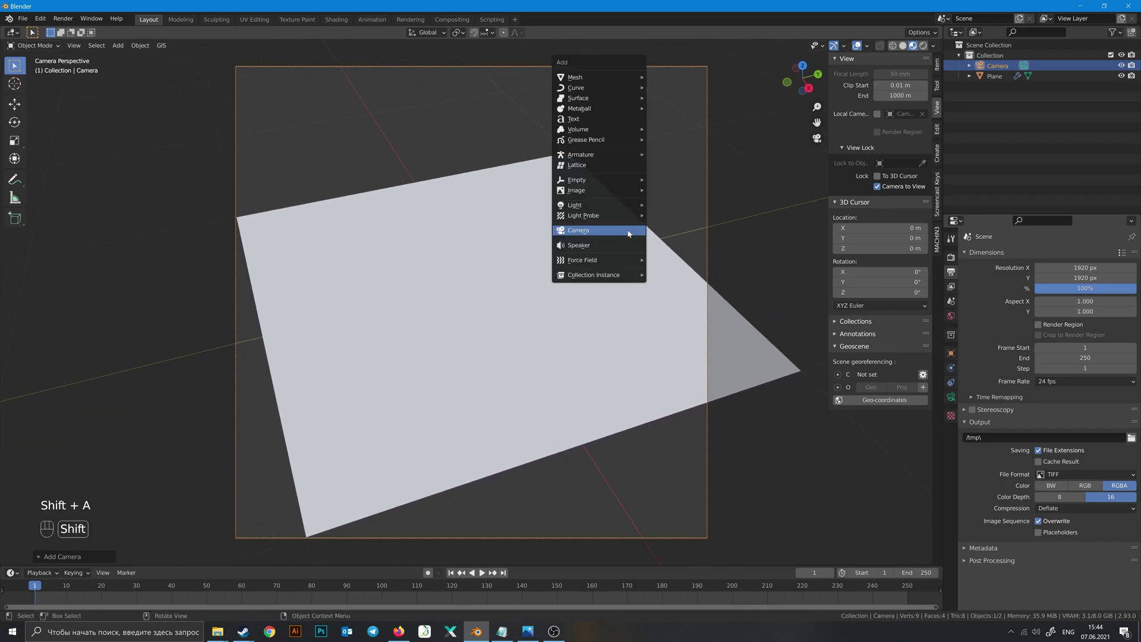
mouse_move(591, 229)
click(687, 224)
key(g)
click(741, 101)
Step: Set the area light's power to 100
click(951, 397)
click(1056, 323)
text(100)
key(Return)
Step: Set the world background strength to 0 and display the scene in rendered shading
click(951, 316)
click(1082, 330)
drag(1083, 330, 1022, 331)
click(923, 46)
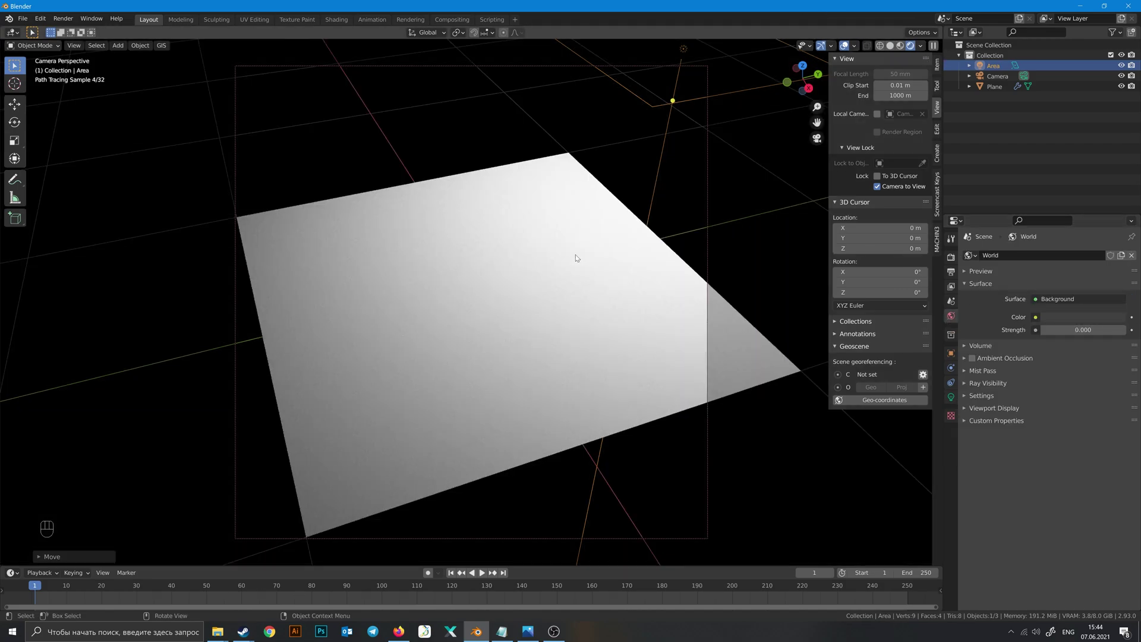
Step: Switch to the Shading workspace and change the material preview lighting to the last studio HDRI in the list
key(KP_0)
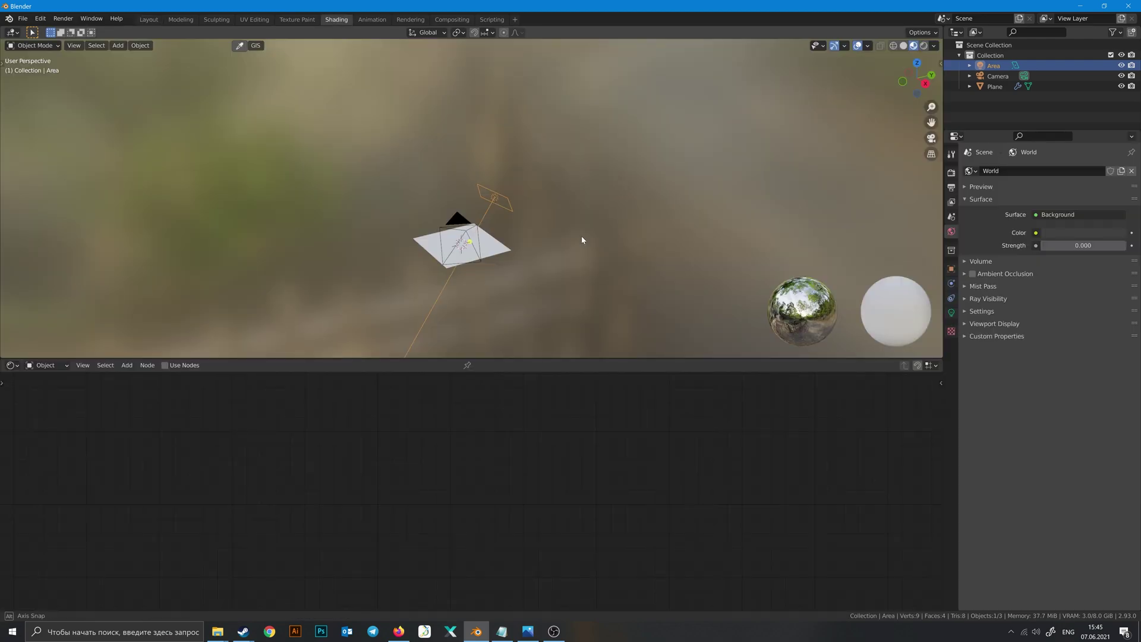
shift+middle_drag(516, 279, 537, 260)
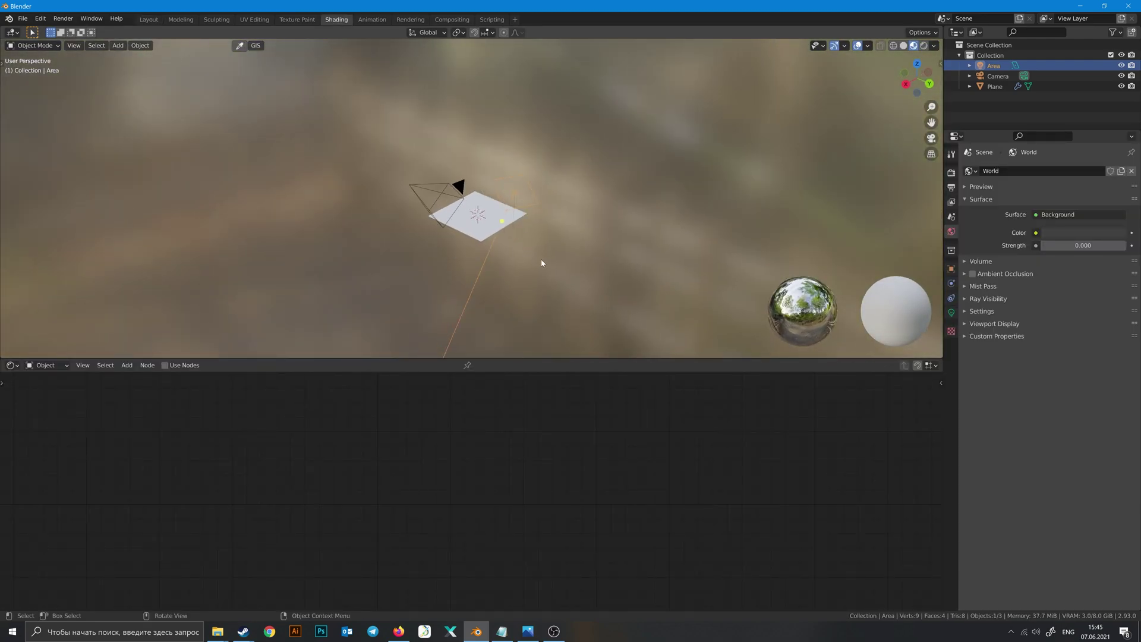
scroll(537, 260, up, 2)
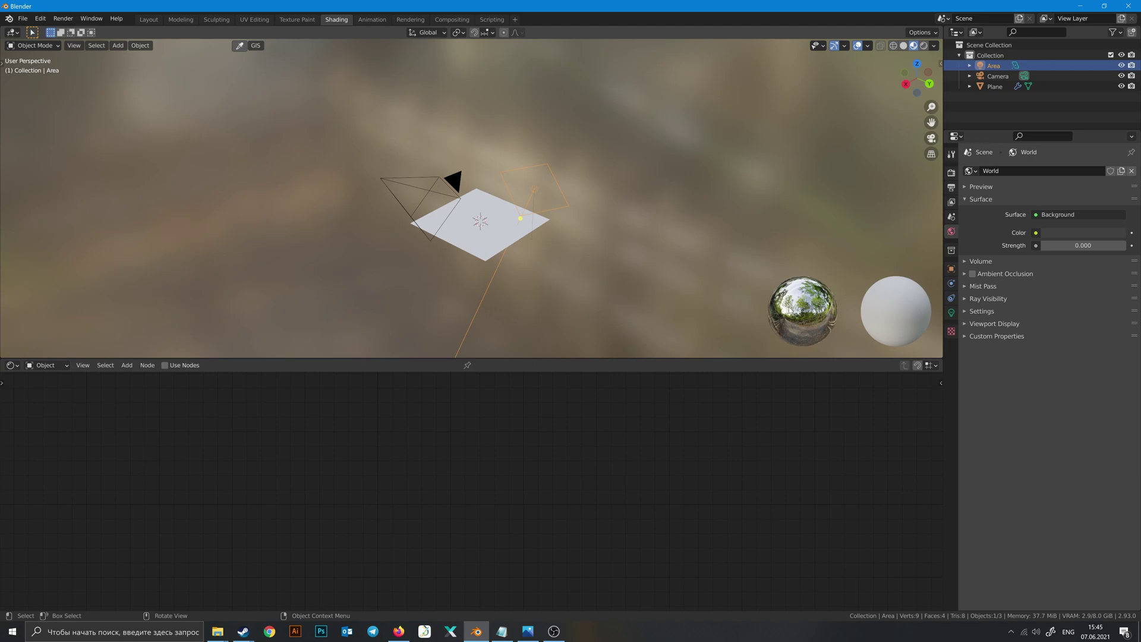
click(934, 45)
click(924, 132)
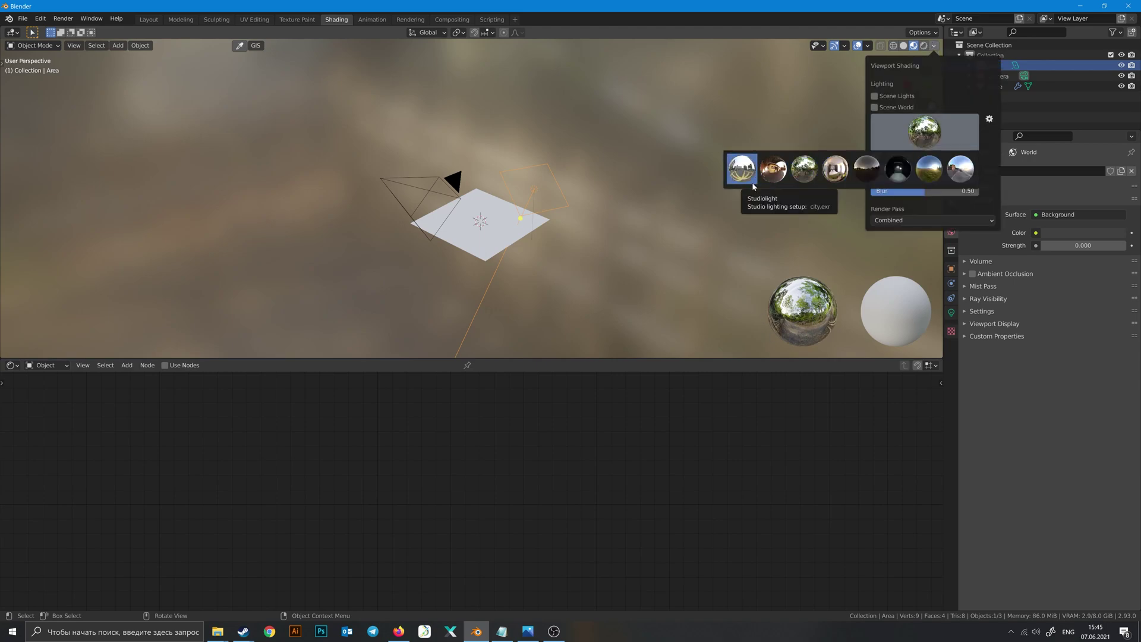
click(960, 169)
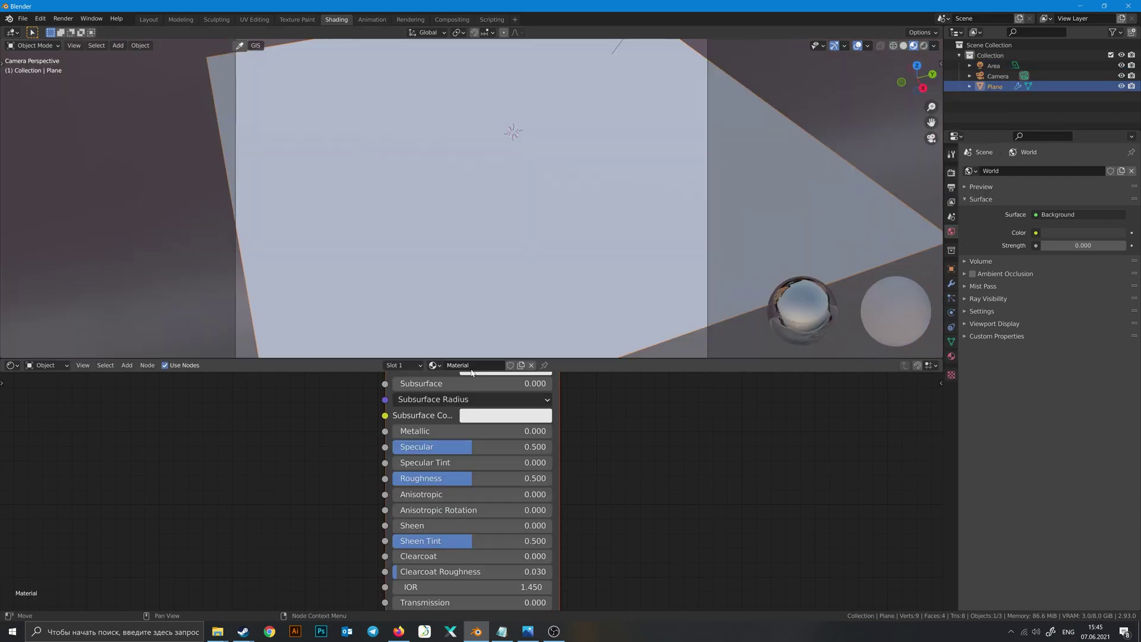
Step: Set the displacement method in the plane material's surface settings to Displacement and Bump
scroll(642, 438, down, 3)
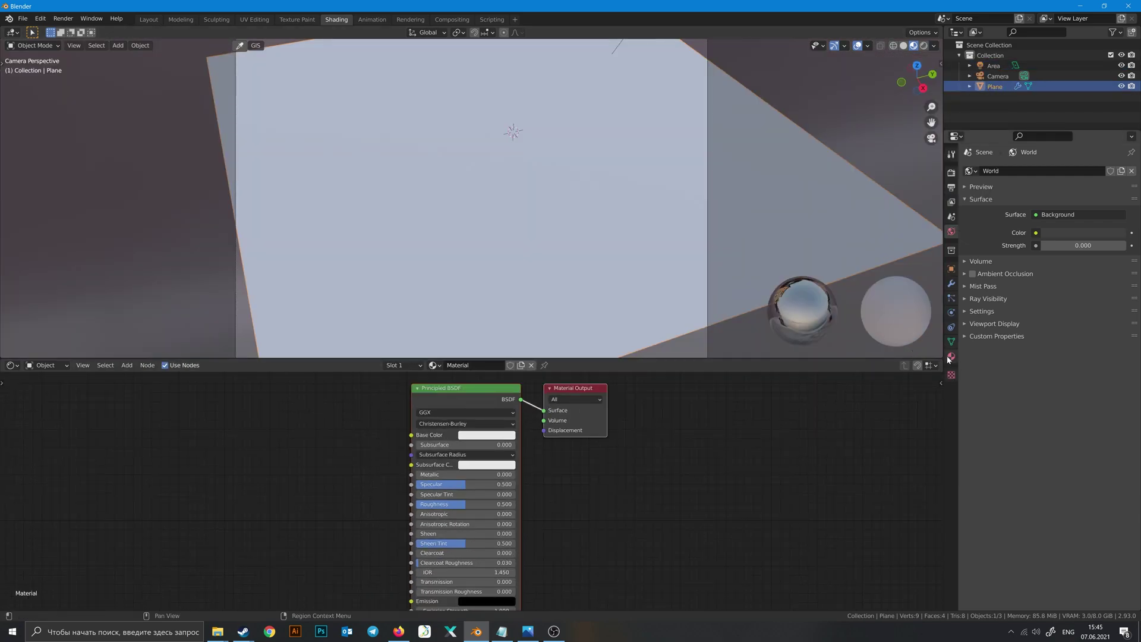
click(952, 356)
scroll(1014, 430, down, 3)
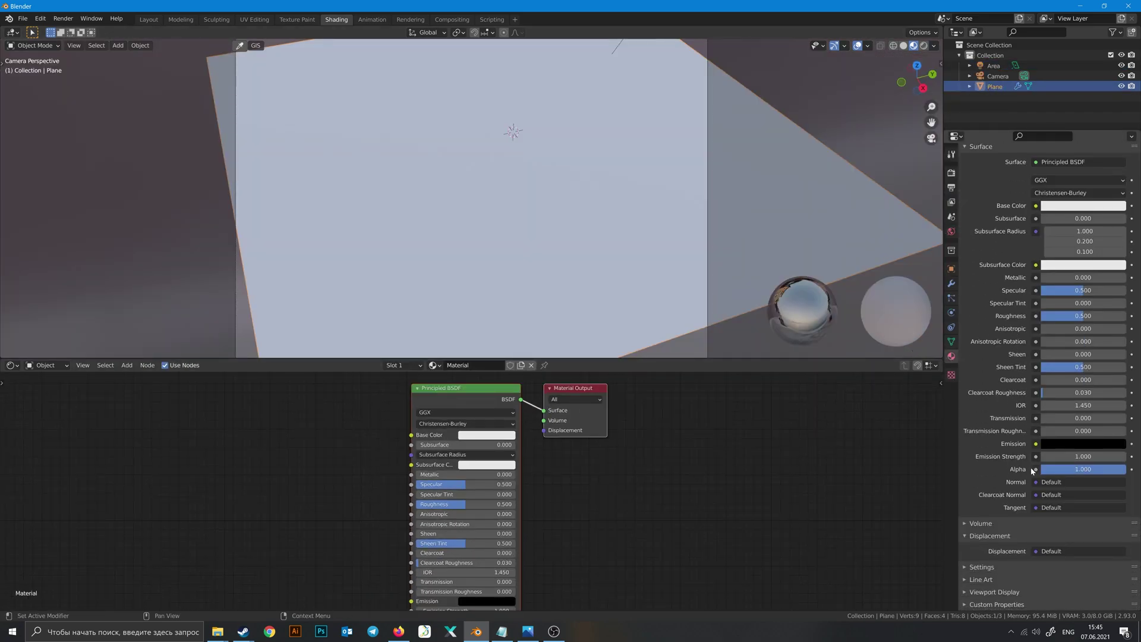
click(975, 567)
scroll(1036, 585, down, 2)
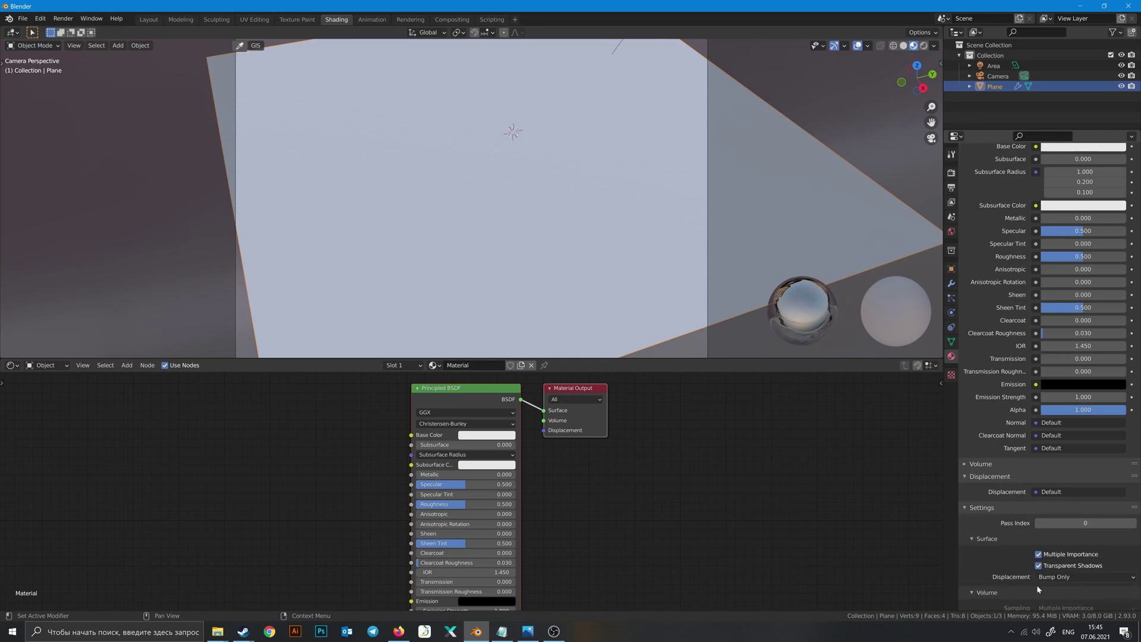
scroll(1010, 575, down, 1)
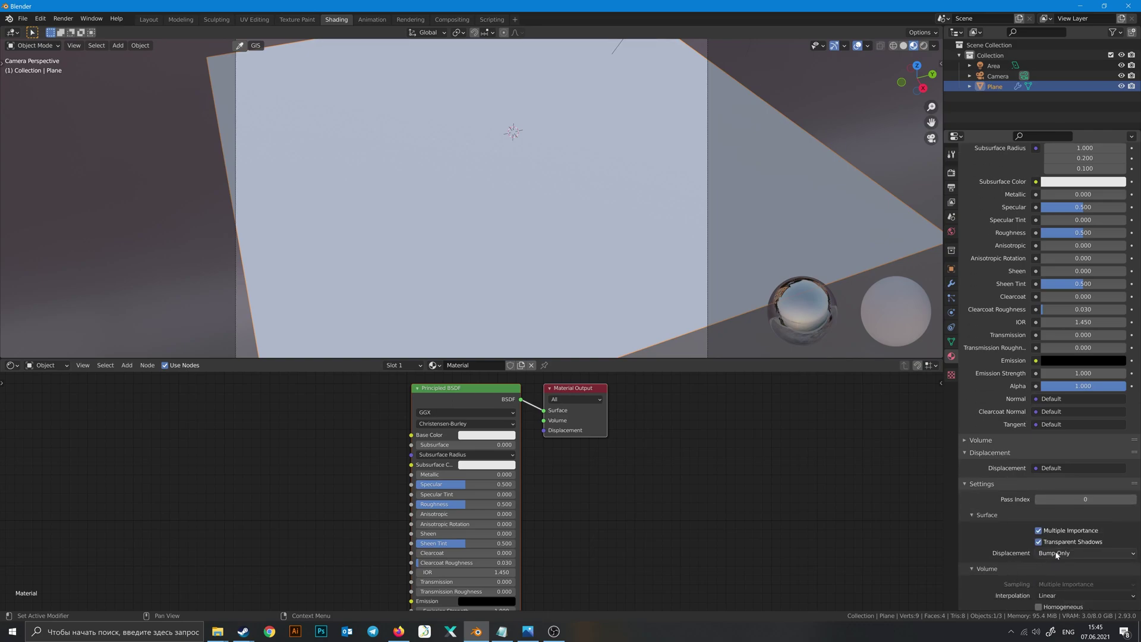
click(1085, 553)
click(1072, 588)
scroll(479, 180, down, 3)
scroll(508, 223, down, 1)
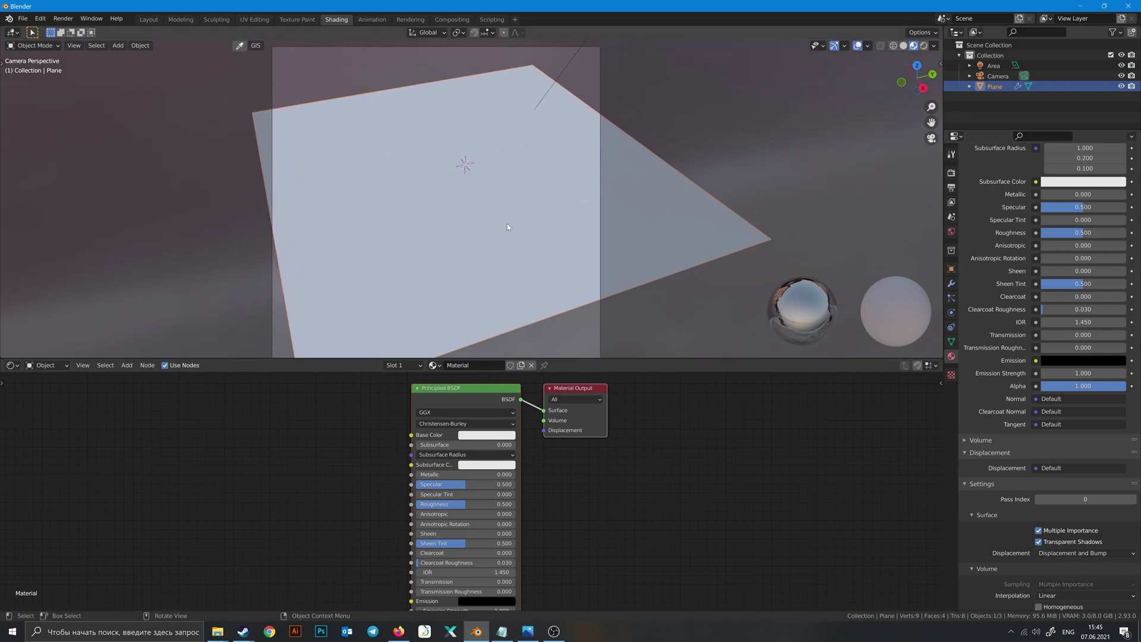
Step: Add a Texture Coordinate node in the free space ahead of the Principled BSDF
scroll(504, 230, down, 1)
middle_drag(283, 457, 473, 446)
scroll(476, 459, down, 3)
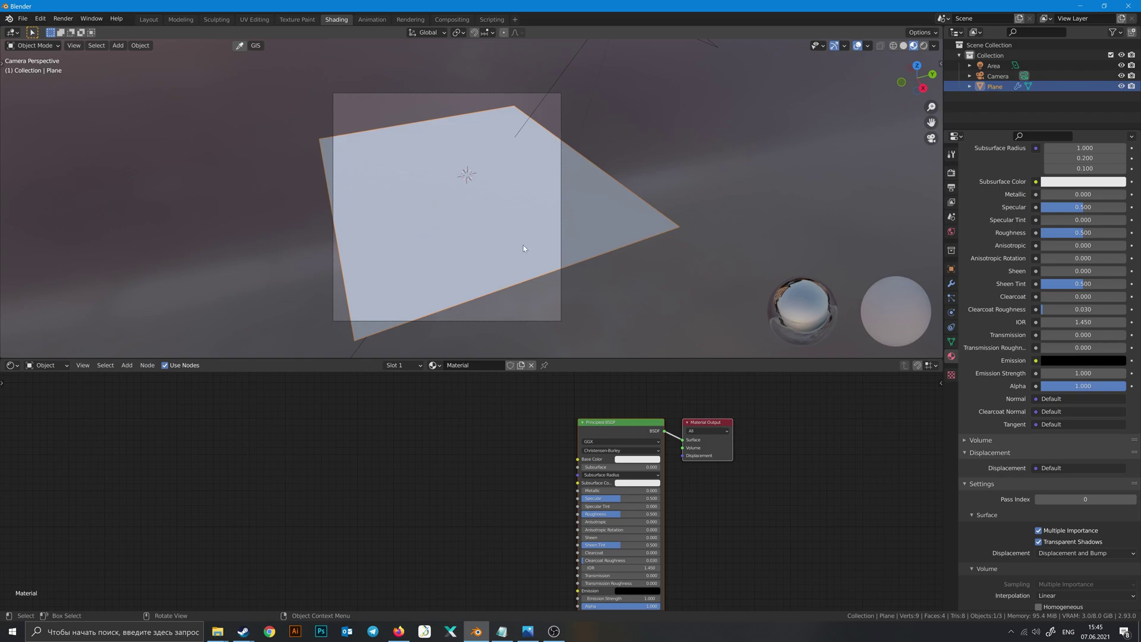
mouse_move(455, 450)
middle_down()
mouse_move(530, 410)
mouse_move(687, 489)
middle_up()
key(shift+a)
text(coo)
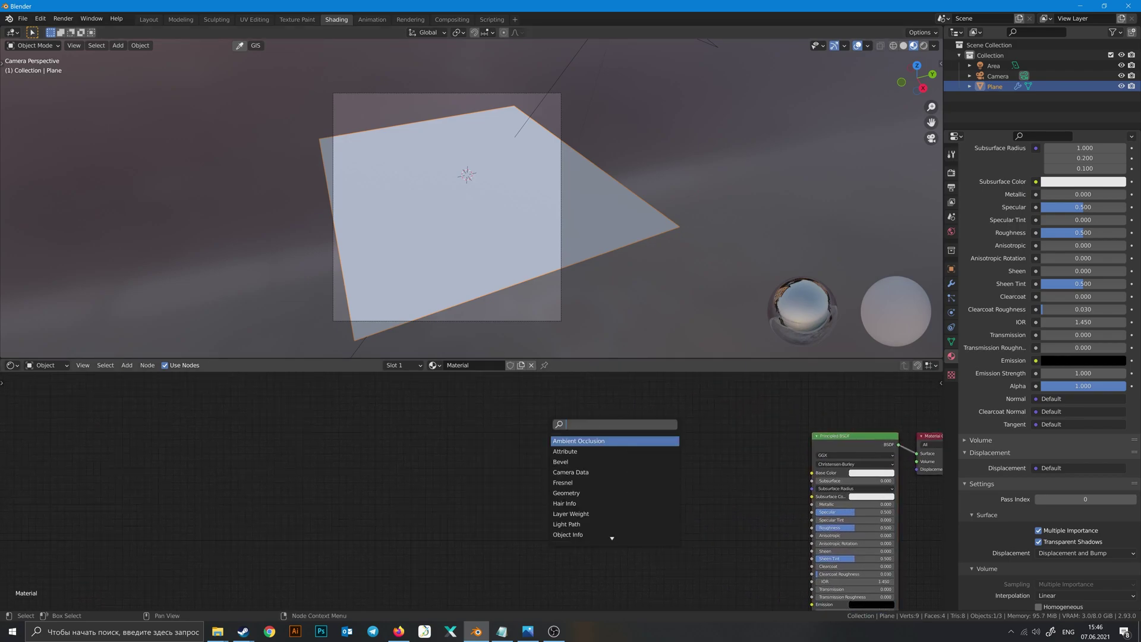
key(Return)
click(455, 464)
middle_drag(454, 463, 514, 430)
key(g)
click(454, 438)
Step: Add a Vector Math node, feed it the Object coordinates and set its operation to Scale
key(shift+a)
text(smath)
key(Down)
key(Return)
click(395, 438)
alt+right_drag(334, 469, 385, 477)
drag(345, 472, 242, 471)
click(425, 450)
click(419, 552)
Step: Arrange the Texture Coordinate and Scale nodes side by side with a clear gap between them
drag(396, 428, 306, 455)
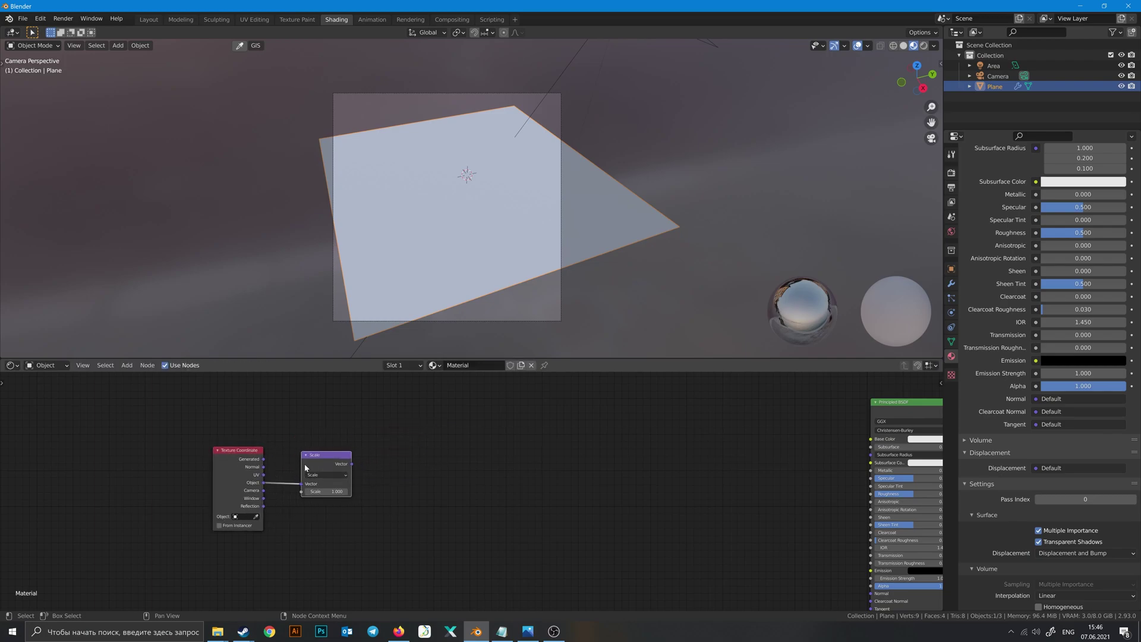
middle_drag(356, 422, 402, 441)
scroll(333, 419, up, 3)
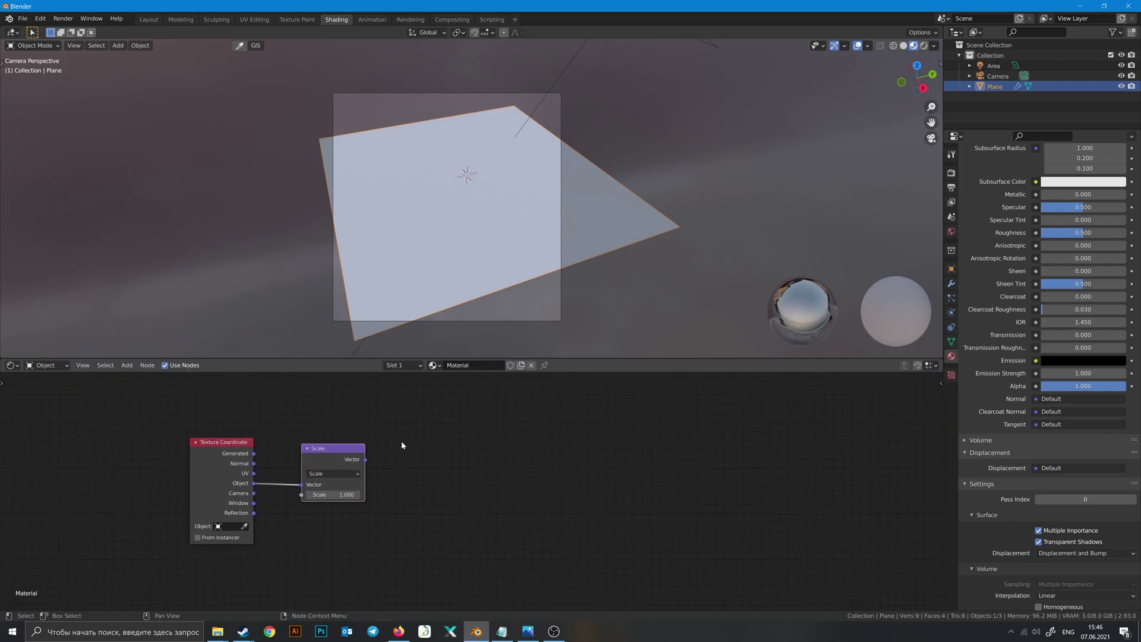
drag(364, 453, 326, 472)
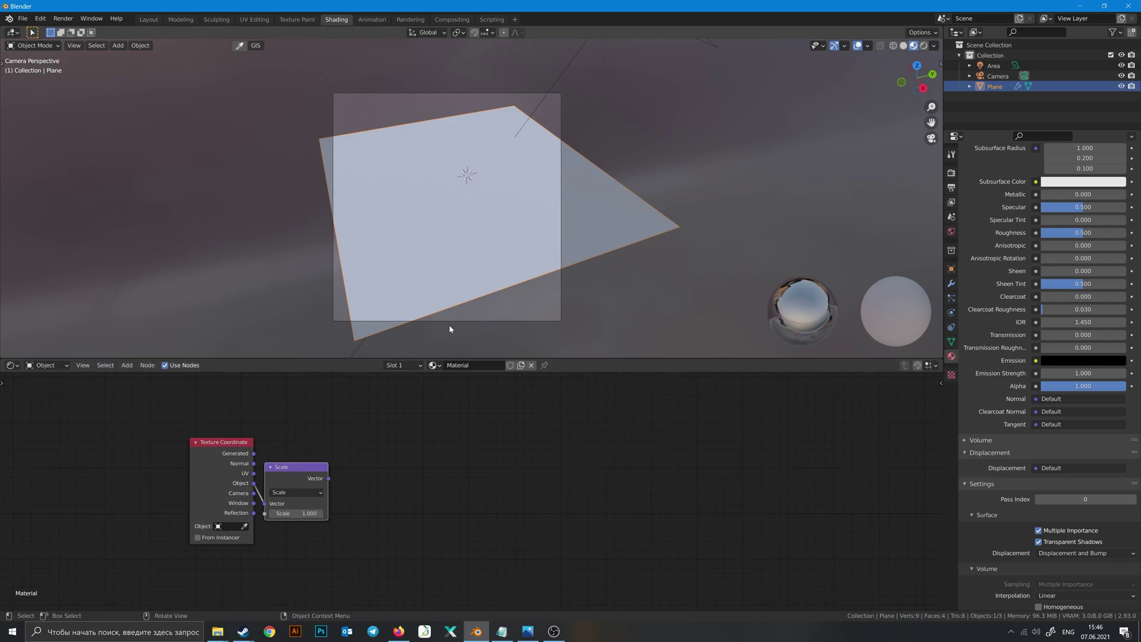
drag(216, 457, 141, 487)
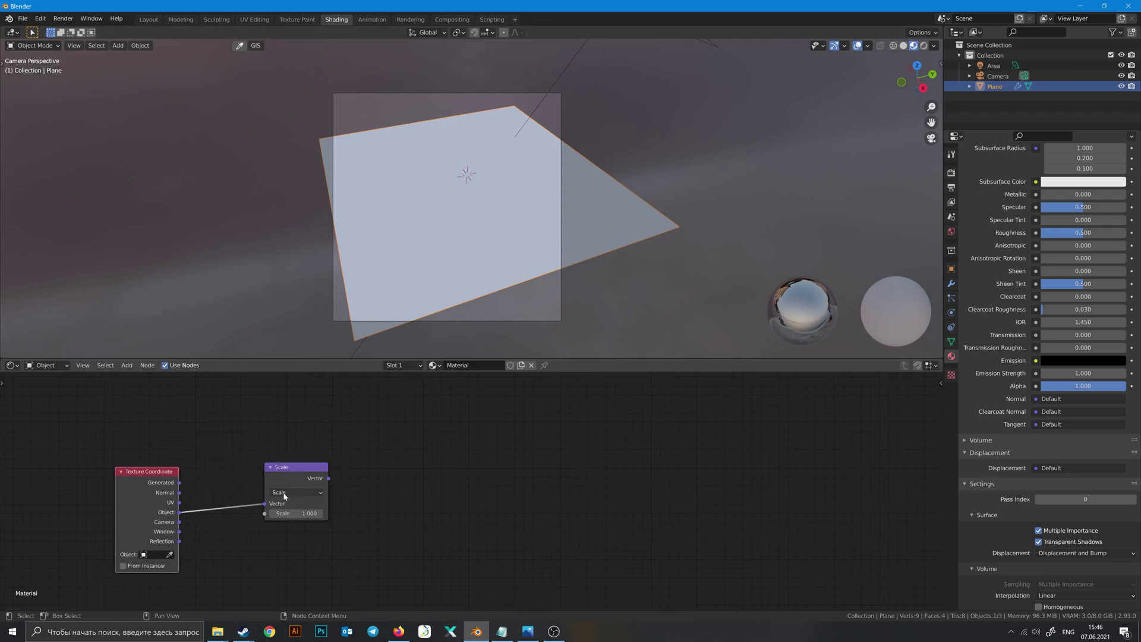
drag(323, 486, 307, 496)
Step: Add a Mapping node, connect it after the Scale node and preview its output on the plane
click(394, 426)
key(shift+a)
click(405, 420)
text(mapp)
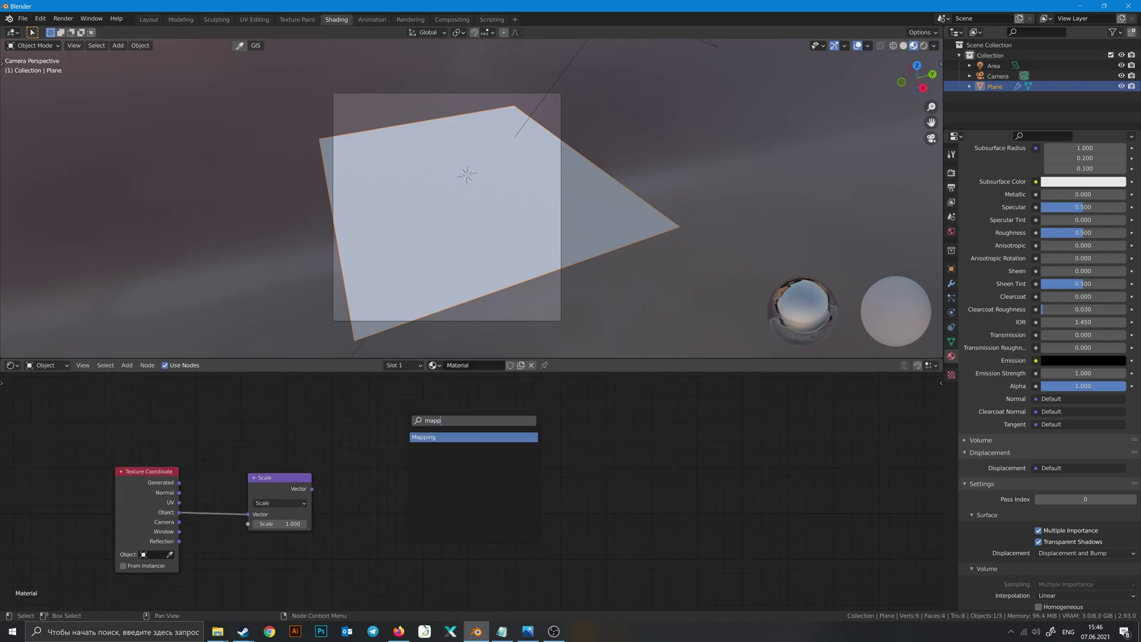
key(Return)
click(418, 487)
ctrl+shift+click(304, 485)
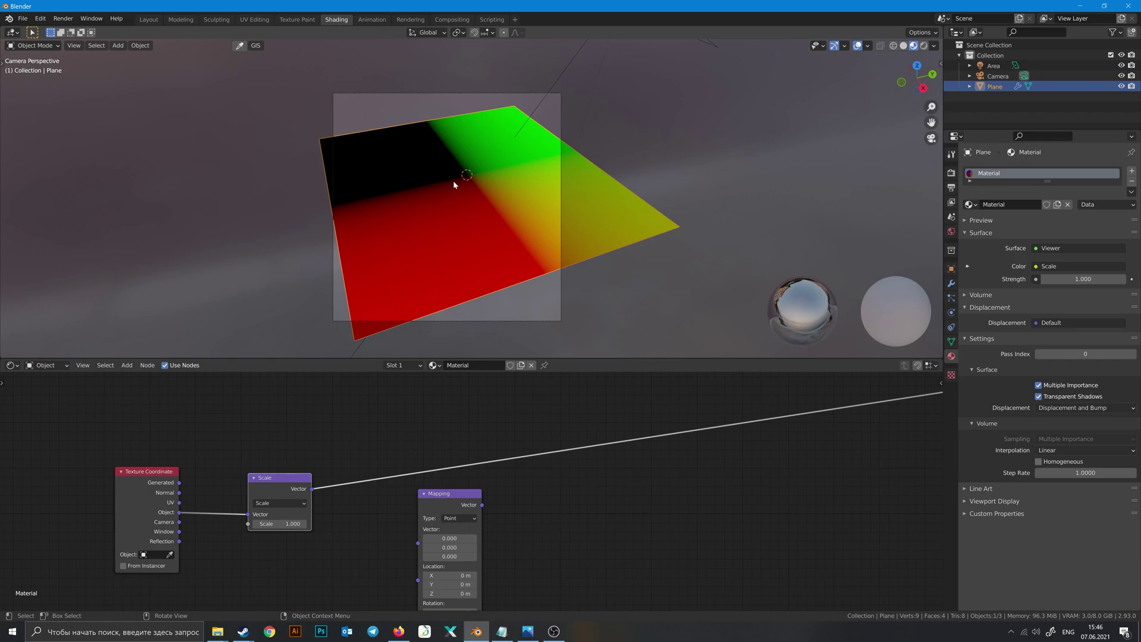
drag(457, 505, 416, 487)
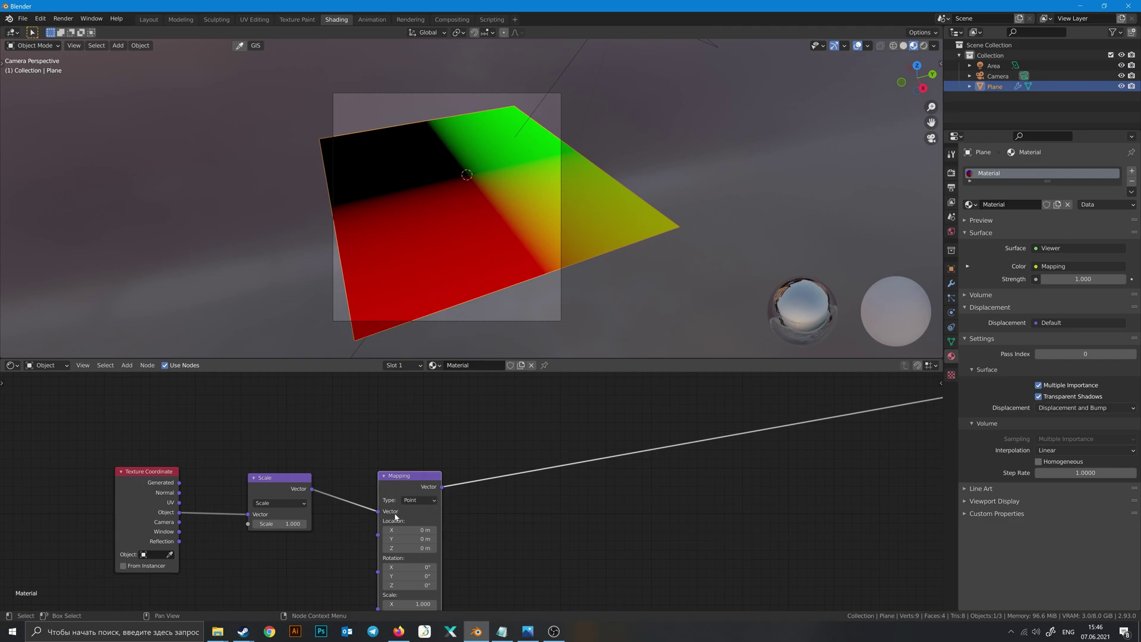
Step: Set the Mapping node's location to 0.5 m in both X and Y
click(409, 529)
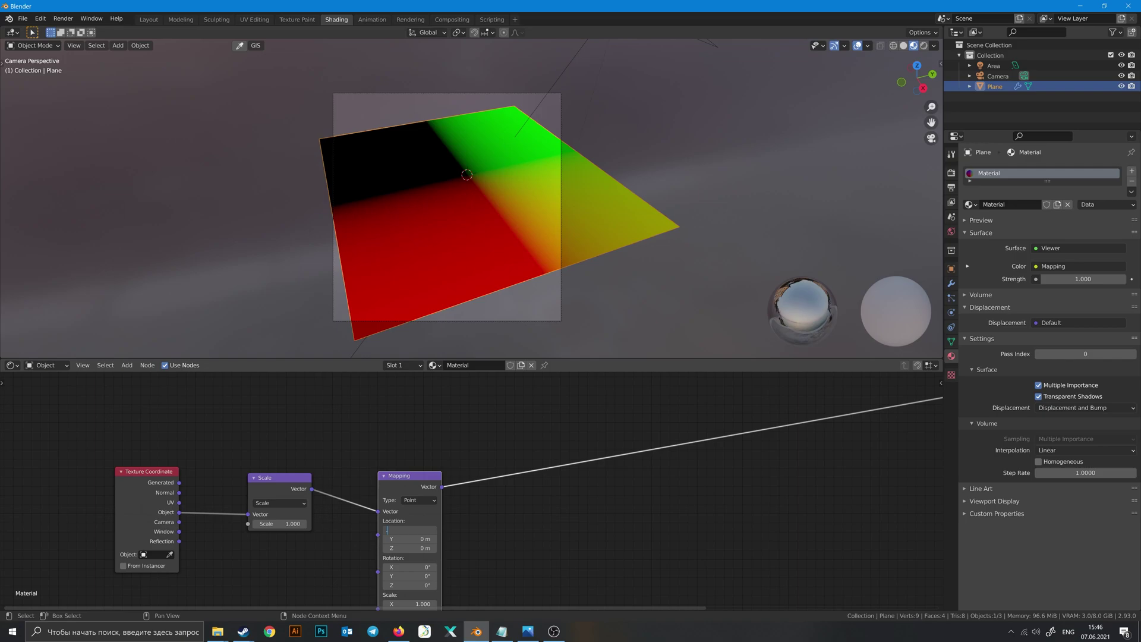
text(.5)
key(Tab)
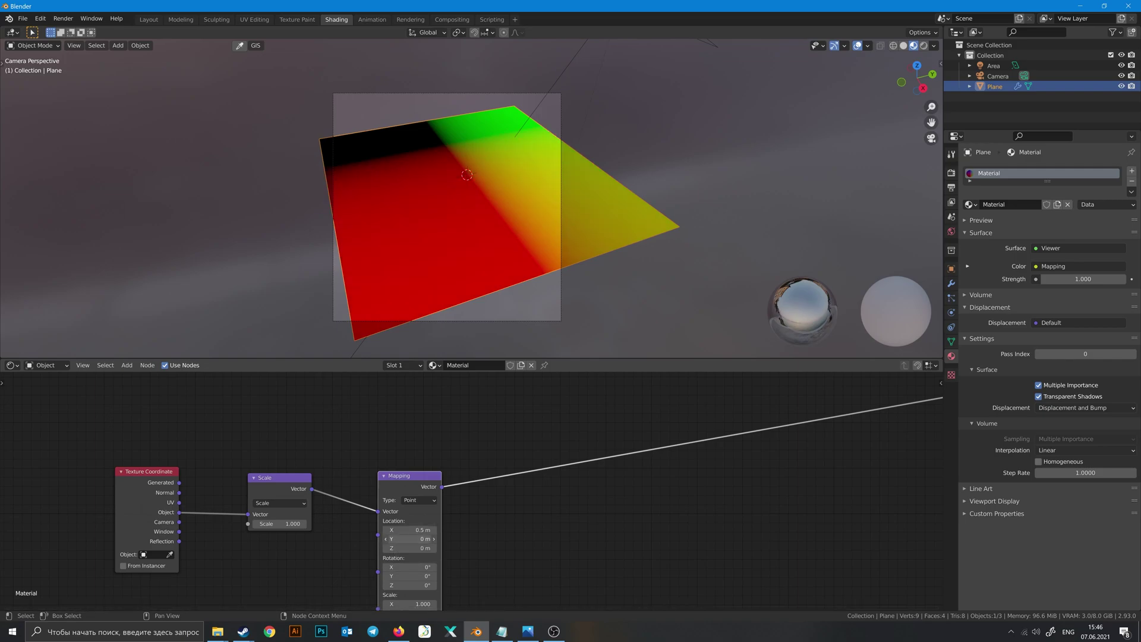
text(.5)
key(Return)
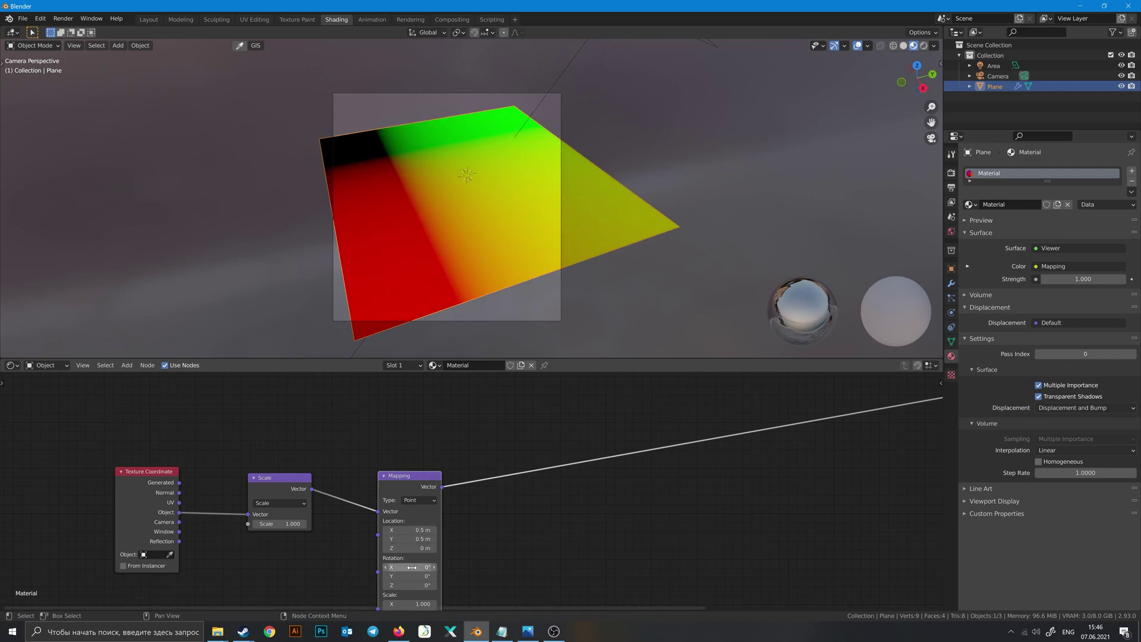
Step: Reposition the Scale and Mapping nodes to tidy the spacing of the chain
middle_drag(400, 443, 361, 400)
mouse_move(391, 450)
mouse_down()
mouse_move(350, 446)
mouse_move(393, 444)
mouse_up()
middle_drag(429, 454, 346, 491)
drag(300, 478, 269, 481)
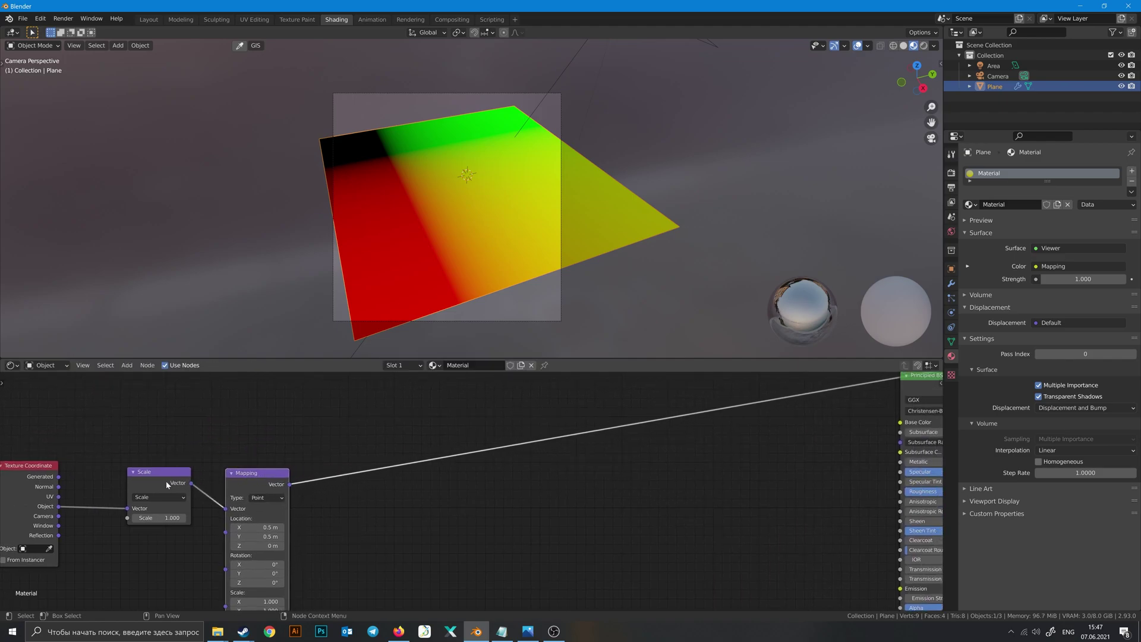
drag(166, 481, 151, 498)
middle_drag(304, 464, 313, 454)
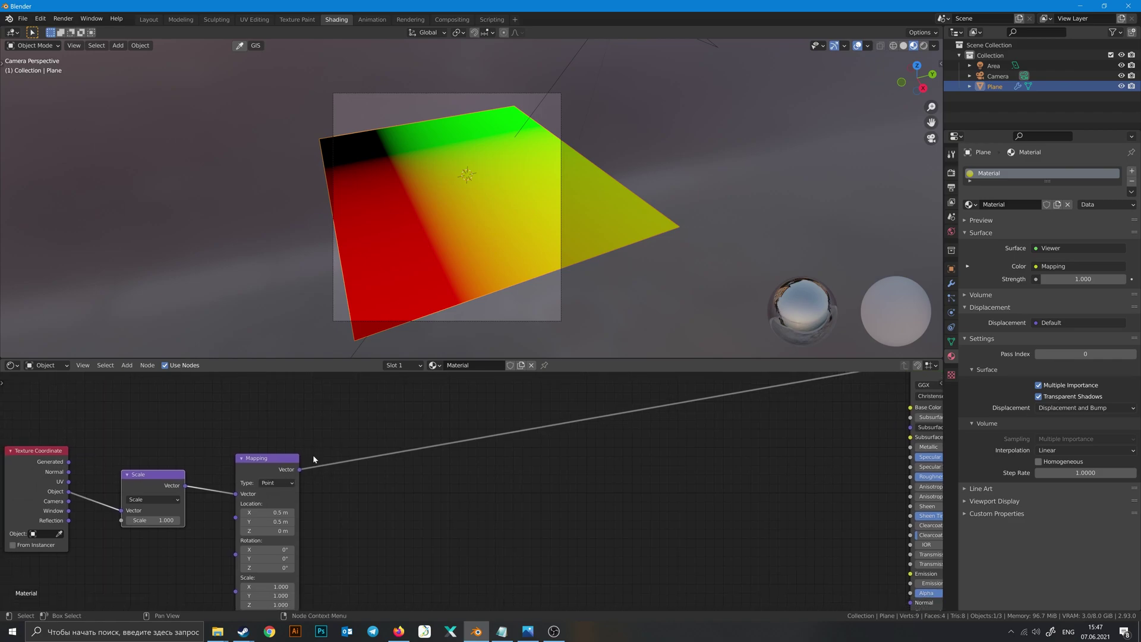
Step: Duplicate the Scale node and insert the copy directly after the Mapping node
right_click(357, 430)
key(shift+d)
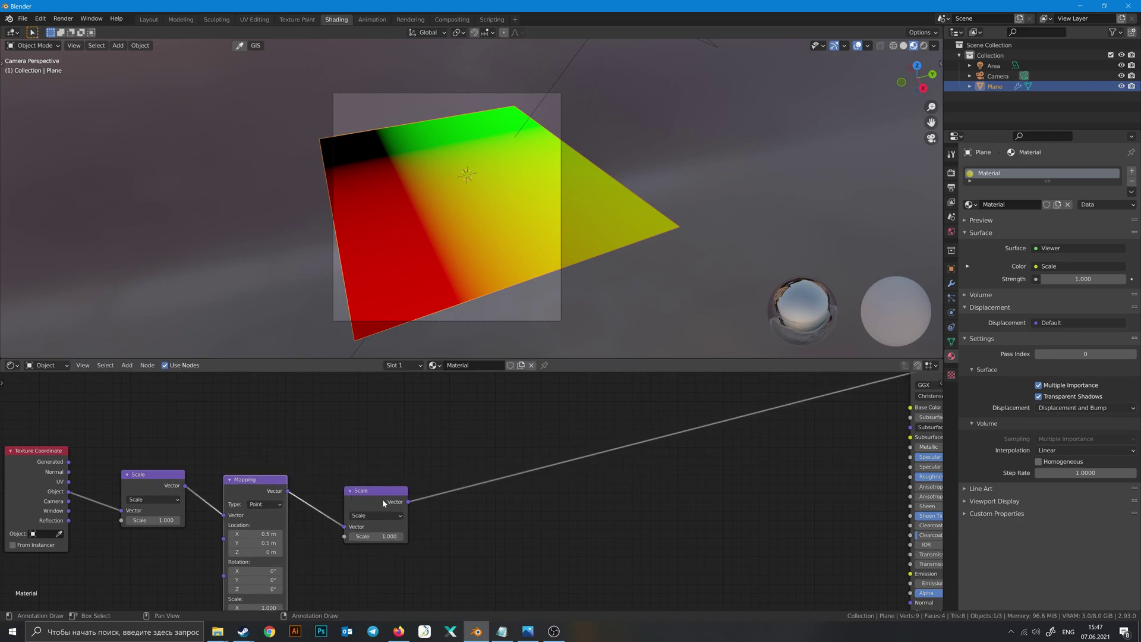
click(378, 512)
middle_drag(407, 488, 376, 465)
click(369, 440)
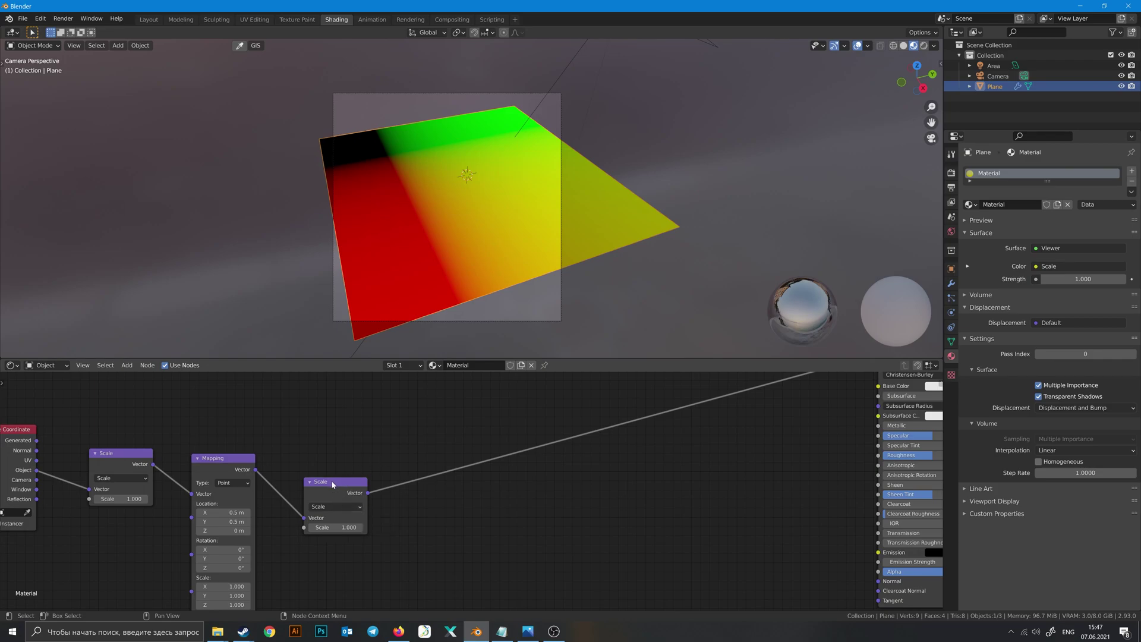
Step: Duplicate the second Scale node and place the copy at the end of the previewed chain
key(shift+d)
click(402, 490)
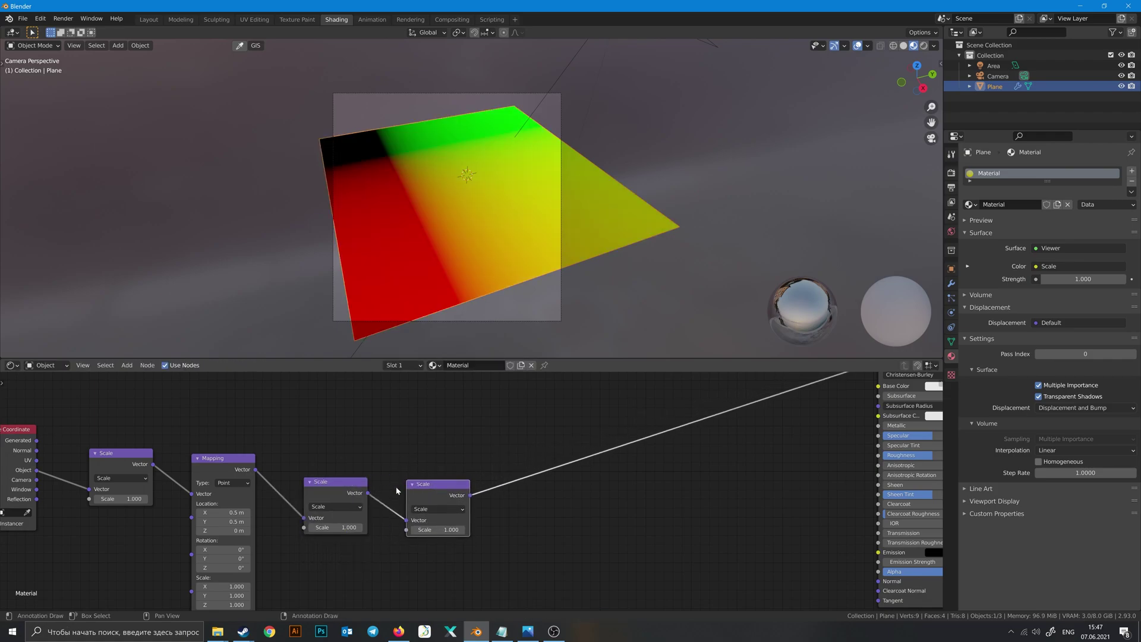
key(g)
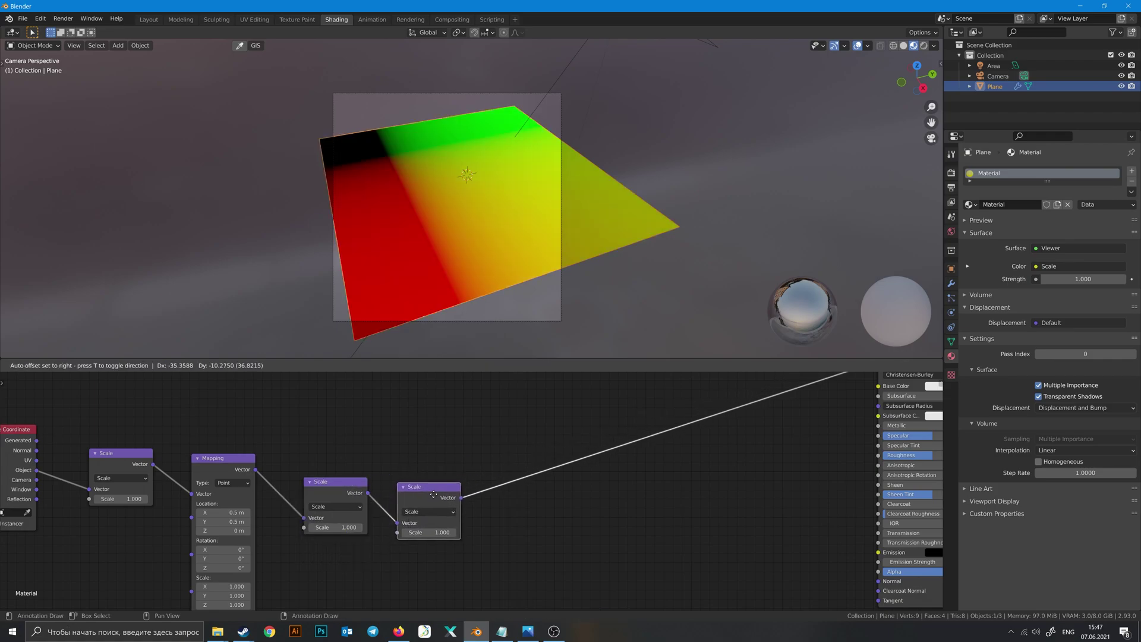
click(434, 508)
Step: Try Modulo on the last Vector Math node and set its operation to Fraction instead
click(431, 508)
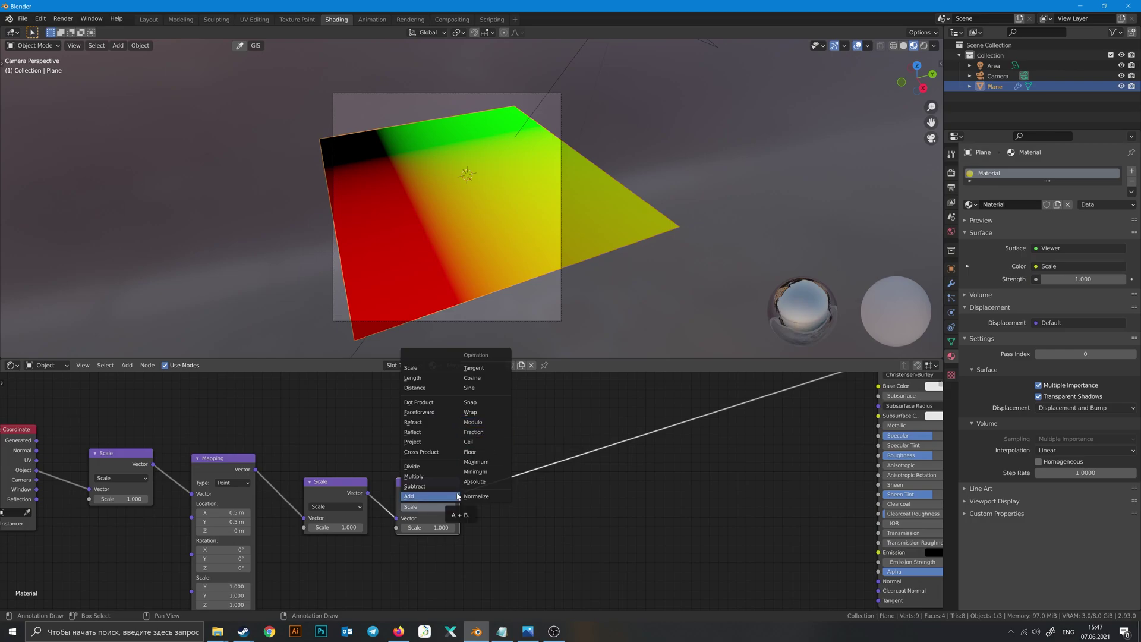
click(474, 422)
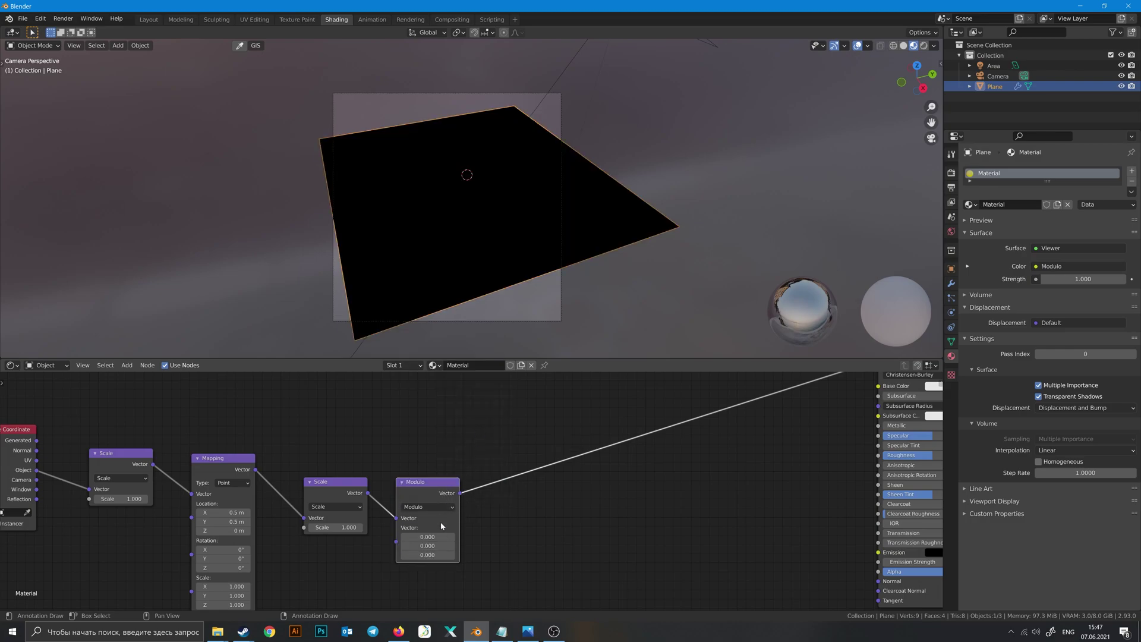
click(442, 509)
click(480, 433)
drag(430, 486, 426, 489)
Step: Examine the Fraction pattern on the plane outside the camera view, comparing rendered shading with material preview
middle_drag(494, 262, 538, 252)
scroll(523, 255, down, 4)
middle_drag(540, 305, 538, 315)
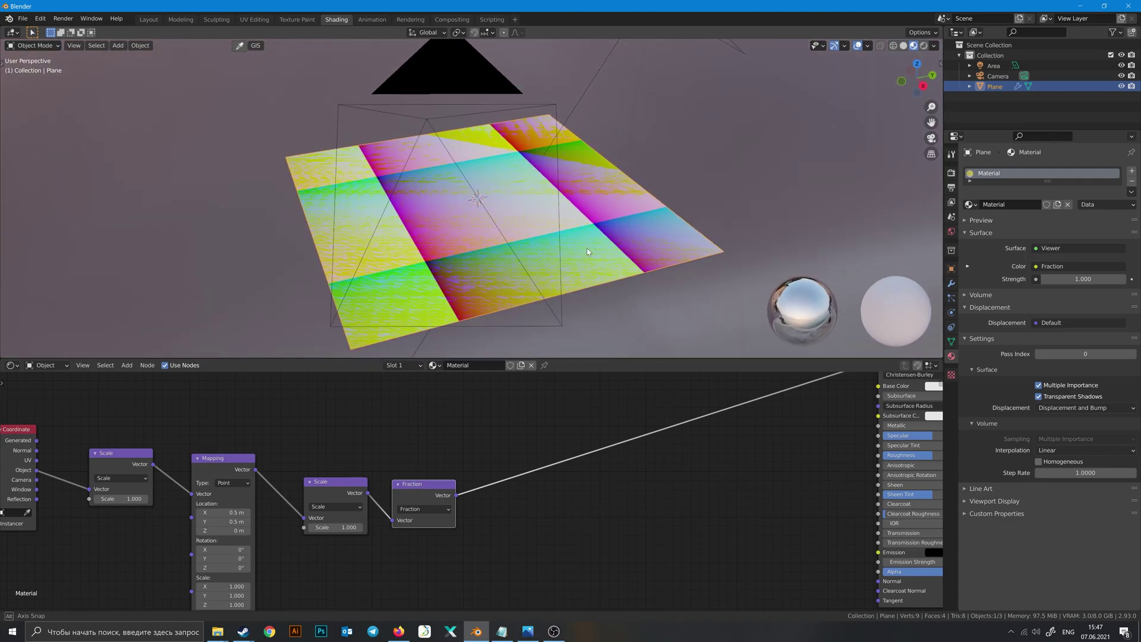
click(923, 46)
mouse_move(593, 174)
middle_down()
mouse_move(568, 206)
mouse_move(600, 177)
middle_up()
click(900, 45)
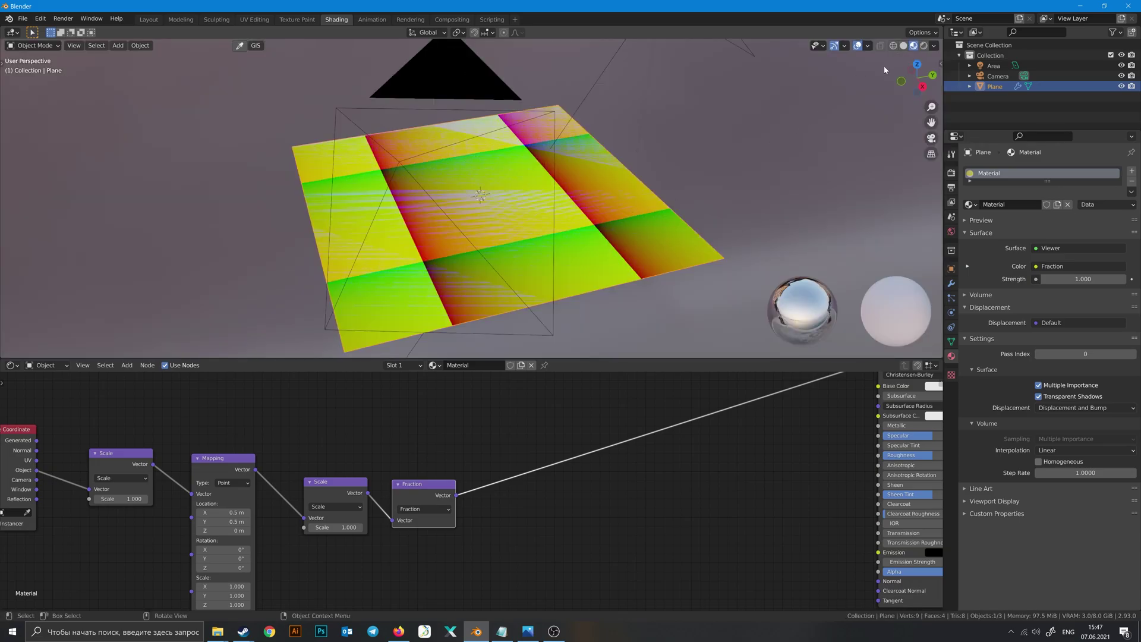
Step: Switch to rendered shading, set the Scale node after Mapping to 7, and move the Scale and Fraction nodes closer to Mapping
click(924, 46)
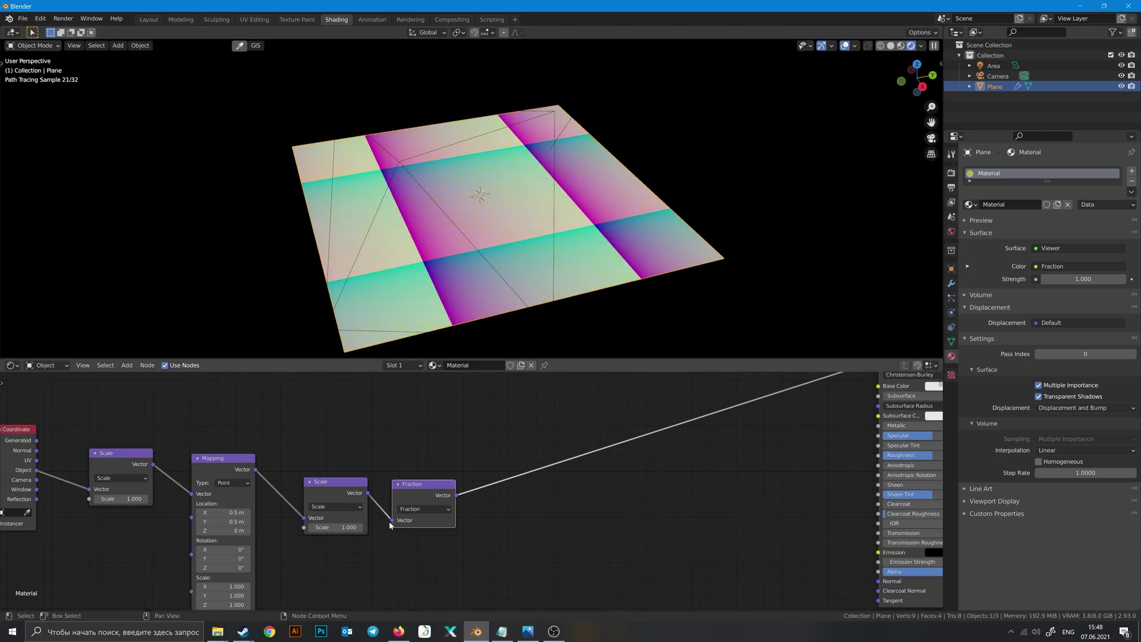
drag(430, 481, 411, 495)
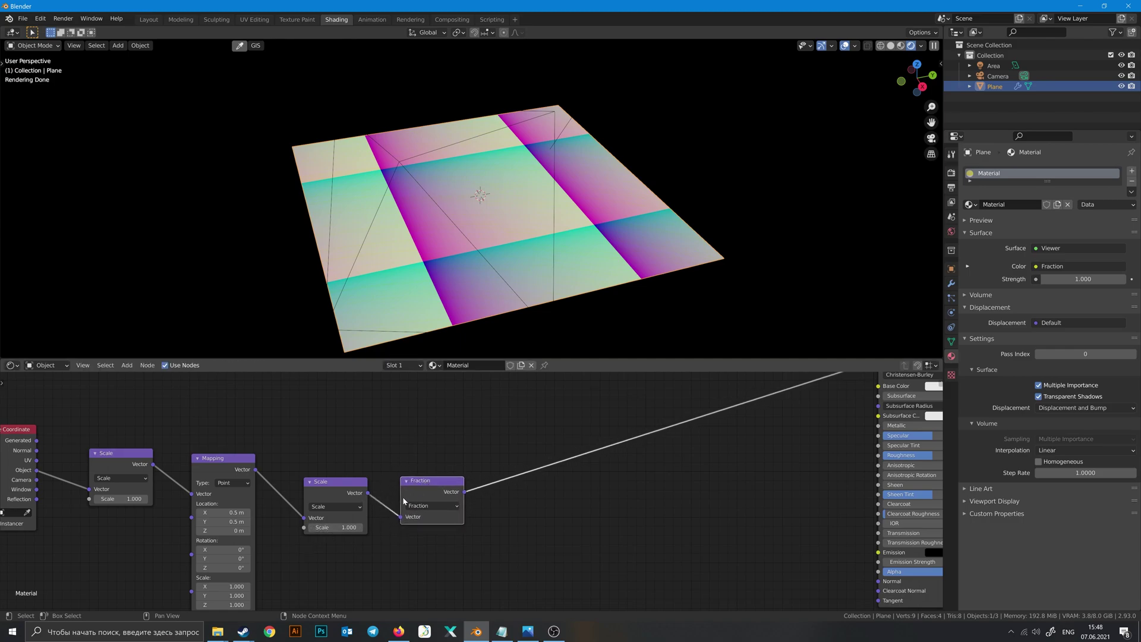
drag(335, 528, 368, 527)
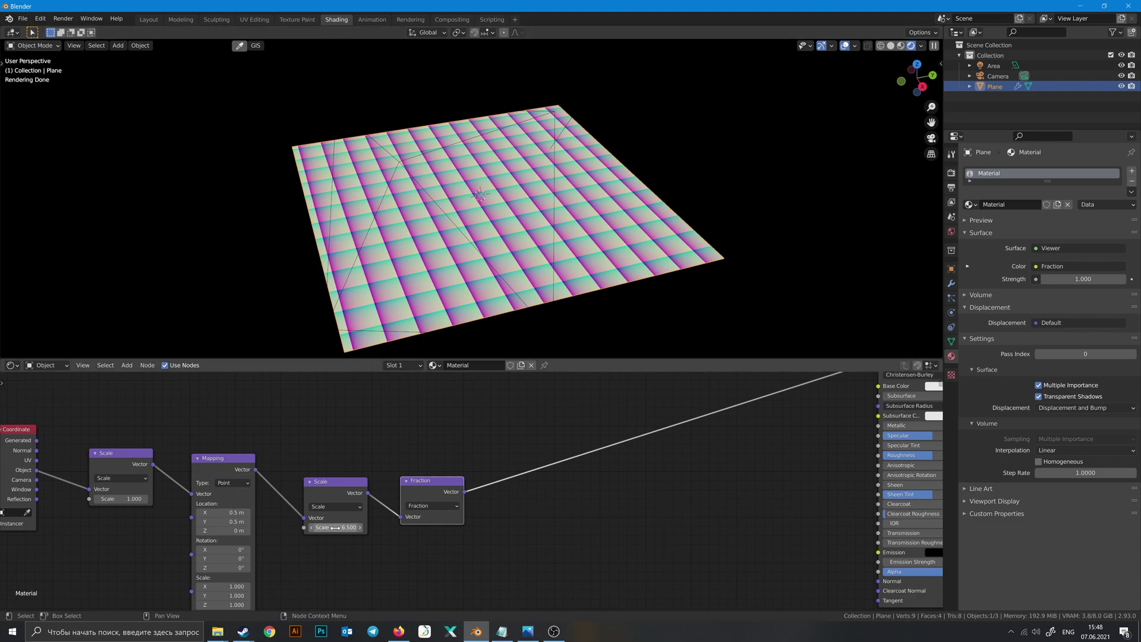
key(Return)
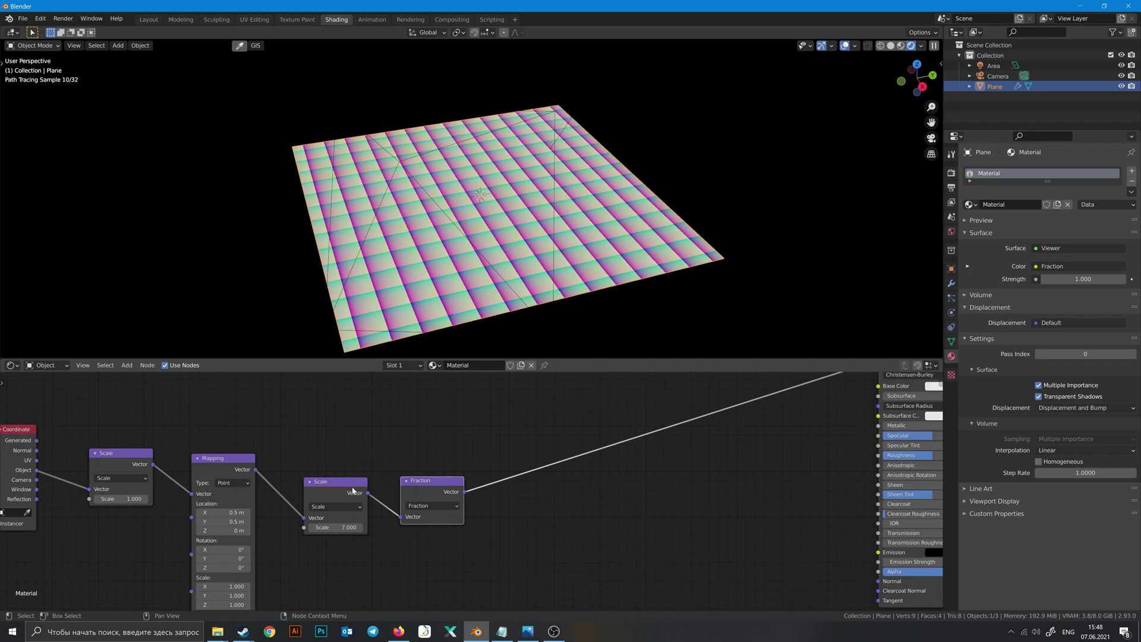
drag(353, 489, 334, 486)
drag(426, 488, 394, 493)
click(441, 438)
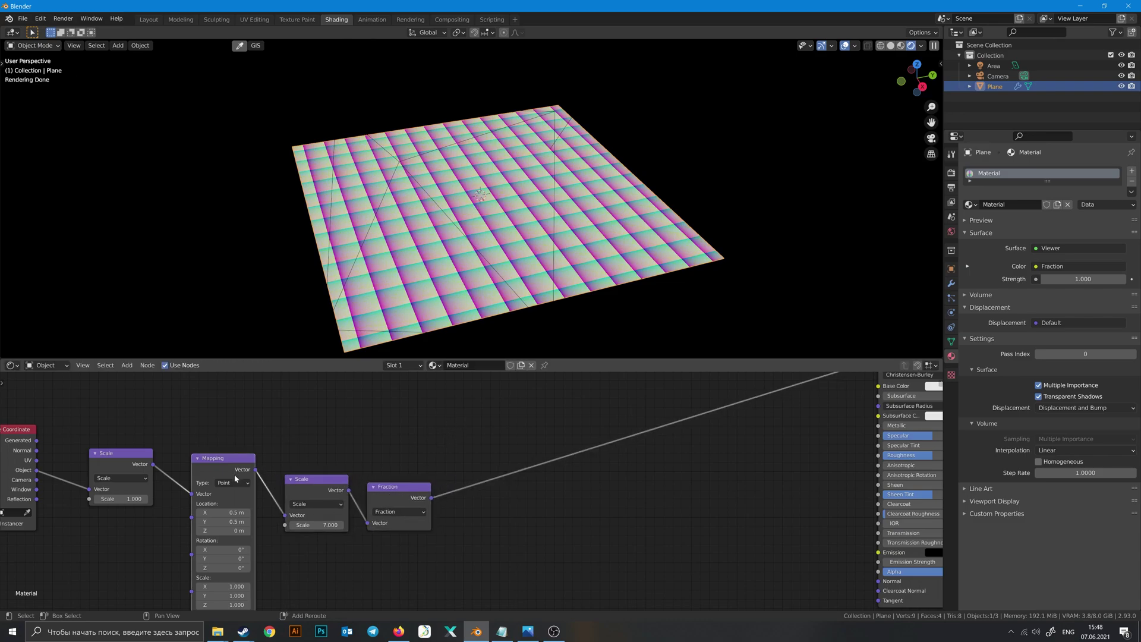
Step: Duplicate the Mapping node and insert the copy directly after the Fraction node
key(shift+d)
click(523, 474)
drag(516, 456, 490, 468)
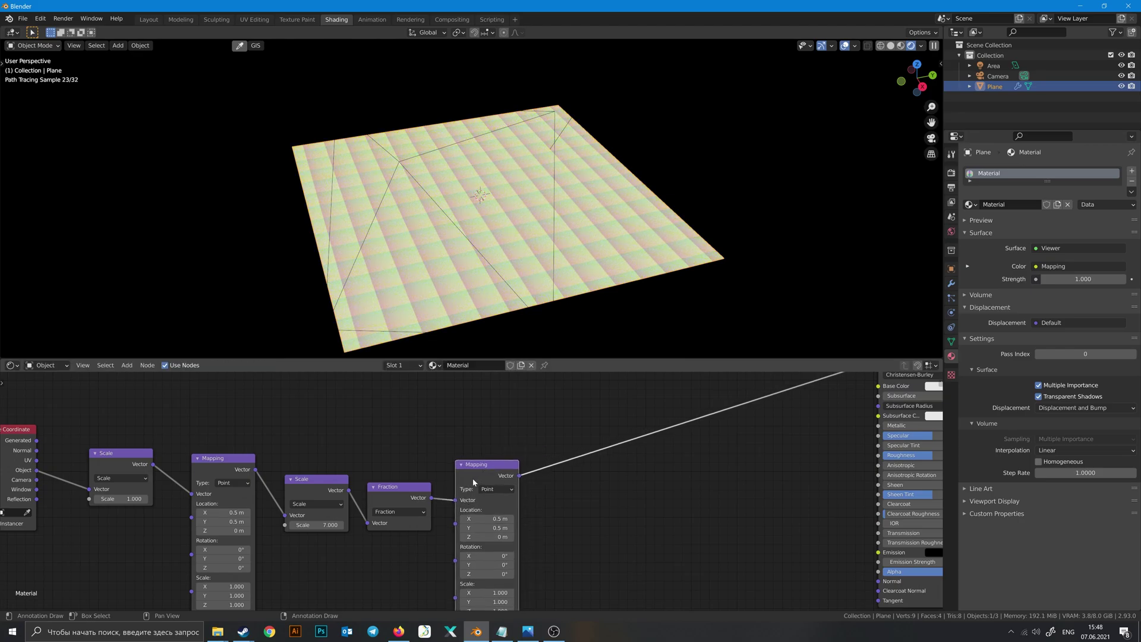
middle_drag(428, 479, 408, 468)
scroll(489, 208, up, 3)
middle_drag(487, 219, 465, 246)
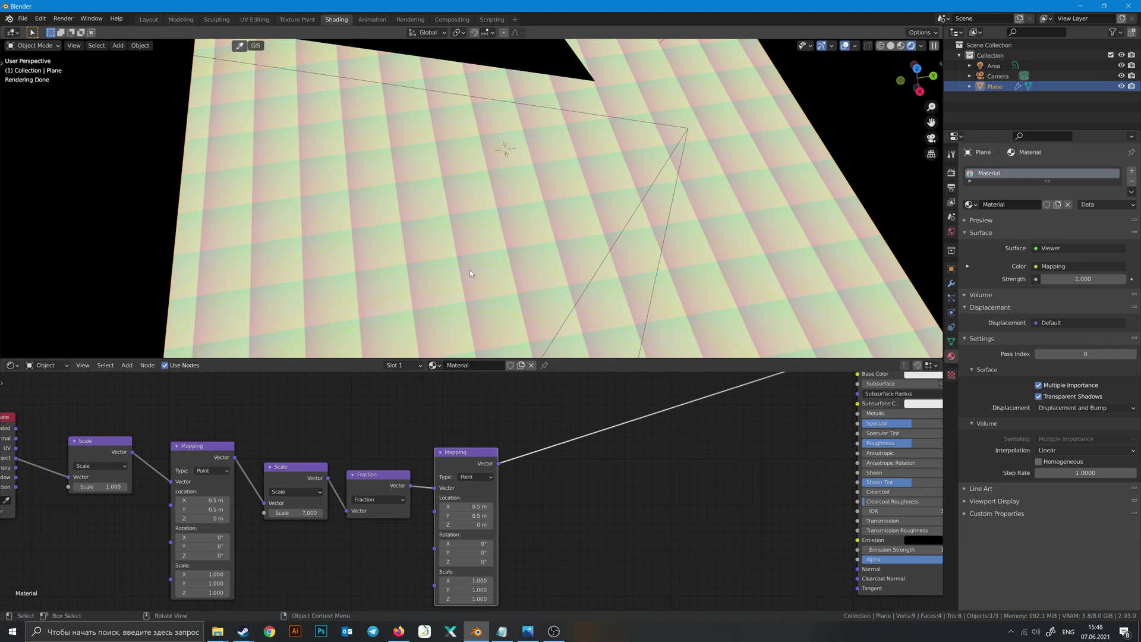
Step: Set the copied Mapping node's Location X and Y to -0.5 m
click(466, 506)
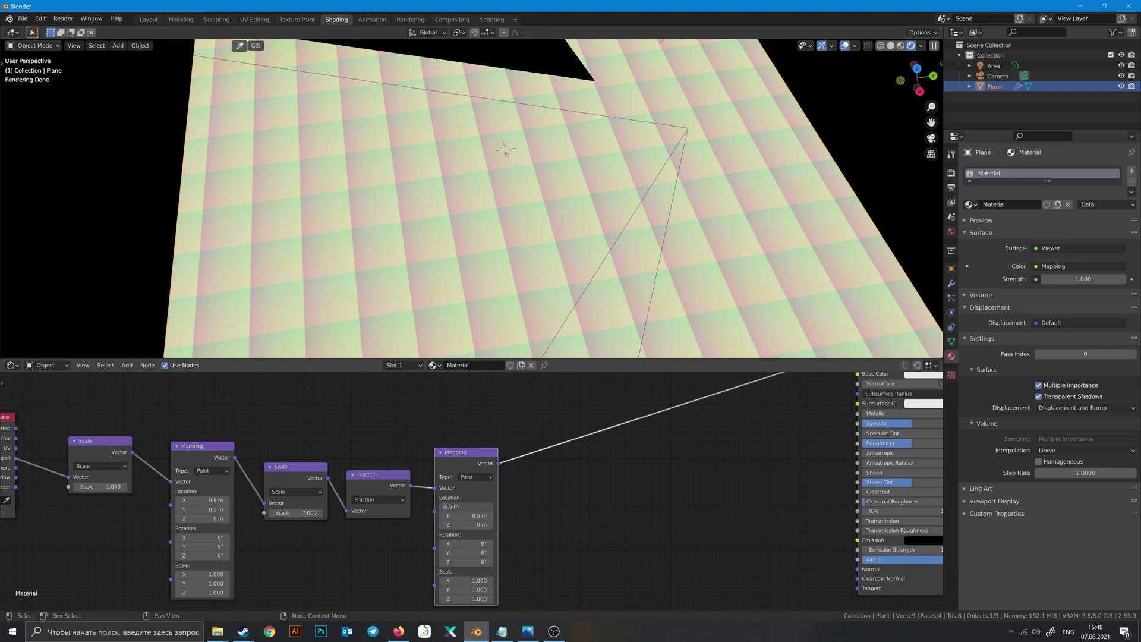
key(Return)
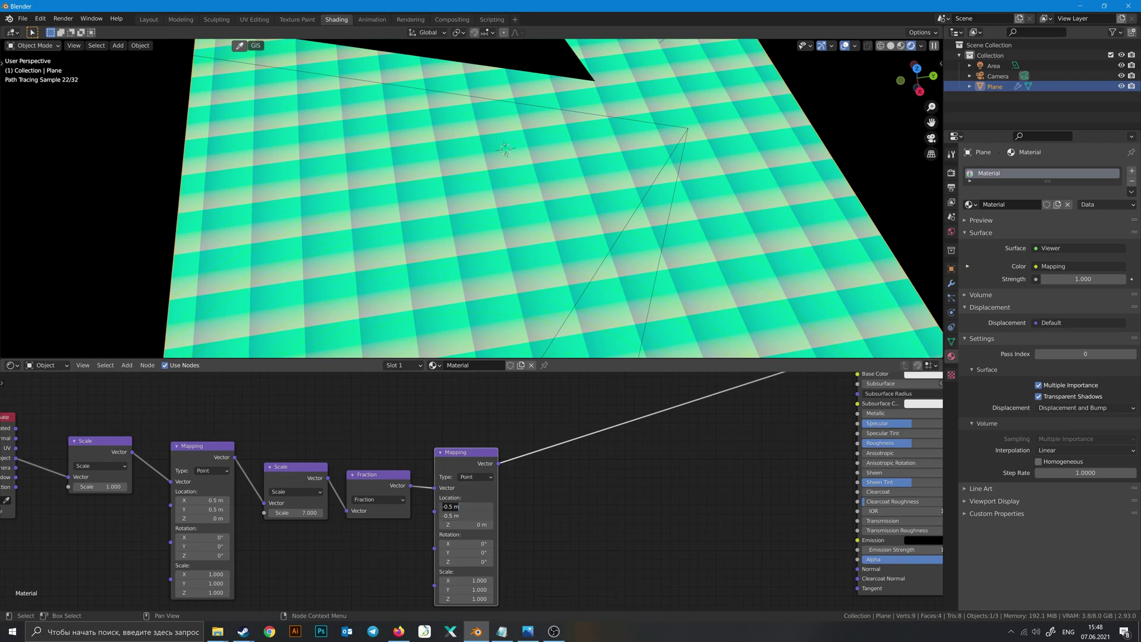
key(Return)
Step: Duplicate the Fraction node and insert the copy after the second Mapping node
middle_drag(463, 468, 367, 460)
click(290, 477)
key(shift+d)
click(457, 434)
drag(466, 436, 464, 459)
Step: Change the copied Fraction node's operation to Length and preview its Value output on the plane
click(454, 476)
click(460, 476)
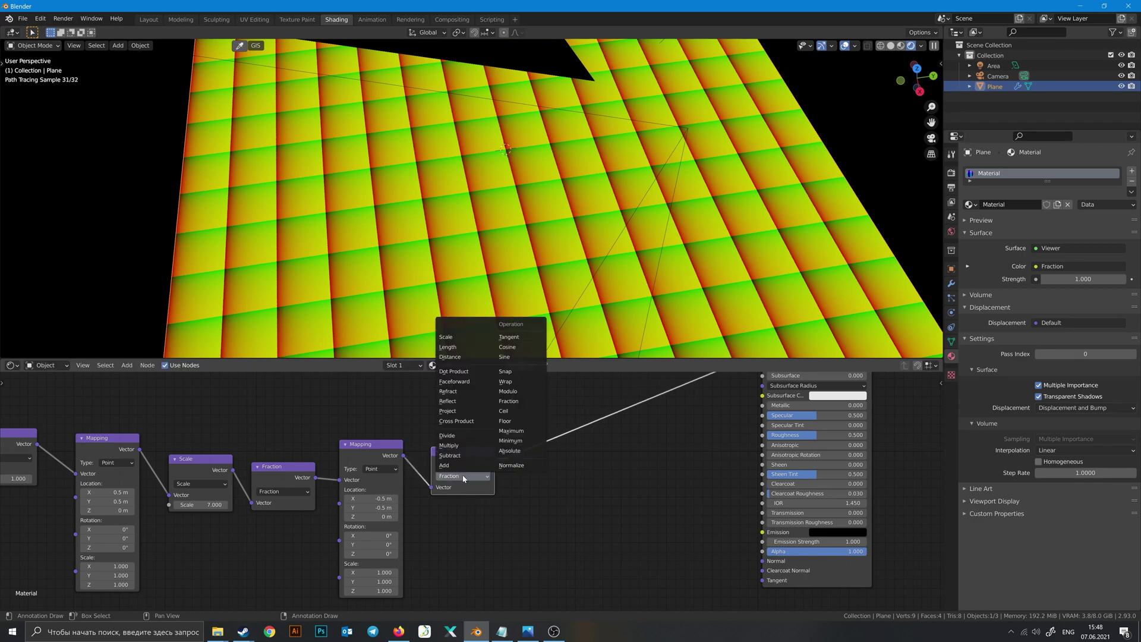
click(460, 476)
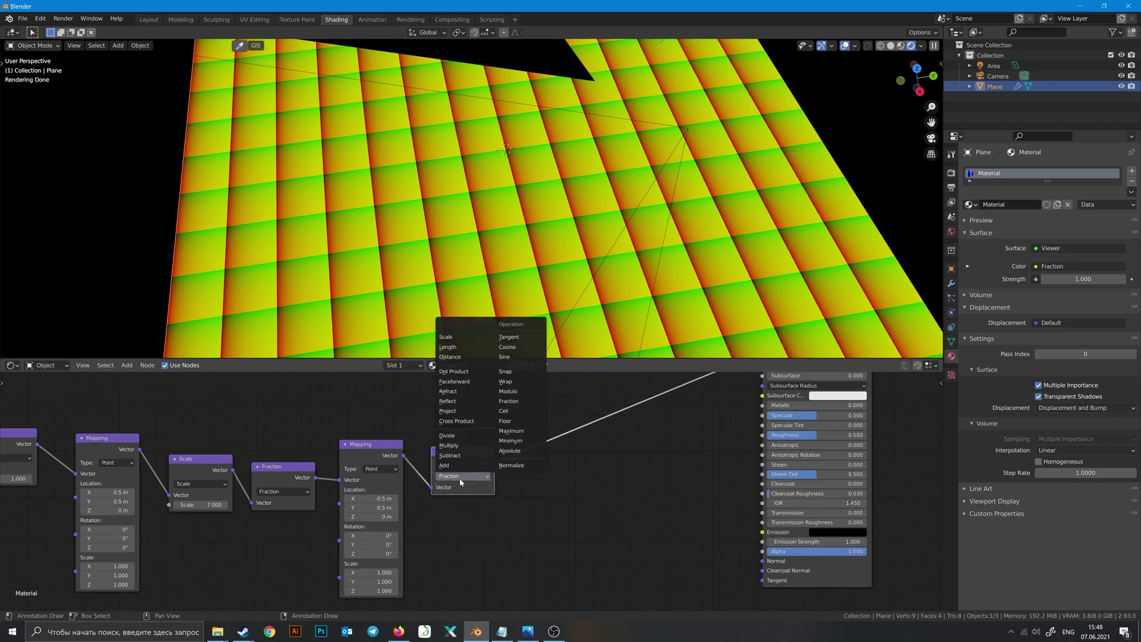
click(457, 348)
drag(468, 457, 472, 453)
ctrl+shift+click(495, 472)
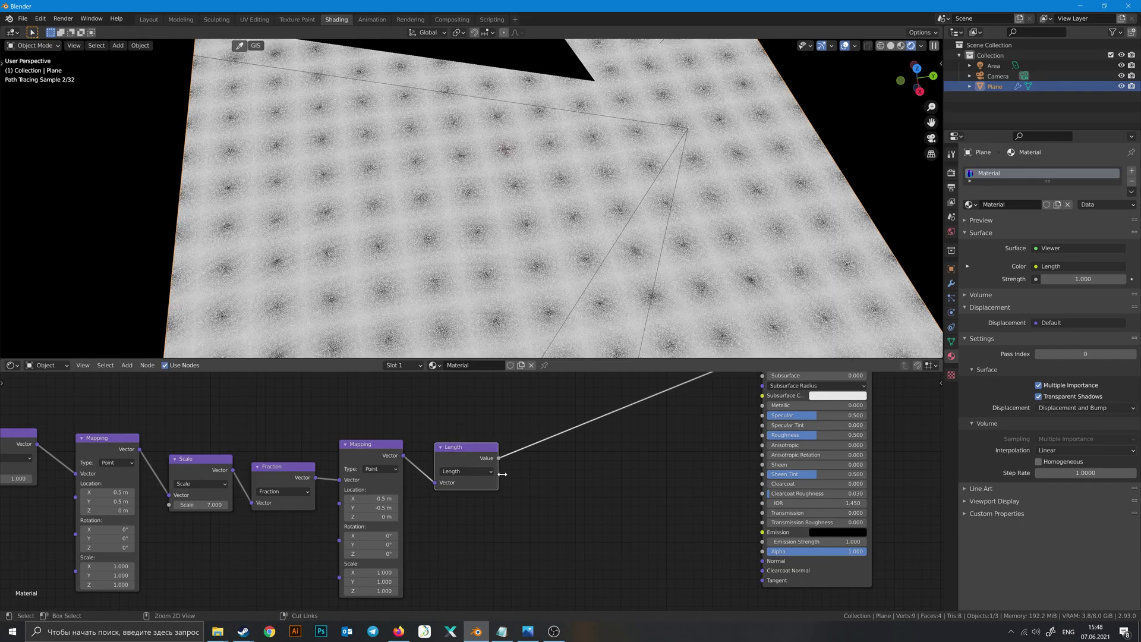
Step: Move the Principled BSDF, Viewer and Material Output nodes farther from the Length node to make room for more nodes
middle_drag(490, 305, 485, 248)
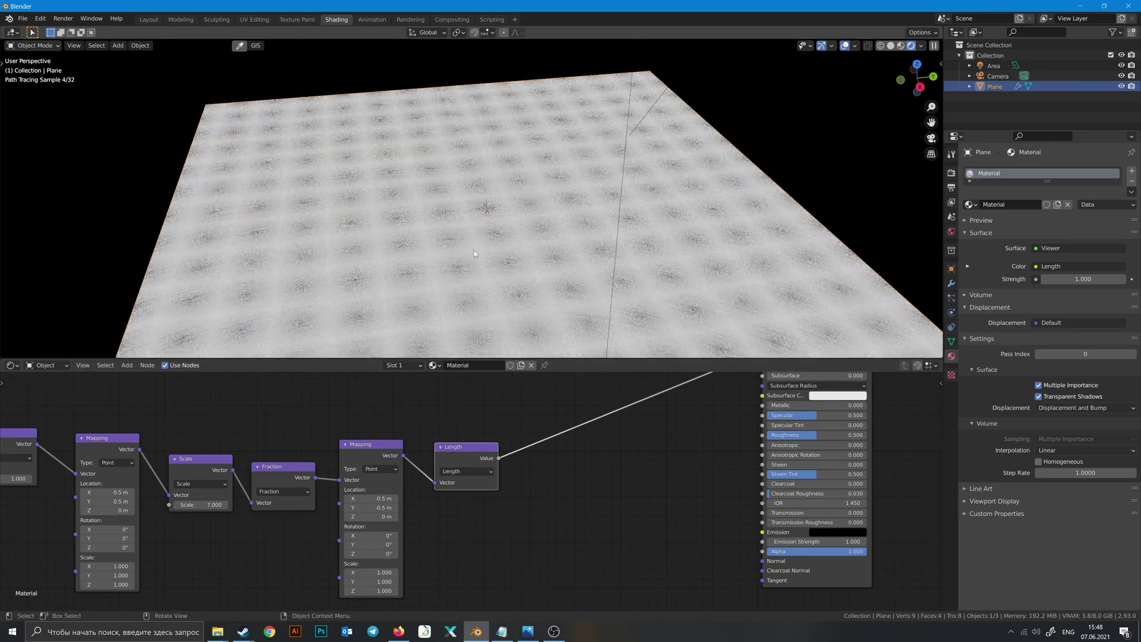
middle_drag(486, 415, 355, 473)
scroll(368, 493, down, 2)
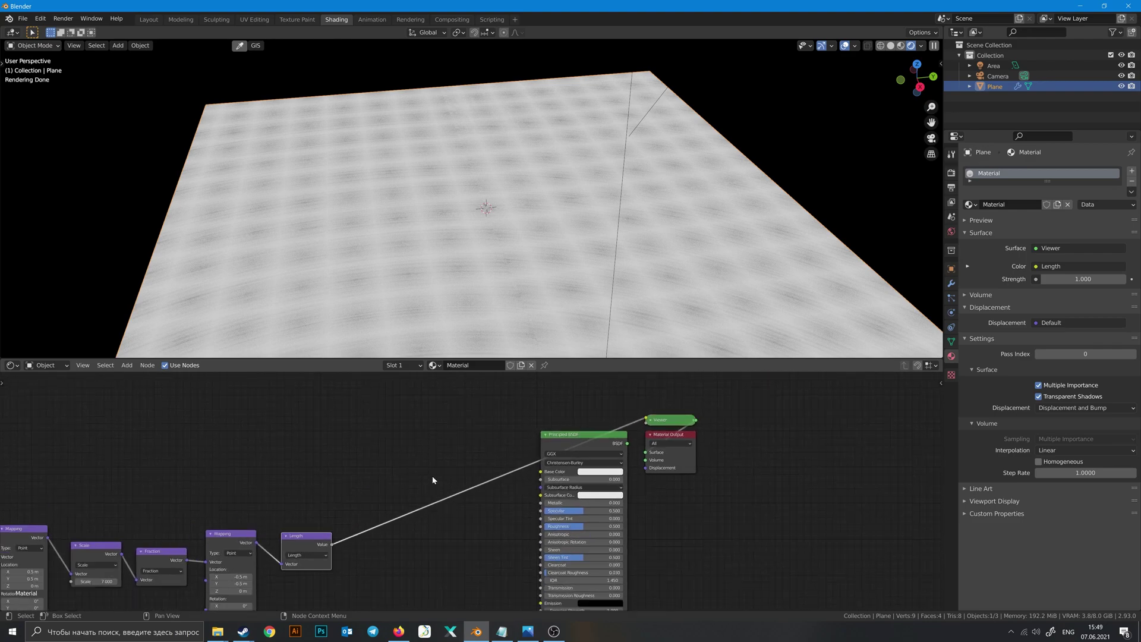
drag(547, 445, 707, 484)
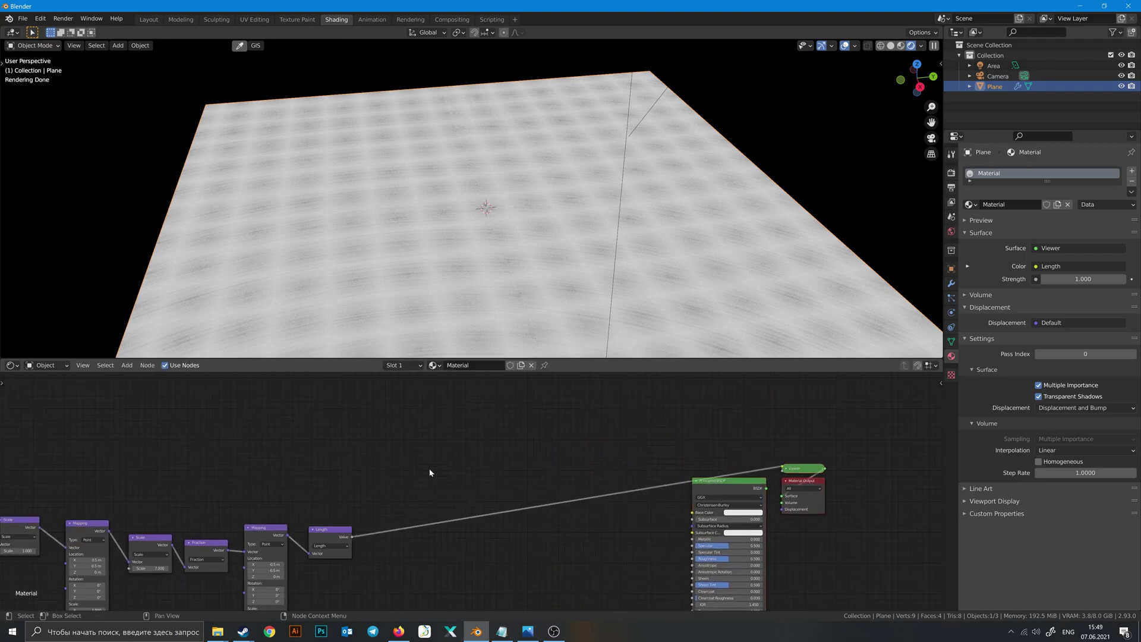
middle_drag(381, 479, 403, 456)
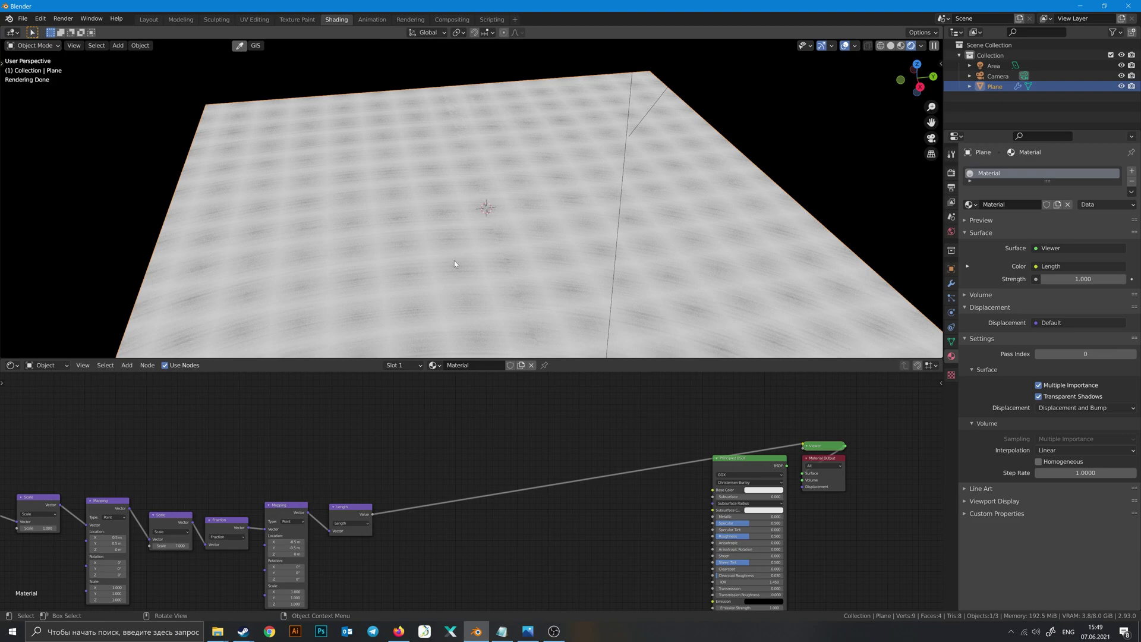
Step: Add a ColorRamp node on the link between the Length node and the Viewer
scroll(397, 448, up, 1)
key(shift+a)
click(421, 423)
text(color)
click(459, 443)
click(380, 473)
middle_drag(379, 474, 376, 451)
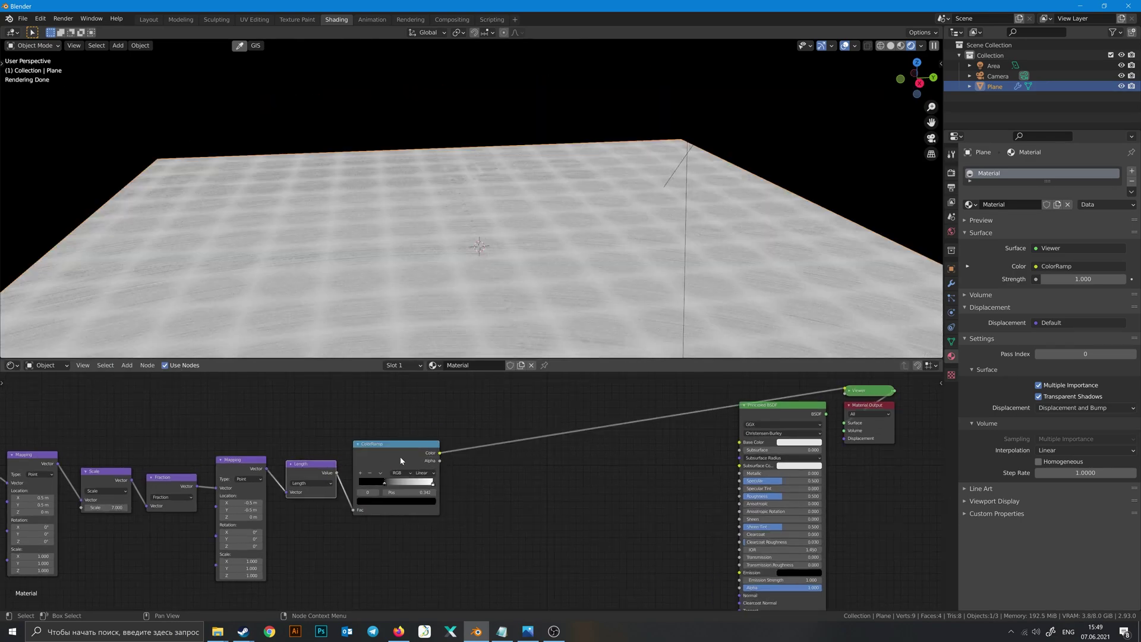
Step: Move the ColorRamp away from the Length node and insert a Math node set to Add between them
drag(401, 457, 526, 463)
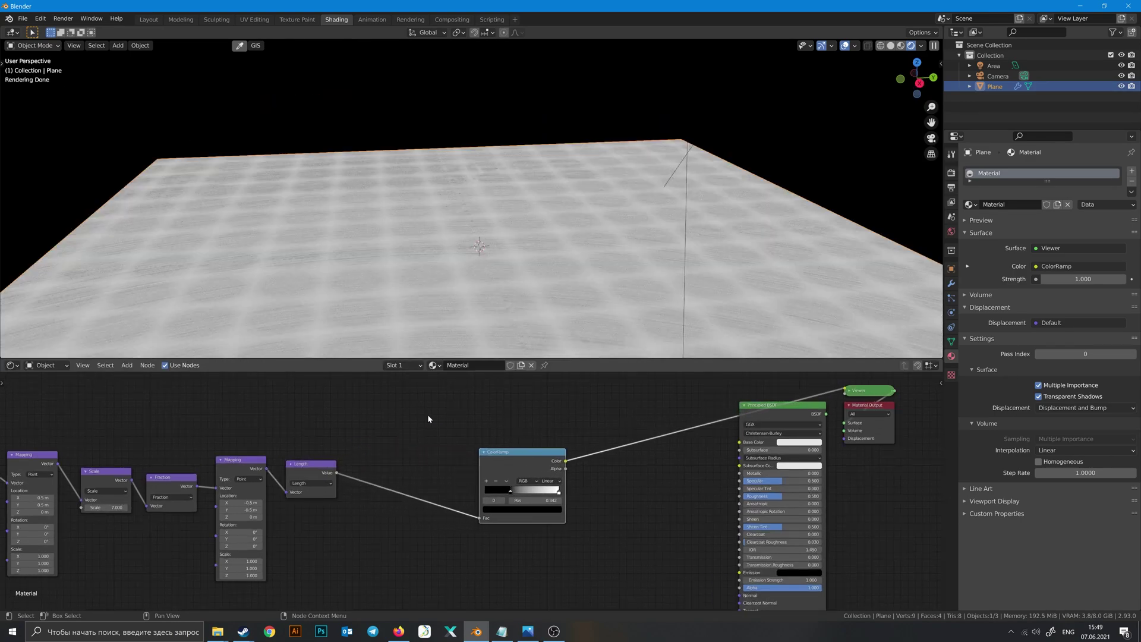
key(shift+a)
click(429, 407)
text(math)
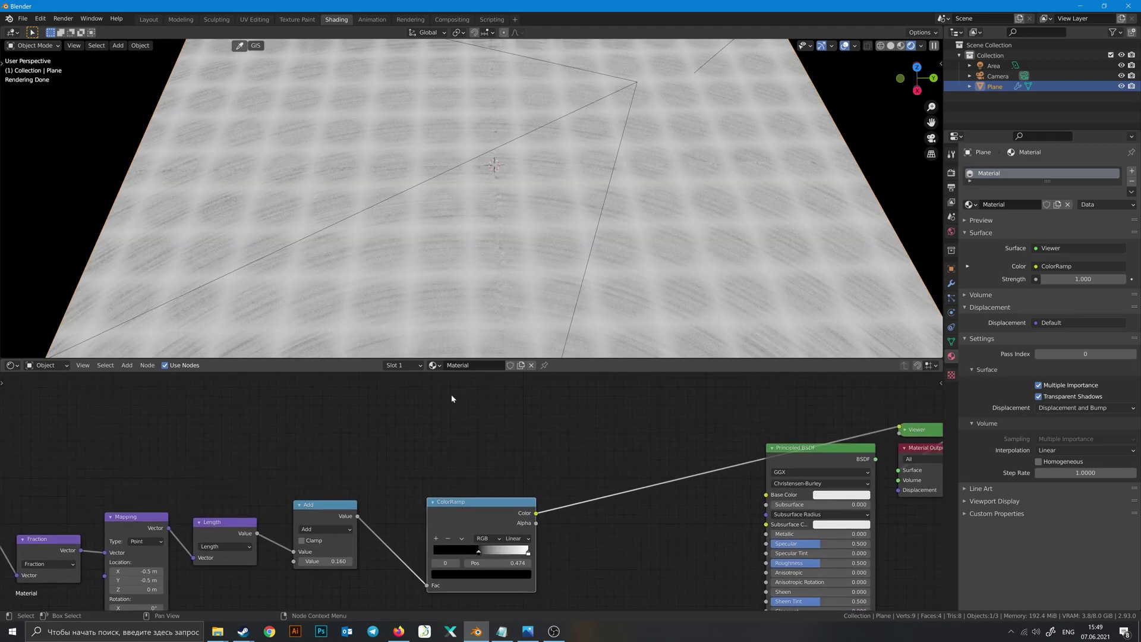
Step: Insert an RGB Curves node between the Add node and the ColorRamp
key(shift+a)
click(451, 394)
text(rgb)
click(470, 445)
click(415, 457)
middle_drag(441, 571, 414, 540)
scroll(414, 541, up, 1)
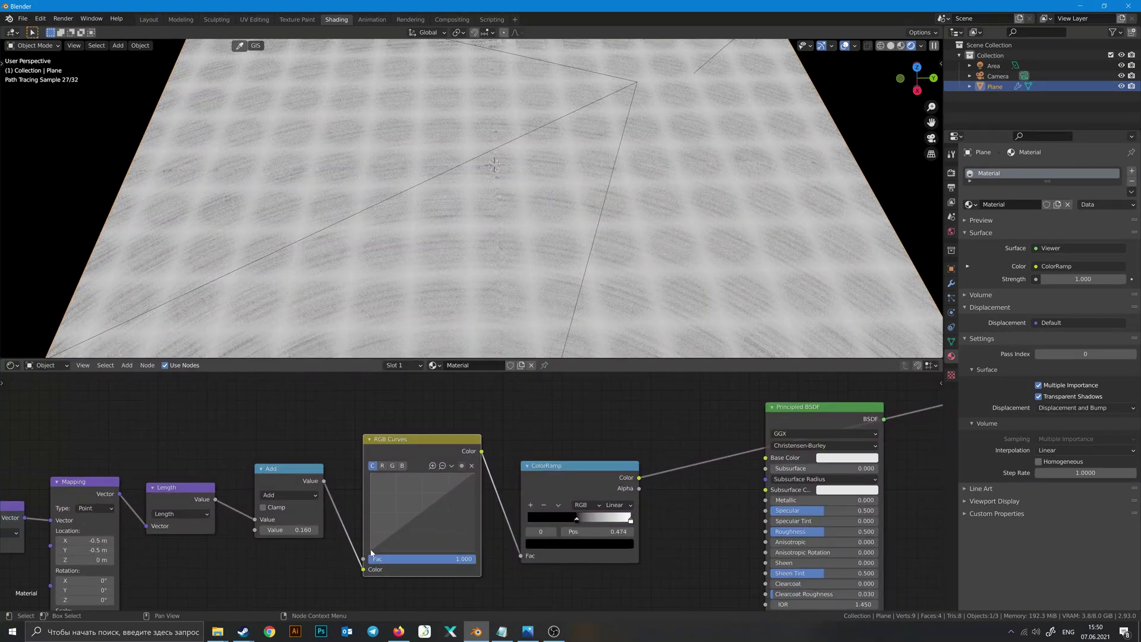
Step: Reshape the RGB Curves into an inverted, outward-bulging arc falling from upper left to lower right
drag(371, 553, 370, 474)
drag(475, 475, 447, 471)
drag(445, 470, 446, 547)
drag(390, 506, 420, 488)
Step: Set the Add node's value to 0.190 and move the ColorRamp's black stop to position 0.855
drag(300, 530, 306, 530)
drag(580, 523, 619, 523)
drag(390, 452, 422, 450)
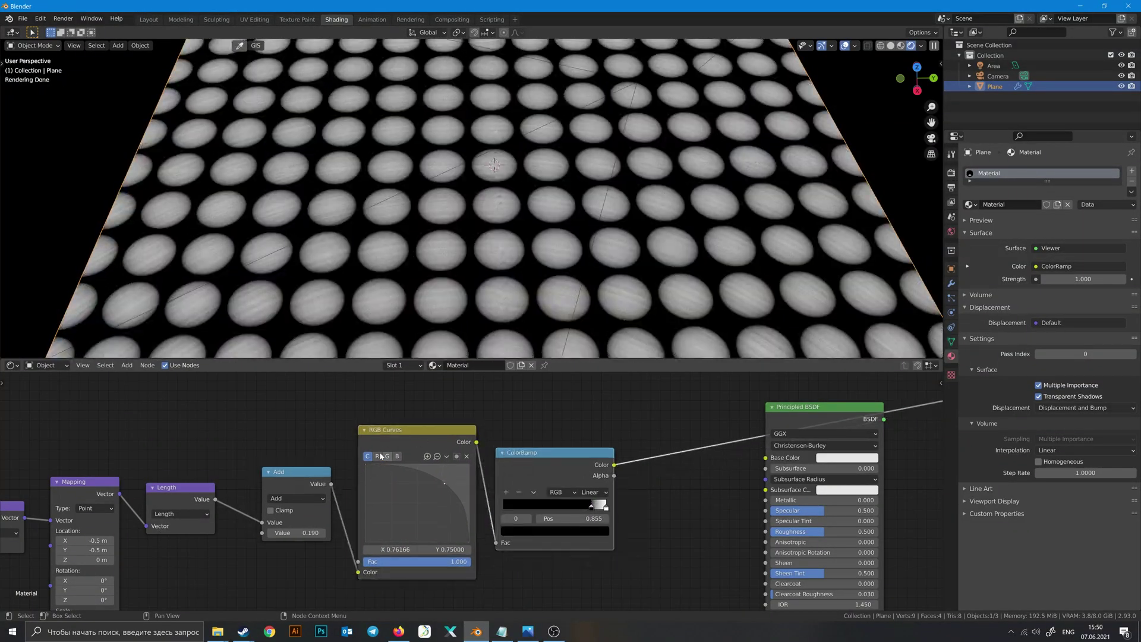
Step: Check the dot pattern on the plane and move the Principled BSDF node below the preview link
middle_drag(542, 285, 517, 254)
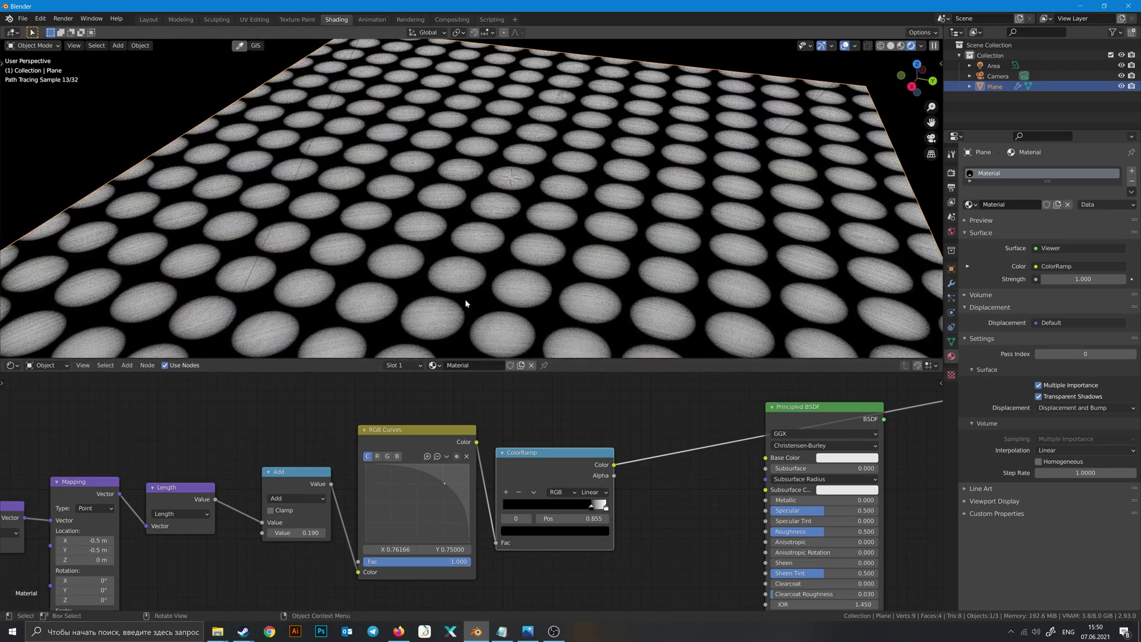
scroll(451, 428, down, 2)
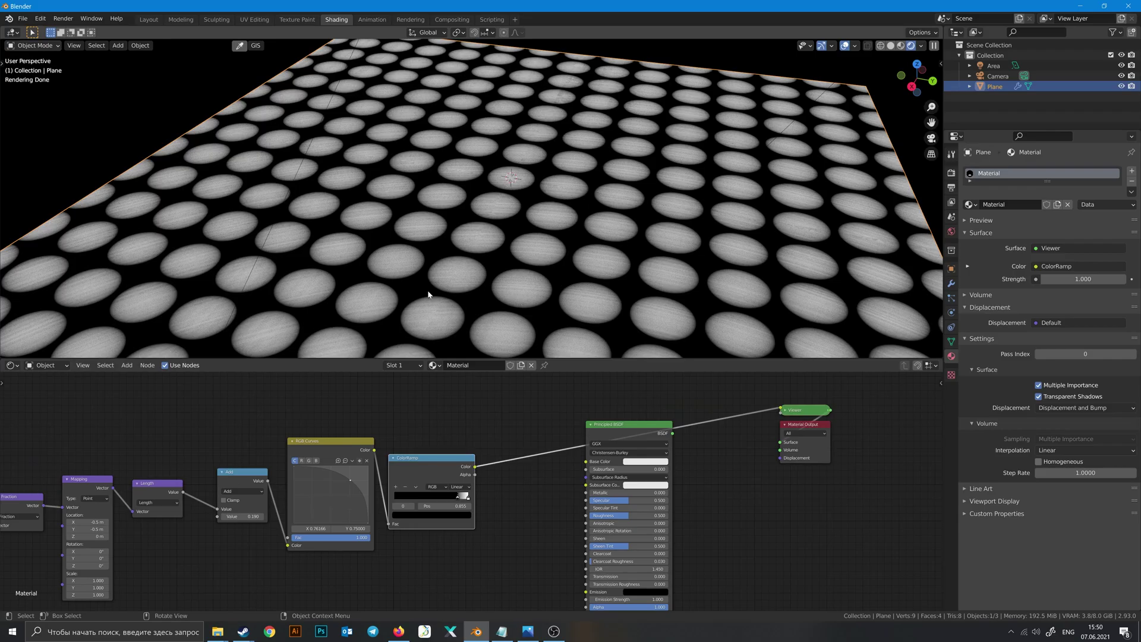
middle_drag(428, 294, 443, 268)
mouse_move(514, 322)
middle_down()
mouse_move(473, 280)
mouse_move(413, 315)
middle_up()
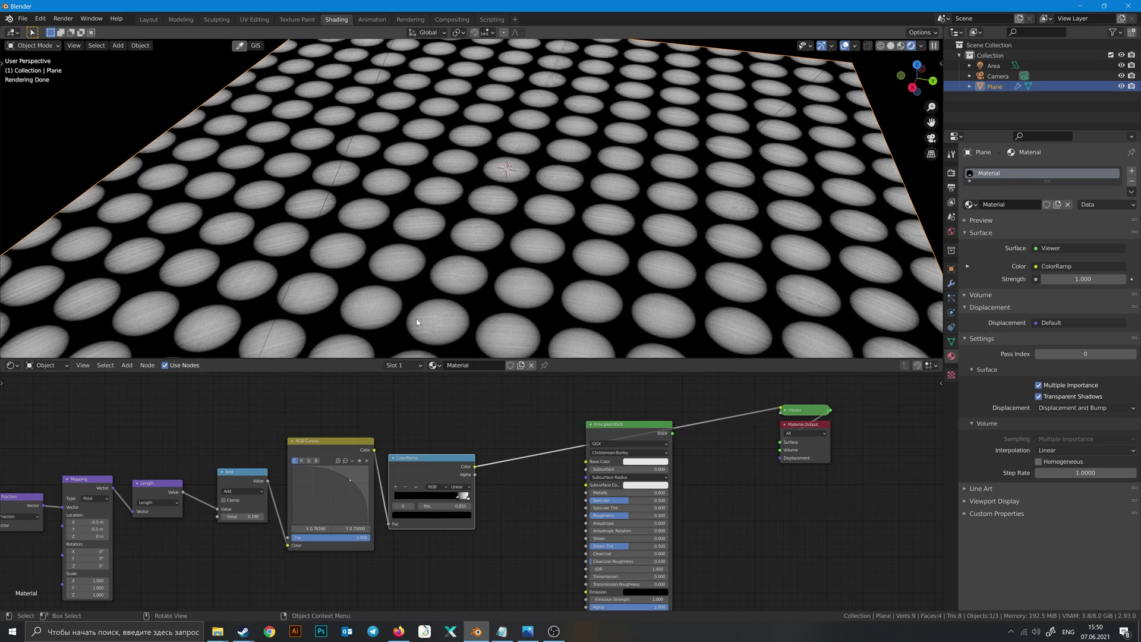
middle_drag(533, 415, 538, 409)
drag(618, 421, 668, 523)
Step: Duplicate the ColorRamp node and insert the copy between the original and the Viewer
click(420, 468)
key(shift+d)
click(534, 432)
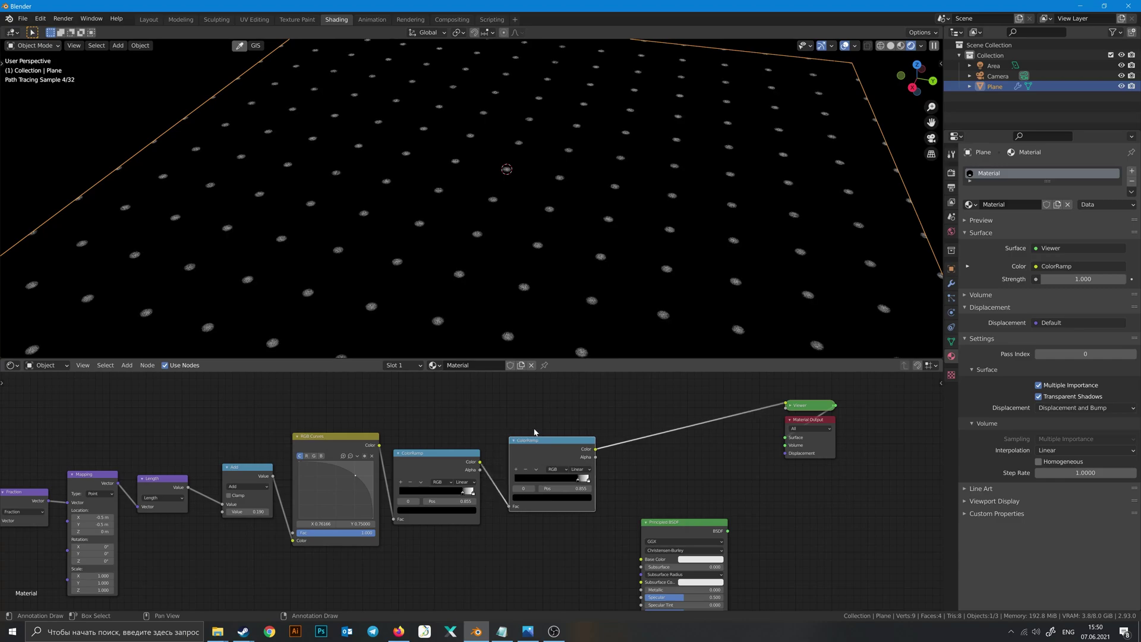
Step: Set the copied ColorRamp's black stop to position 0 and its interpolation to B-Spline
middle_drag(534, 432, 435, 426)
scroll(435, 426, up, 4)
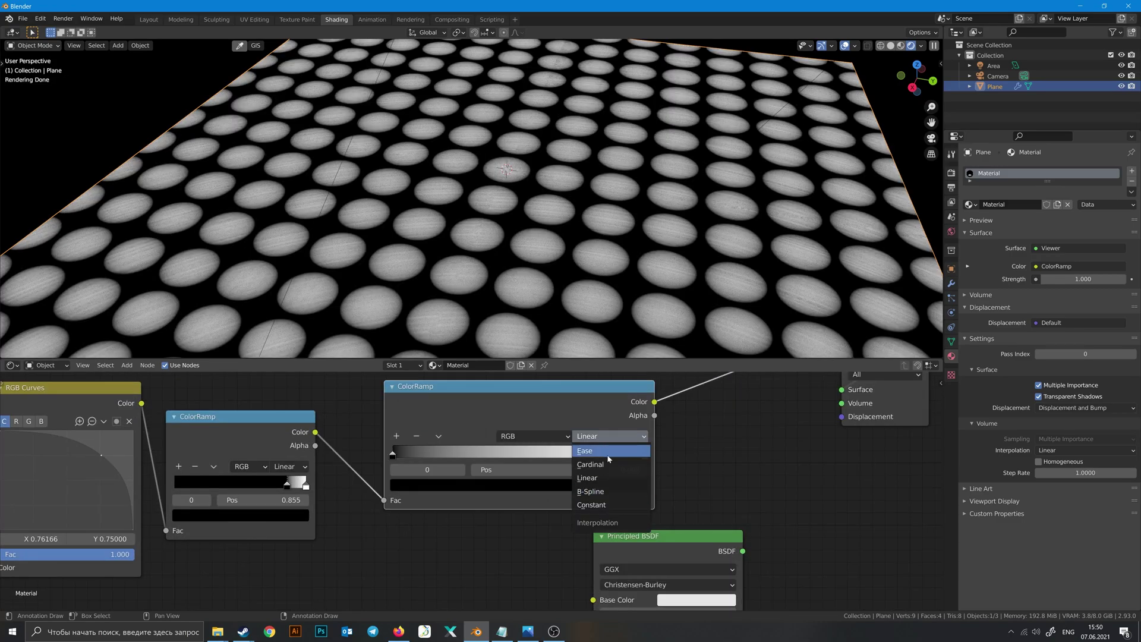
click(594, 492)
middle_drag(521, 276, 517, 256)
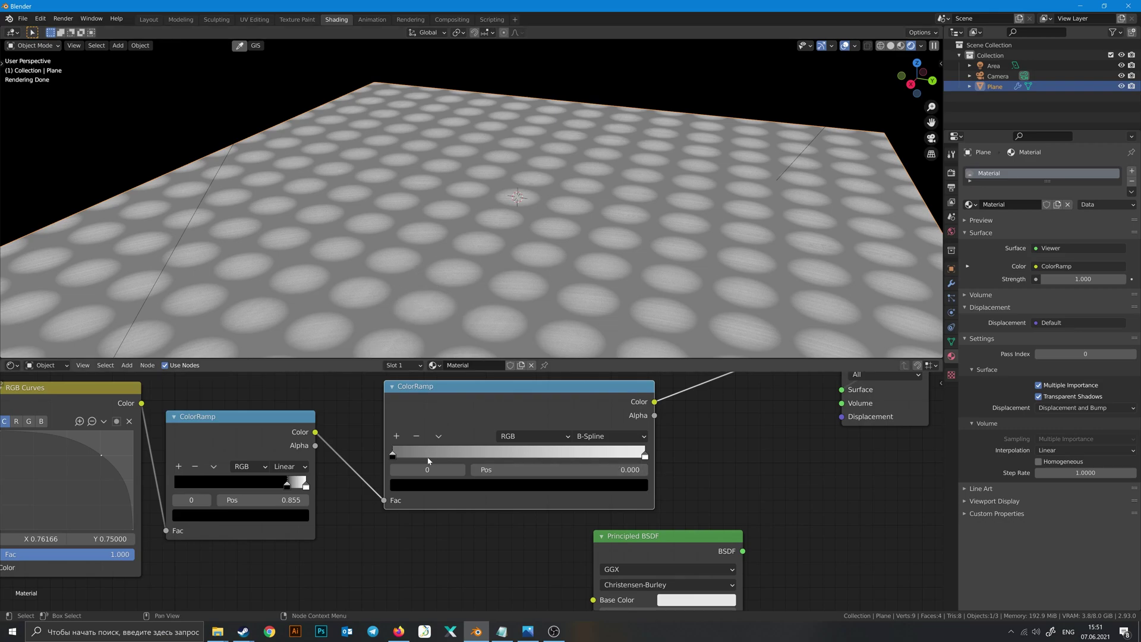
Step: Add three intermediate stops to the B-Spline ColorRamp, a lighter one at 0.221 followed by two dark ones, forming a ring around each dot
drag(393, 455, 481, 457)
drag(422, 455, 540, 460)
click(396, 436)
click(481, 456)
click(491, 484)
drag(497, 368, 500, 413)
click(540, 456)
click(523, 485)
click(449, 456)
click(491, 484)
drag(498, 357, 500, 410)
Step: Add a Displacement node on the link between the second ColorRamp and the Viewer
middle_drag(728, 412, 561, 473)
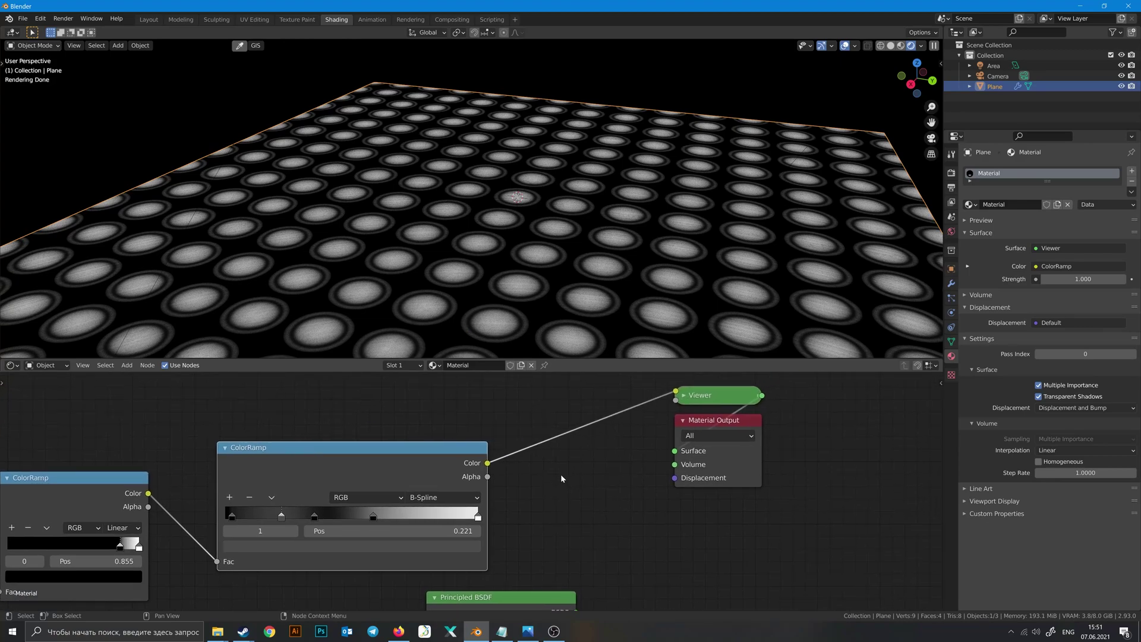
scroll(561, 473, down, 3)
middle_drag(574, 416, 547, 461)
click(517, 420)
key(shift+a)
click(520, 415)
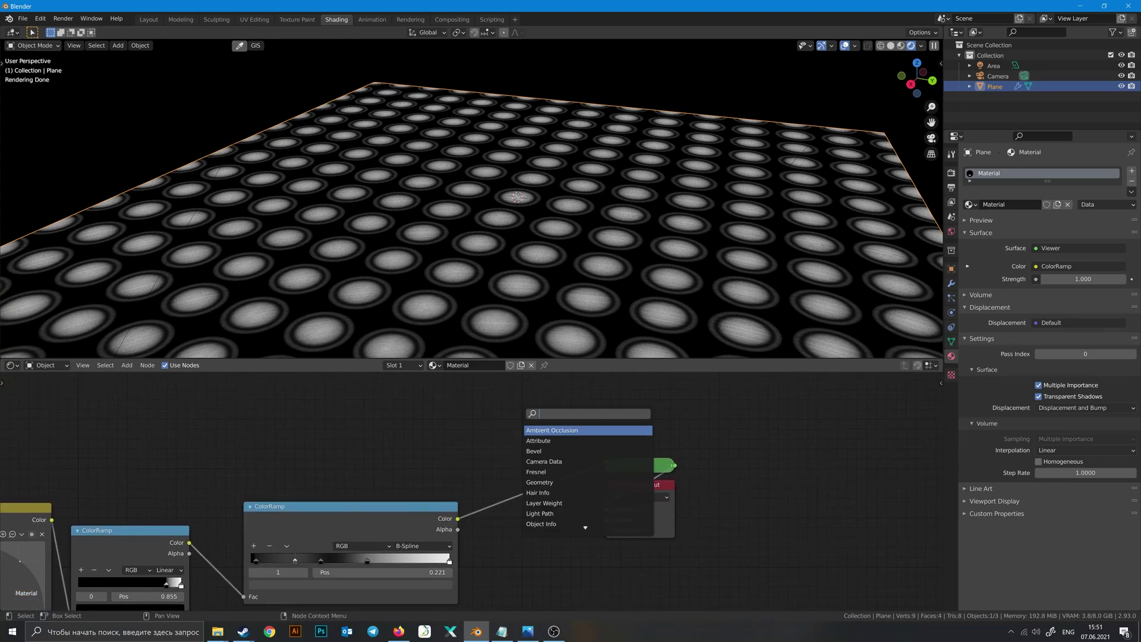
text(di)
click(557, 439)
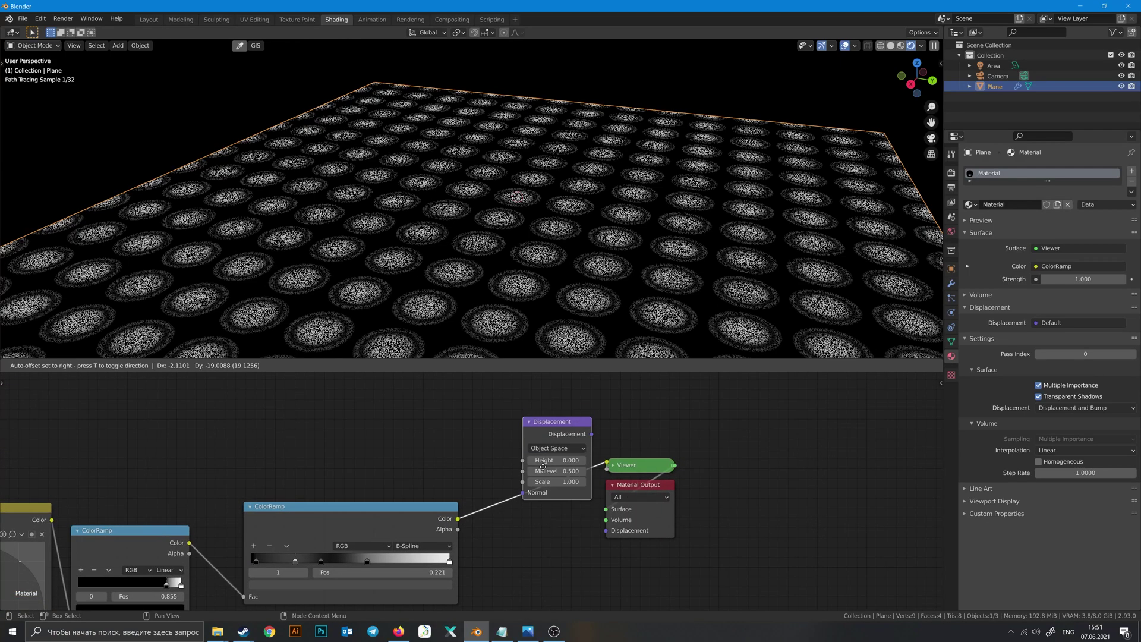
click(534, 479)
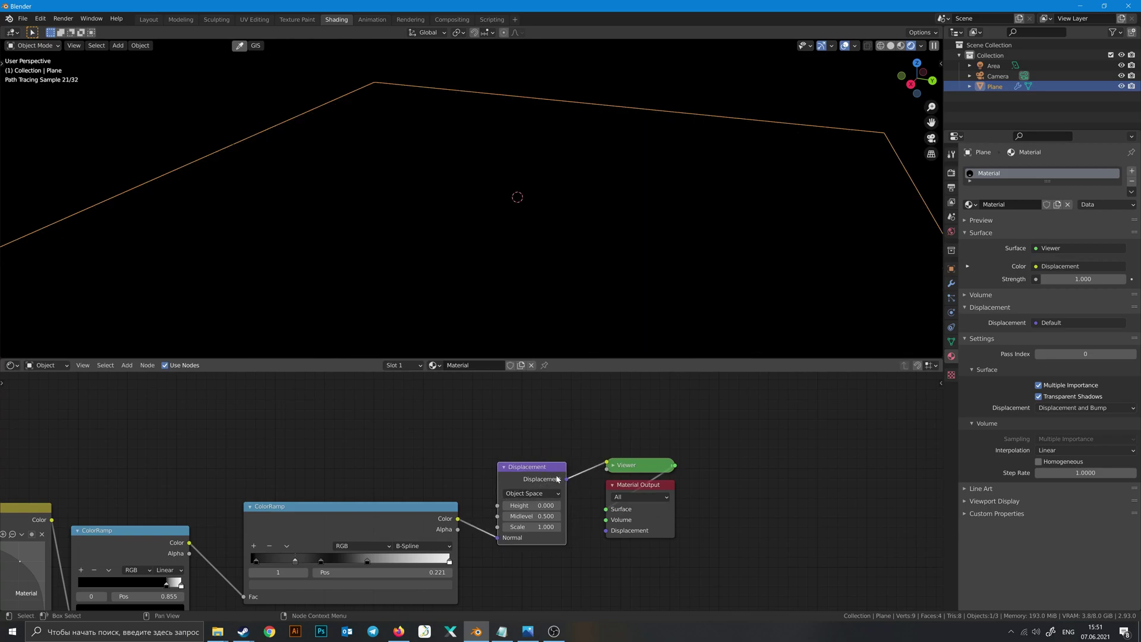
Step: Connect the Displacement node to the Material Output's Displacement input and the Principled BSDF to its Surface input
drag(557, 479, 606, 530)
middle_drag(507, 554, 553, 474)
ctrl+shift+click(541, 525)
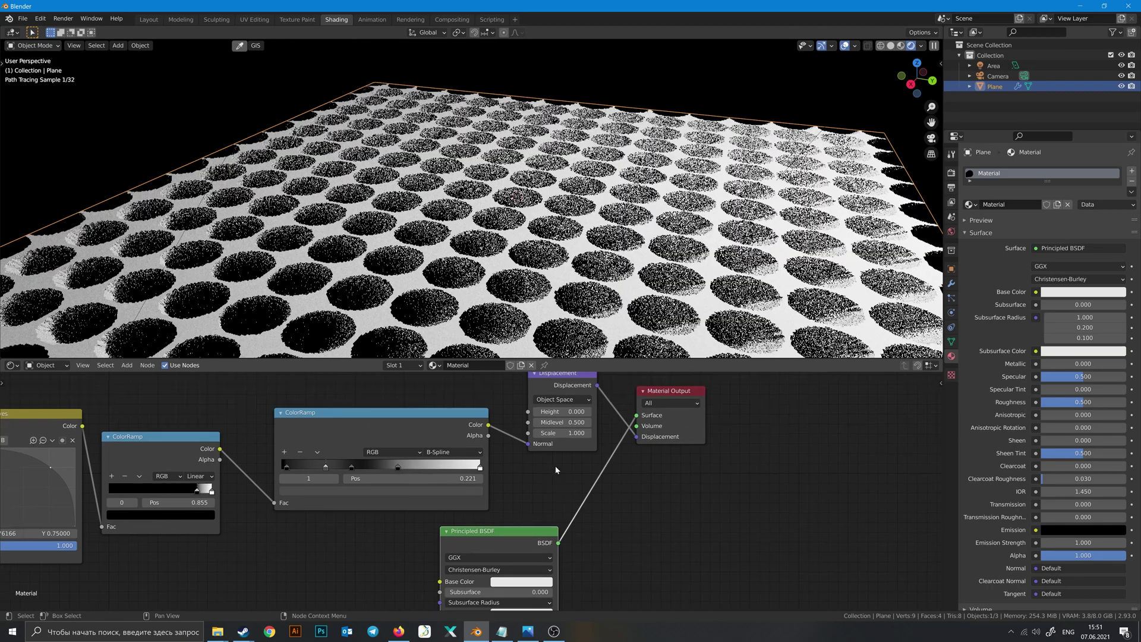
Step: Reconnect the second ColorRamp's color from the Displacement node's Normal input to its Height input
shift+middle_drag(600, 281, 586, 276)
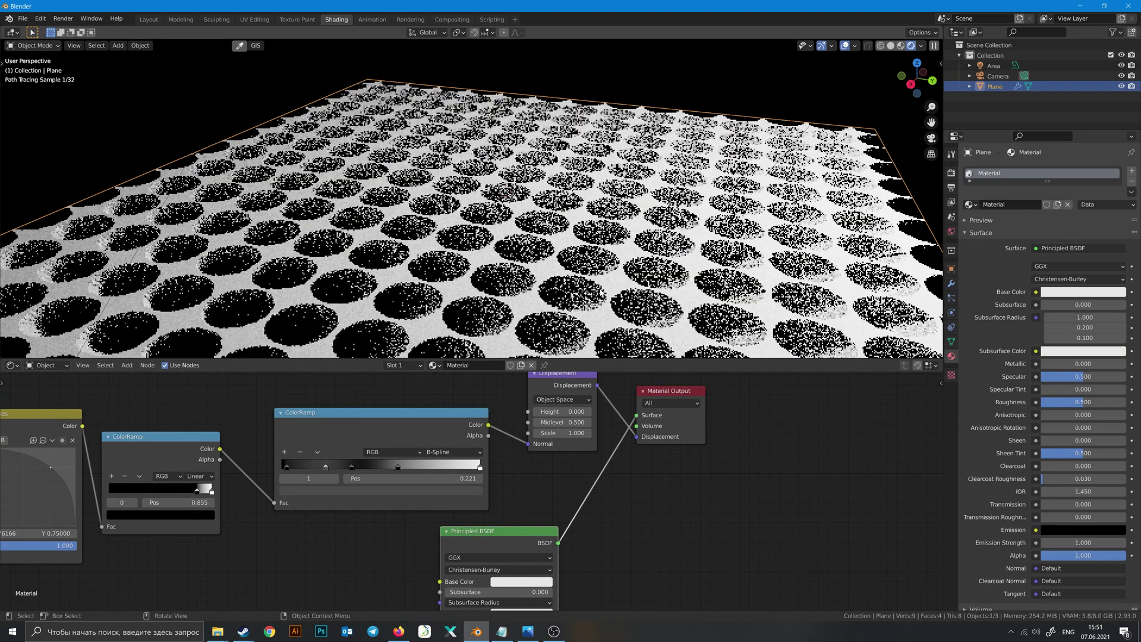
drag(526, 443, 536, 414)
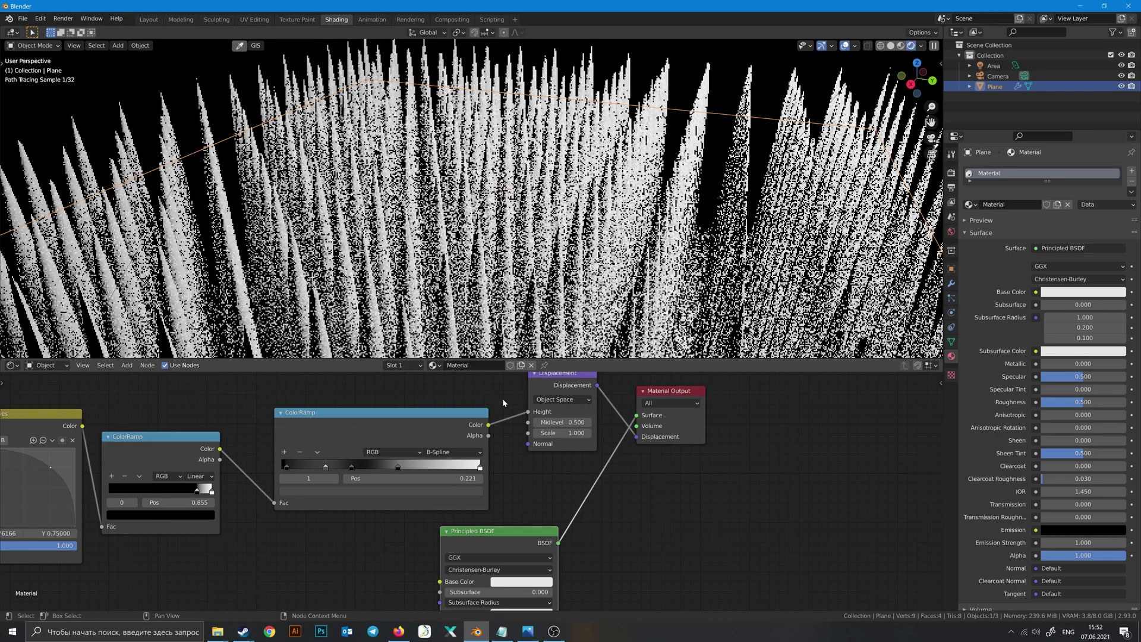
middle_drag(496, 396, 475, 402)
scroll(500, 283, down, 2)
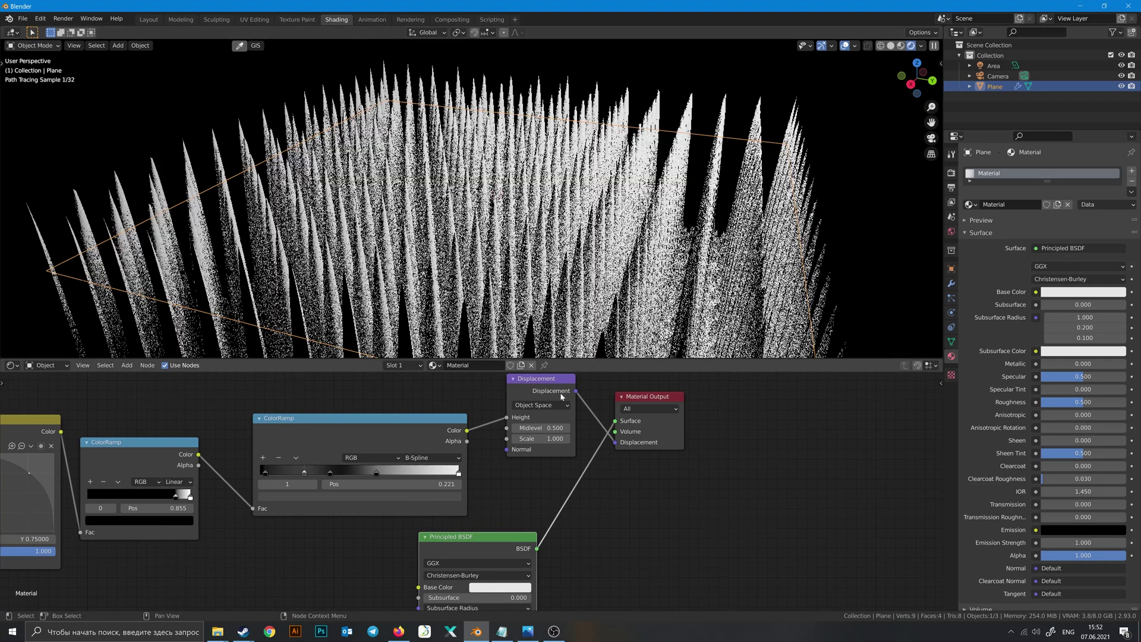
Step: Set the Displacement node's Scale to 0.1
shift+middle_drag(516, 297, 509, 244)
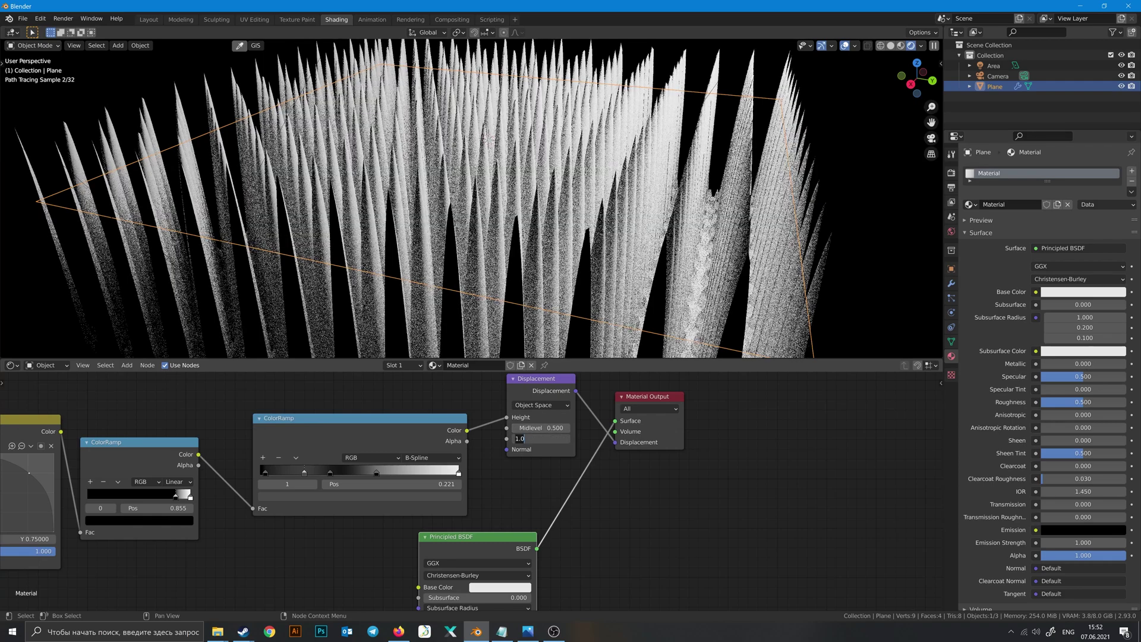
click(540, 436)
key(BackSpace)
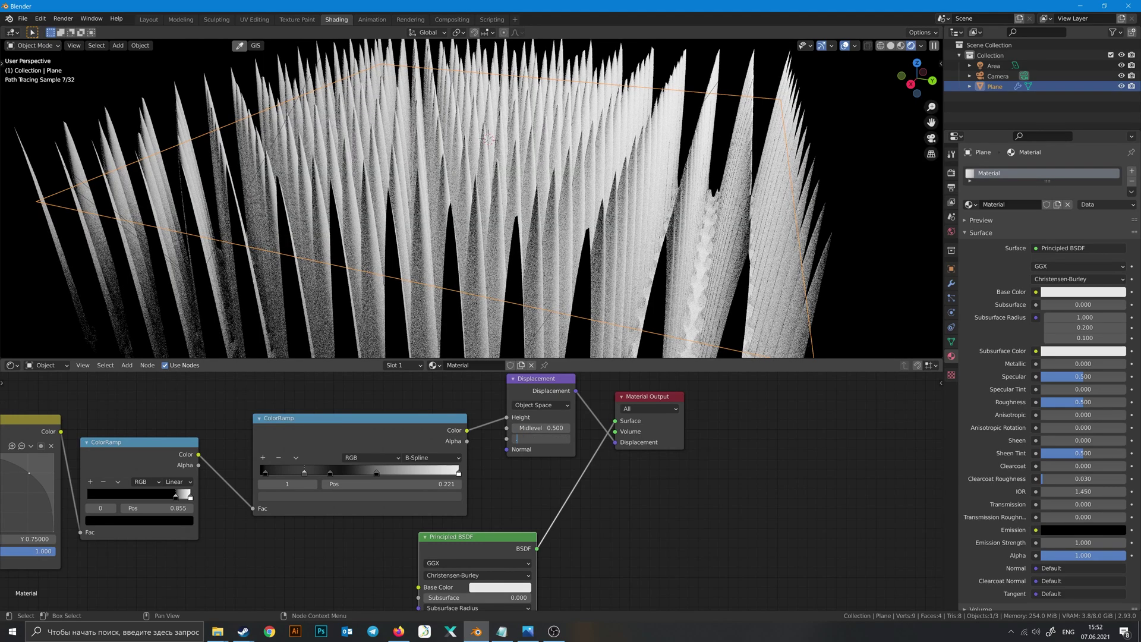
text(.1)
key(Return)
middle_drag(332, 464, 410, 458)
scroll(416, 457, up, 1)
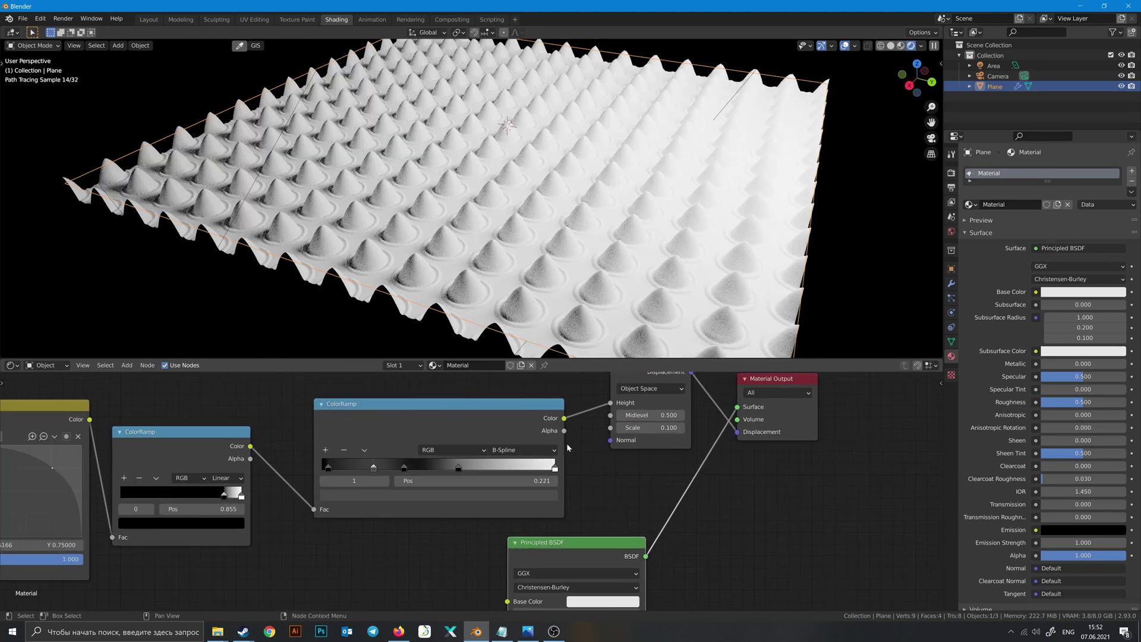
Step: Darken the white end stop of the B-Spline ColorRamp to a color value of 0.648
click(553, 469)
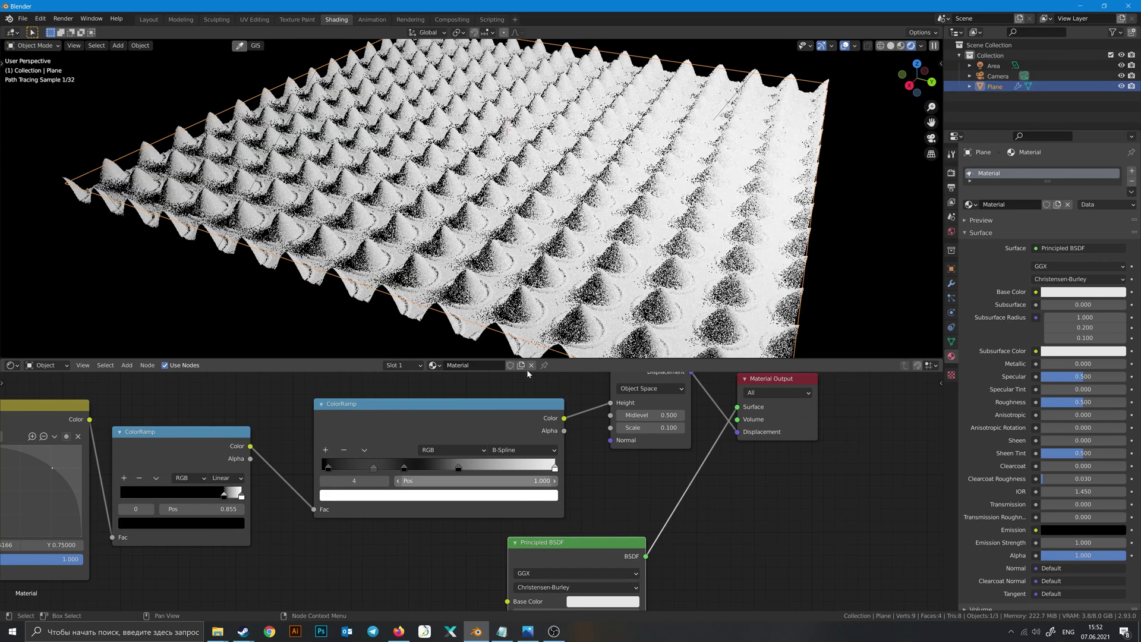
click(484, 497)
drag(480, 496, 477, 497)
click(470, 496)
click(439, 496)
click(394, 495)
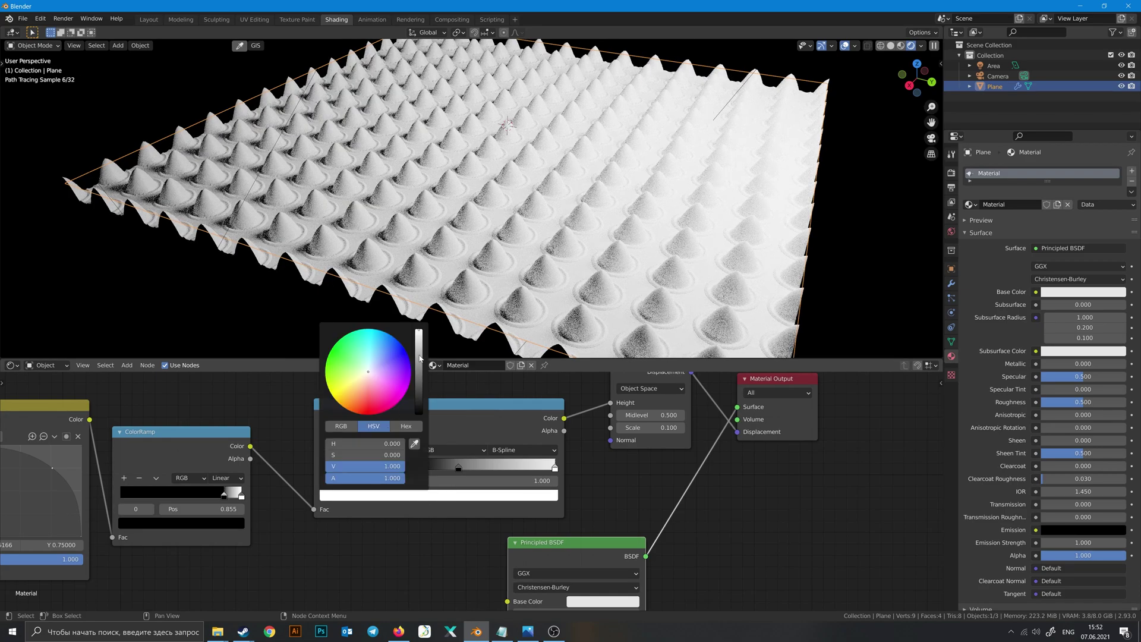
drag(418, 331, 419, 344)
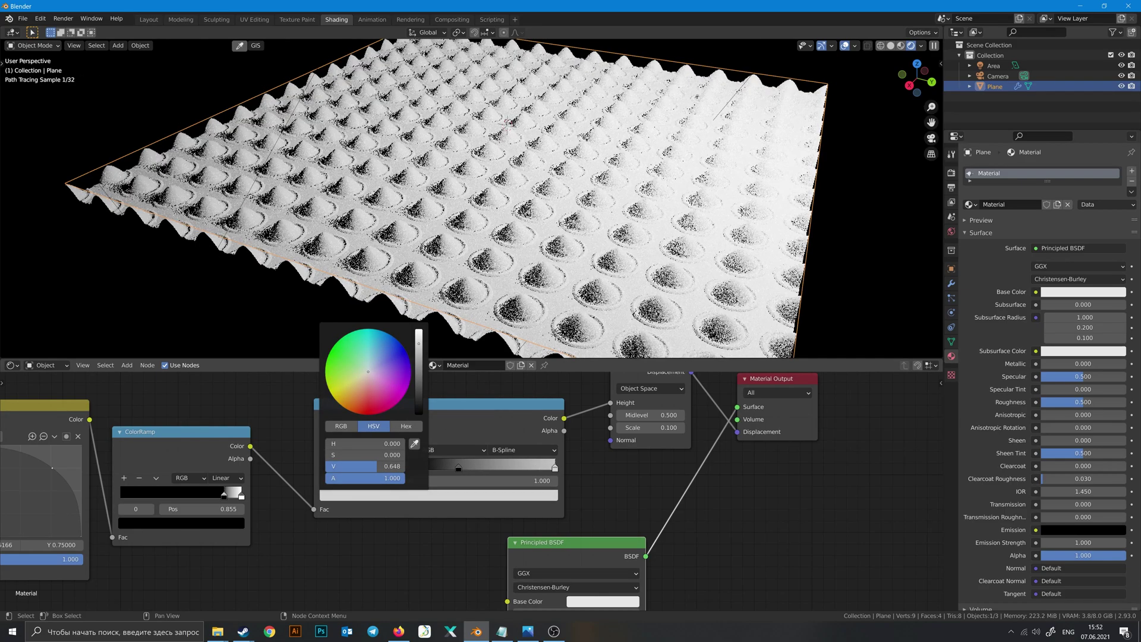
Step: Move the black stop of the Linear ColorRamp to position 0.824
middle_drag(227, 498, 295, 499)
mouse_move(293, 496)
mouse_down()
mouse_move(303, 499)
mouse_move(288, 499)
mouse_up()
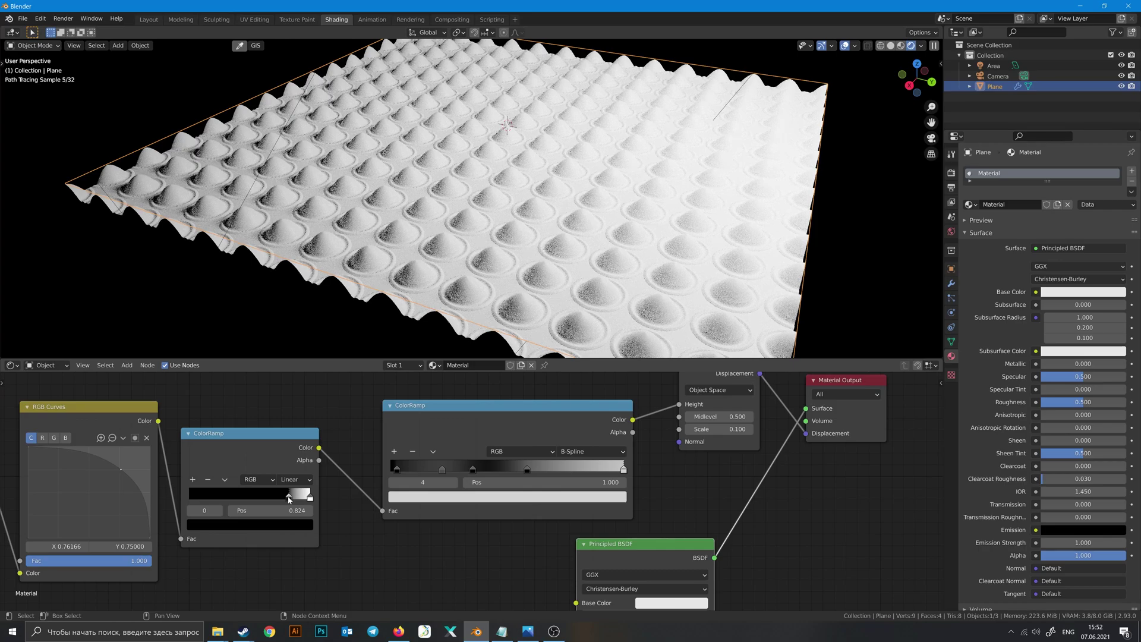
middle_drag(344, 472, 291, 477)
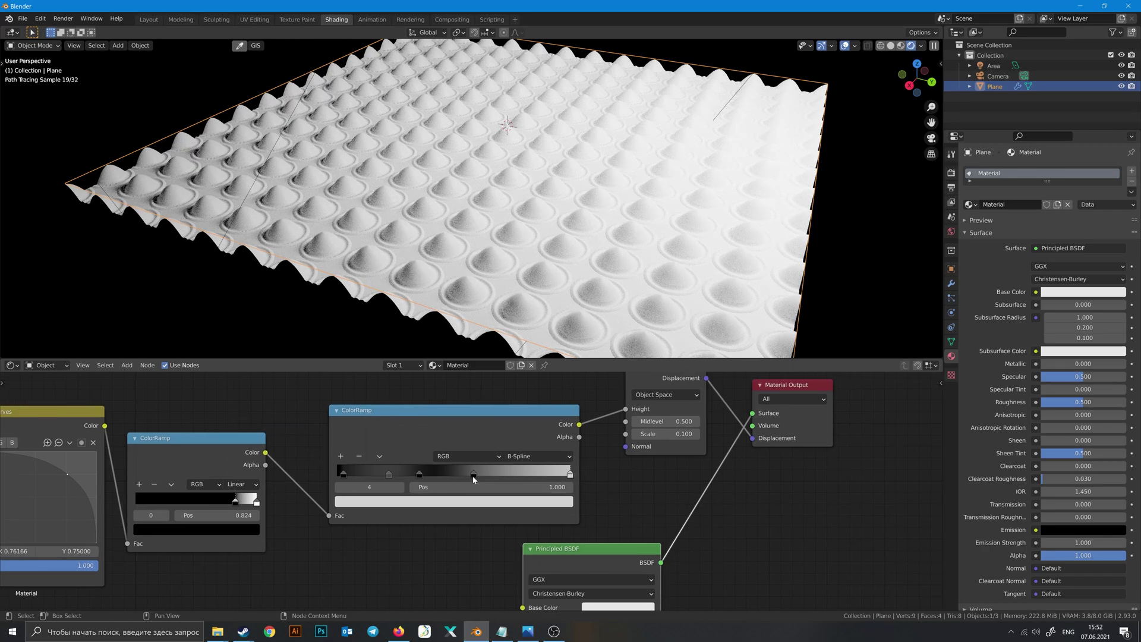
click(475, 475)
Step: Move the RGB Curves control point to about X 0.759, Y 0.768
middle_drag(221, 404, 393, 424)
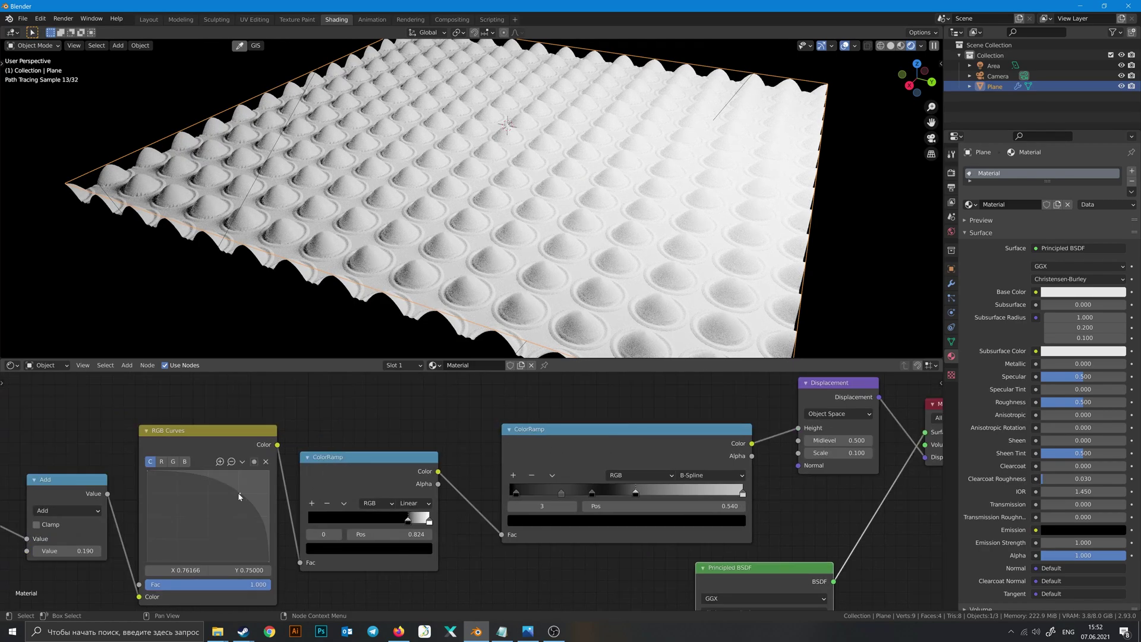
mouse_move(244, 493)
mouse_down()
mouse_move(228, 500)
mouse_move(236, 495)
mouse_up()
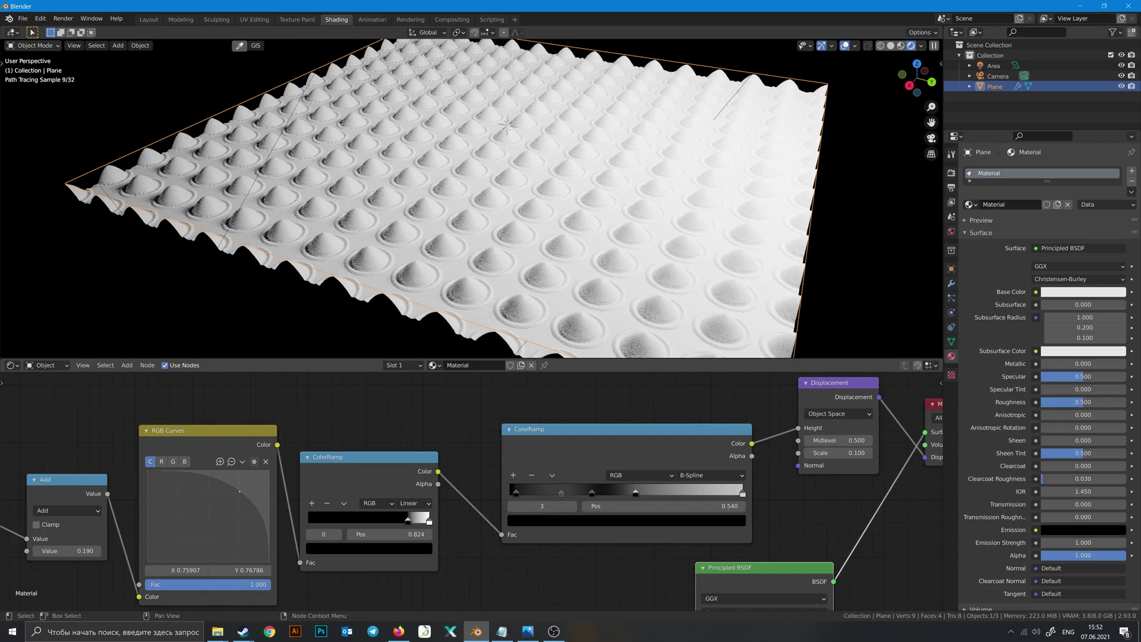
drag(252, 443, 253, 443)
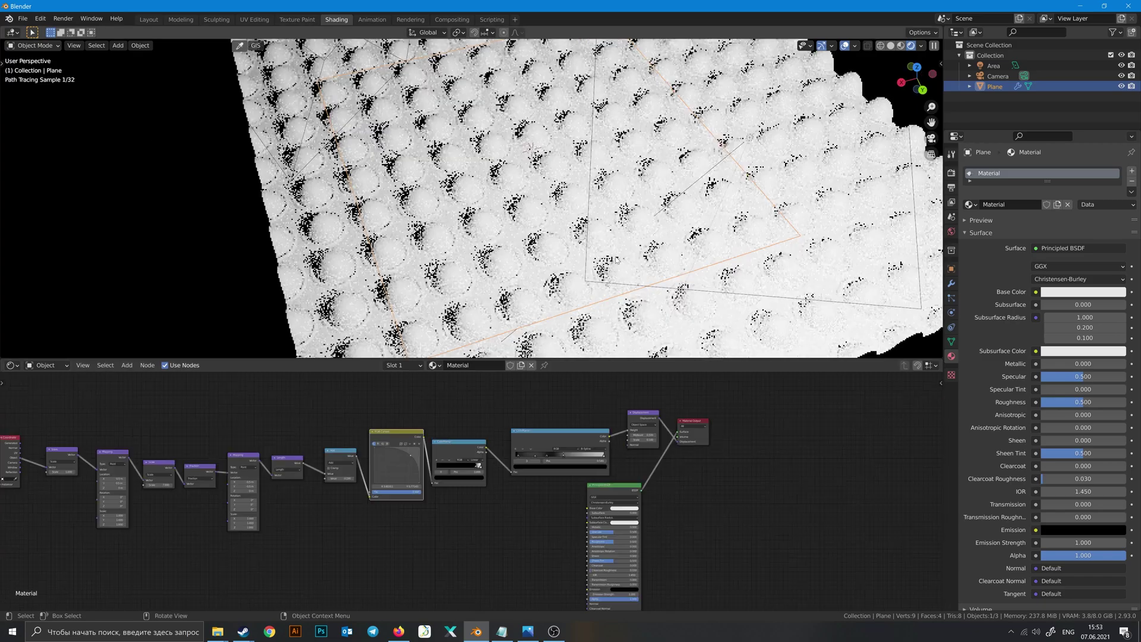
Step: Move the Principled BSDF node to sit beneath the Displacement node
scroll(597, 279, down, 4)
middle_drag(599, 275, 550, 165)
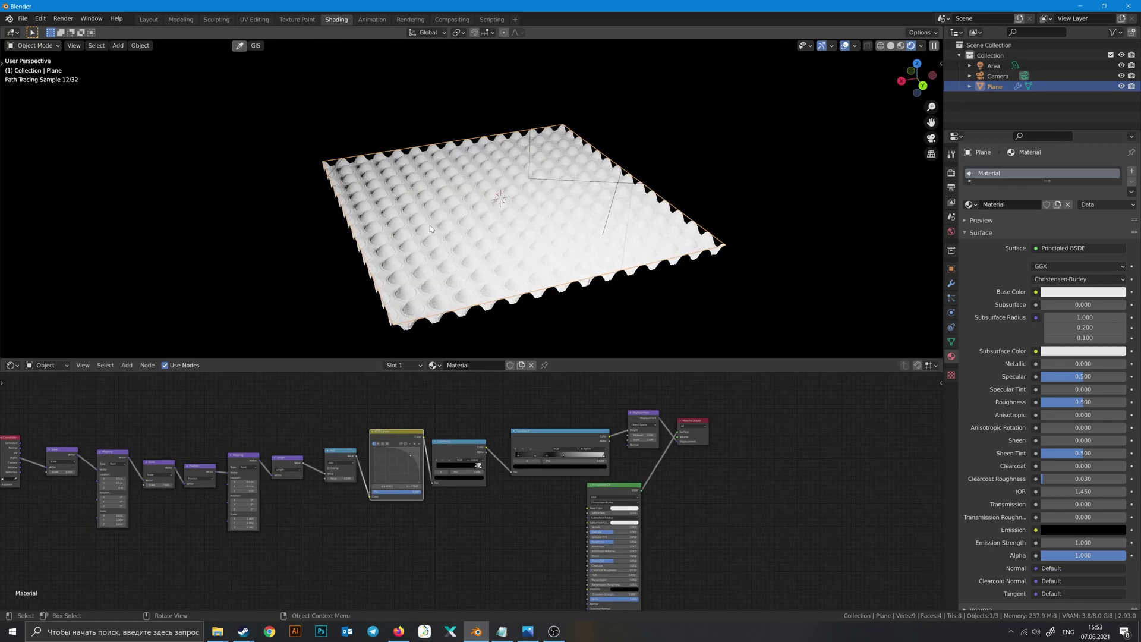
middle_drag(486, 425, 602, 426)
drag(725, 492, 746, 490)
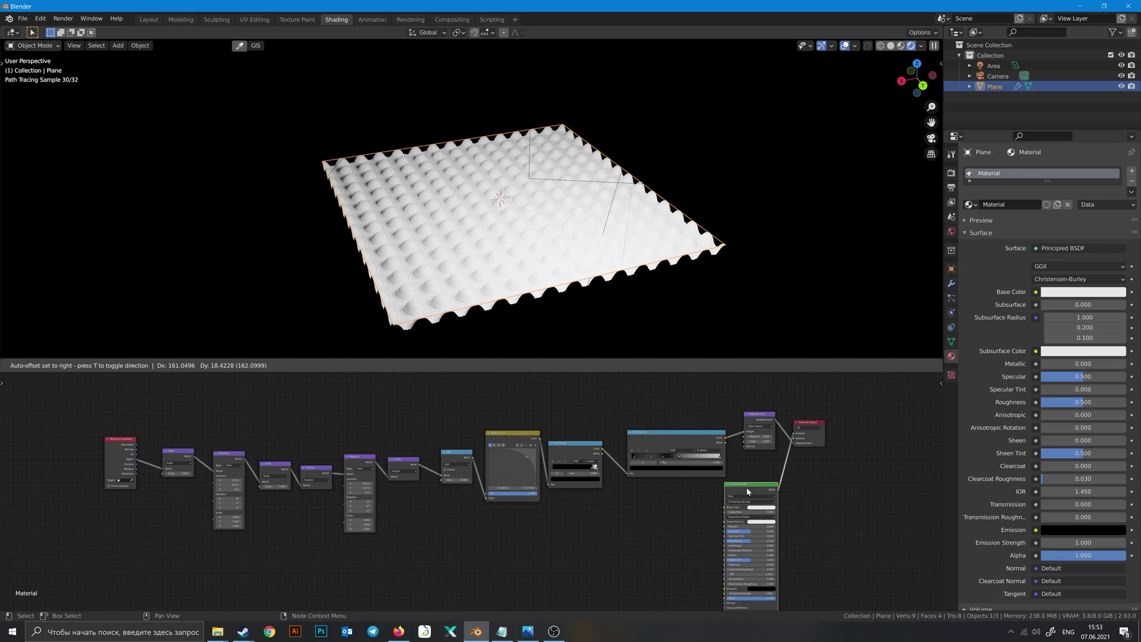
middle_drag(439, 409, 516, 390)
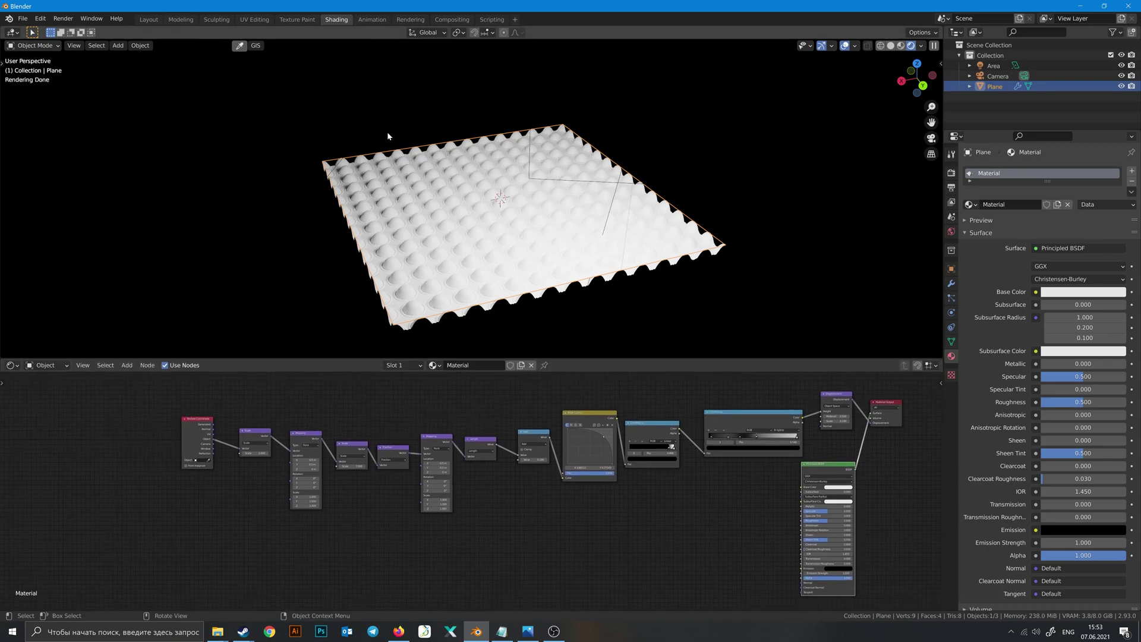
middle_drag(347, 512, 372, 500)
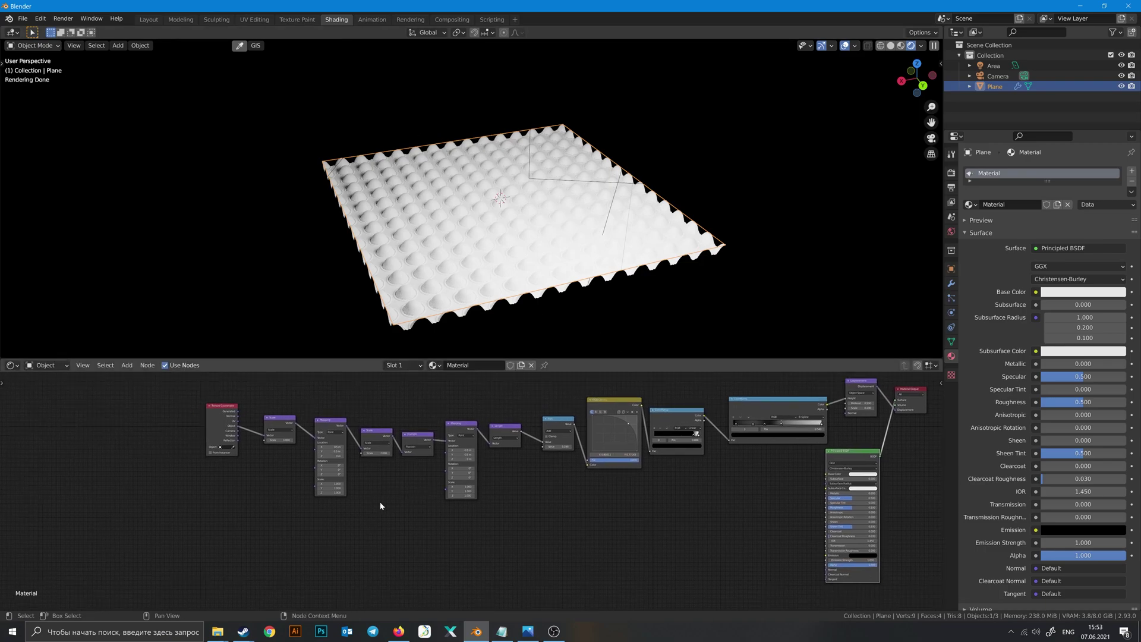
Step: Add a Voronoi Texture node in the empty area below the mapping chain
key(shift+a)
click(398, 476)
text(vo)
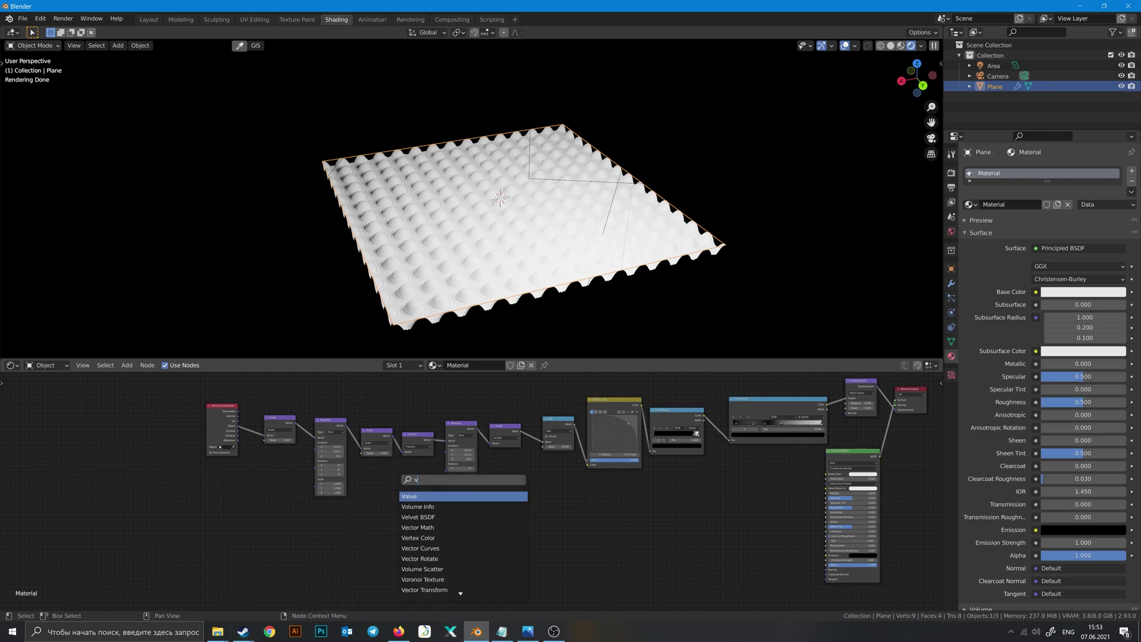
click(436, 517)
click(395, 549)
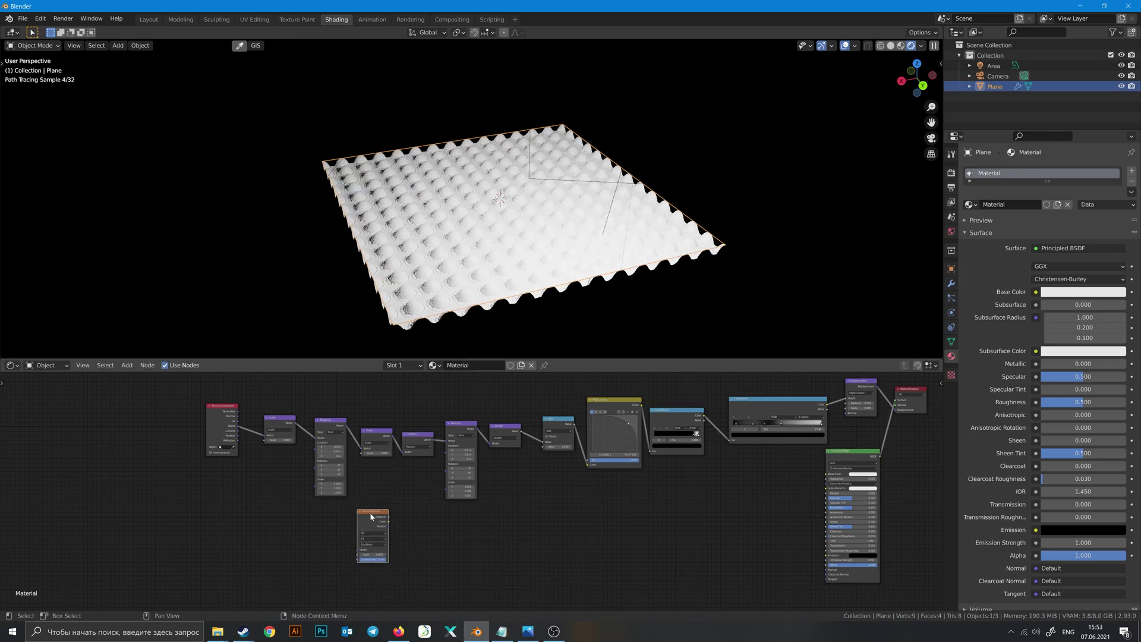
Step: Feed the first Scale node's vector into the Voronoi Texture, preview its Position output and set Randomness to 0
middle_drag(276, 498, 296, 484)
drag(314, 410, 377, 531)
drag(376, 532, 377, 532)
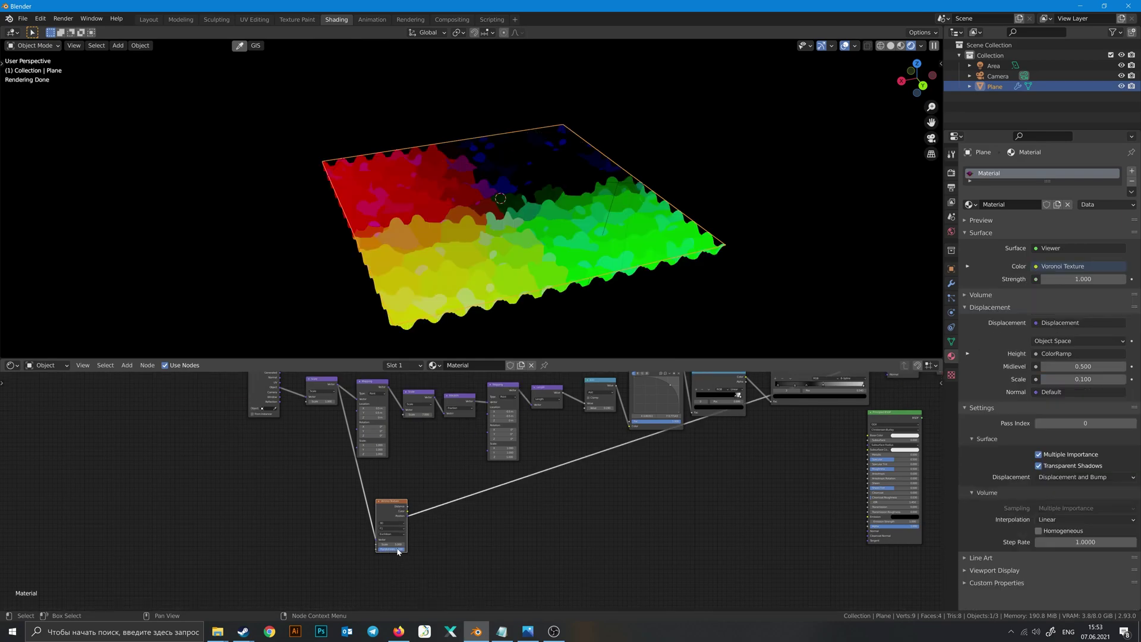
drag(392, 549, 362, 548)
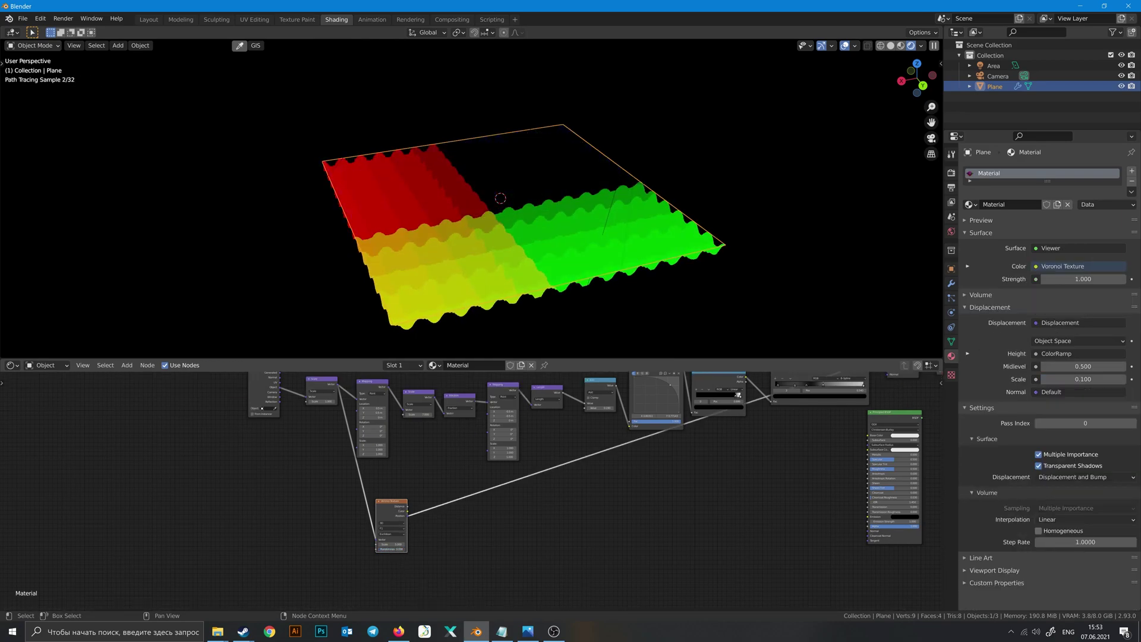
Step: Duplicate the Length node and insert the copy between the Voronoi Texture's Position output and the Viewer
middle_drag(450, 485, 420, 507)
click(515, 409)
key(shift+d)
click(435, 510)
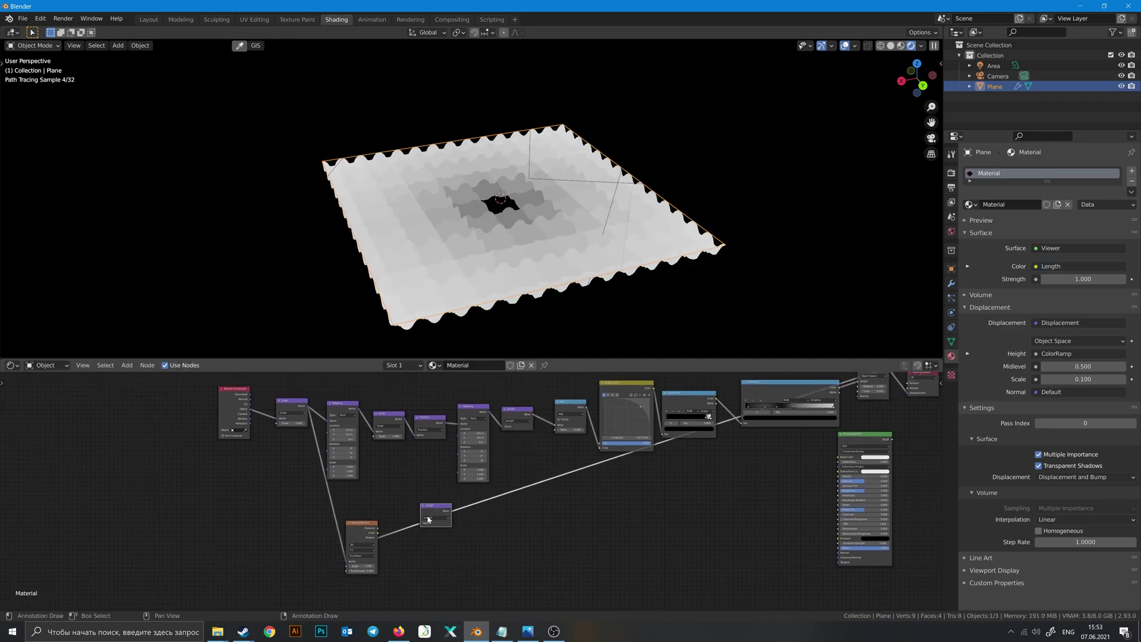
middle_drag(390, 507, 399, 483)
drag(441, 483, 415, 501)
Step: Insert a Math node after the duplicated Length node and set its operation to Greater Than
click(426, 443)
key(shift+a)
click(426, 443)
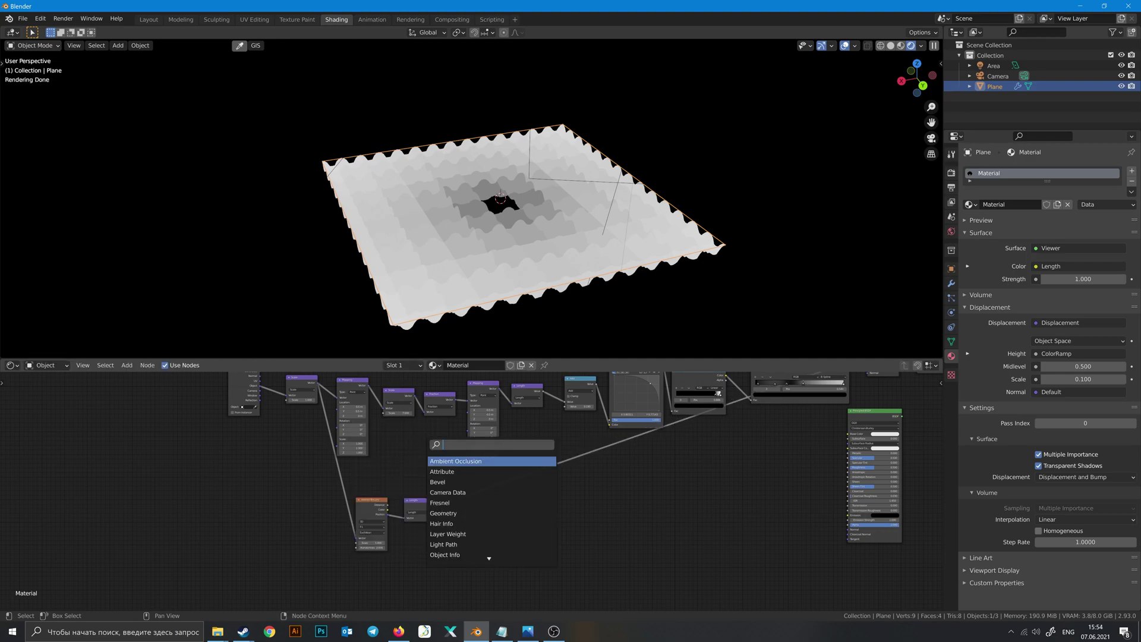
text(math)
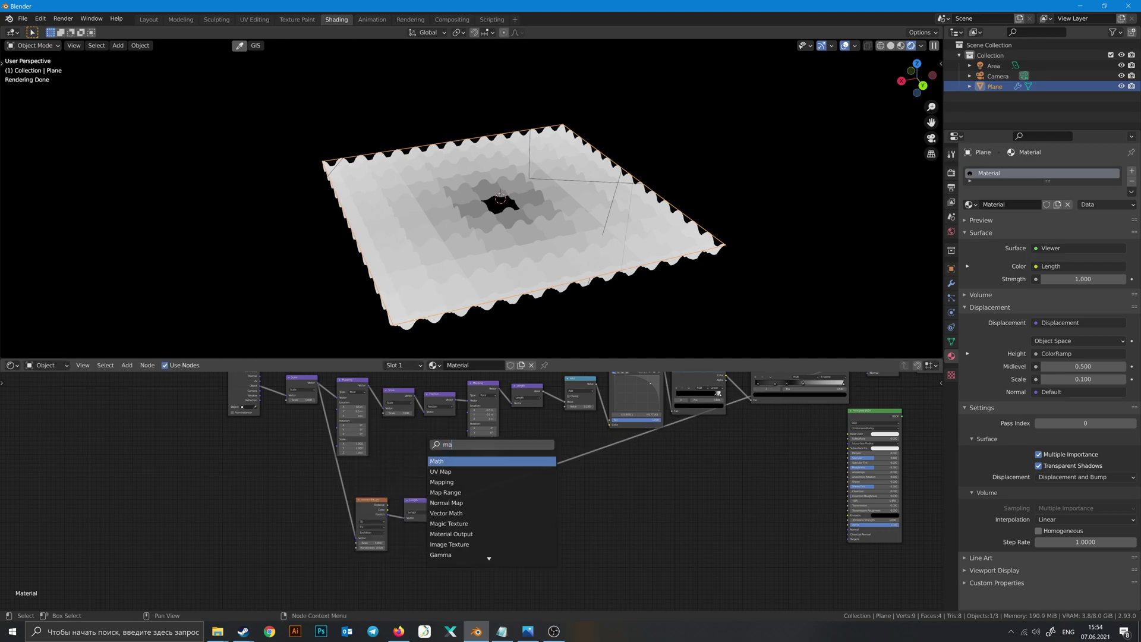
click(462, 462)
click(489, 501)
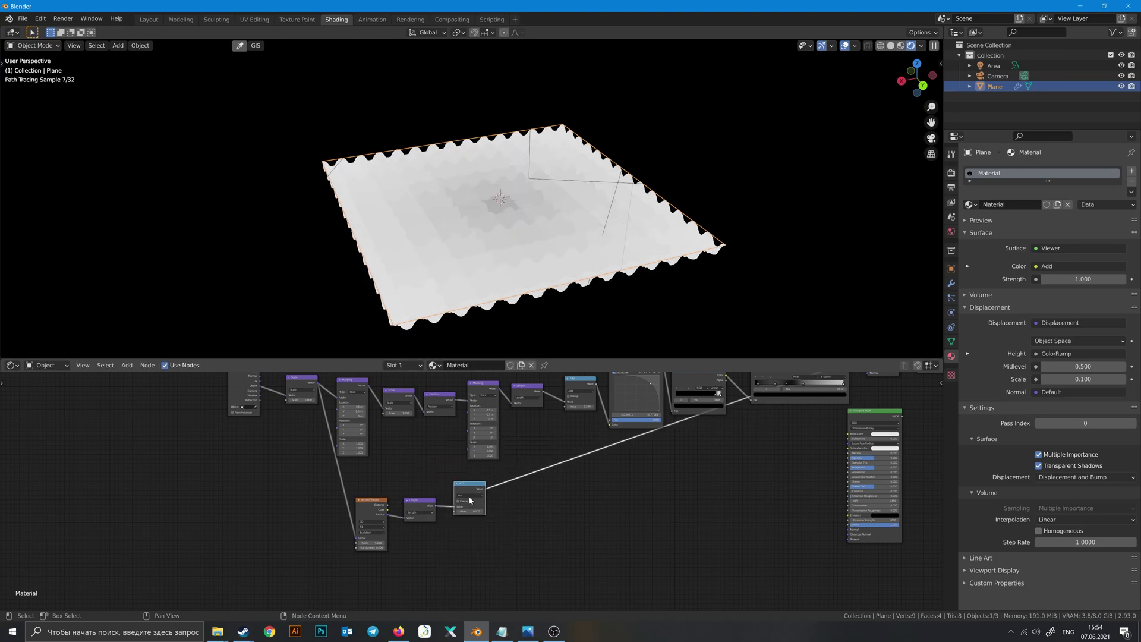
click(470, 495)
click(514, 524)
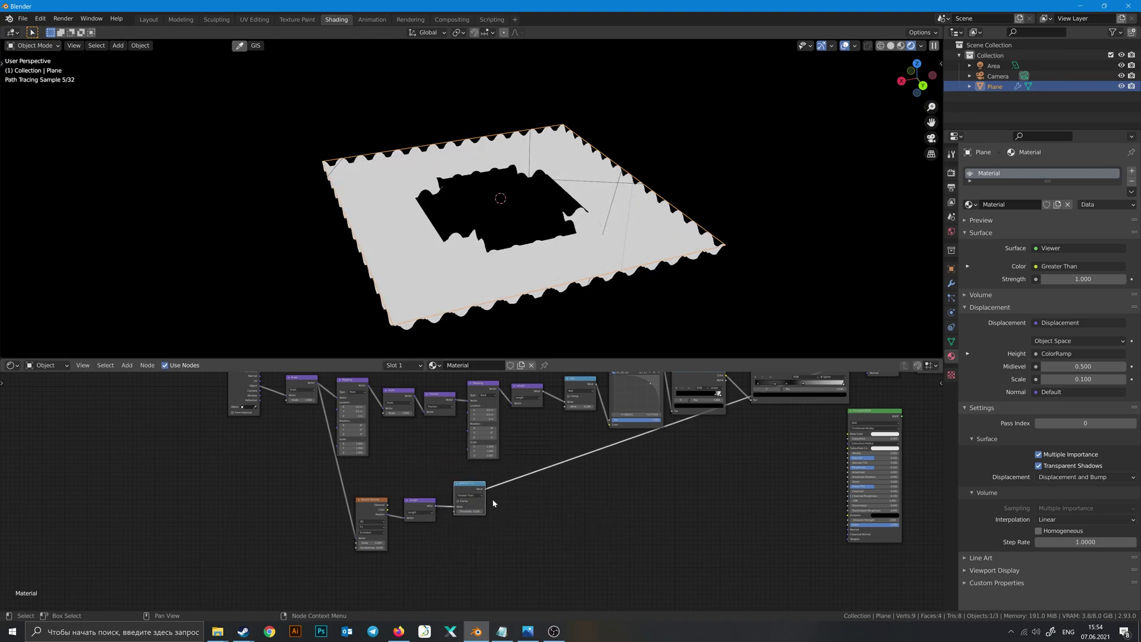
Step: Try a higher Scale on the Voronoi Texture while viewing the plane from above
middle_drag(487, 323, 535, 291)
middle_drag(424, 484, 431, 474)
drag(474, 481, 468, 492)
middle_drag(440, 504, 449, 487)
mouse_move(390, 516)
mouse_down()
mouse_move(460, 515)
mouse_move(407, 516)
mouse_up()
key(ctrl+z)
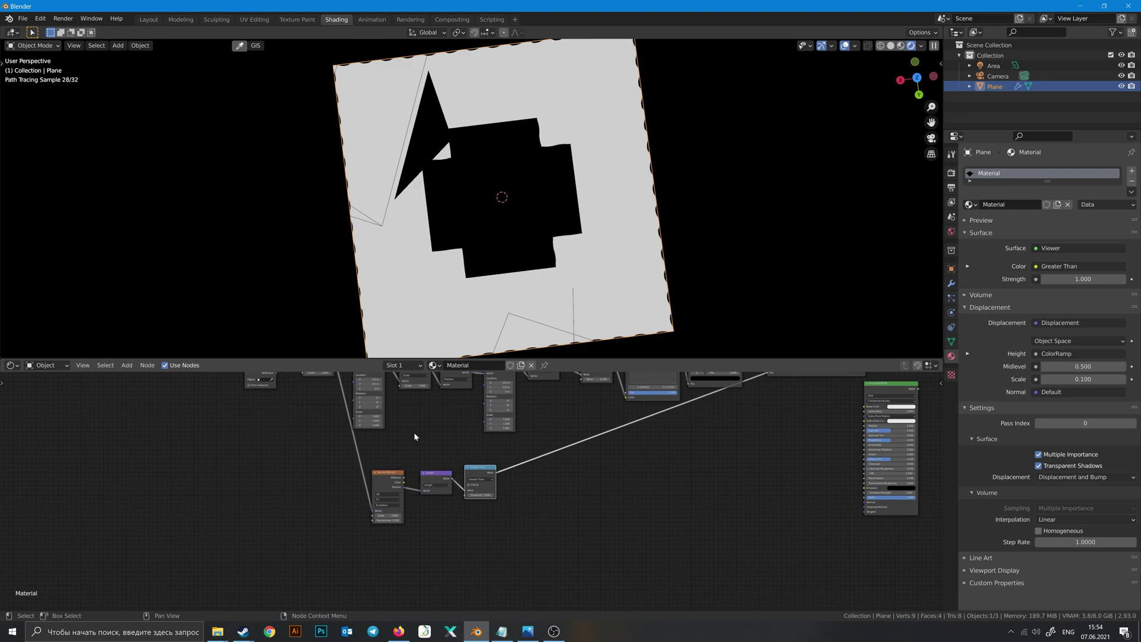
Step: Duplicate the Greater Than node and place the copy ahead of the Voronoi Texture
middle_drag(414, 433, 444, 477)
drag(473, 394, 464, 413)
mouse_move(446, 508)
mouse_down()
mouse_move(453, 479)
mouse_move(449, 489)
mouse_up()
drag(471, 412, 475, 395)
click(542, 503)
key(shift+d)
click(371, 477)
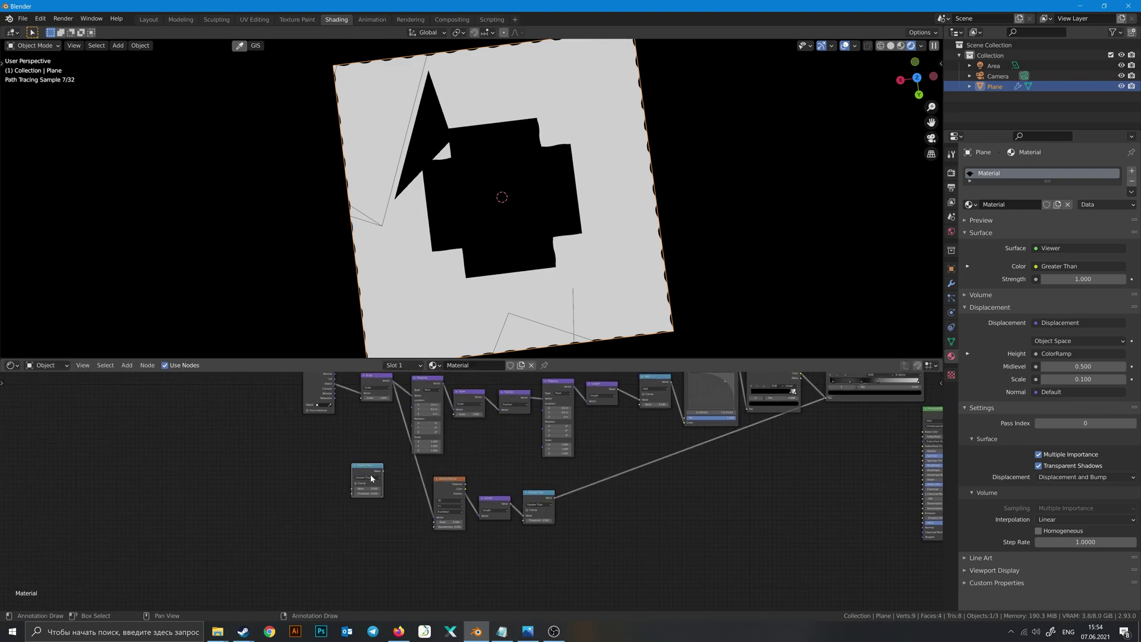
Step: Add a Value node ahead of the duplicated Greater Than node
key(shift+a)
click(358, 438)
text(va)
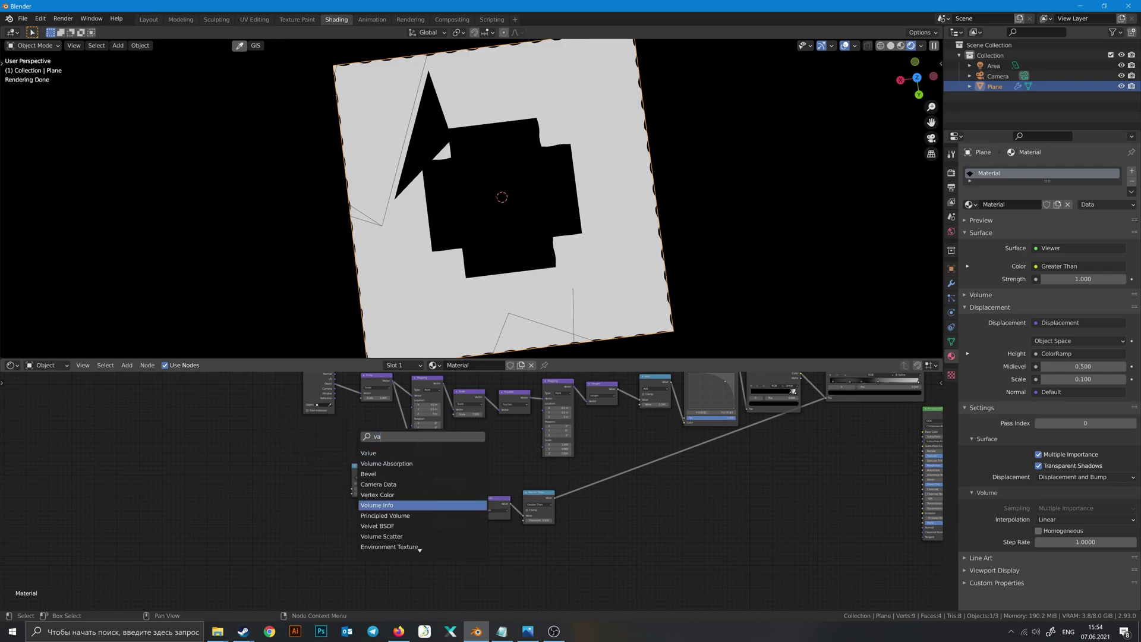
text(lu)
click(374, 453)
click(276, 527)
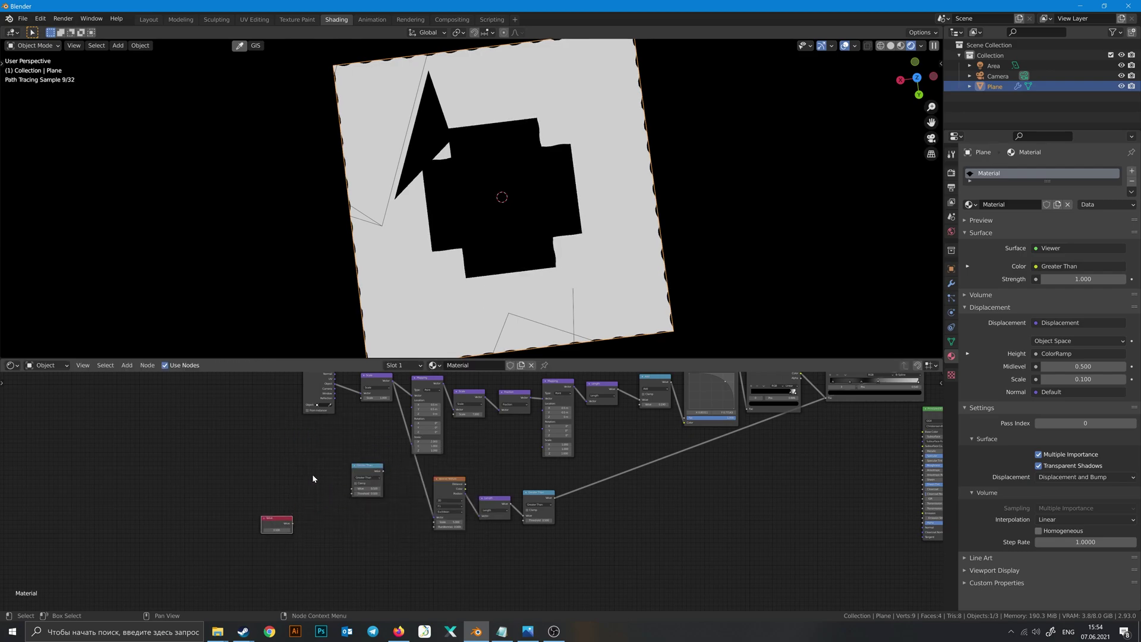
Step: Route the Value node through the copied Math node, set to Round, into the Scale inputs of the second Scale node and Voronoi Texture
middle_drag(316, 474, 320, 492)
scroll(300, 512, up, 1)
scroll(300, 512, up, 1)
drag(259, 543, 336, 507)
click(354, 494)
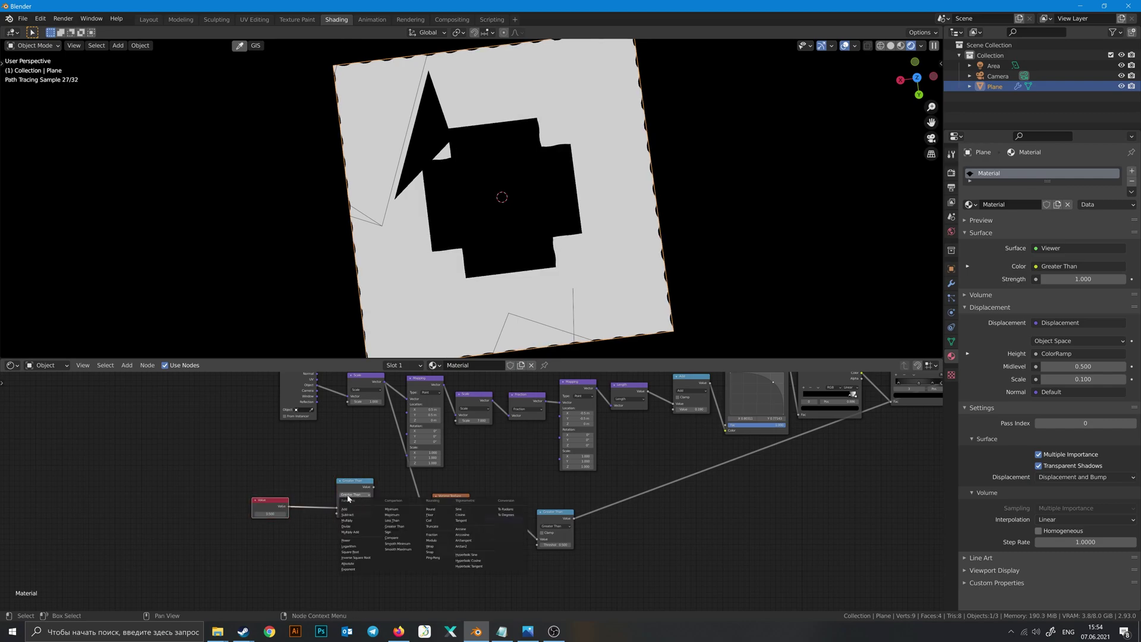
click(430, 508)
drag(355, 497, 455, 421)
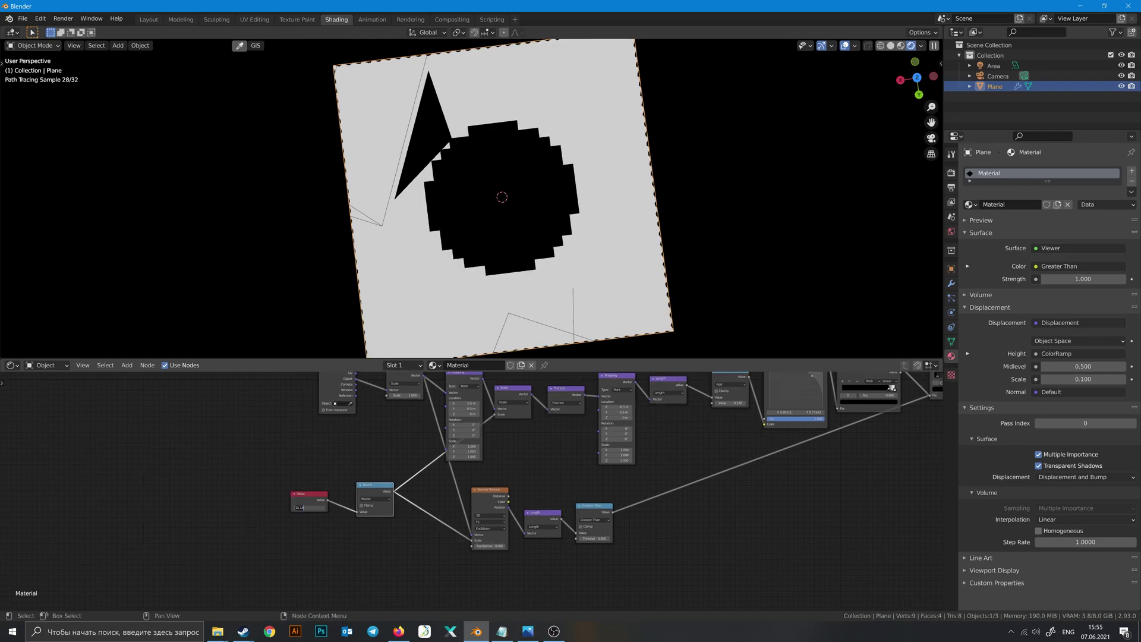
key(Return)
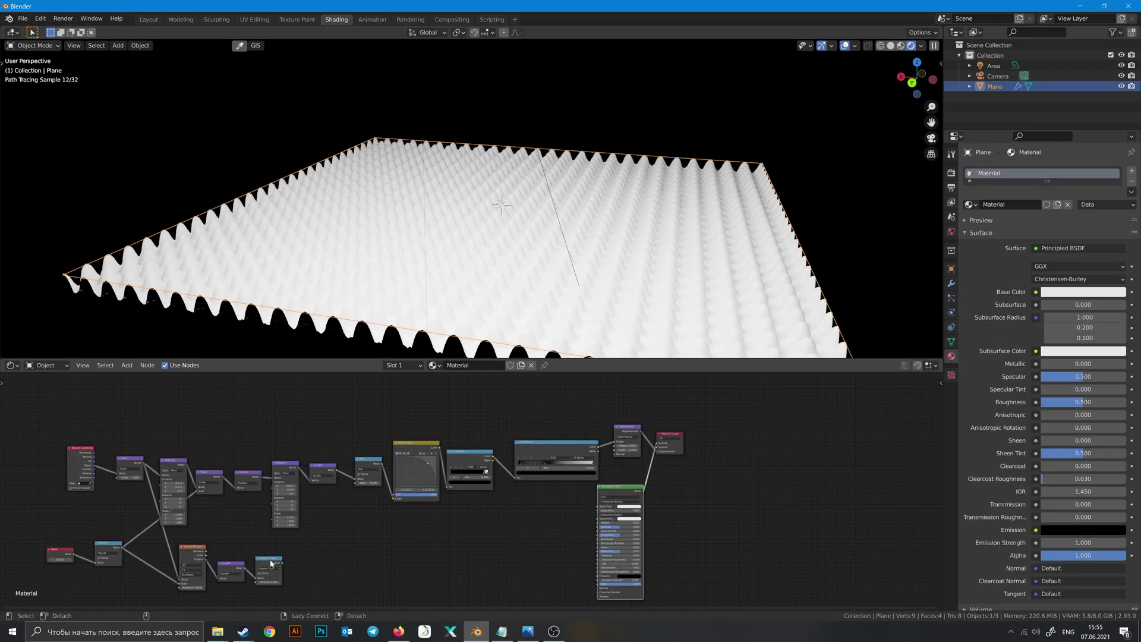
Step: Try connecting the Greater Than output directly into the B-Spline ColorRamp's Fac input
alt+right_drag(270, 569, 599, 463)
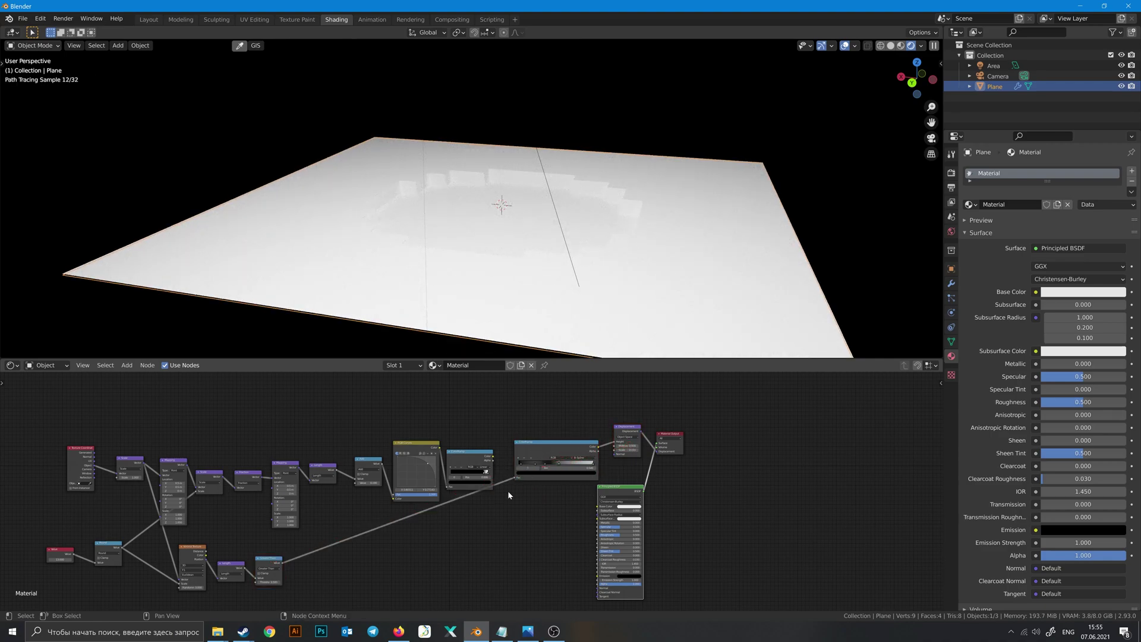
key(ctrl+z)
Step: Insert a Mix node before Displacement, with the Greater Than output driving Fac and the B-Spline ColorRamp feeding Color1
drag(558, 497, 20, 436)
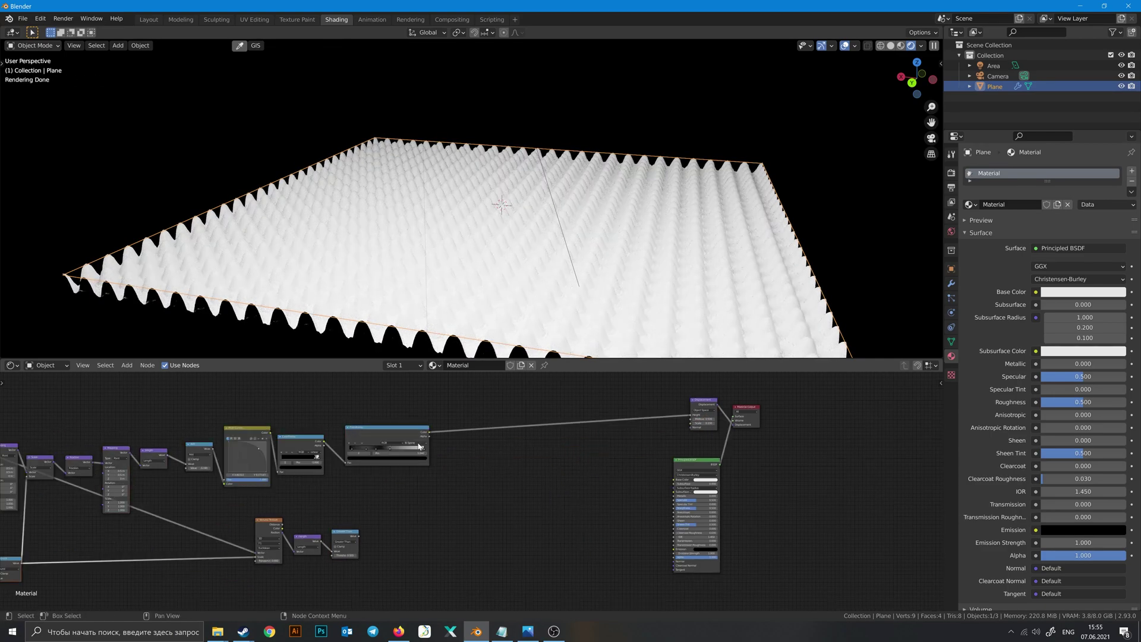
ctrl+shift+right_drag(418, 446, 360, 535)
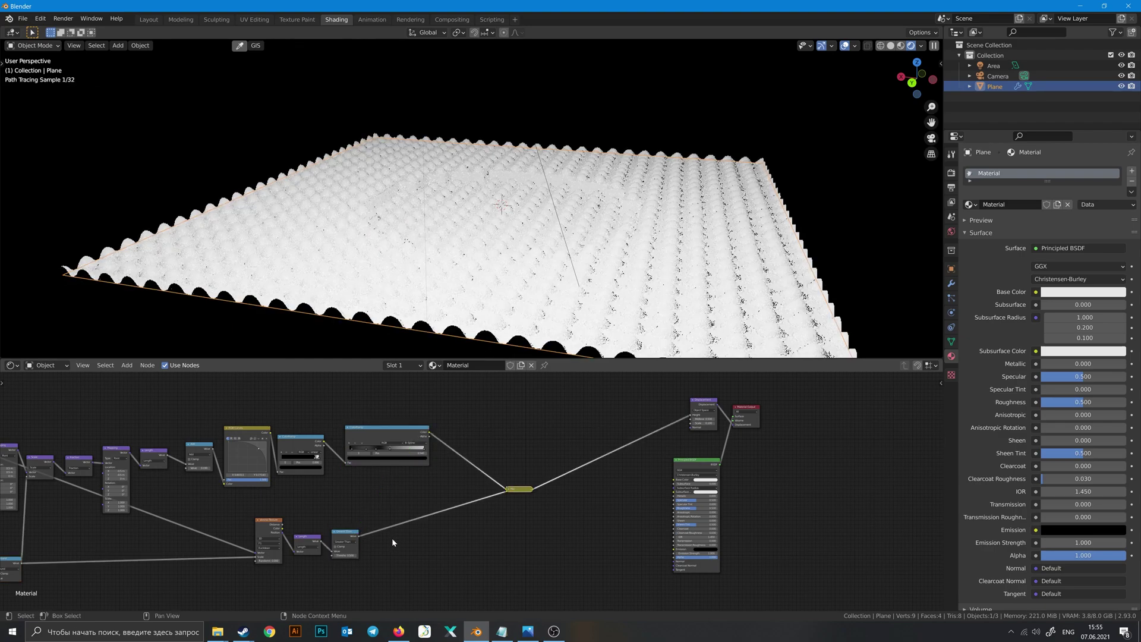
scroll(529, 491, up, 1)
click(516, 490)
drag(525, 492, 473, 465)
scroll(492, 464, up, 2)
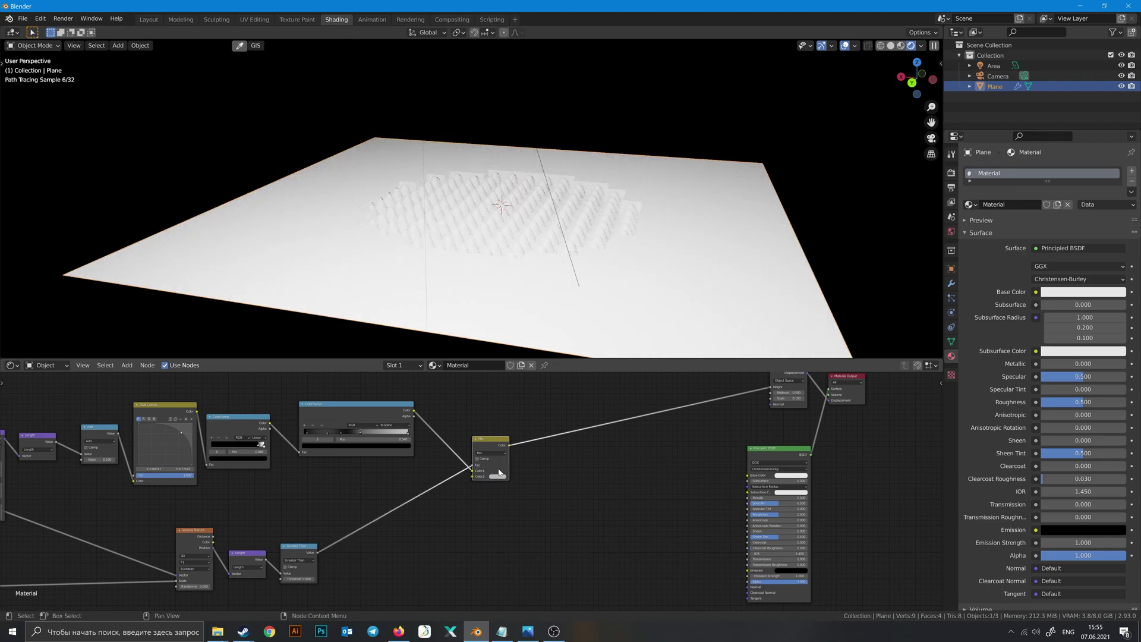
Step: Set Color2 of the Mix node feeding Displacement to black
click(499, 475)
drag(534, 410, 534, 442)
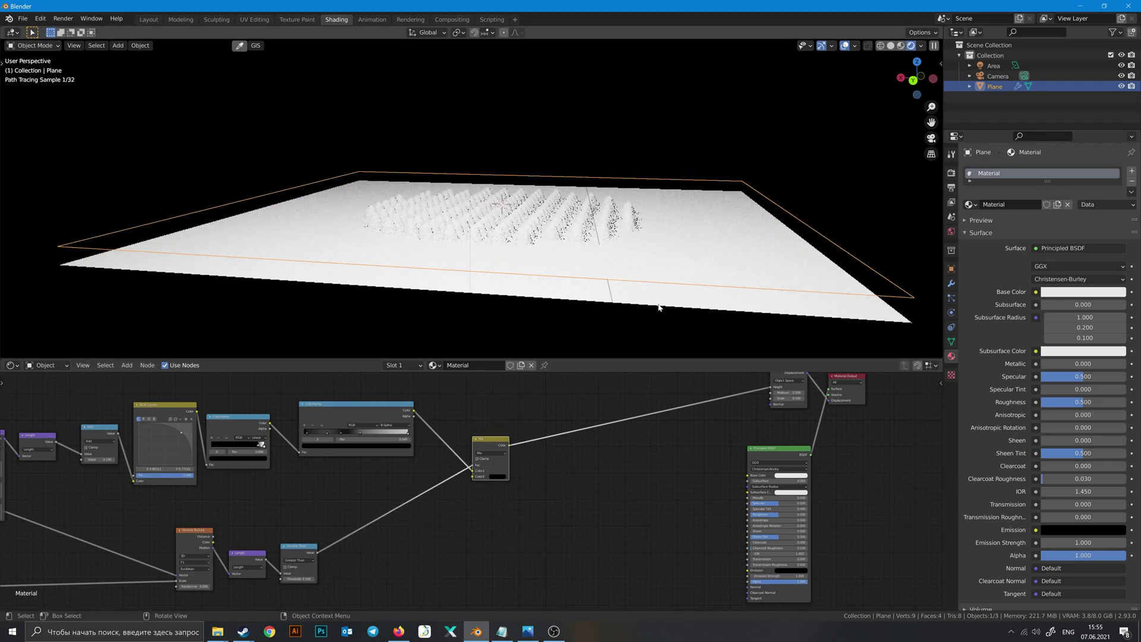
middle_drag(662, 324, 575, 256)
scroll(410, 433, up, 2)
middle_drag(410, 433, 478, 442)
click(477, 442)
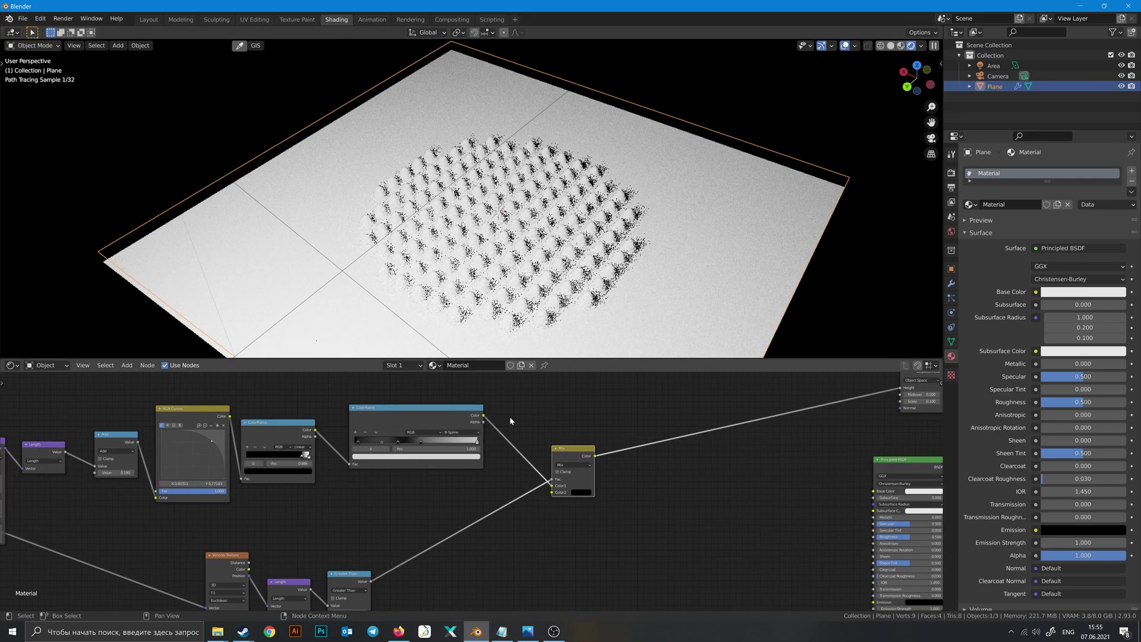
click(474, 457)
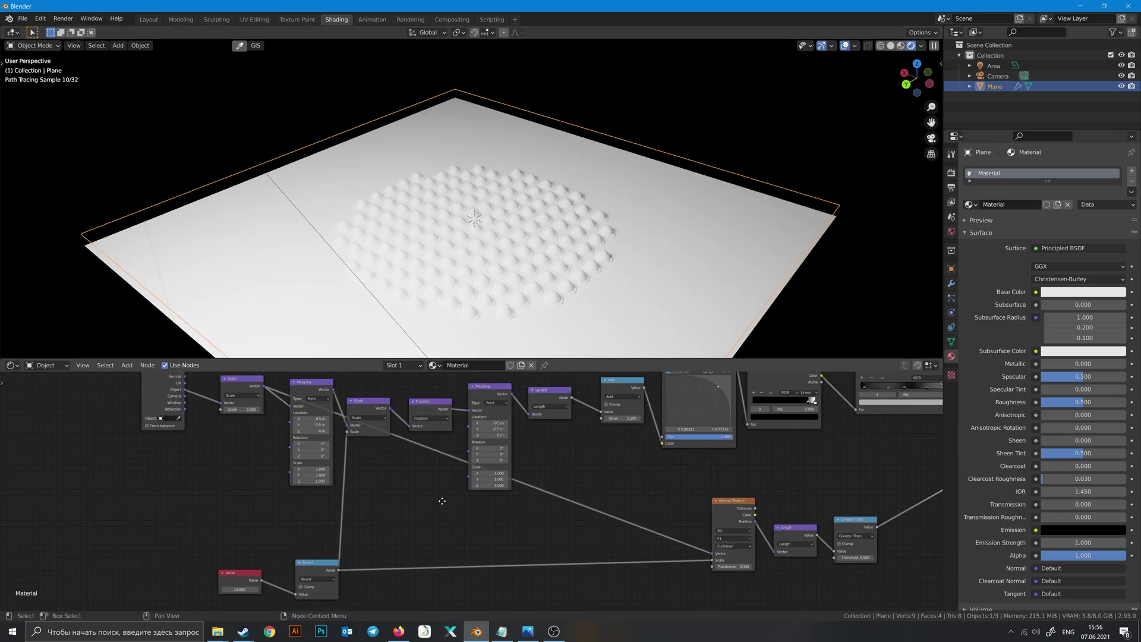
Step: Set the Value node feeding Round to 9 to adjust the dot grid's density
scroll(329, 550, up, 3)
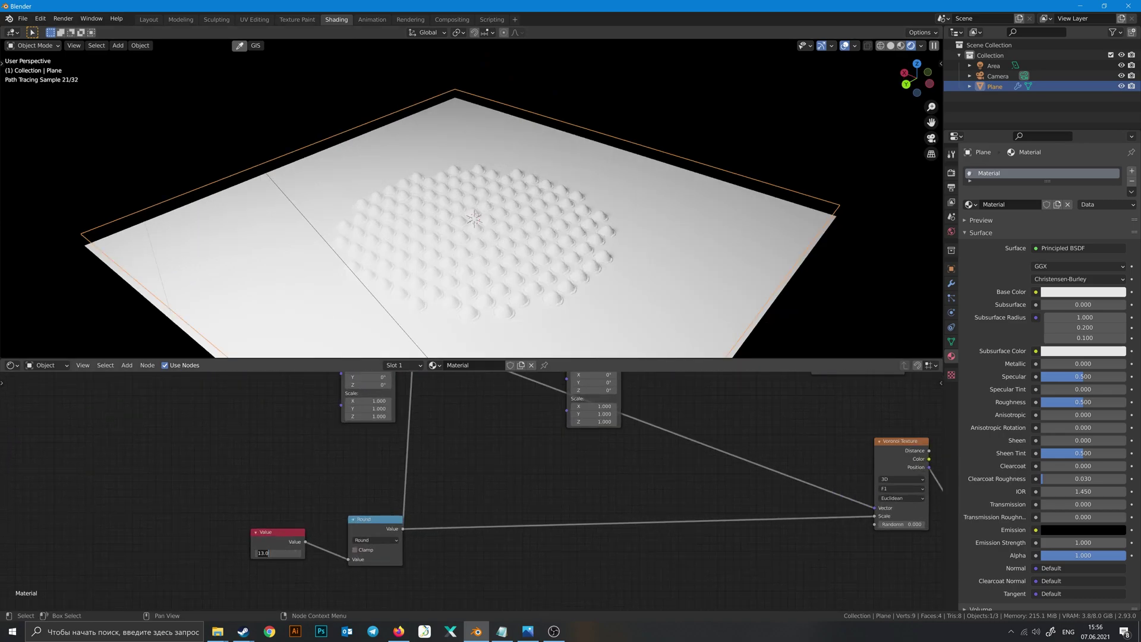
key(Return)
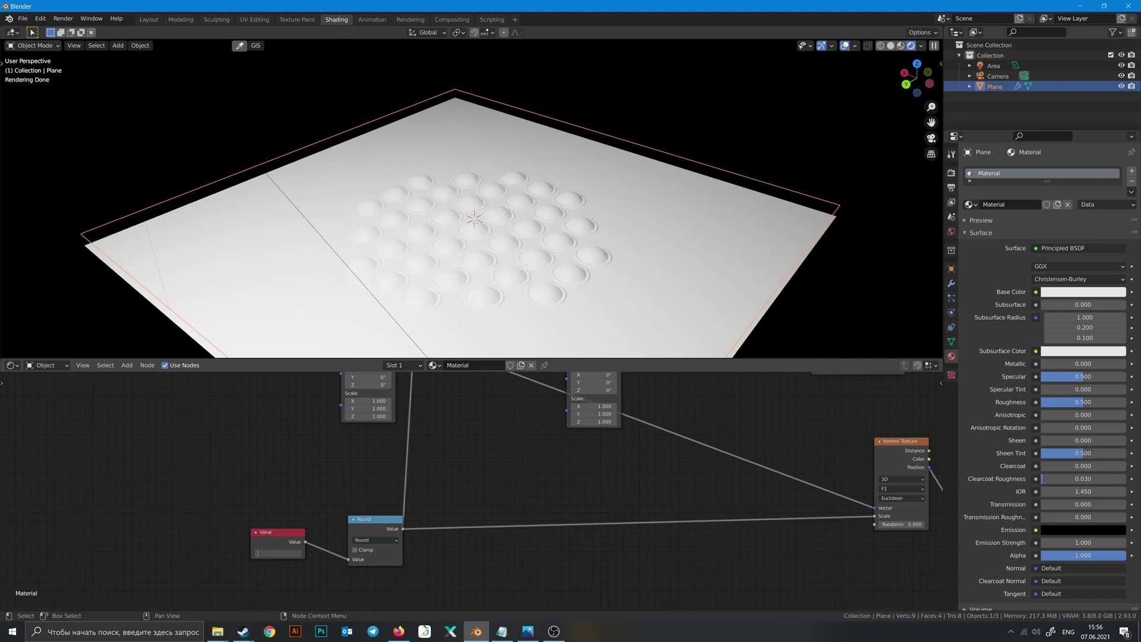
text(9)
key(Return)
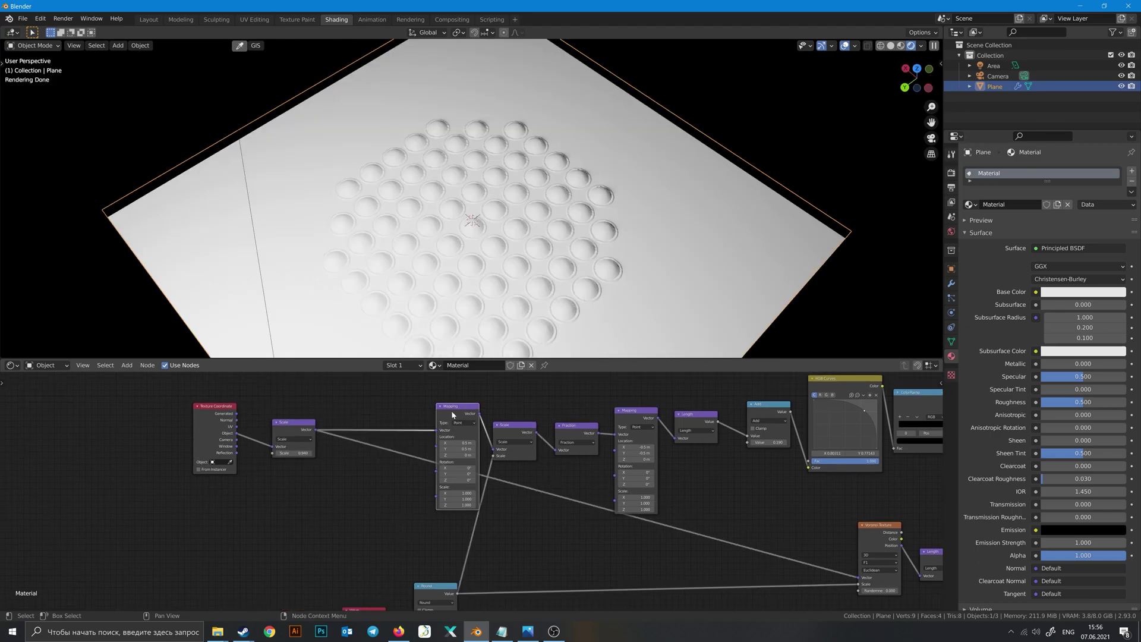
Step: Insert a copy of the Mapping node between Texture Coordinate and the first Scale node, and reset its values to default
key(shift+d)
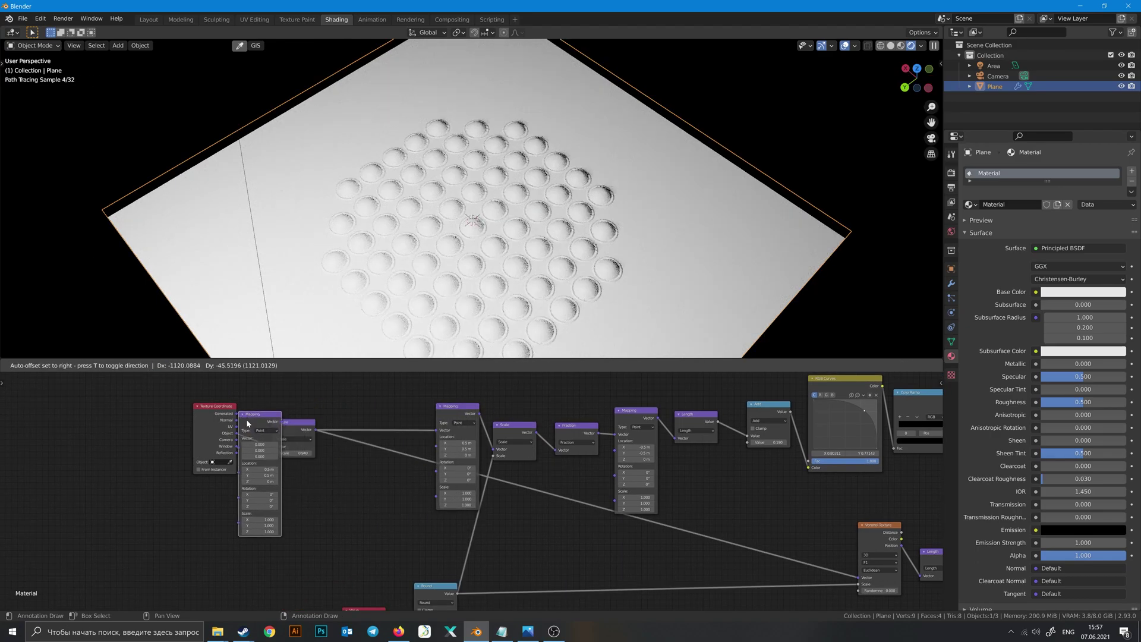
click(269, 417)
key(BackSpace)
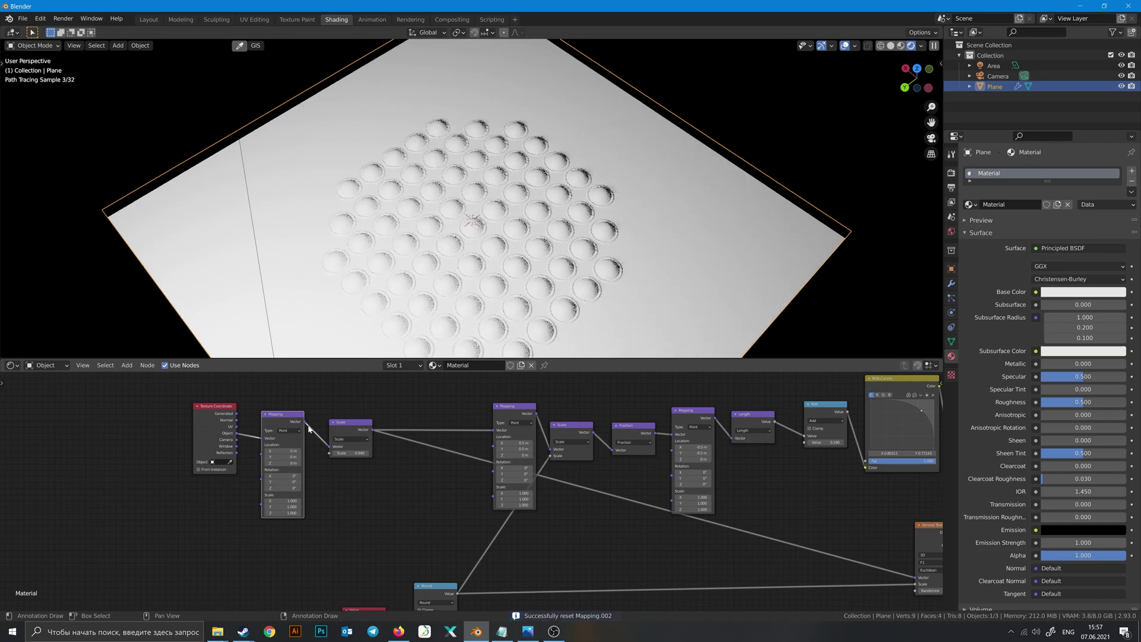
drag(282, 488, 307, 487)
Step: Preview the Fraction output and add a Separate XYZ node fed by it, placed above the main node chain
scroll(472, 473, down, 3)
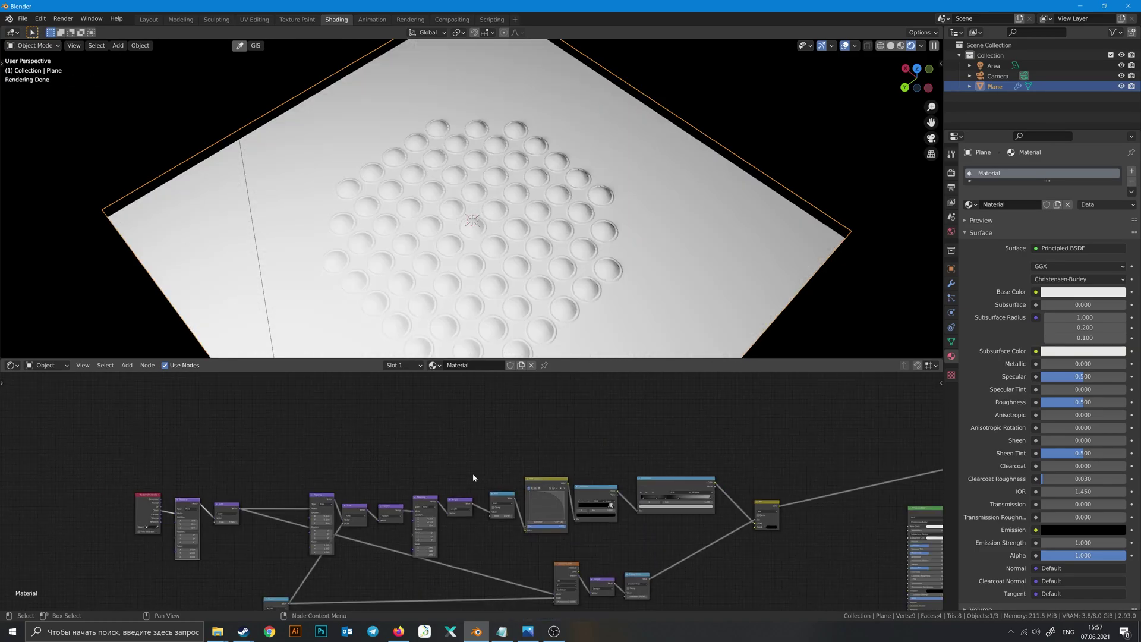
middle_drag(461, 479, 452, 433)
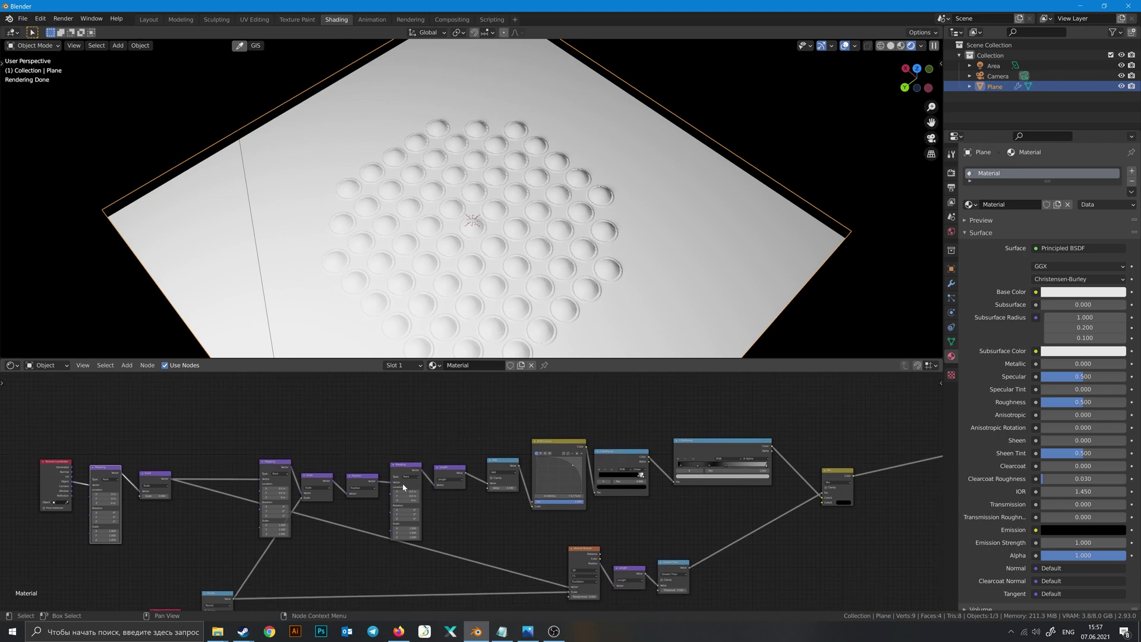
ctrl+shift+click(371, 481)
middle_drag(371, 481, 353, 523)
click(460, 420)
key(shift+a)
click(461, 422)
text(se)
click(479, 462)
click(475, 492)
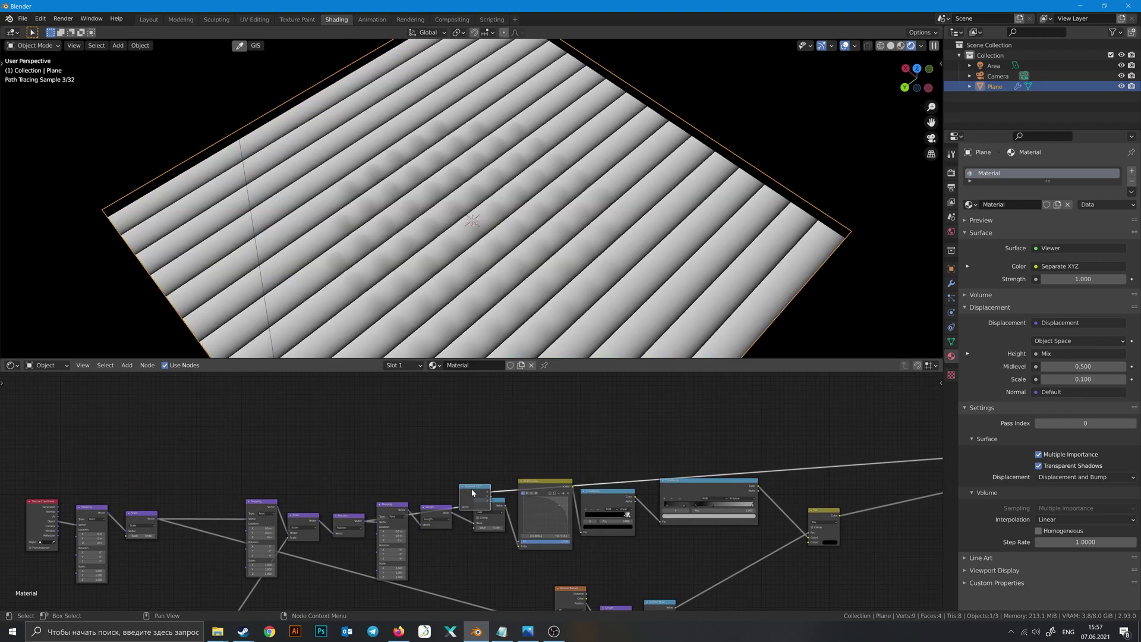
drag(474, 492, 414, 449)
Step: Duplicate the Linear ColorRamp after the X output of Separate XYZ and reset the copy to its default gradient
middle_drag(489, 419, 497, 410)
mouse_move(491, 344)
middle_down()
mouse_move(495, 317)
mouse_move(493, 326)
middle_up()
middle_drag(482, 449, 400, 491)
scroll(480, 469, up, 2)
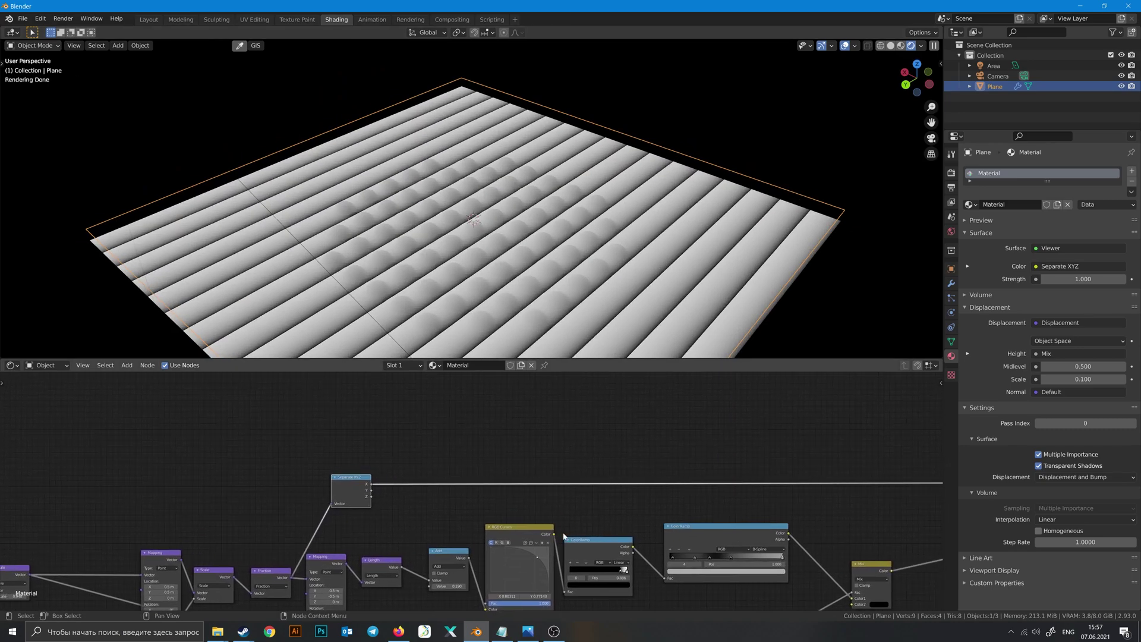
click(627, 550)
key(shift+d)
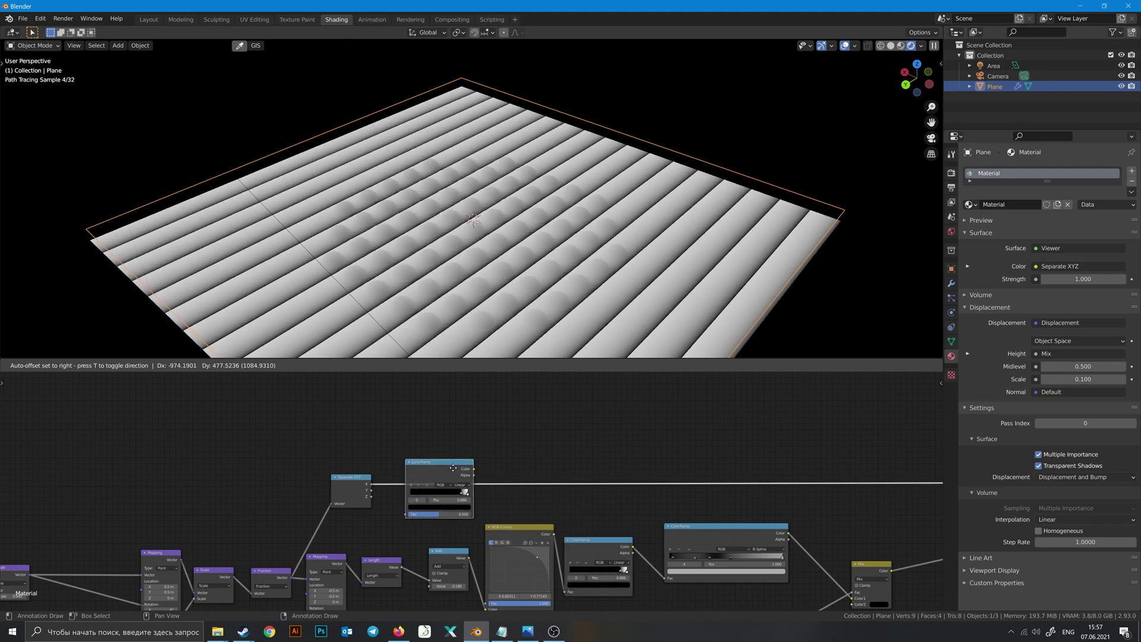
click(418, 469)
drag(419, 469, 436, 445)
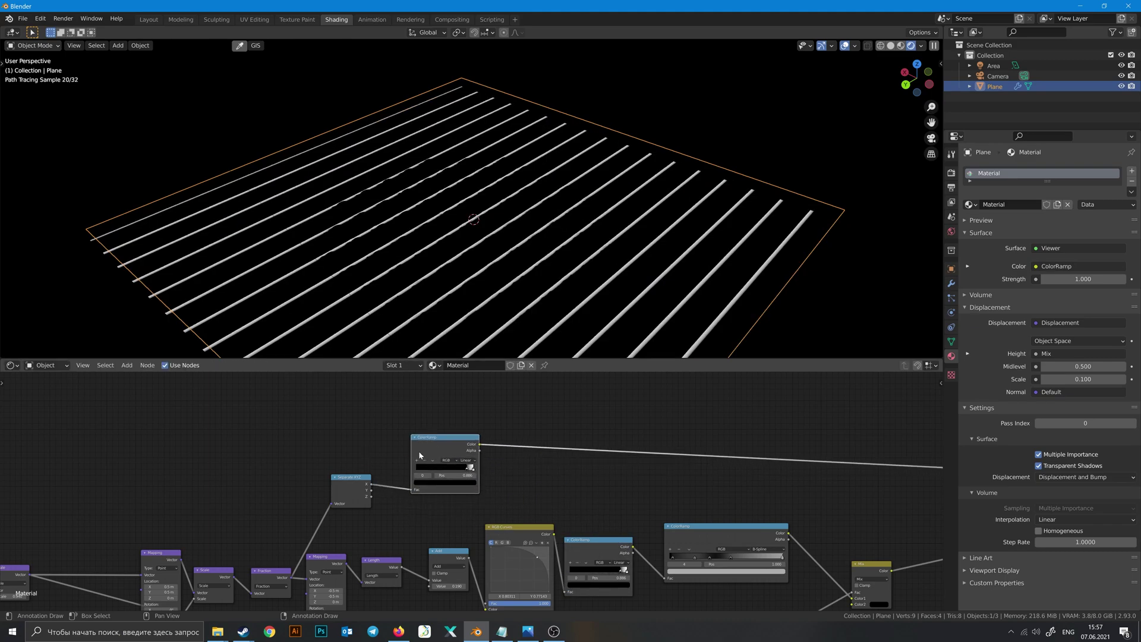
key(BackSpace)
scroll(450, 457, up, 1)
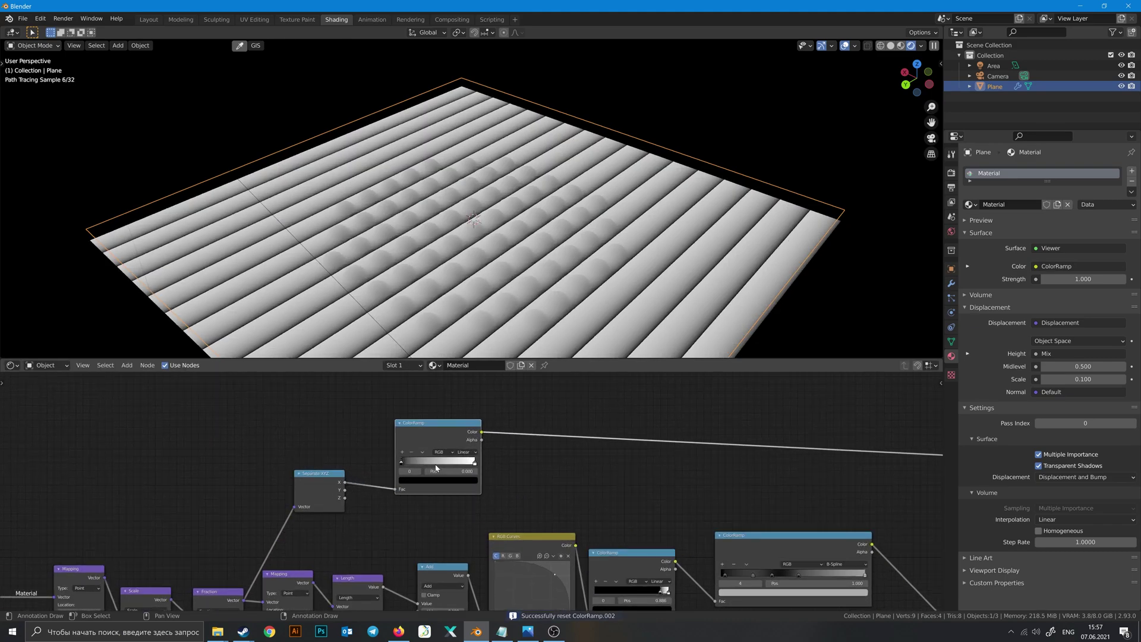
Step: Make the new ColorRamp white at both ends and black in between, leaving only thin stripes white
click(402, 453)
click(402, 453)
click(401, 465)
click(417, 480)
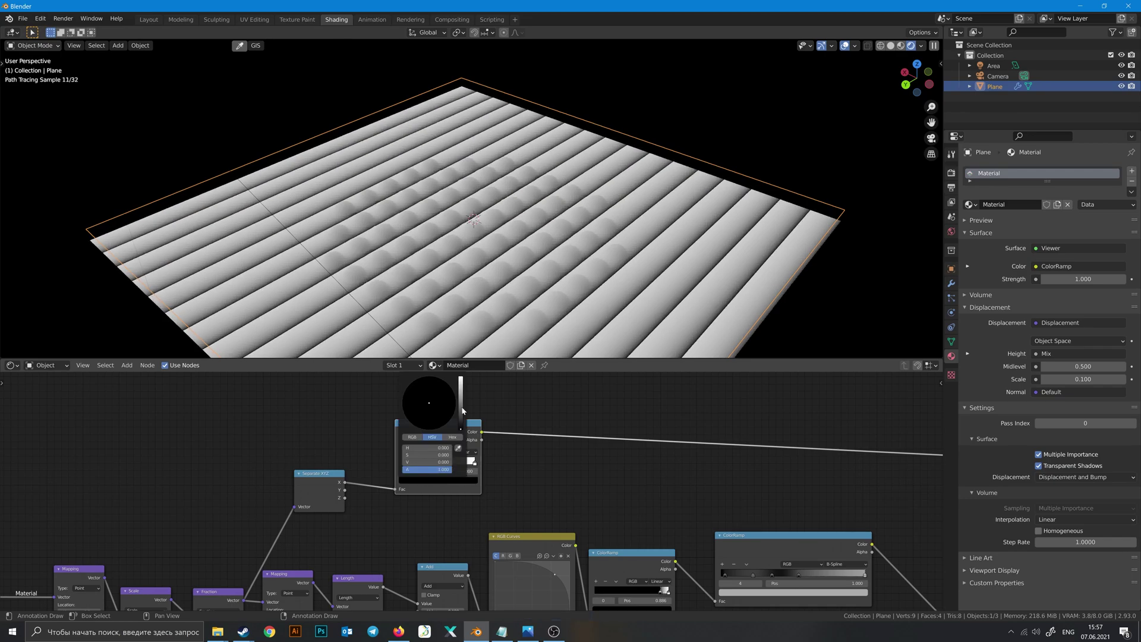
drag(461, 416, 462, 373)
click(475, 463)
click(418, 463)
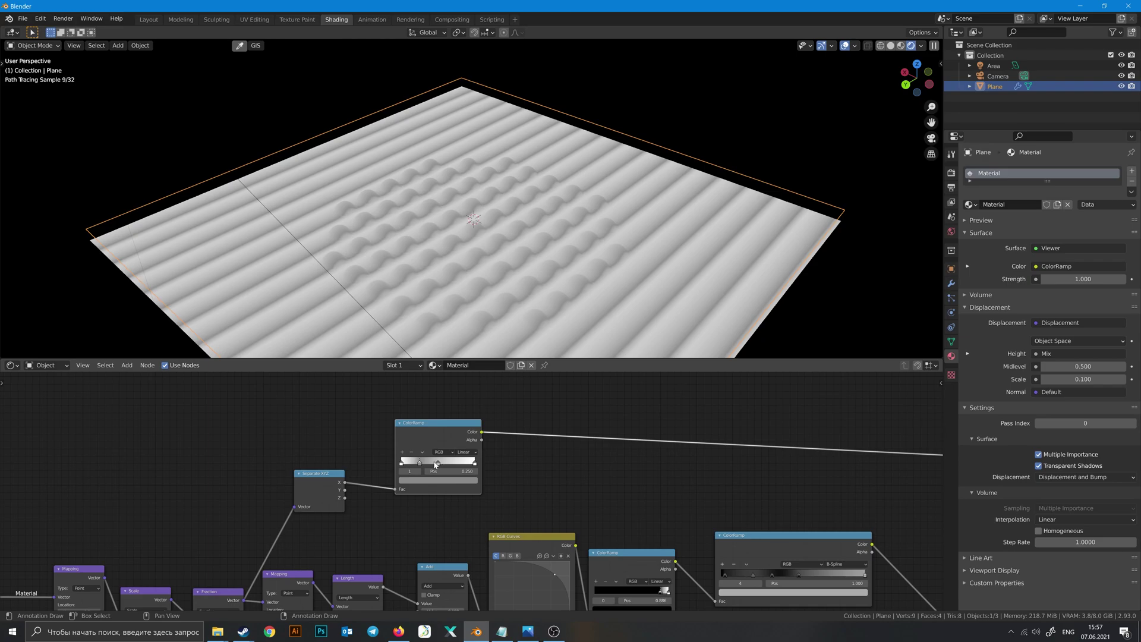
click(429, 480)
mouse_move(594, 144)
middle_down()
mouse_move(576, 168)
mouse_move(617, 202)
middle_up()
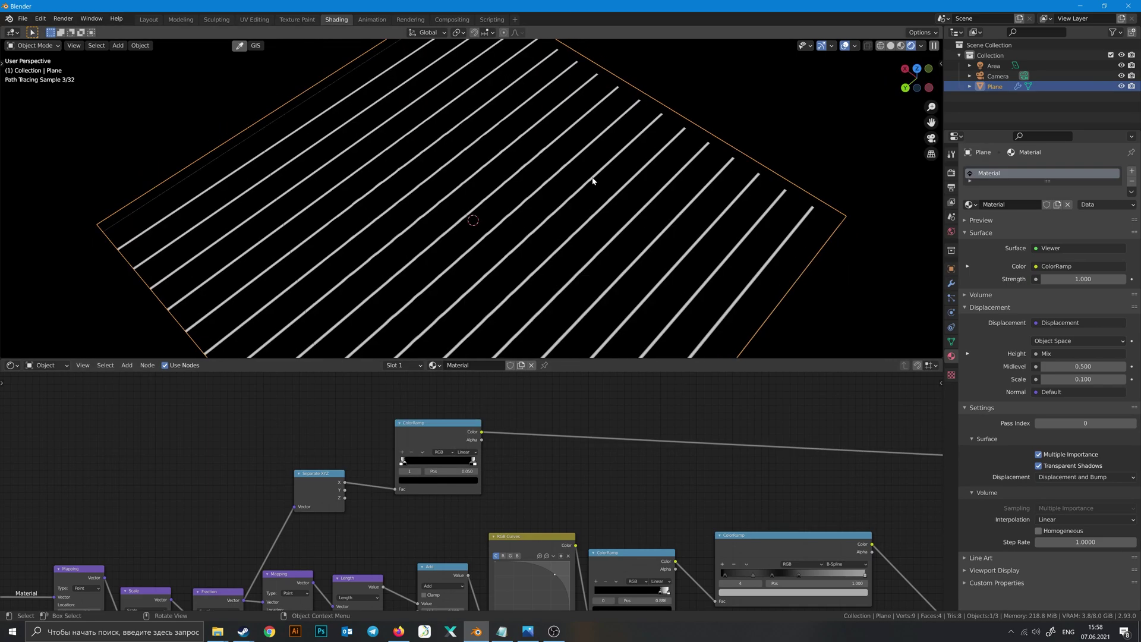
scroll(419, 347, down, 3)
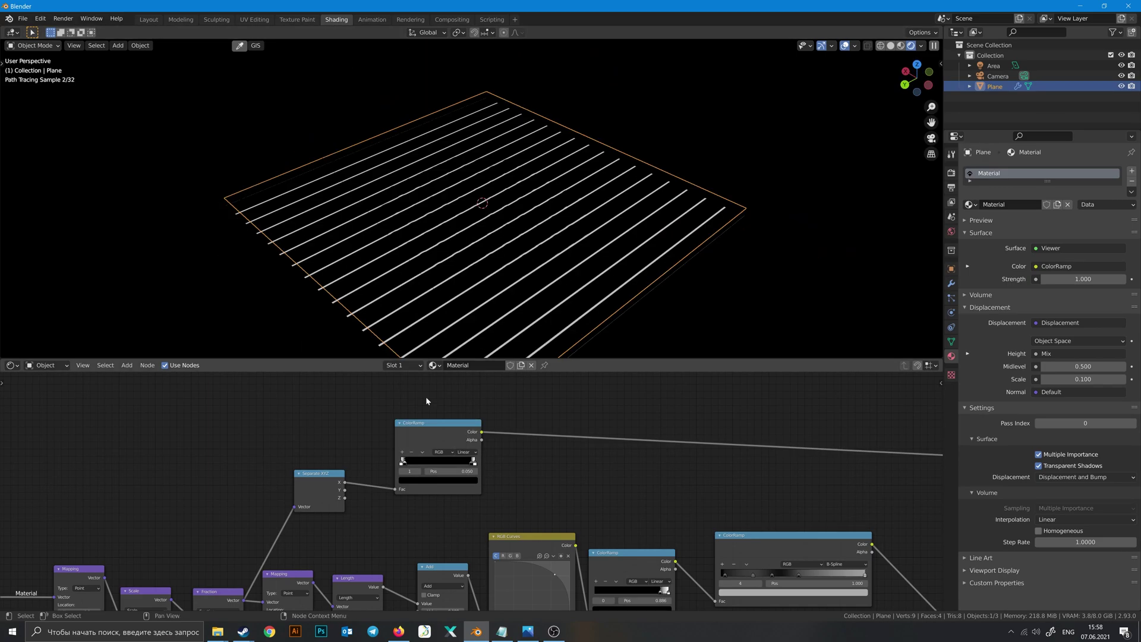
Step: Arrange the Separate XYZ and new ColorRamp nodes, and place a Length node fed by the first Scale node above the chain
middle_drag(339, 456, 362, 467)
drag(327, 499, 323, 516)
mouse_move(445, 446)
mouse_down()
mouse_move(419, 449)
mouse_move(432, 446)
mouse_up()
scroll(366, 530, down, 5)
middle_drag(380, 576, 521, 527)
drag(520, 529, 294, 441)
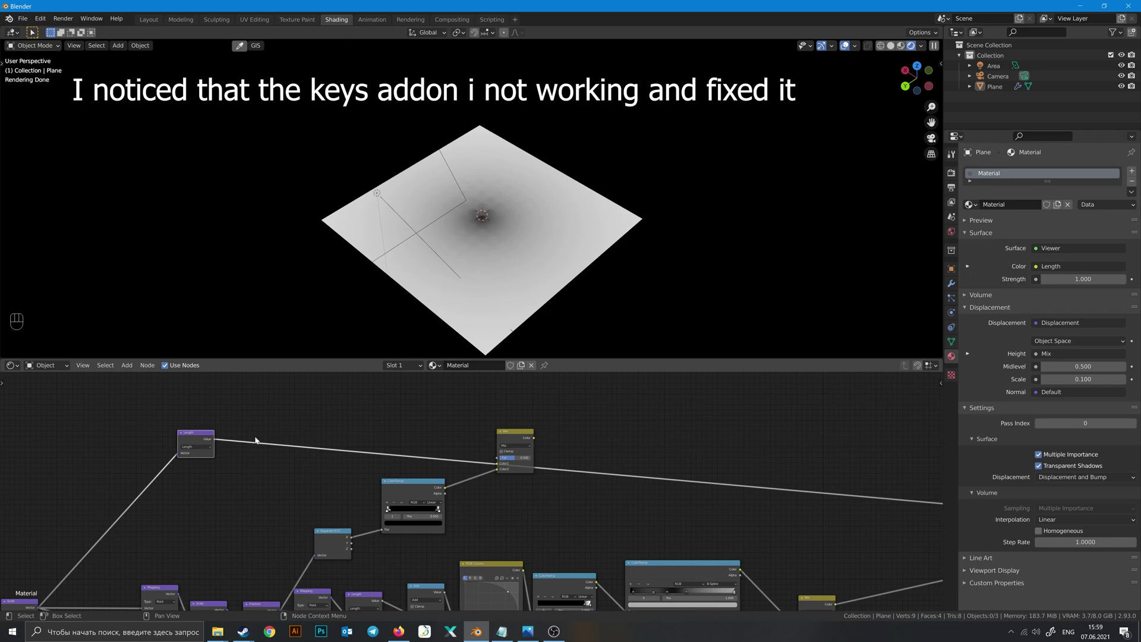
middle_drag(233, 436, 208, 465)
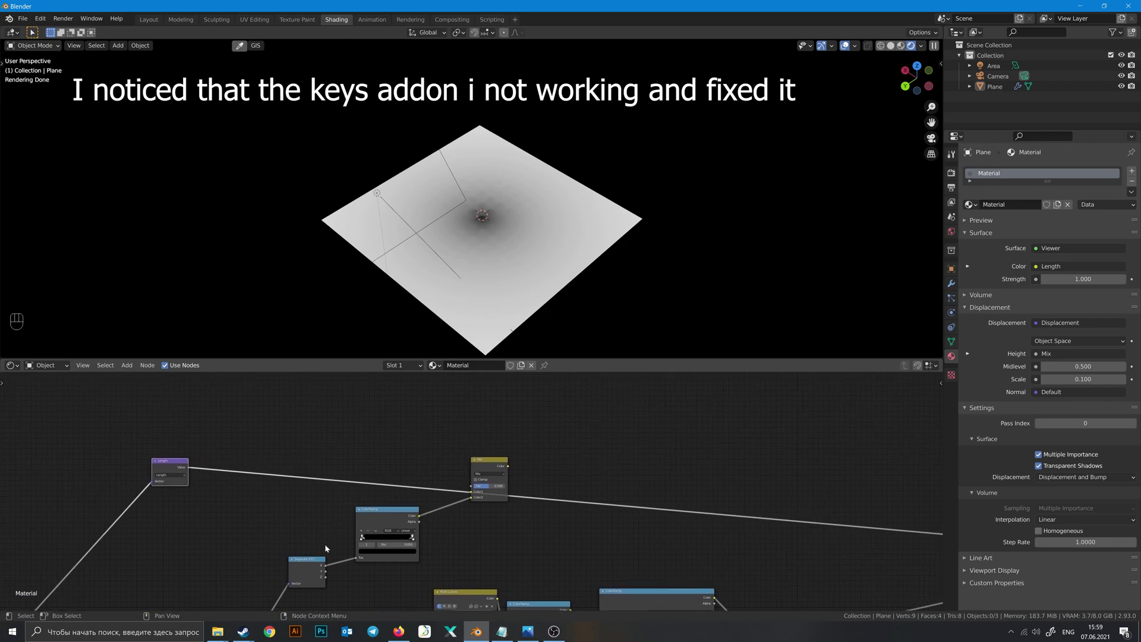
middle_drag(325, 543, 400, 514)
drag(257, 436, 266, 452)
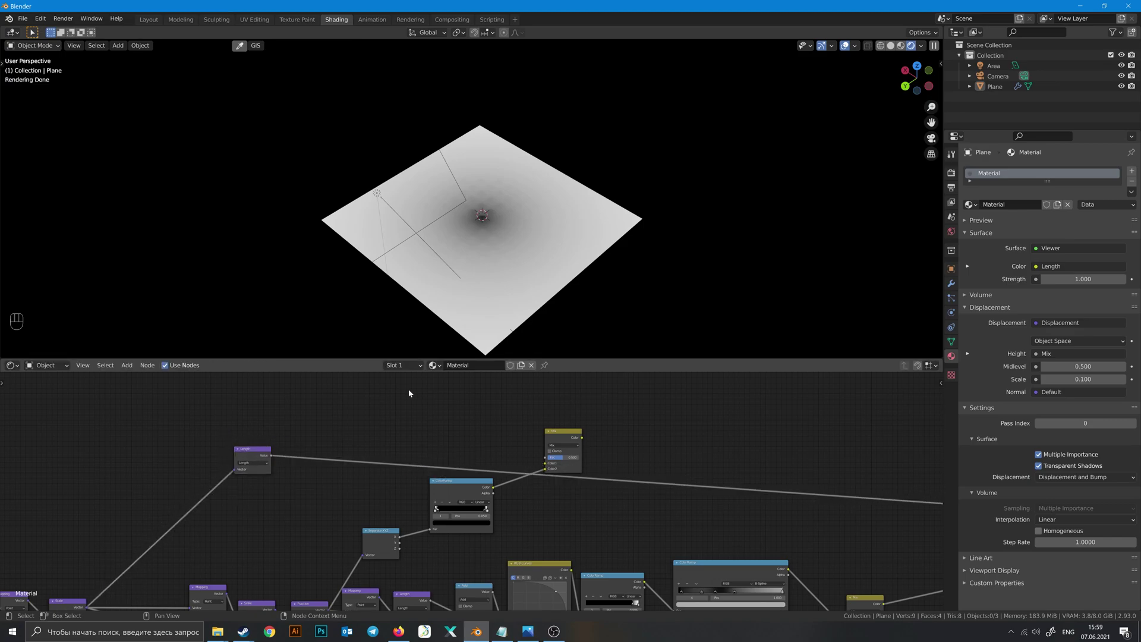
Step: Insert a Math node after the upper Length node and set its operation to Greater Than
key(shift+a)
text(add)
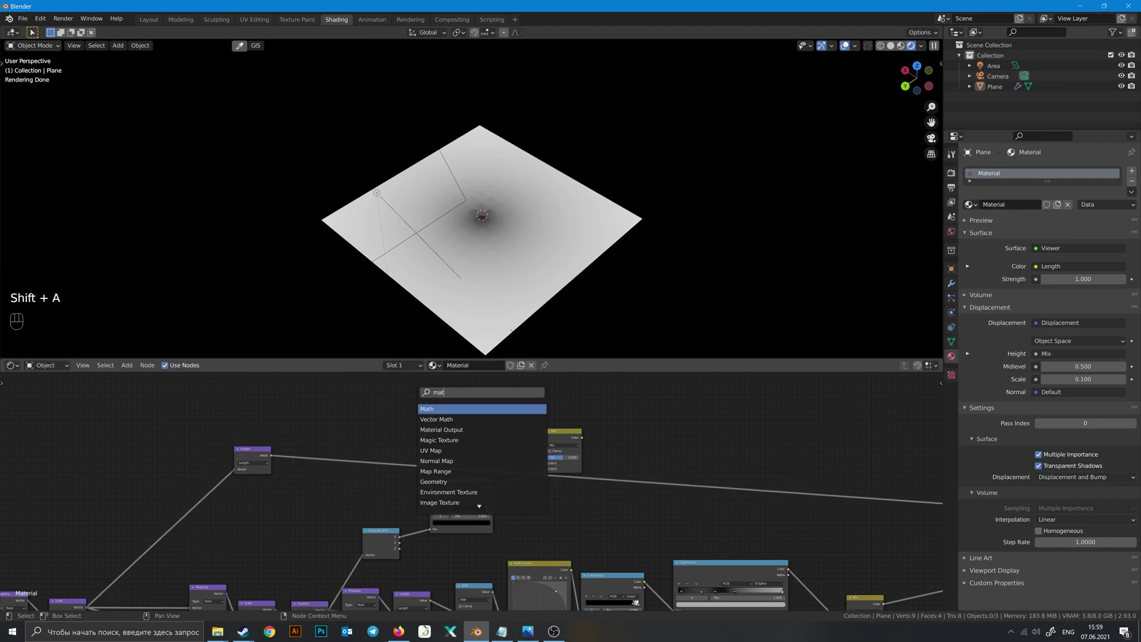
key(Return)
click(358, 470)
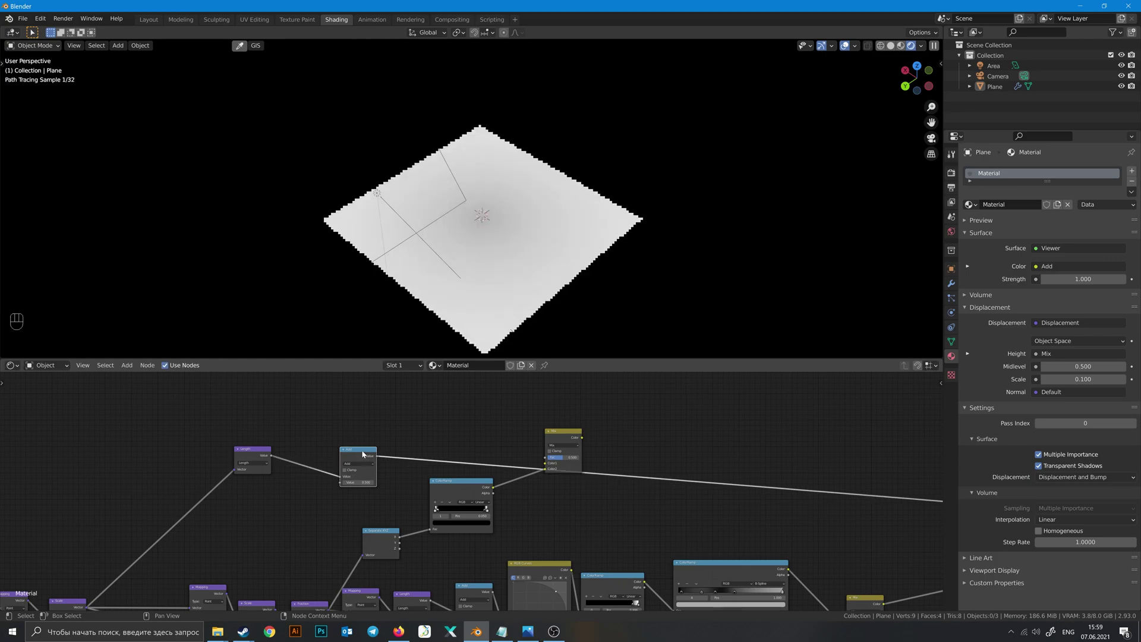
click(361, 465)
click(412, 466)
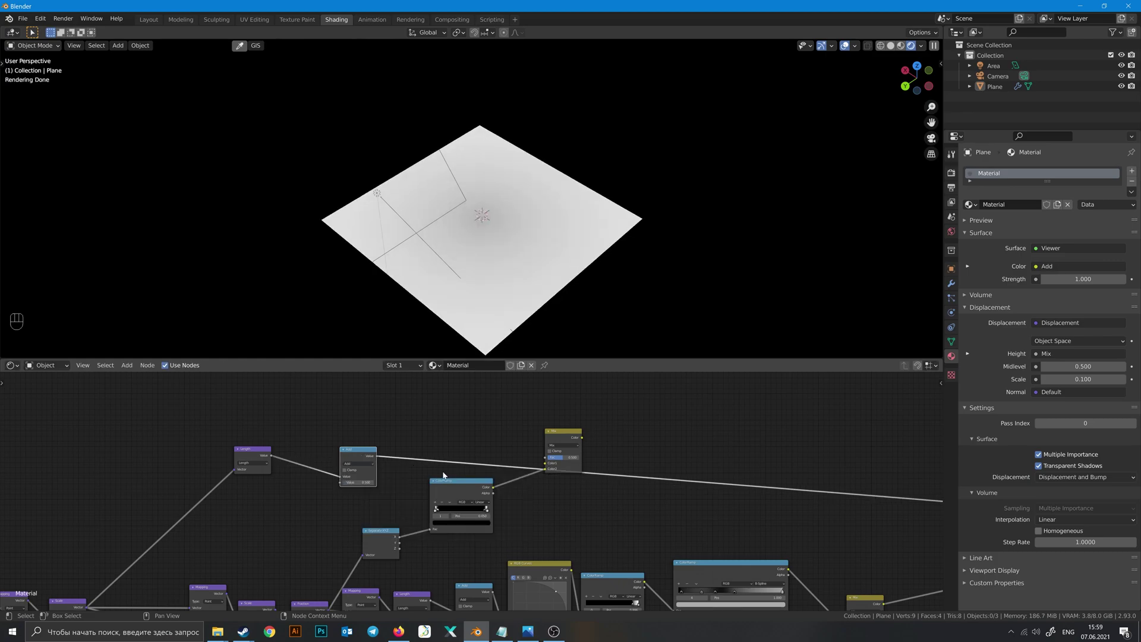
click(359, 464)
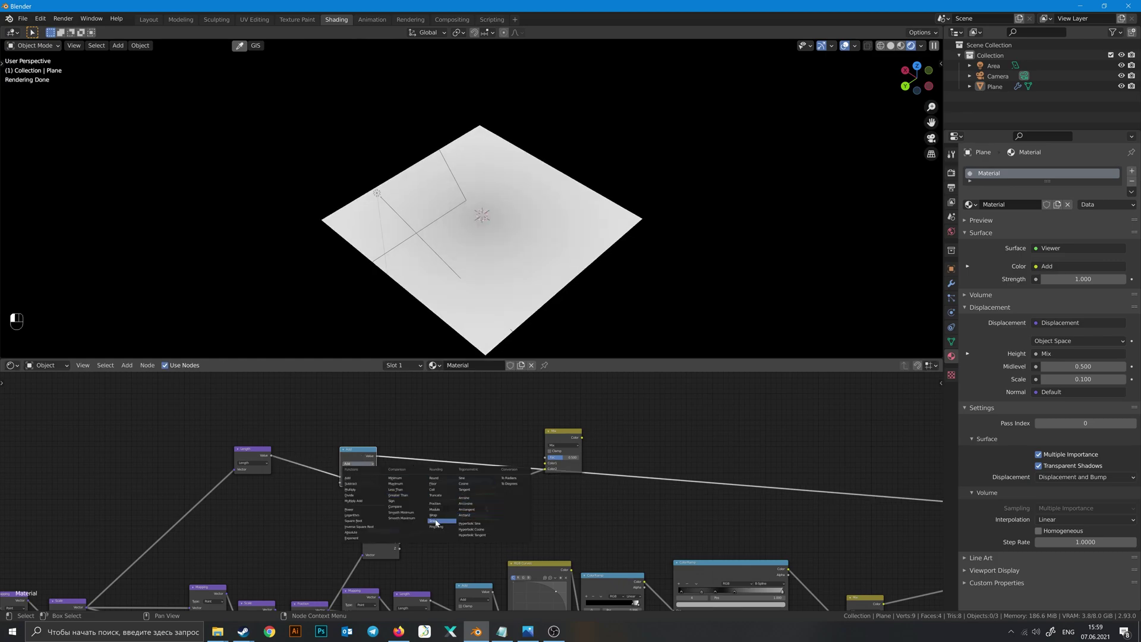
click(397, 495)
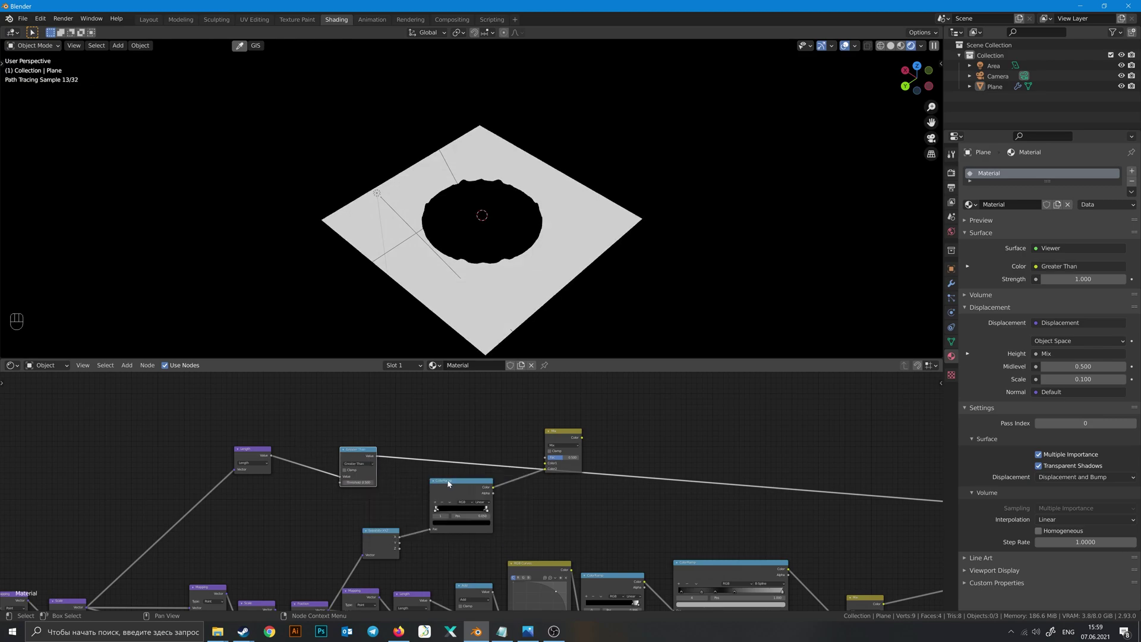
Step: Drive the upper Mix node's Fac with the new Greater Than output and move the ColorRamp link from Color2 to Color1
drag(364, 451, 546, 457)
ctrl+shift+click(569, 436)
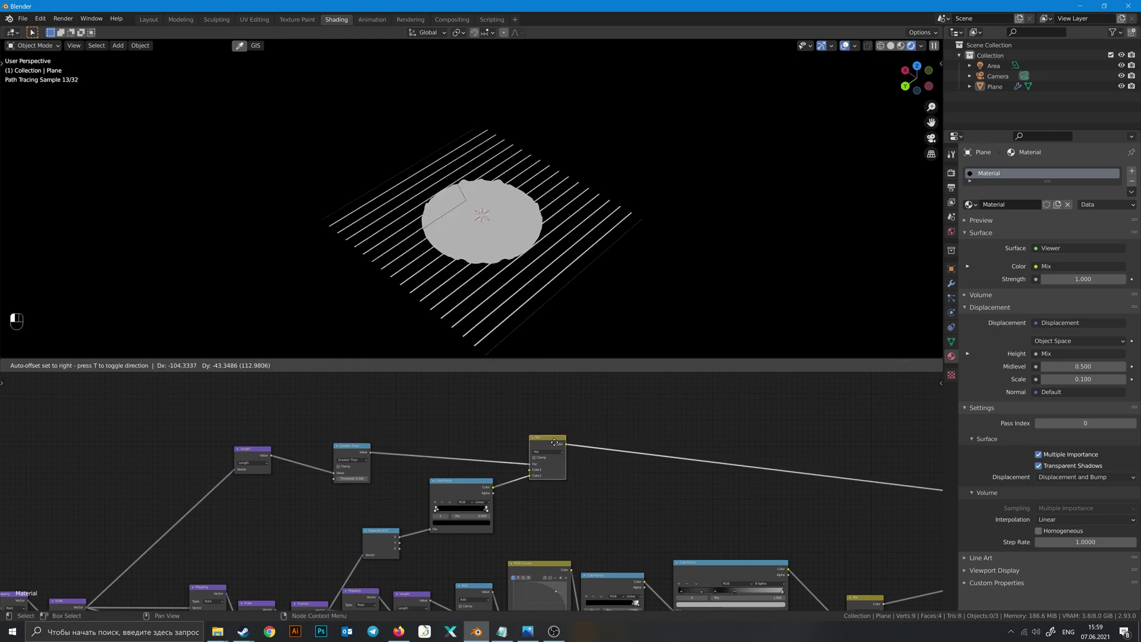
scroll(504, 452, up, 1)
middle_drag(499, 446, 470, 458)
drag(510, 486, 512, 479)
middle_drag(518, 252, 538, 270)
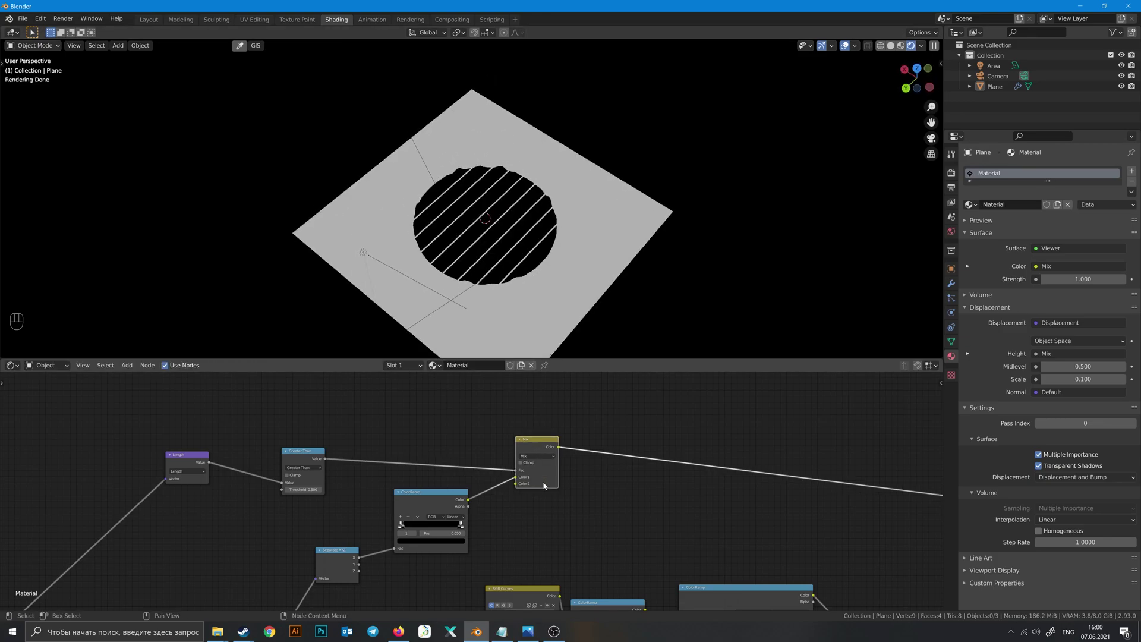
Step: Replace the upper Mix node with a new MixRGB, feeding the stripe ColorRamp into Color1 and the Greater Than output into Fac
key(x)
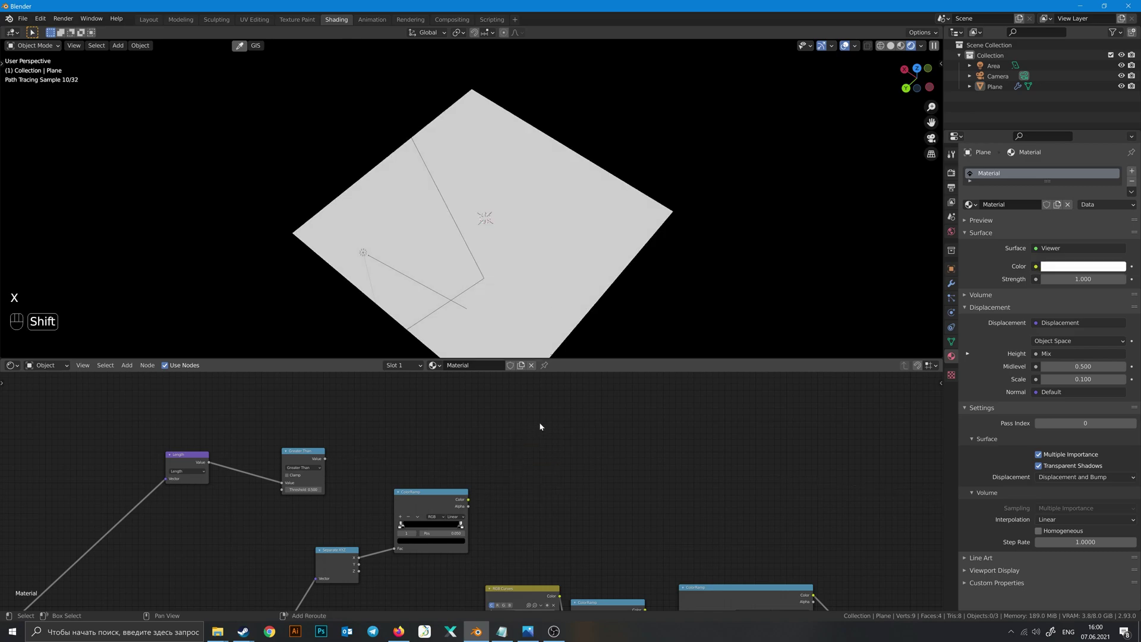
key(shift+a)
text(nix)
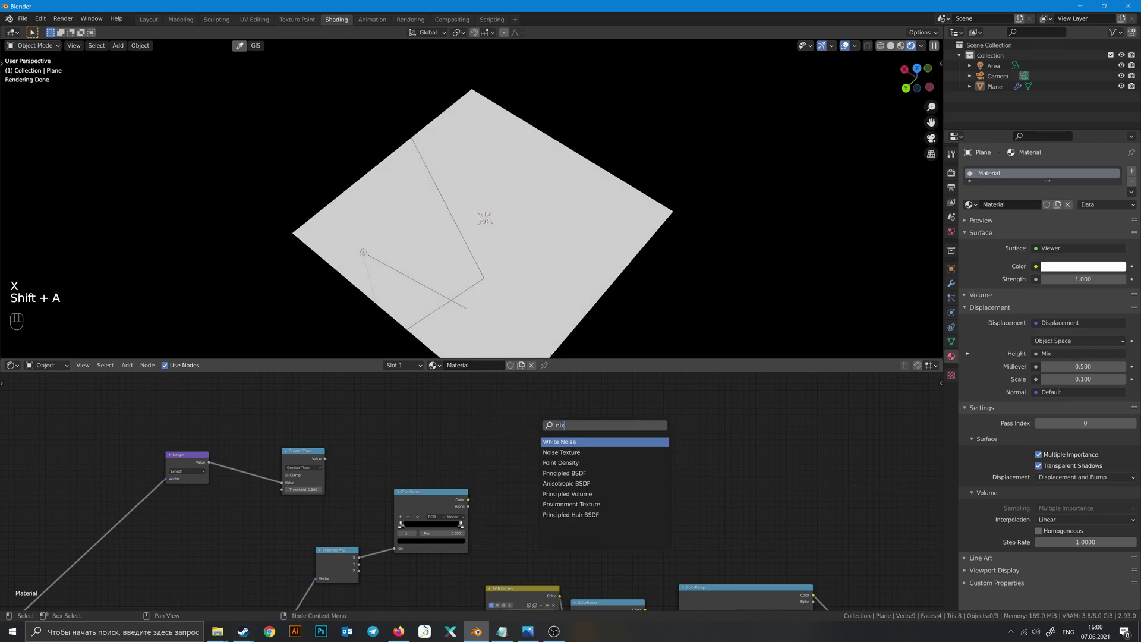
key(BackSpace)
key(BackSpace)
key(BackSpace)
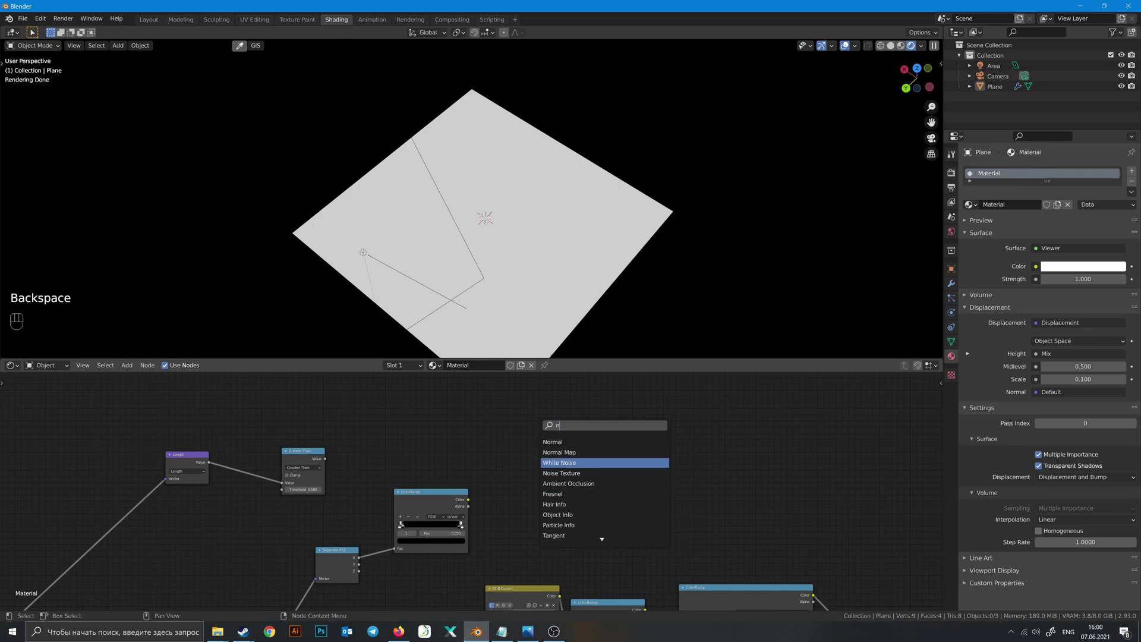
text(mix)
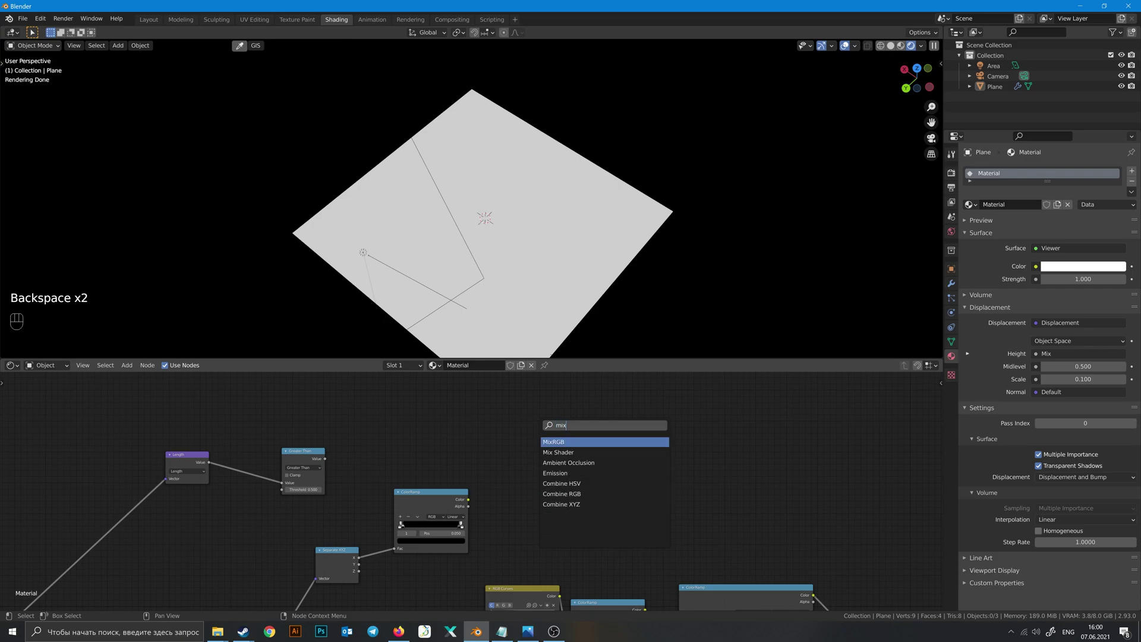
key(Return)
click(515, 471)
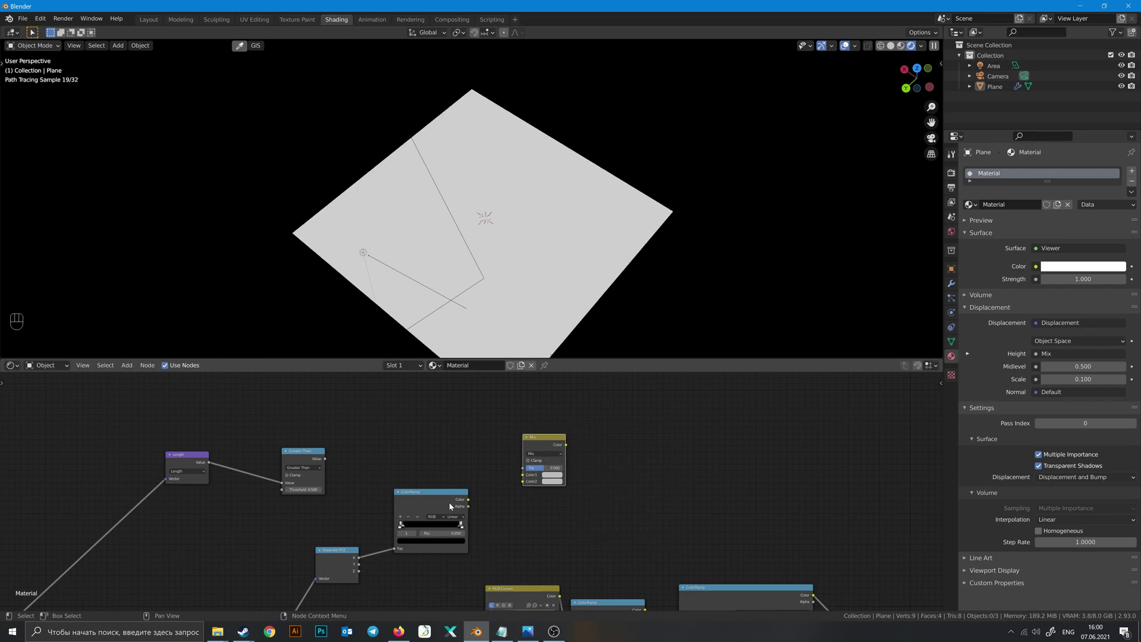
drag(468, 502, 523, 475)
drag(325, 460, 523, 468)
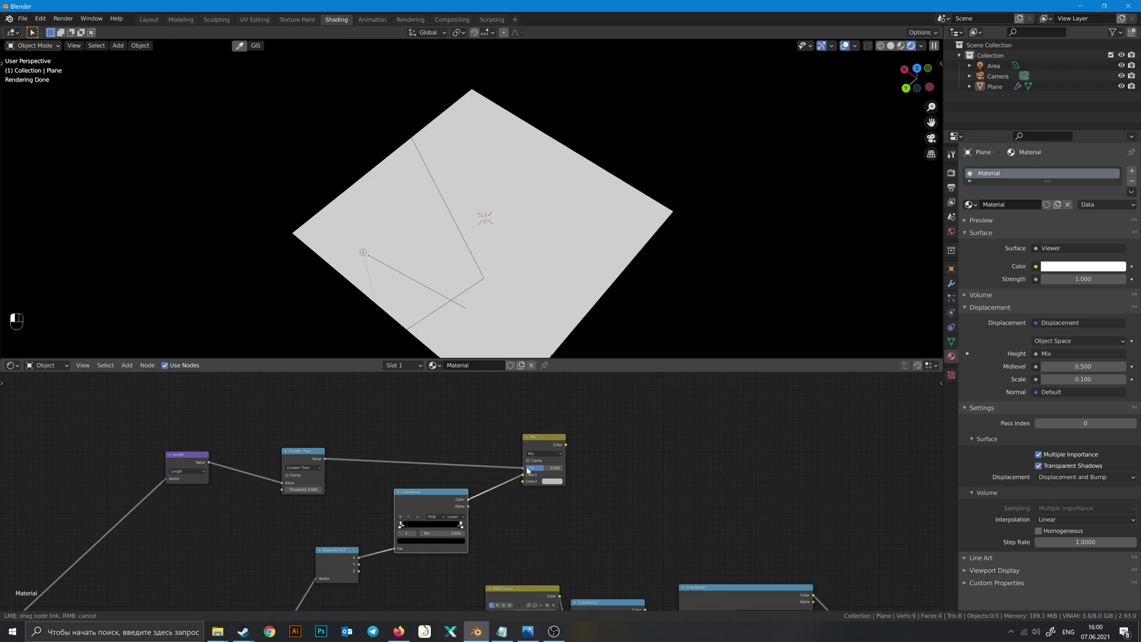
Step: Set the upper stripe Mix node's Color2 to black
click(552, 480)
drag(595, 405, 594, 446)
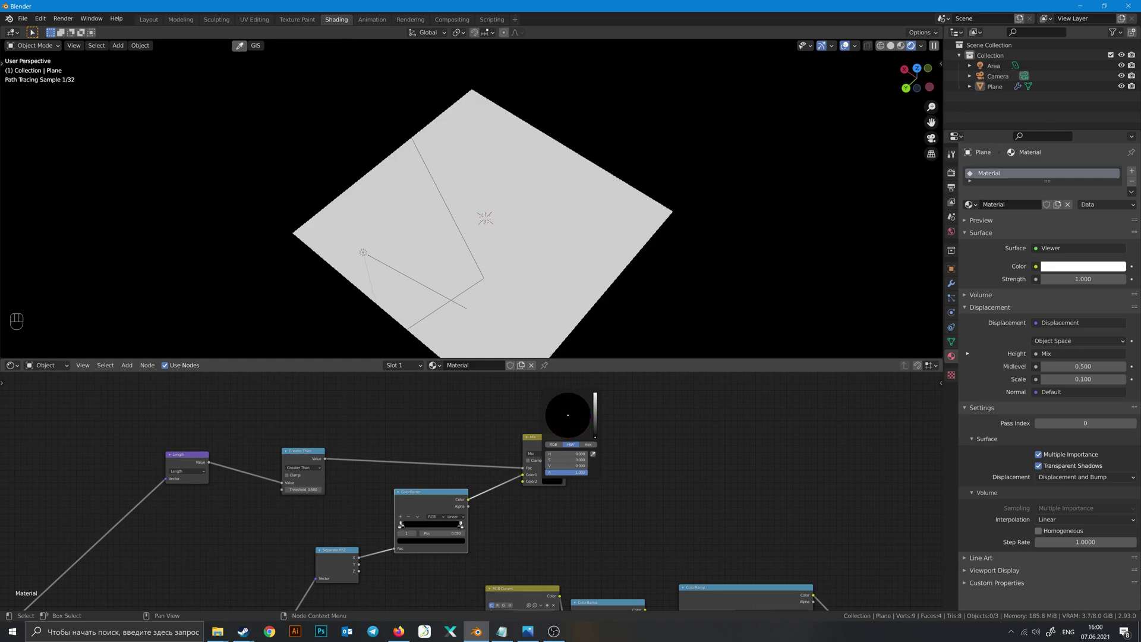
mouse_move(533, 287)
middle_down()
mouse_move(533, 255)
mouse_move(550, 274)
mouse_move(539, 284)
middle_up()
Step: Feed a duplicate of the stripe ColorRamp from the upper Length node and preview it with stops black 0.485, white 0.5, black 0.515
click(454, 566)
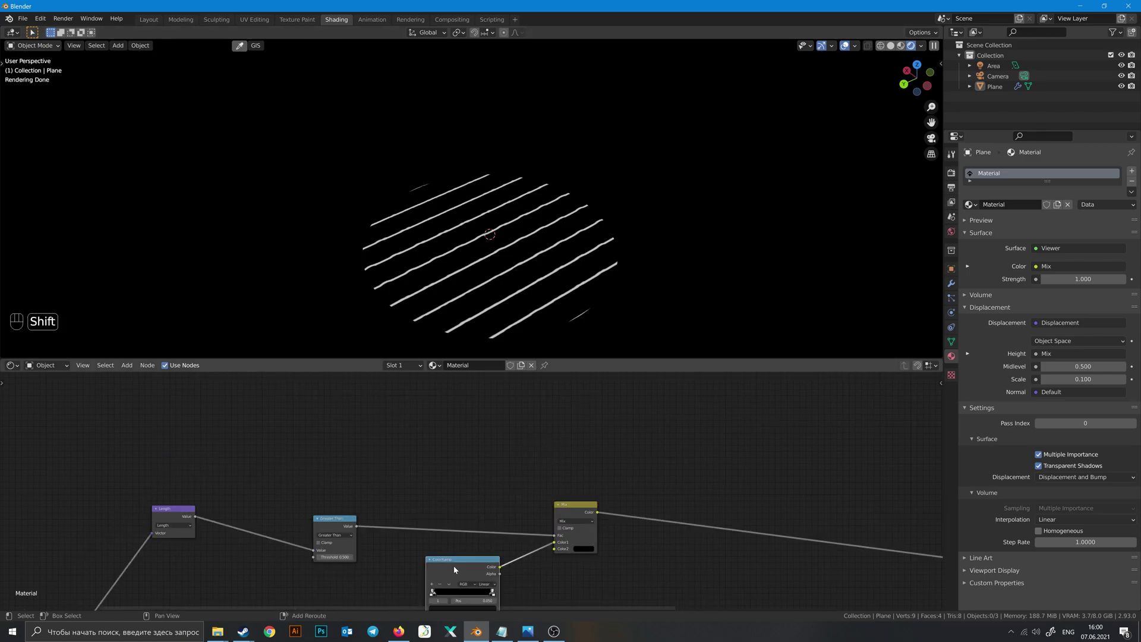
key(shift+d)
click(331, 380)
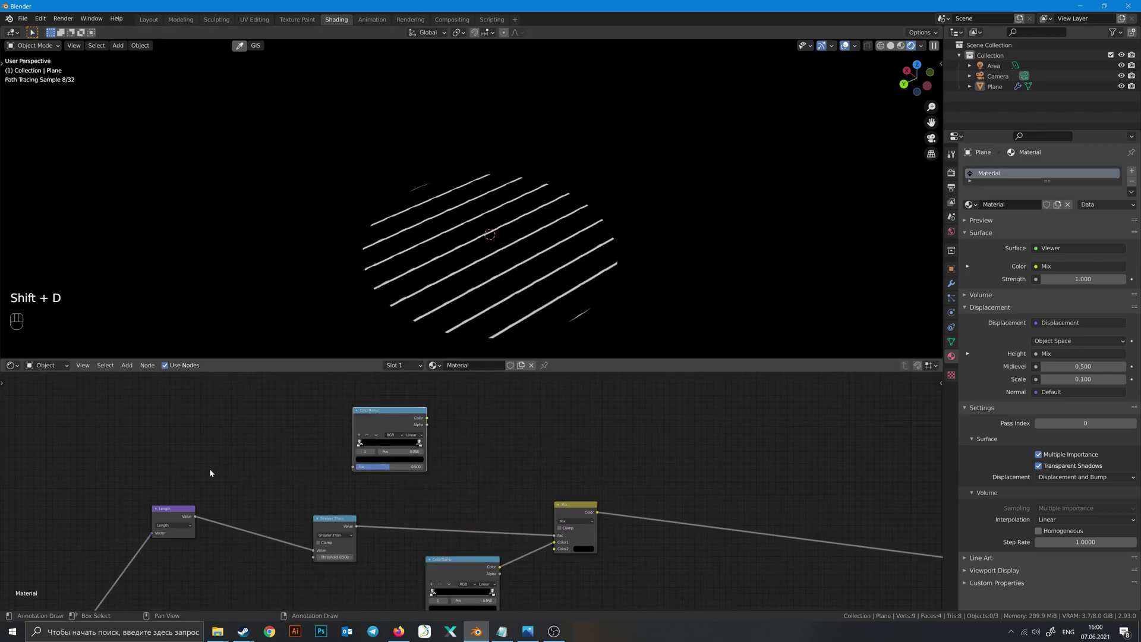
right_click(195, 517)
alt+right_drag(187, 517, 364, 448)
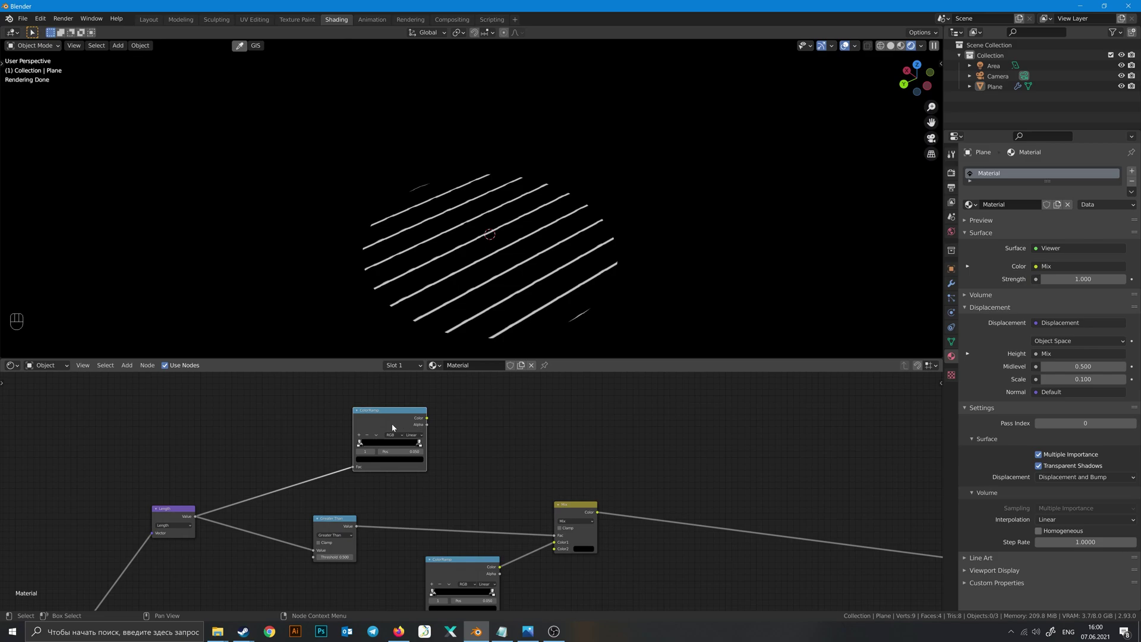
ctrl+shift+click(399, 420)
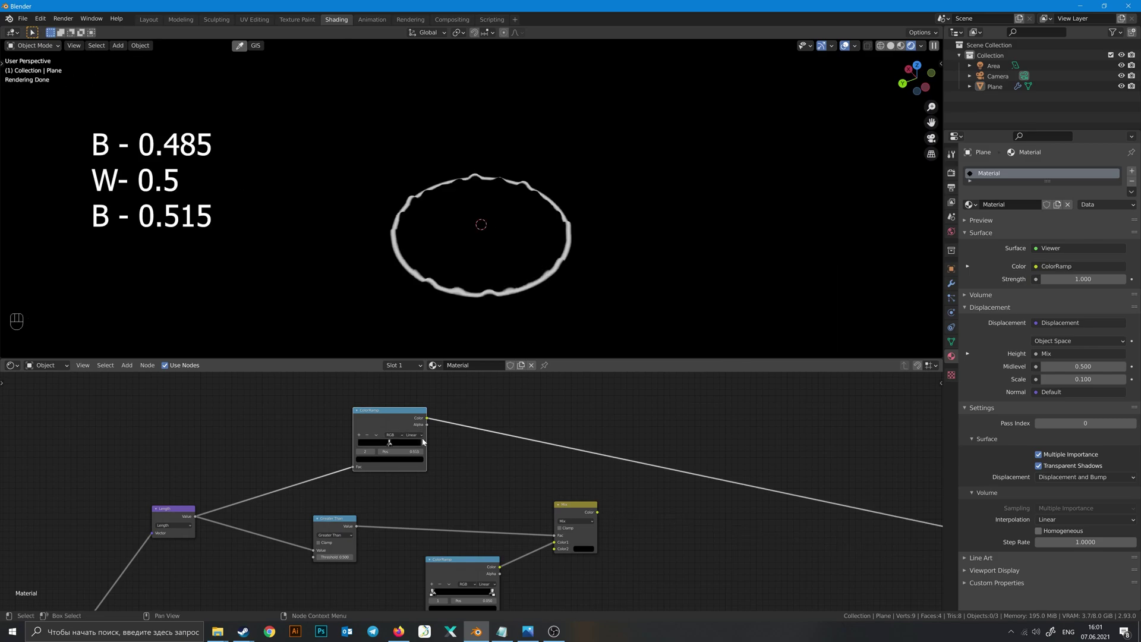
Step: Combine the ring ColorRamp with the masked stripe Mix in a new MixRGB set to Add, with Clamp on and Fac 1.000
ctrl+shift+click(583, 511)
click(656, 473)
drag(663, 475, 636, 447)
click(642, 460)
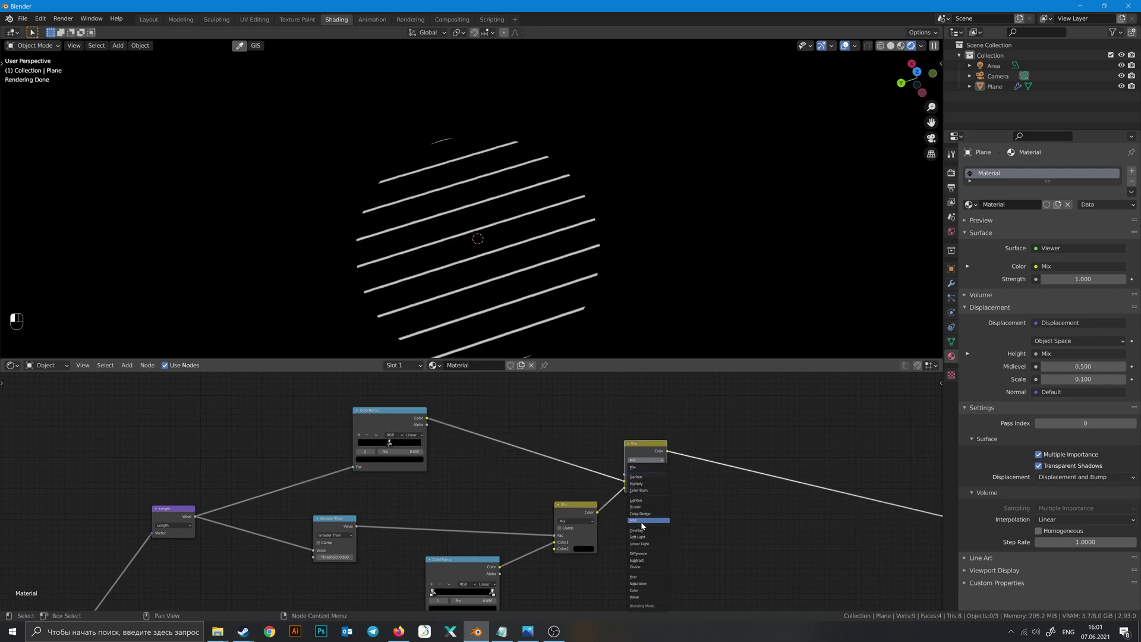
click(640, 522)
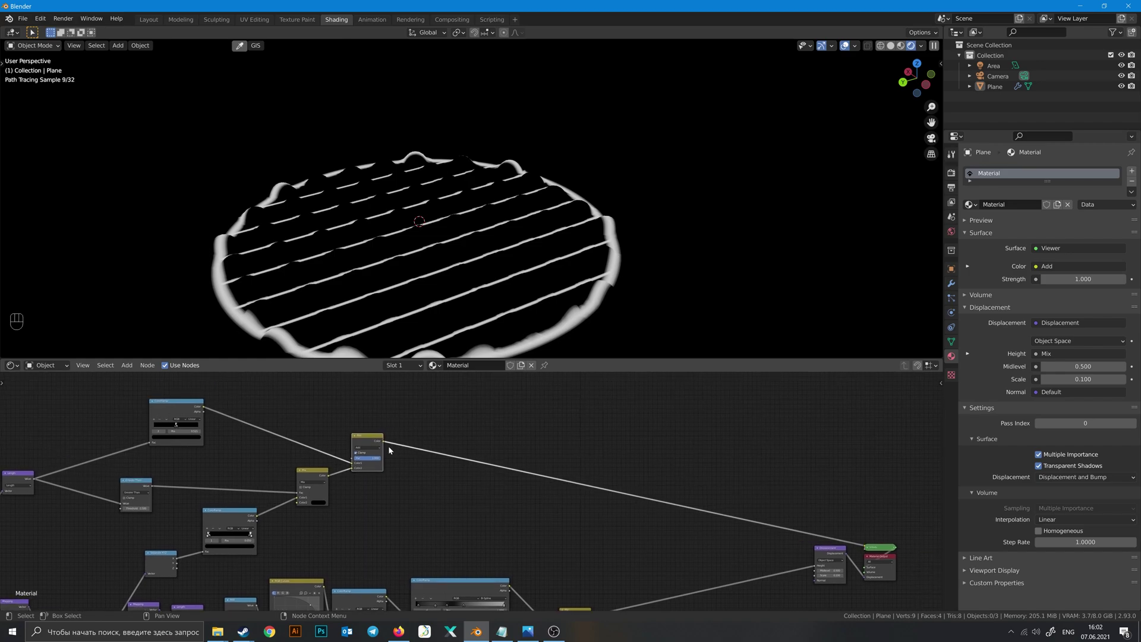
Step: Connect the Add node's Color to the Displacement Height and restore the Principled BSDF as the surface
drag(382, 444, 818, 560)
middle_drag(586, 329, 608, 352)
middle_drag(621, 466, 565, 331)
ctrl+shift+click(729, 487)
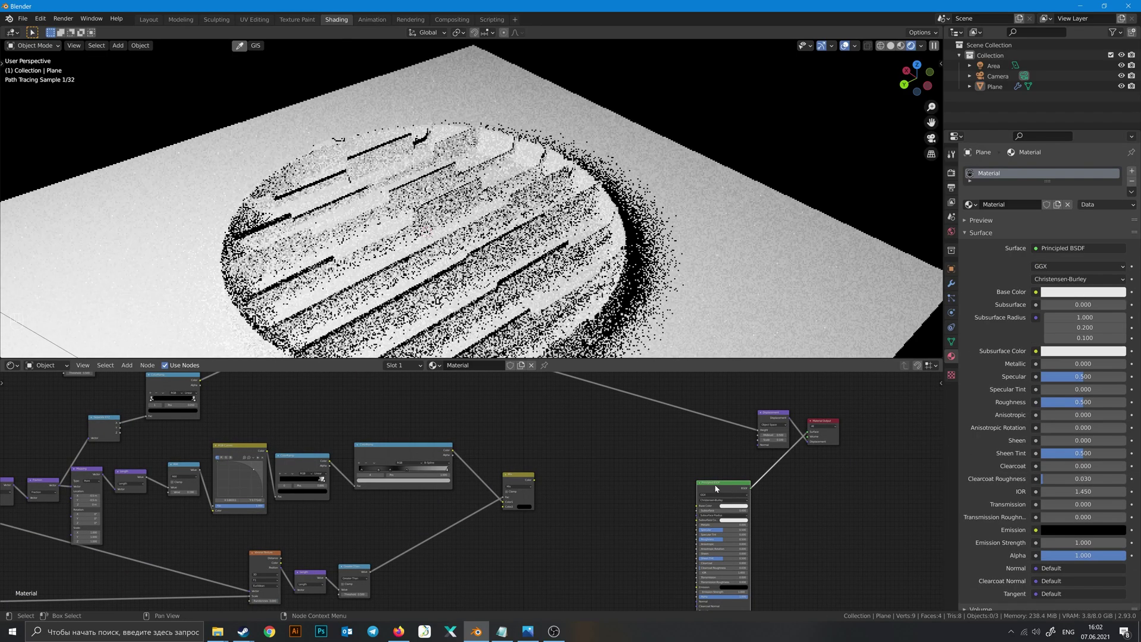
middle_drag(604, 450, 699, 544)
middle_drag(640, 331, 600, 337)
scroll(600, 337, up, 3)
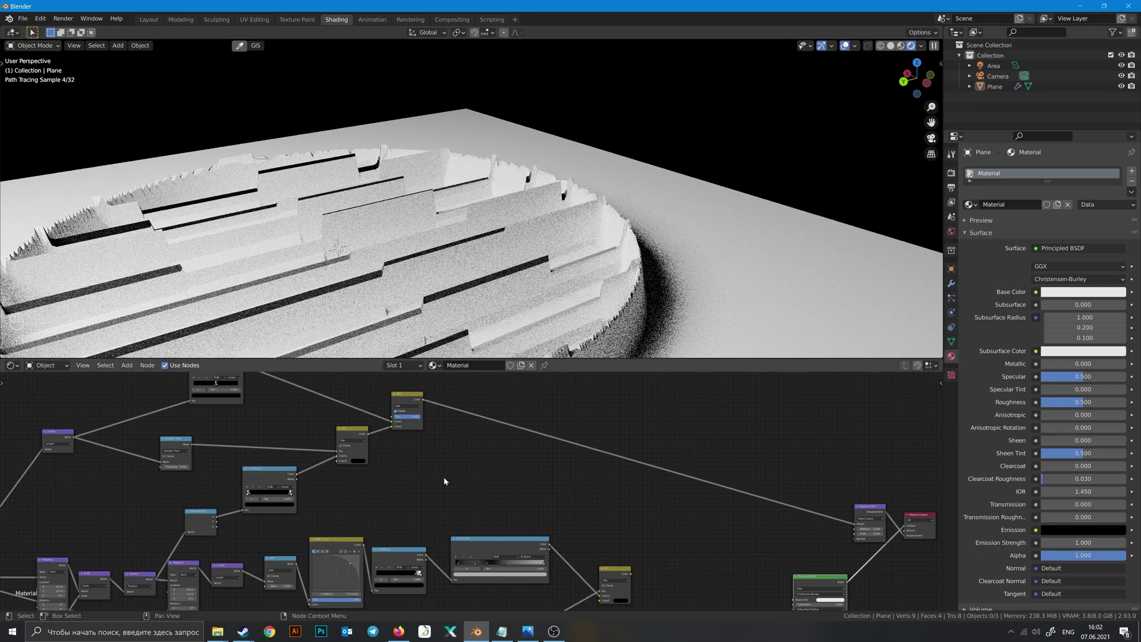
Step: Duplicate the RGB Curves node and insert the copy between the ring-and-stripe Add node and the Displacement node
click(340, 541)
key(shift+d)
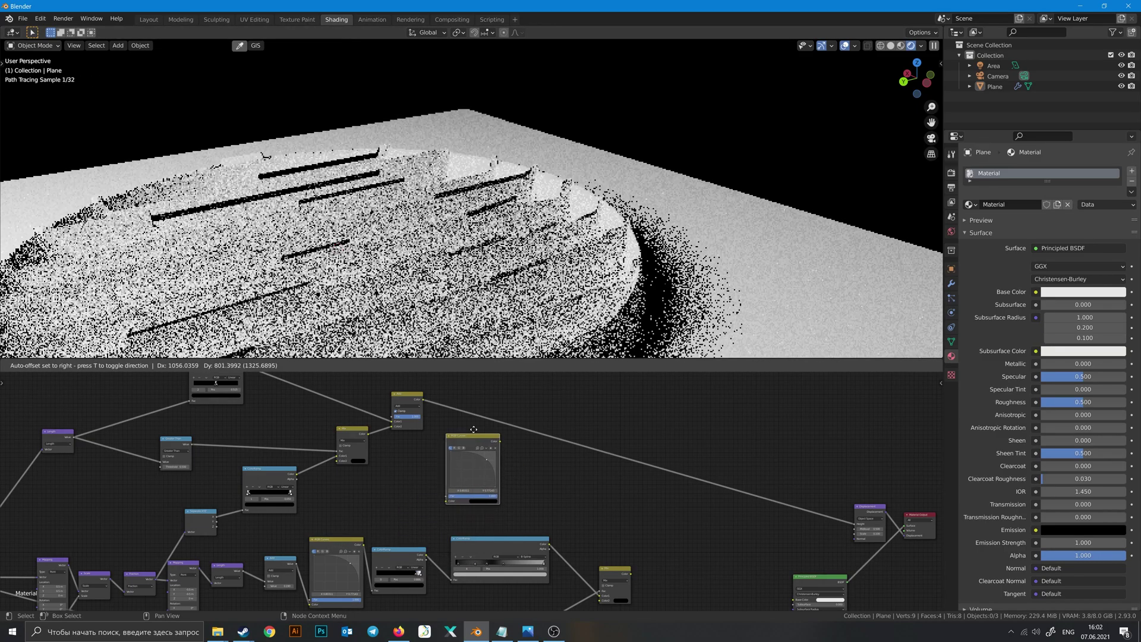
click(482, 401)
middle_drag(438, 421, 451, 458)
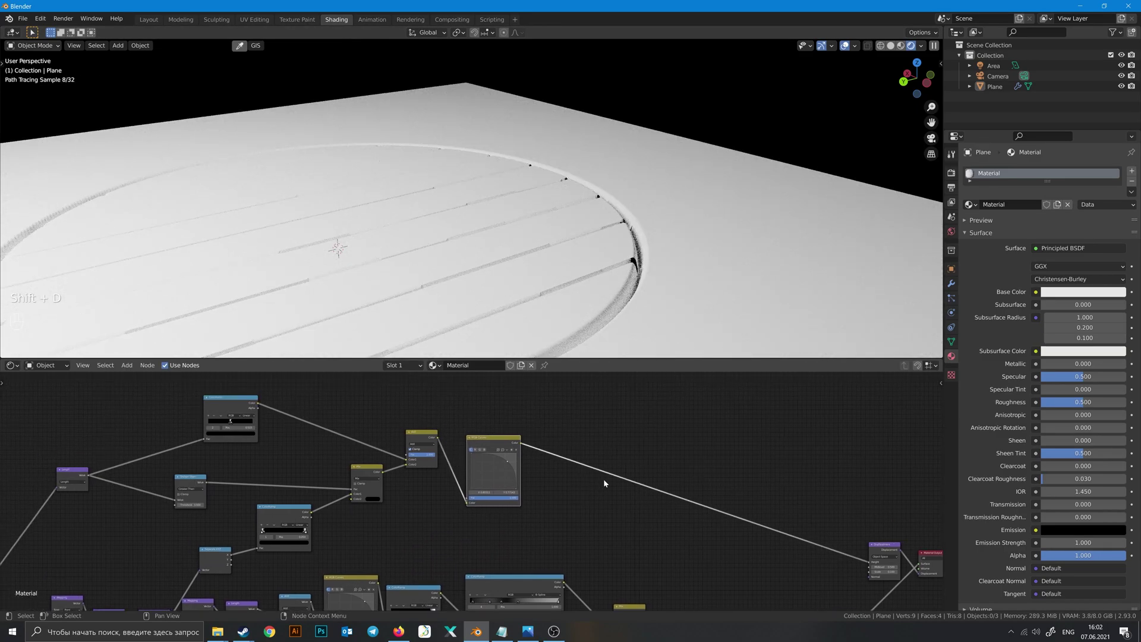
Step: Reshape the duplicated RGB Curves so the curve rises steeply at the low end and flattens towards the high end
scroll(600, 478, up, 2)
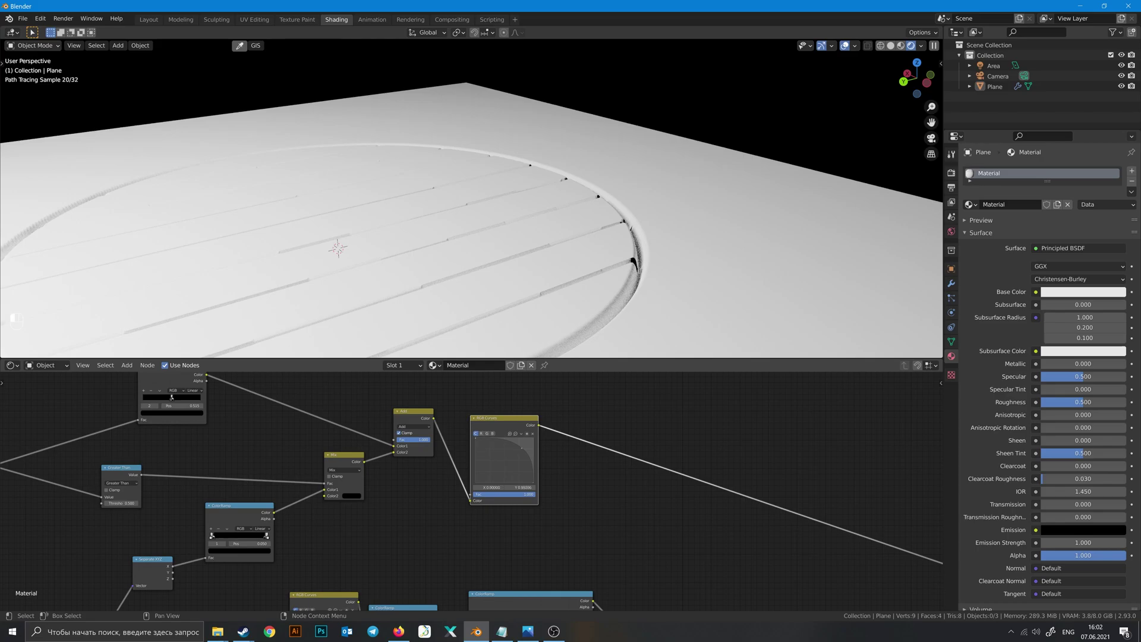
drag(522, 448, 494, 448)
click(533, 482)
scroll(537, 440, down, 6)
middle_drag(663, 487, 564, 434)
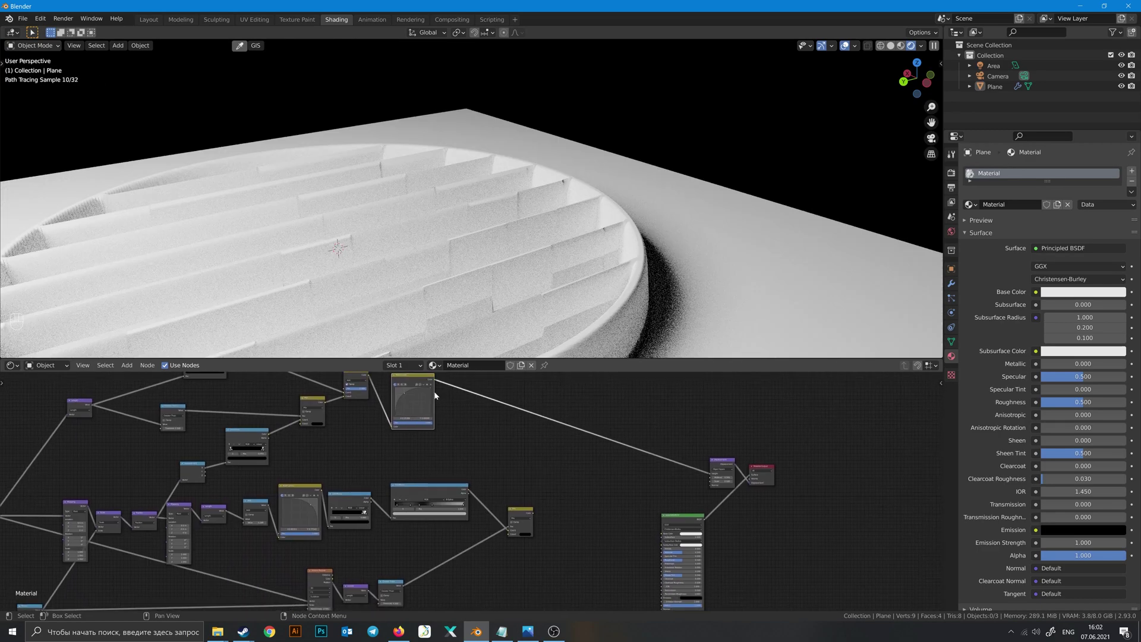
Step: Mix the upper RGB Curves output with the masked dot Mix in a new MixRGB before the Displacement node, expanding and repositioning it
ctrl+shift+right_drag(427, 382, 529, 513)
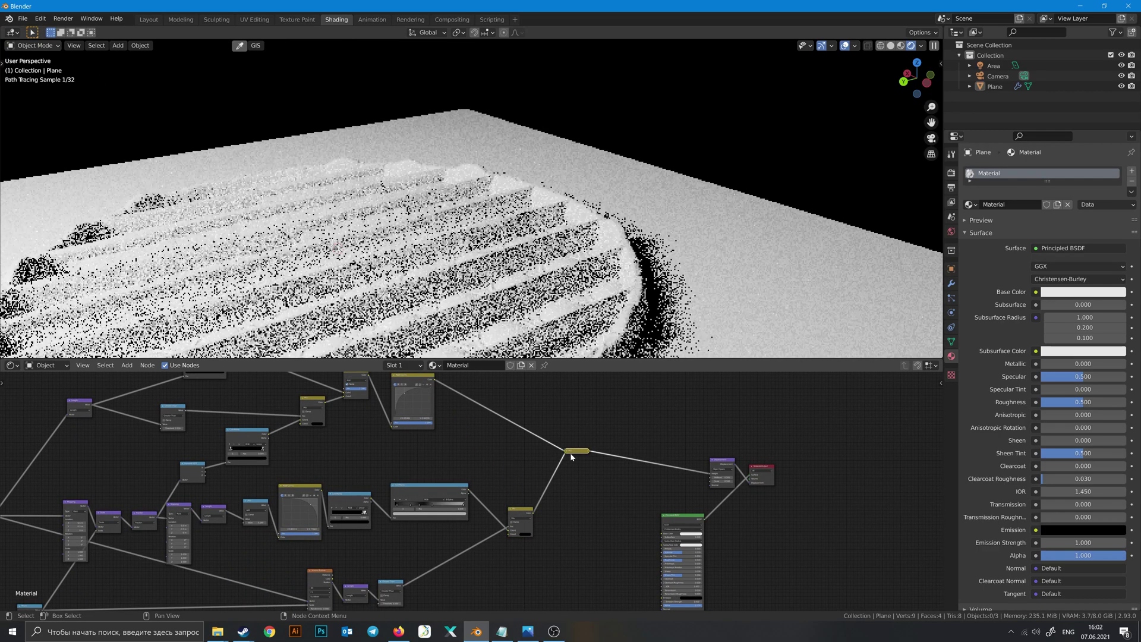
click(567, 451)
drag(575, 451, 559, 441)
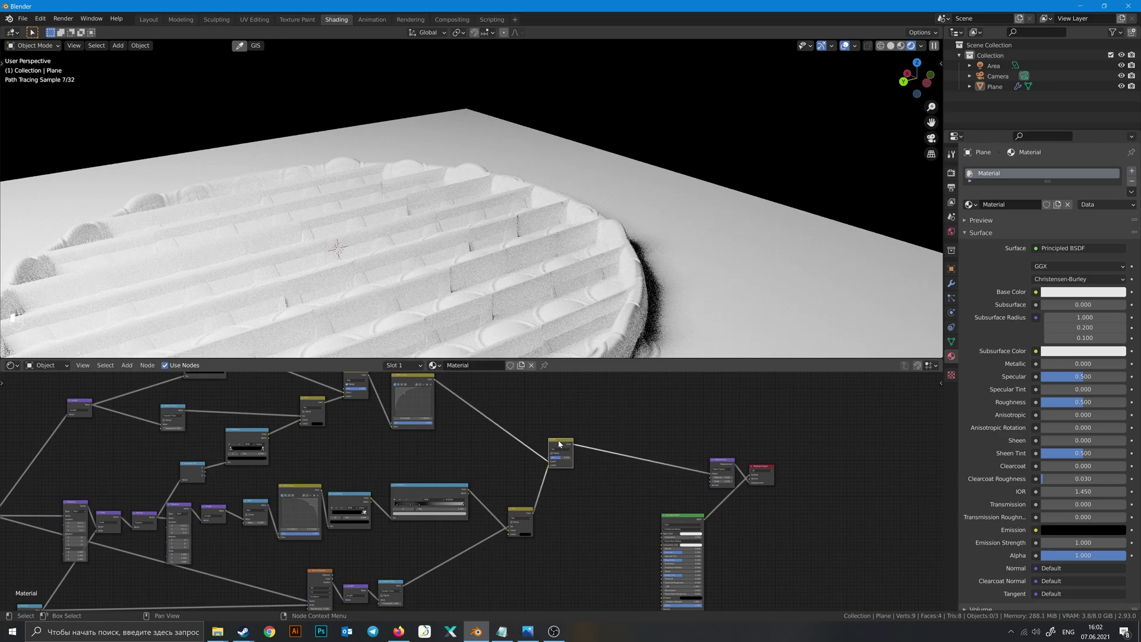
middle_drag(606, 268, 578, 345)
scroll(507, 294, down, 3)
shift+middle_drag(521, 285, 527, 281)
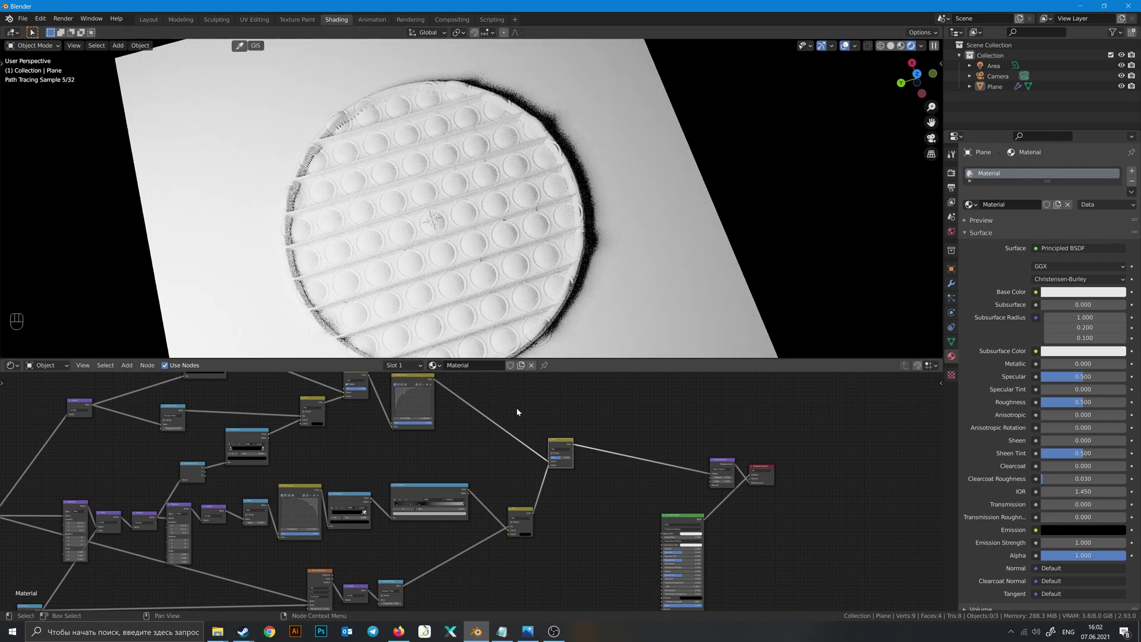
Step: Duplicate the stripe mask's Greater Than node and insert the copy between the Length node and the ring ColorRamp
middle_drag(367, 469, 558, 474)
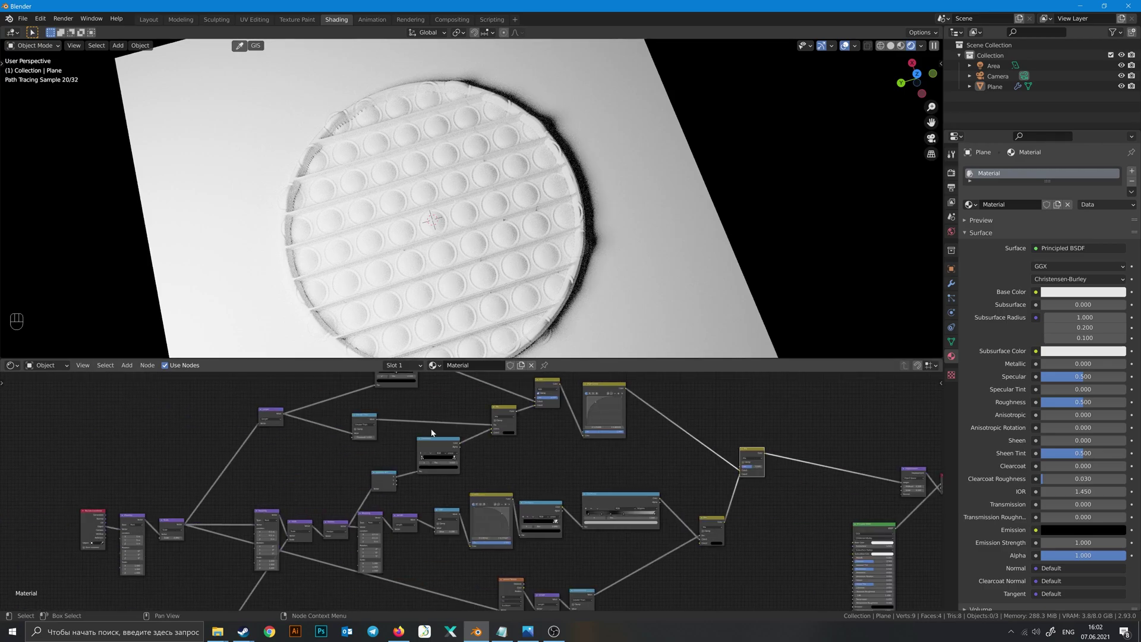
middle_drag(415, 426, 418, 450)
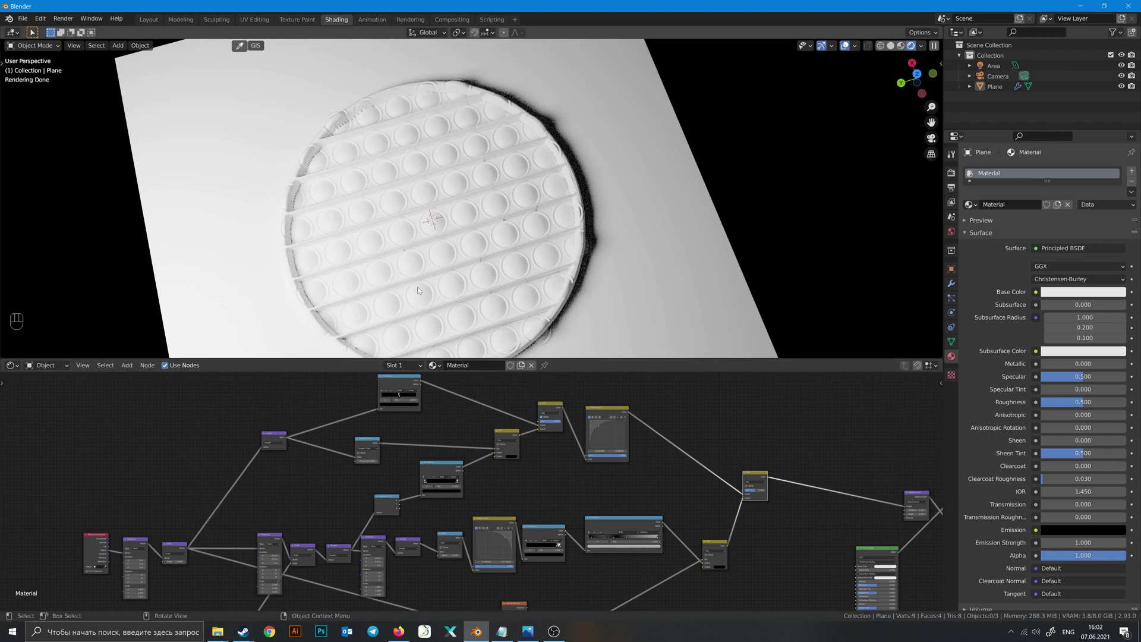
middle_drag(464, 414, 544, 457)
click(546, 433)
click(456, 473)
key(shift+d)
click(424, 444)
Step: Set the stripe mask's Greater Than threshold to 0.550
scroll(451, 456, up, 4)
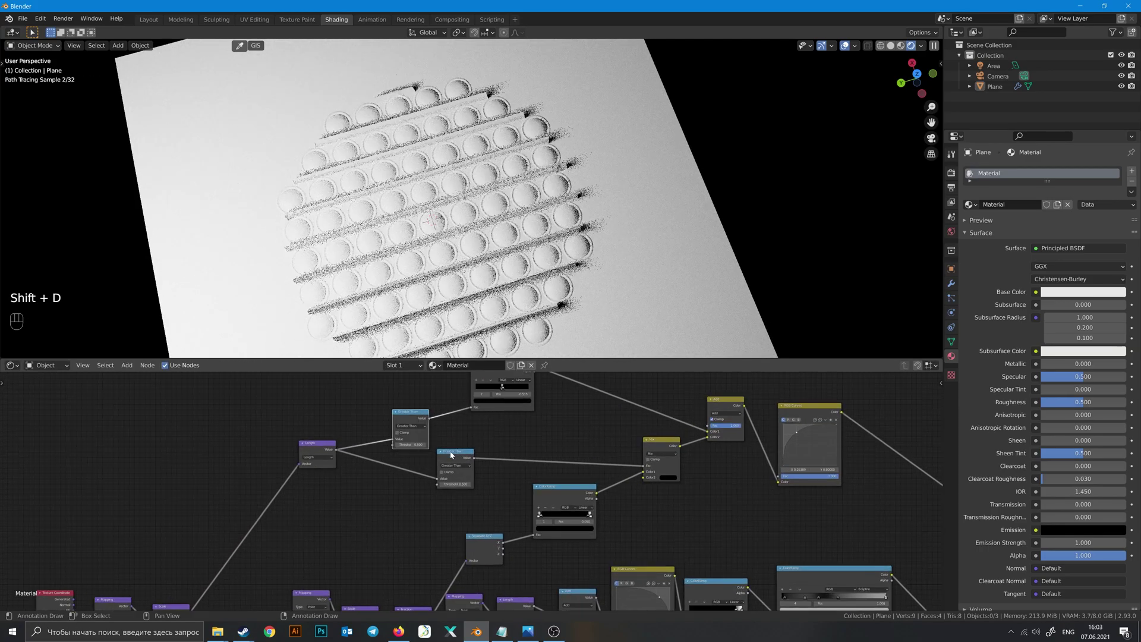
scroll(450, 455, up, 2)
middle_drag(462, 427, 502, 461)
scroll(499, 493, up, 3)
text(5)
key(Return)
Step: Change the duplicated Math node before the ring ColorRamp to Add with a value of -0.05
click(459, 452)
click(435, 473)
click(439, 477)
text(-)
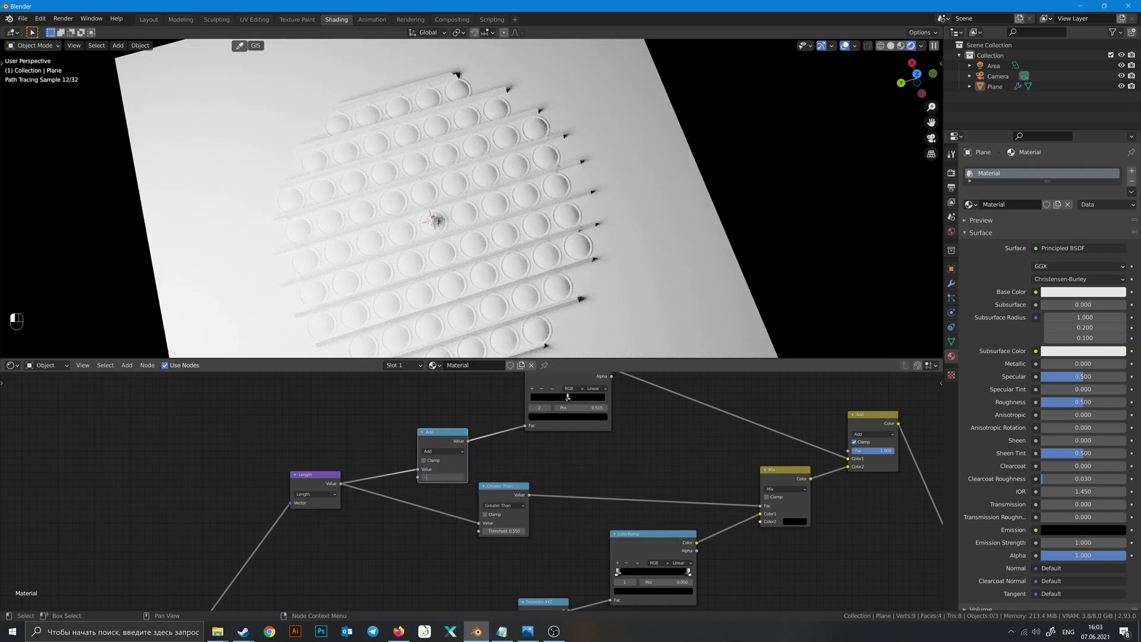
text(0.05)
key(Return)
middle_drag(511, 285, 528, 269)
shift+middle_drag(546, 208, 608, 176)
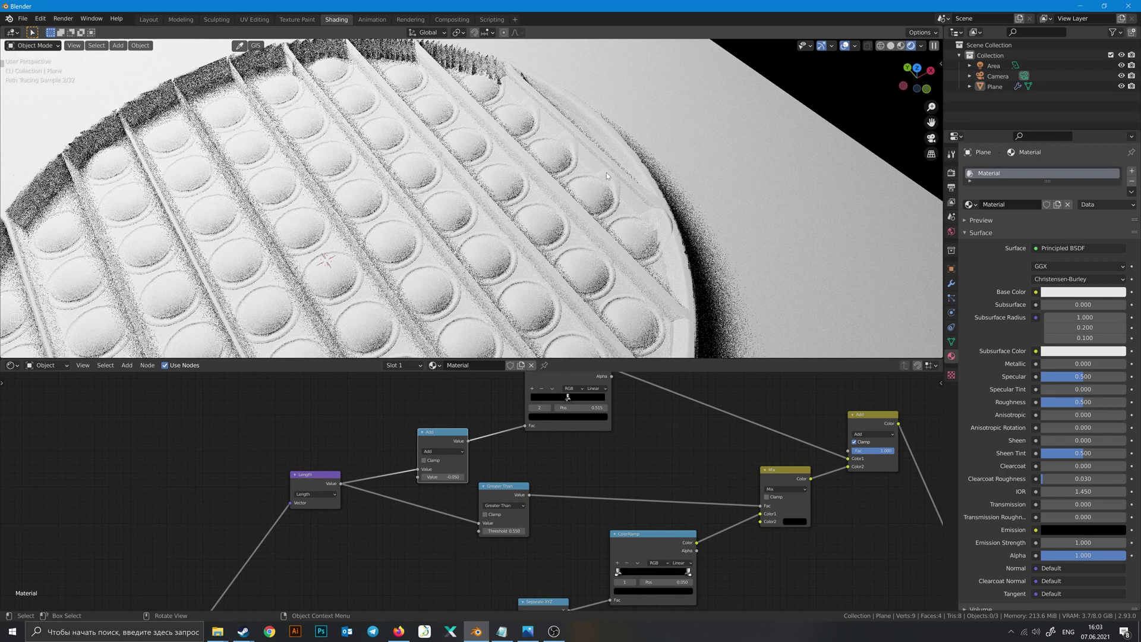
Step: Nudge the control point of the ring-and-stripe RGB Curves slightly higher and towards lower input values
middle_drag(700, 495, 462, 396)
scroll(578, 434, down, 3)
middle_drag(618, 428, 538, 497)
scroll(585, 441, up, 2)
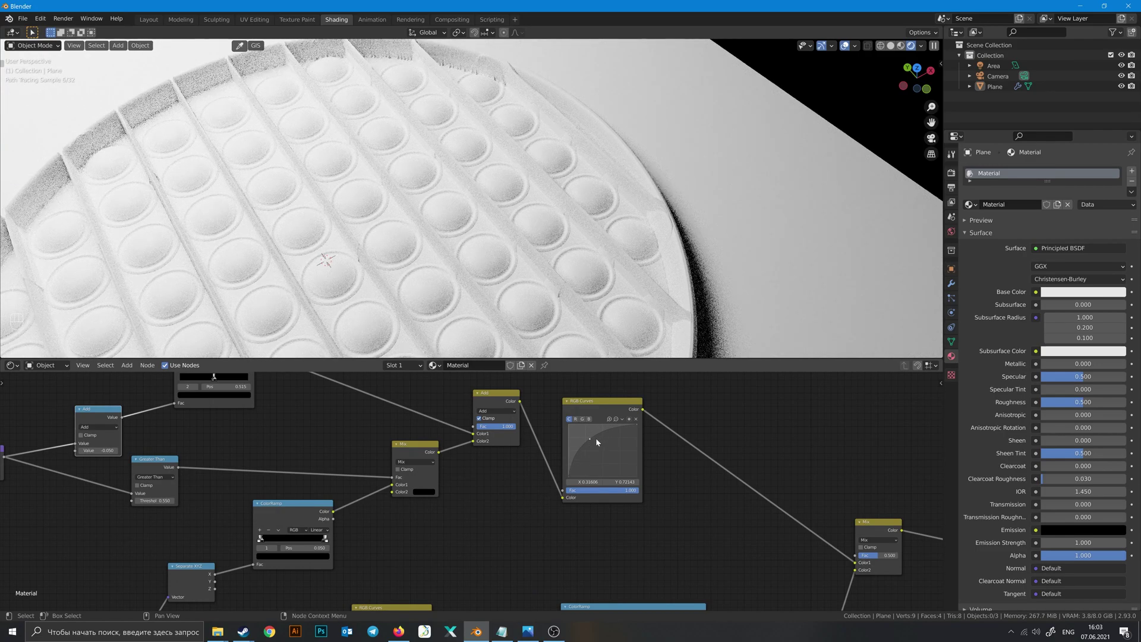
drag(590, 438, 588, 436)
Step: Set the value of the Add node after the dot chain's Length node to 0.250
middle_drag(515, 487, 555, 394)
middle_drag(572, 529, 632, 523)
scroll(586, 500, up, 3)
scroll(632, 523, up, 3)
middle_drag(557, 498, 602, 506)
middle_drag(530, 434, 501, 453)
scroll(478, 482, up, 1)
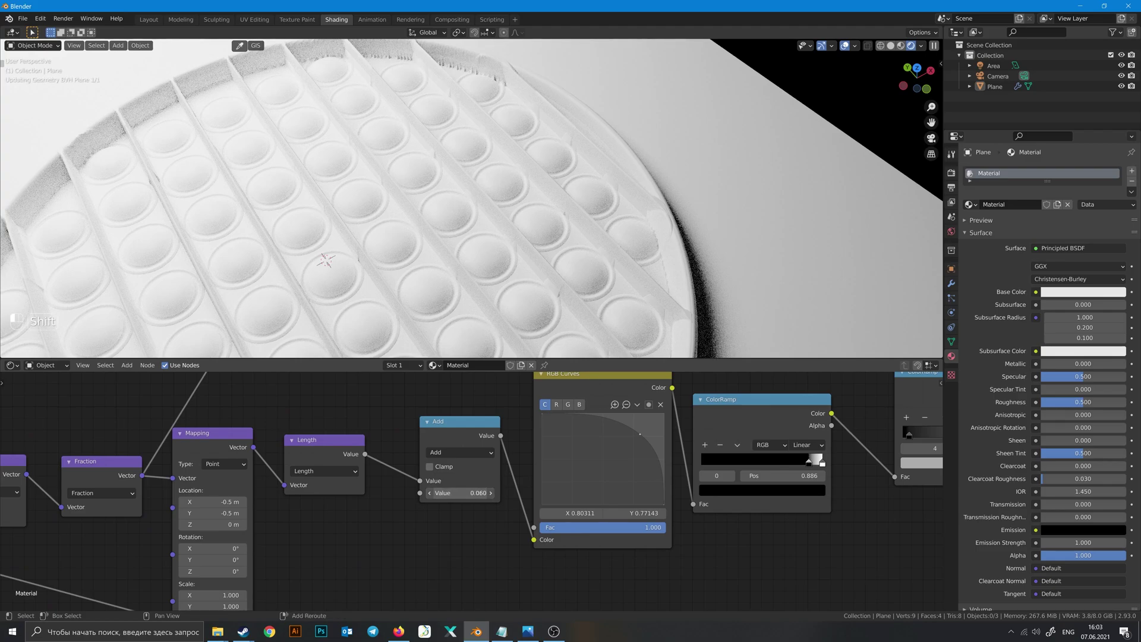
key(ctrl+z)
key(shift)
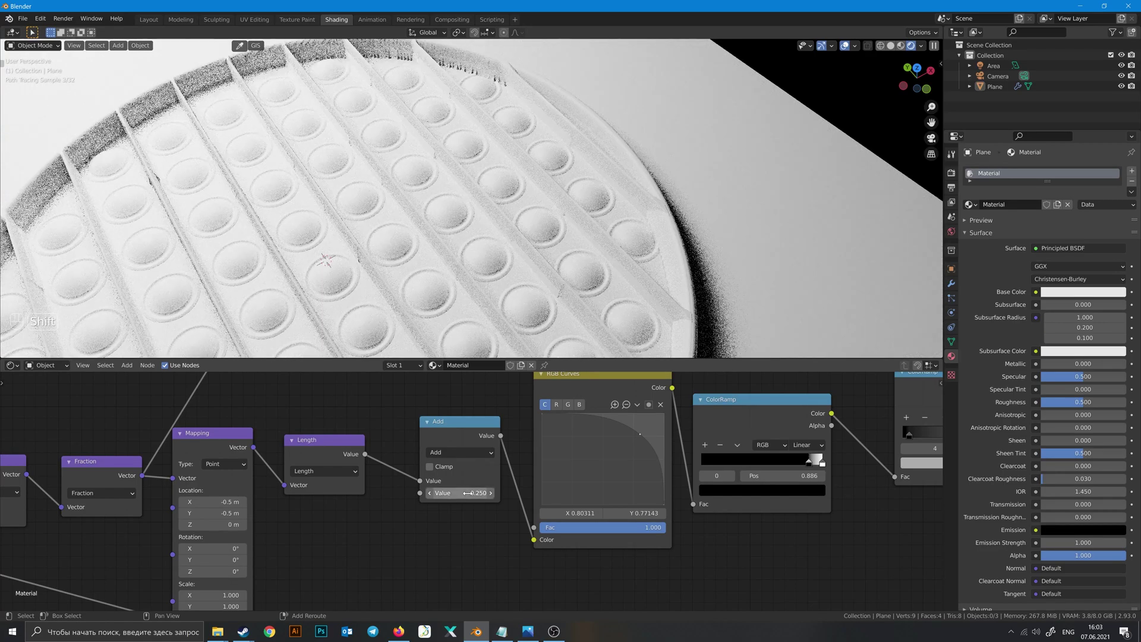
scroll(547, 178, down, 5)
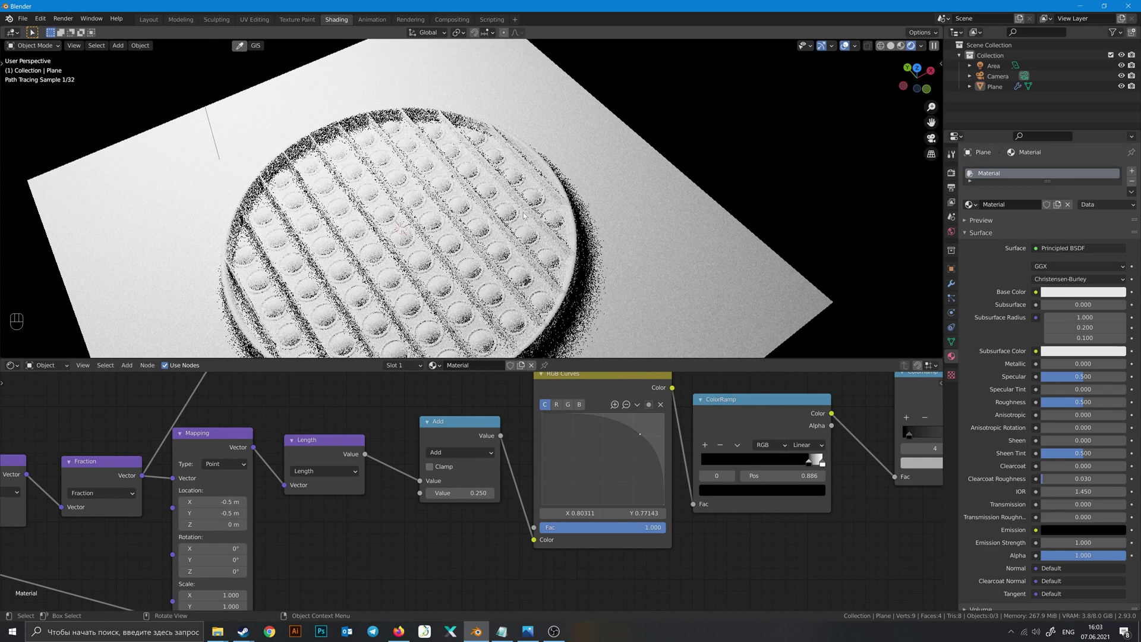
middle_drag(503, 144, 590, 151)
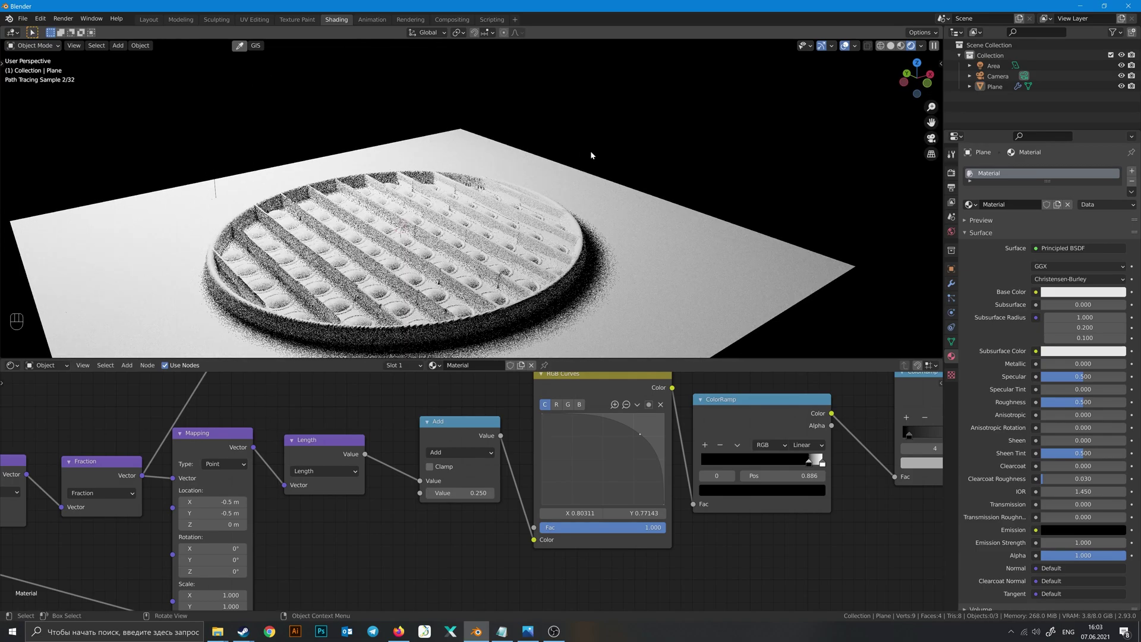
Step: Brighten the last colour stop, at position 1.000, of the dot chain's B-Spline ColorRamp
middle_drag(841, 438, 352, 416)
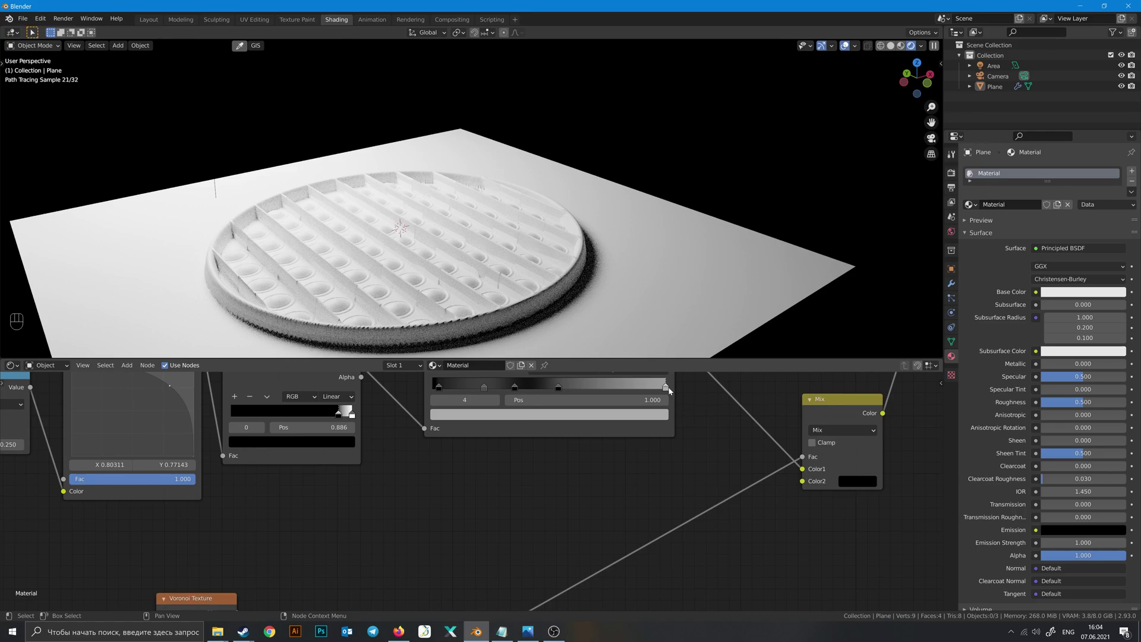
click(530, 414)
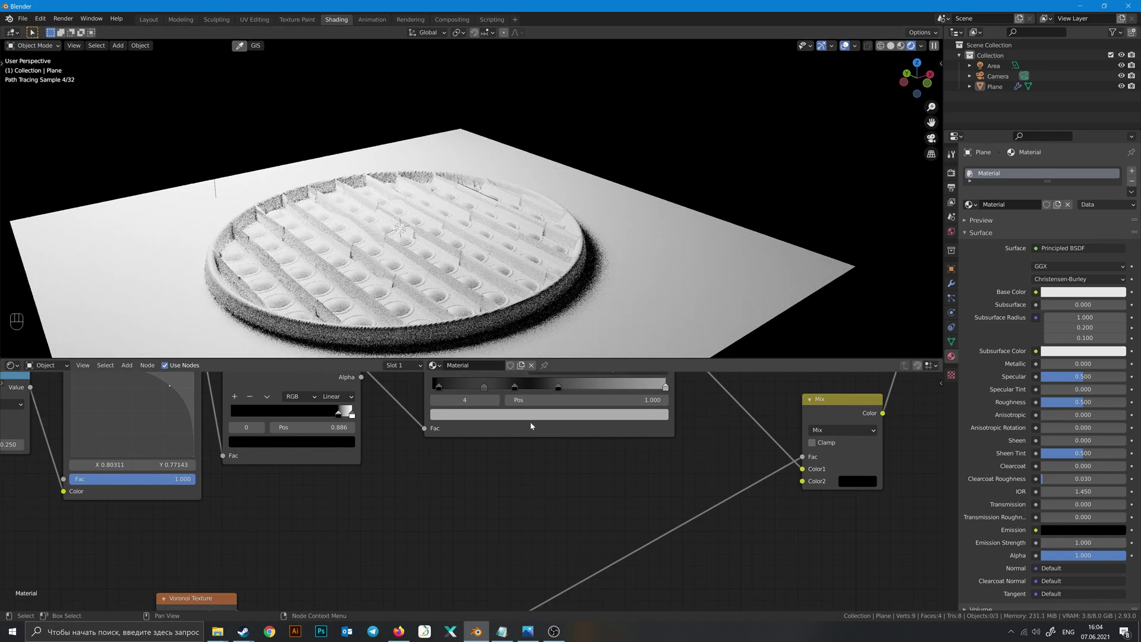
click(530, 415)
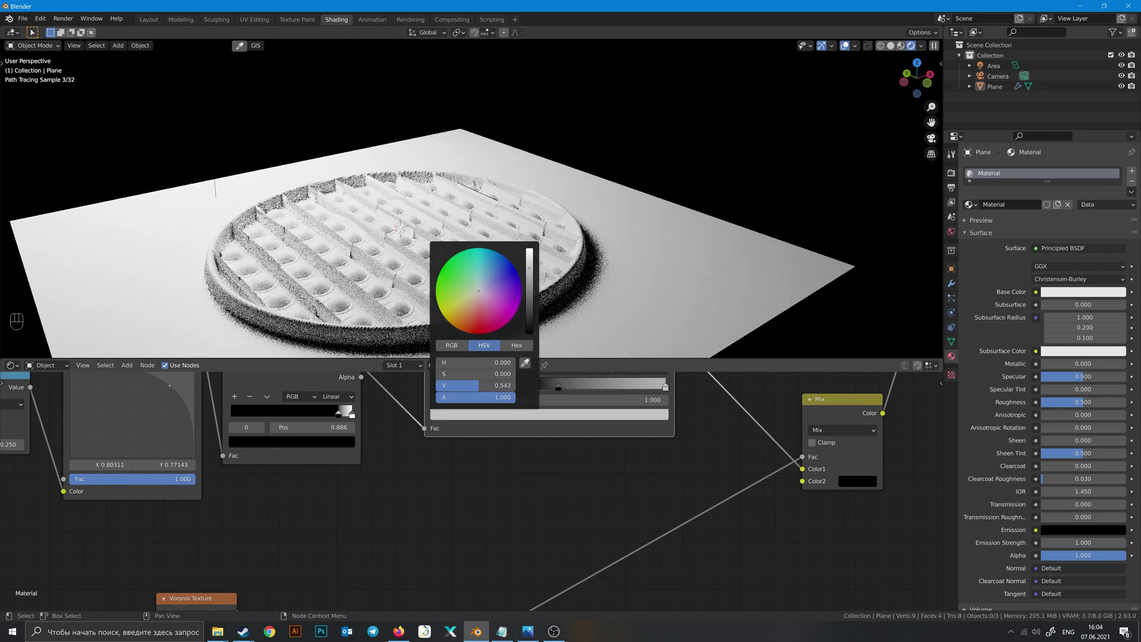
scroll(572, 283, down, 2)
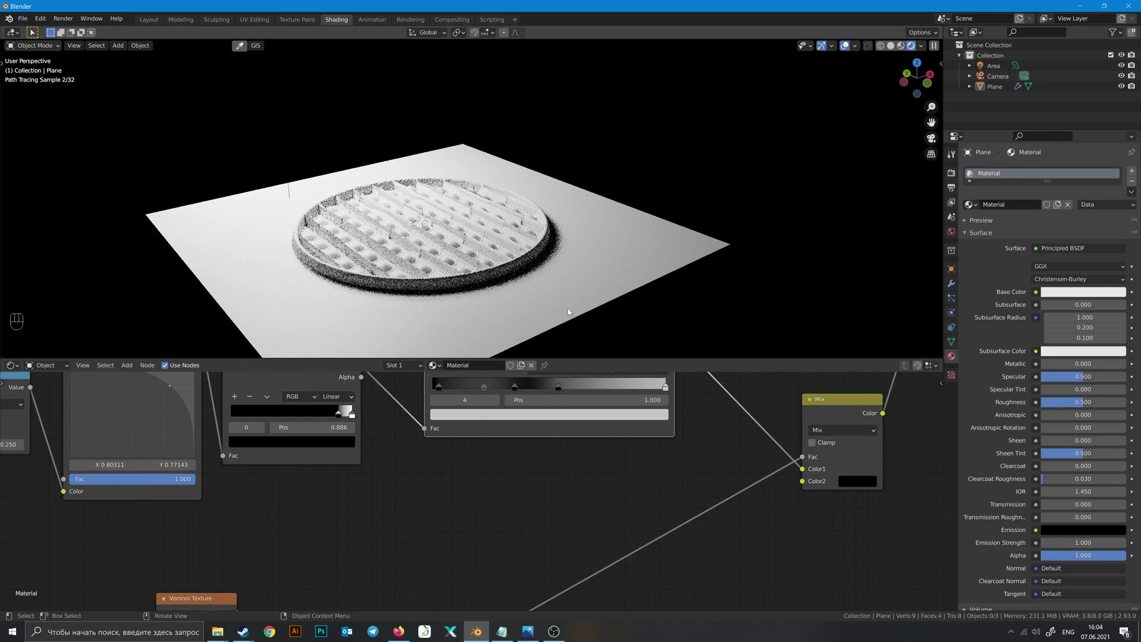
click(530, 415)
scroll(497, 189, down, 2)
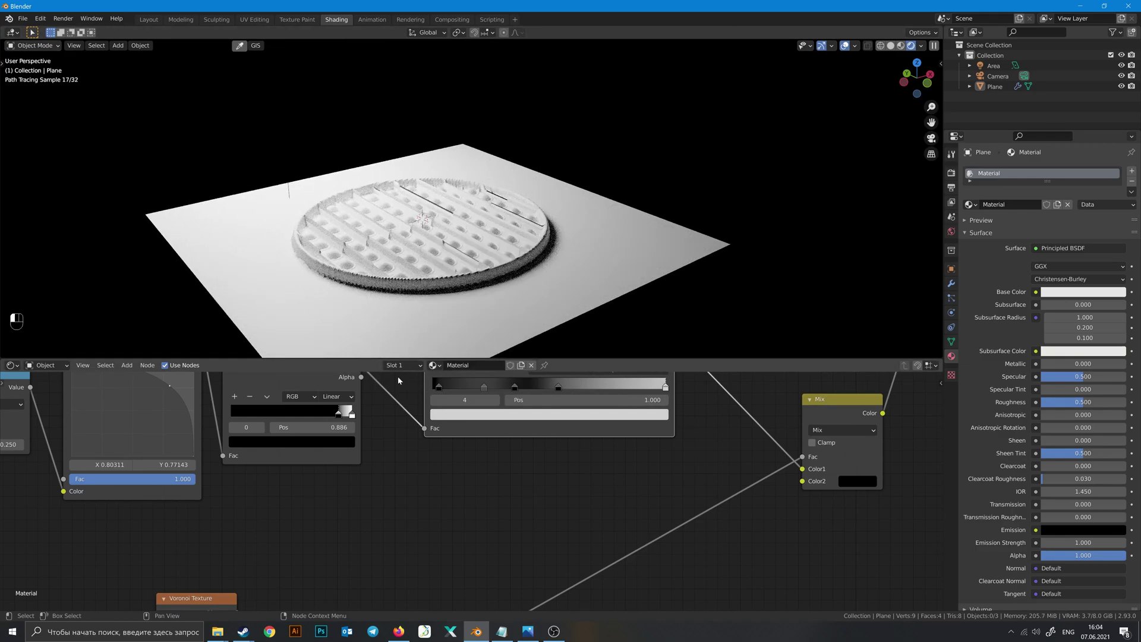
middle_drag(497, 189, 496, 228)
shift+middle_drag(417, 391, 609, 528)
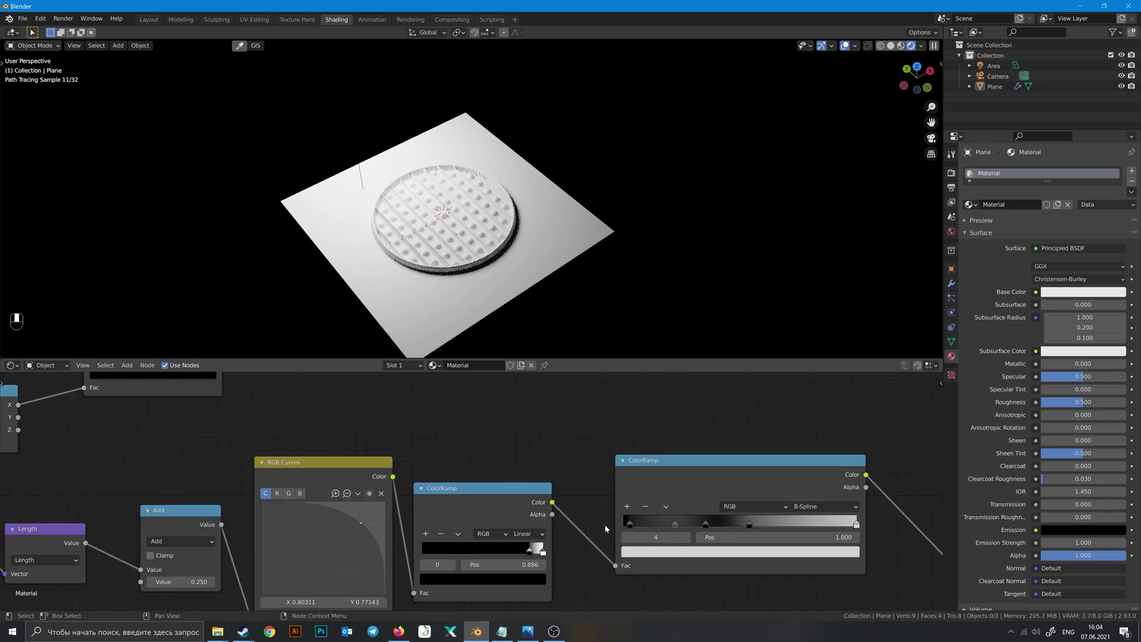
scroll(441, 235, down, 1)
scroll(440, 235, down, 2)
scroll(398, 535, down, 3)
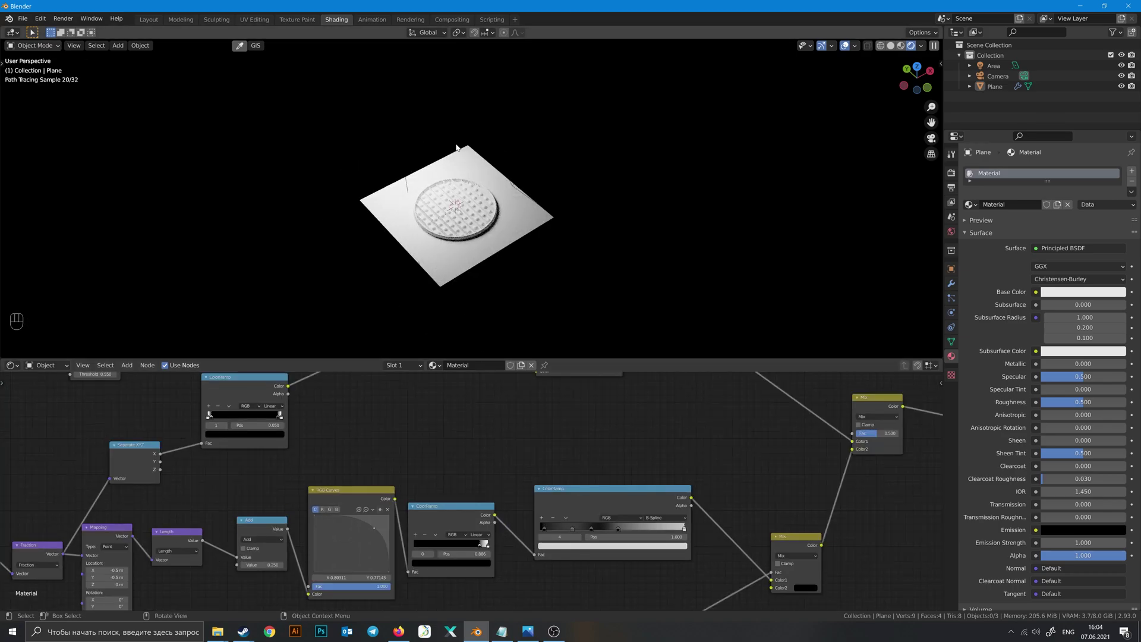
Step: Preview the first Scale node's output on the plane
scroll(582, 433, down, 3)
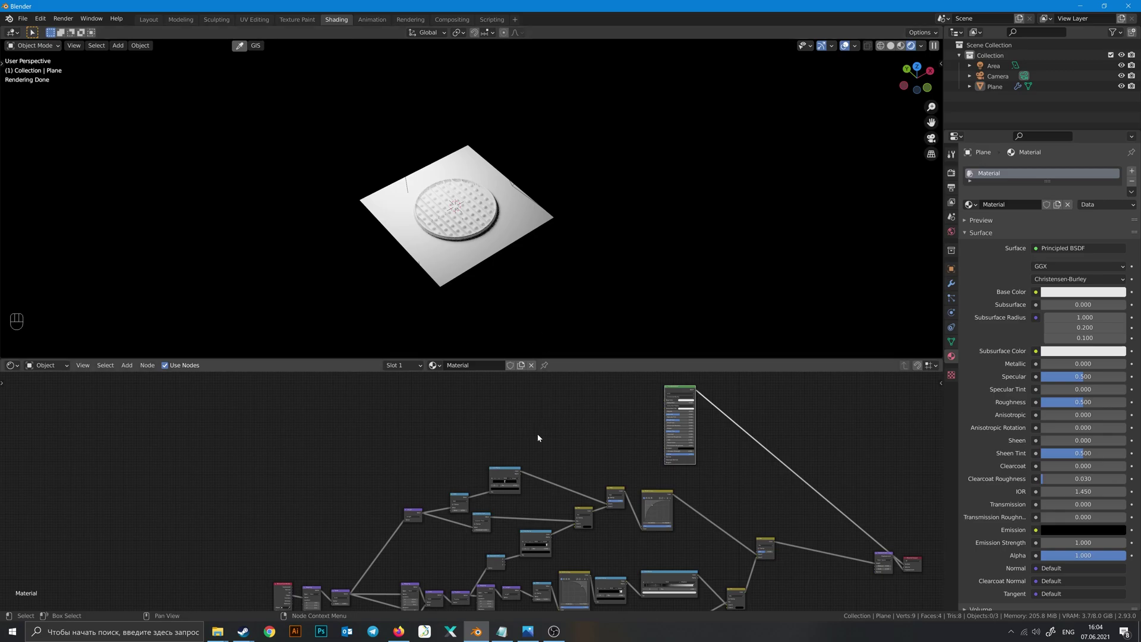
middle_drag(477, 528, 502, 472)
middle_drag(440, 511, 415, 467)
ctrl+shift+click(443, 491)
middle_drag(435, 422, 416, 542)
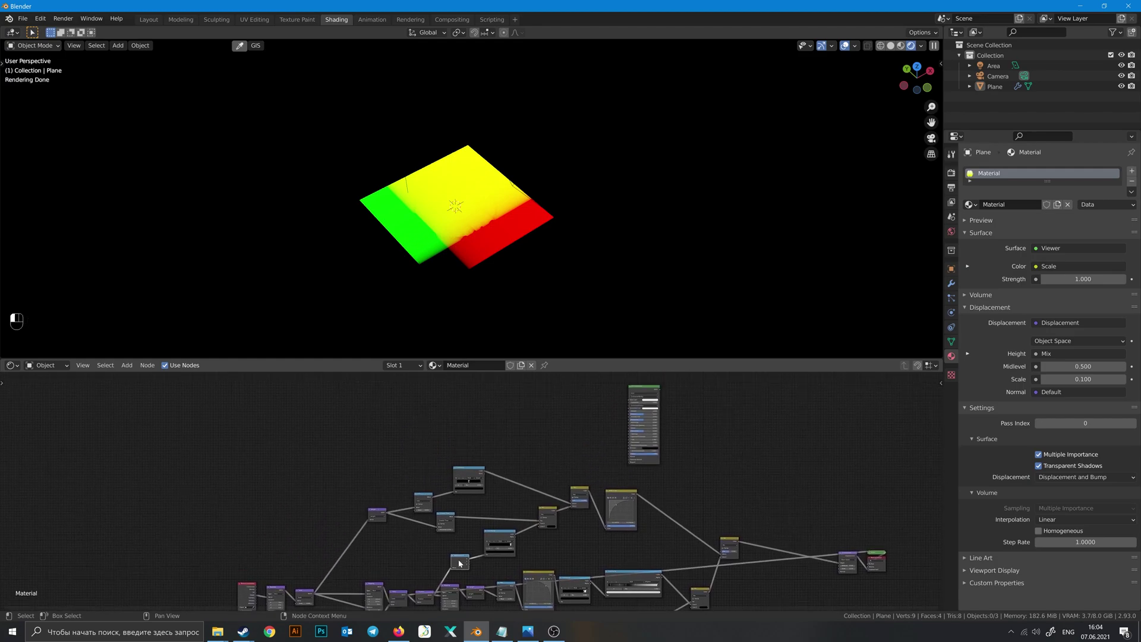
Step: Duplicate the Separate XYZ node above the ring chain, feed it from the dot chain's Scale node before Fraction, and preview its output
key(shift+d)
click(428, 561)
scroll(398, 596, up, 2)
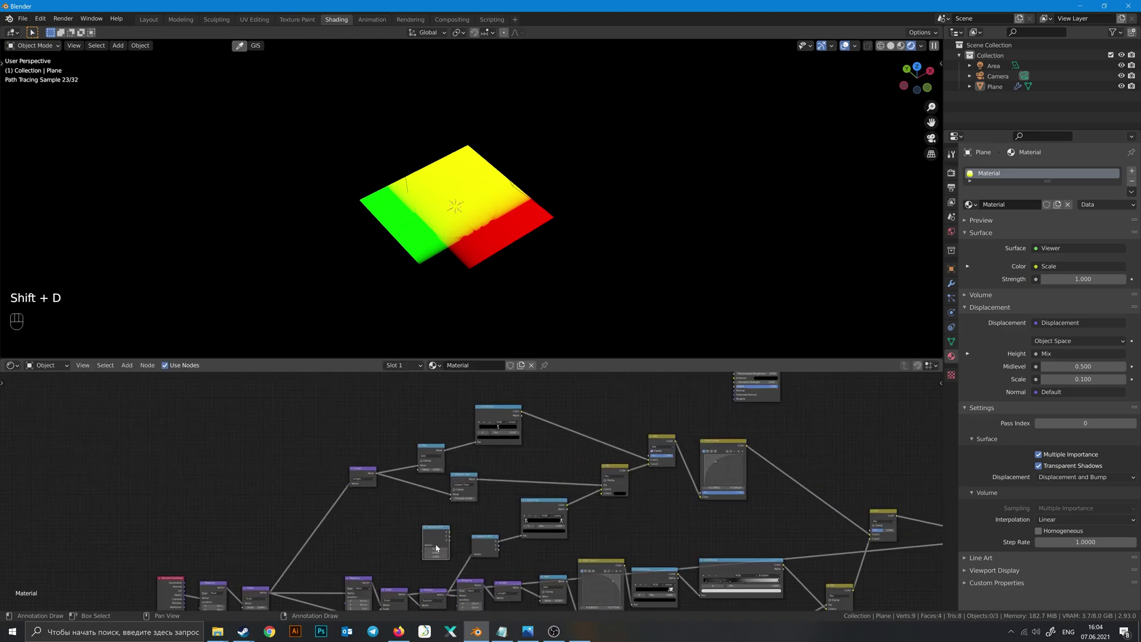
drag(409, 591, 441, 403)
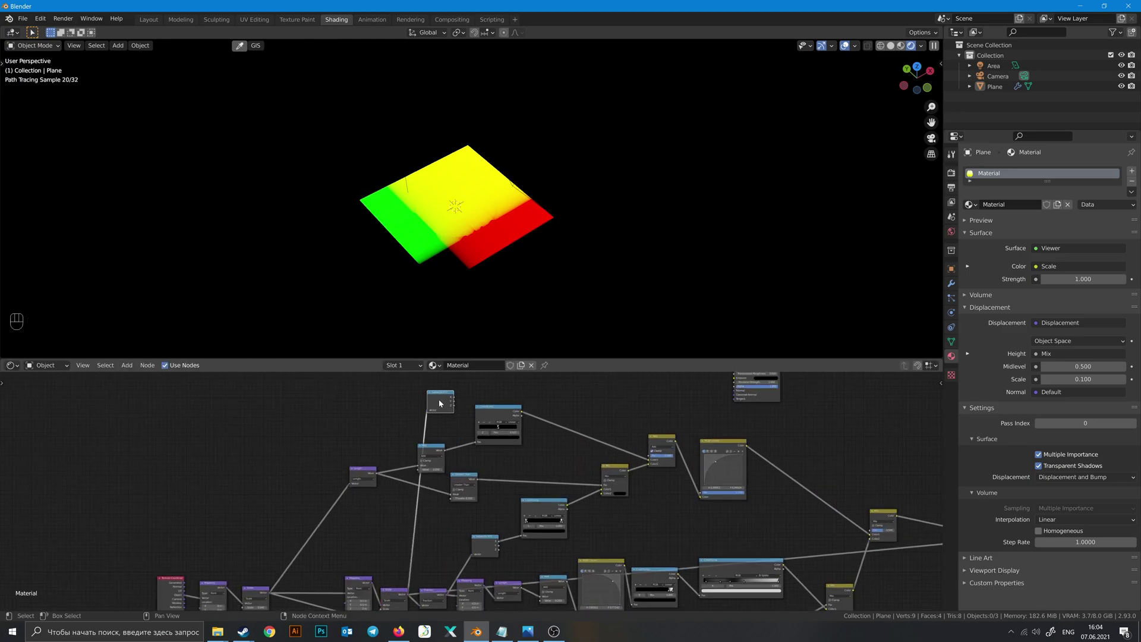
ctrl+shift+click(440, 403)
Step: Duplicate the ring's ColorRamp above the new Separate XYZ node and feed it from that node's X output
middle_drag(440, 404, 388, 477)
scroll(387, 478, up, 1)
middle_drag(473, 217, 423, 236)
middle_drag(470, 427, 447, 447)
click(424, 511)
key(shift+d)
click(414, 498)
drag(416, 483, 461, 419)
scroll(423, 444, up, 3)
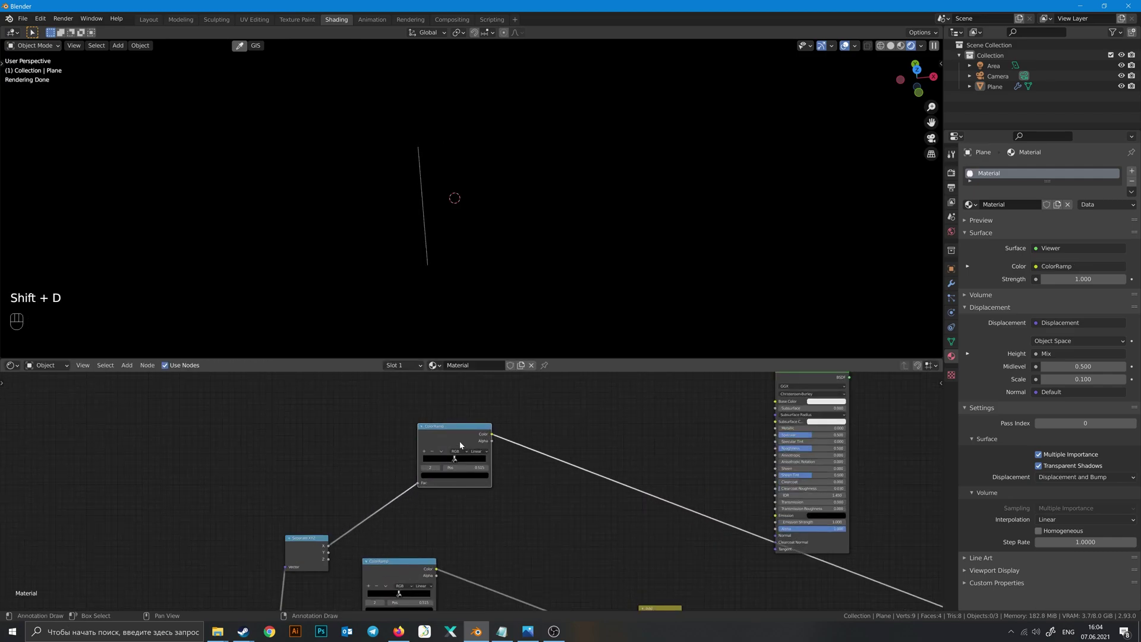
Step: Reset the duplicated ColorRamp to its default gradient and set its colour mode to HSL with Far interpolation
key(BackSpace)
middle_drag(509, 429, 506, 480)
scroll(469, 484, up, 3)
click(450, 469)
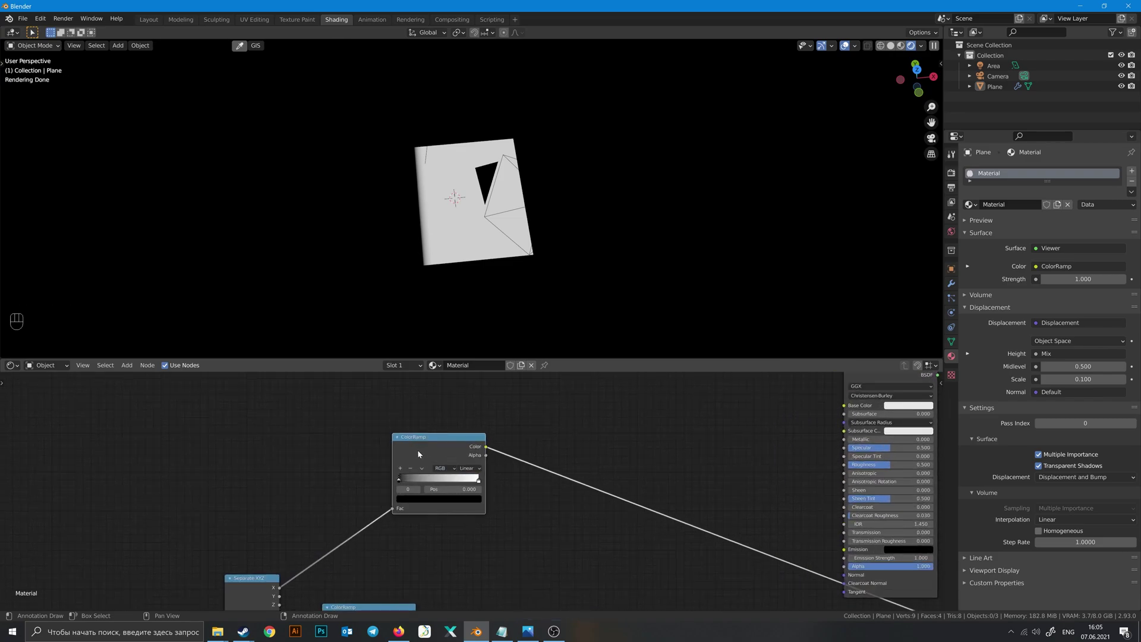
click(449, 467)
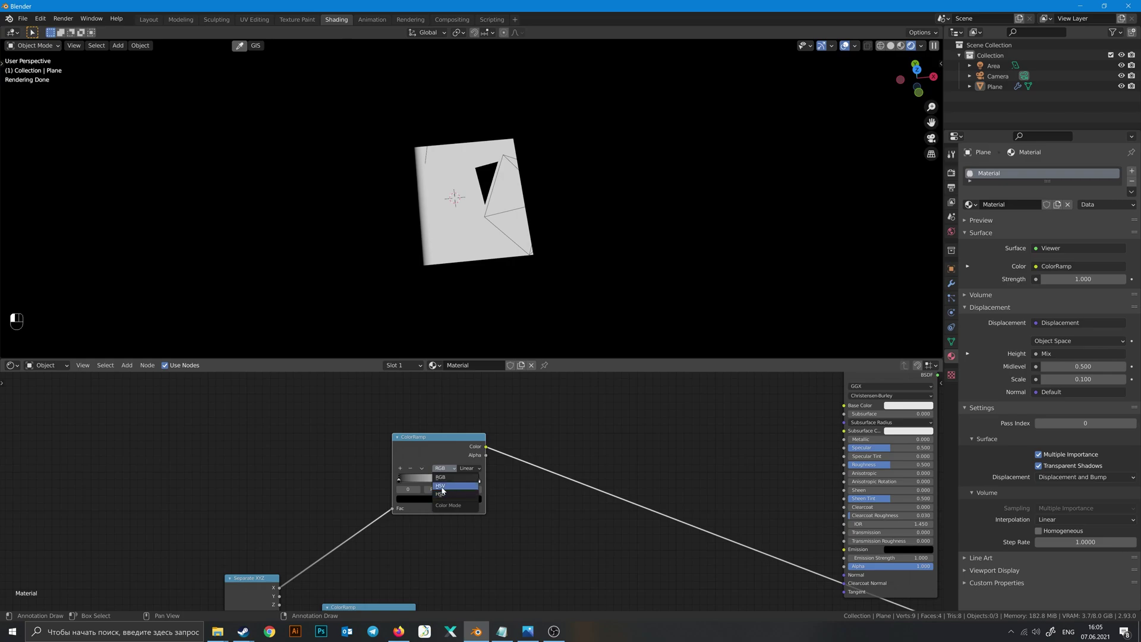
click(445, 494)
click(469, 469)
click(469, 486)
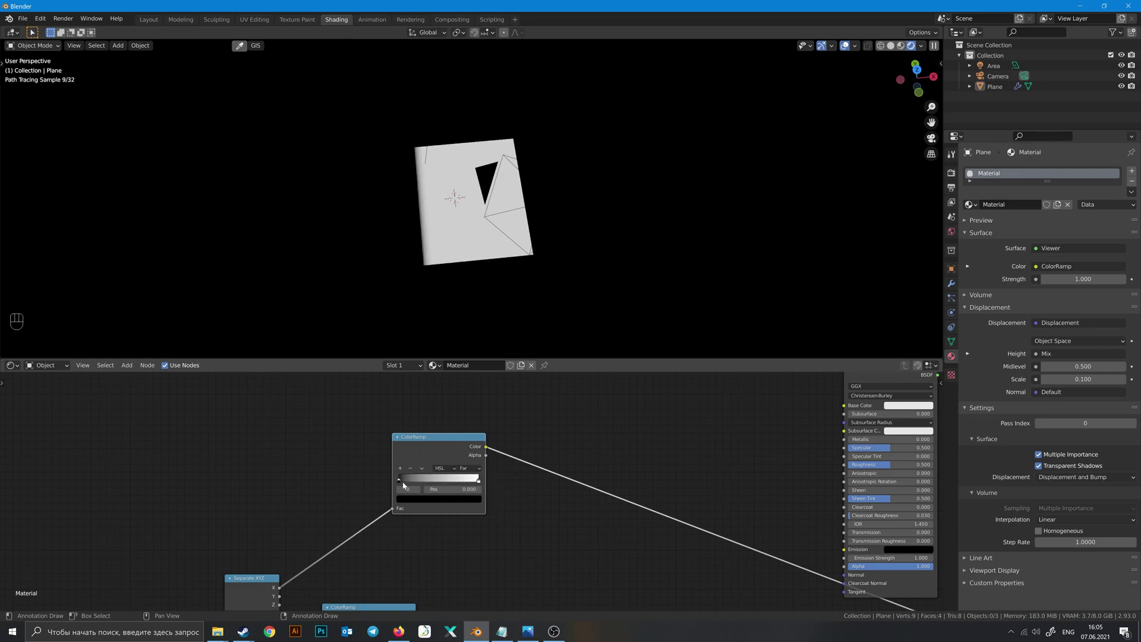
Step: Colour the HSL ColorRamp's first stop magenta and its last stop red to form a rainbow gradient
click(420, 499)
drag(465, 441, 463, 409)
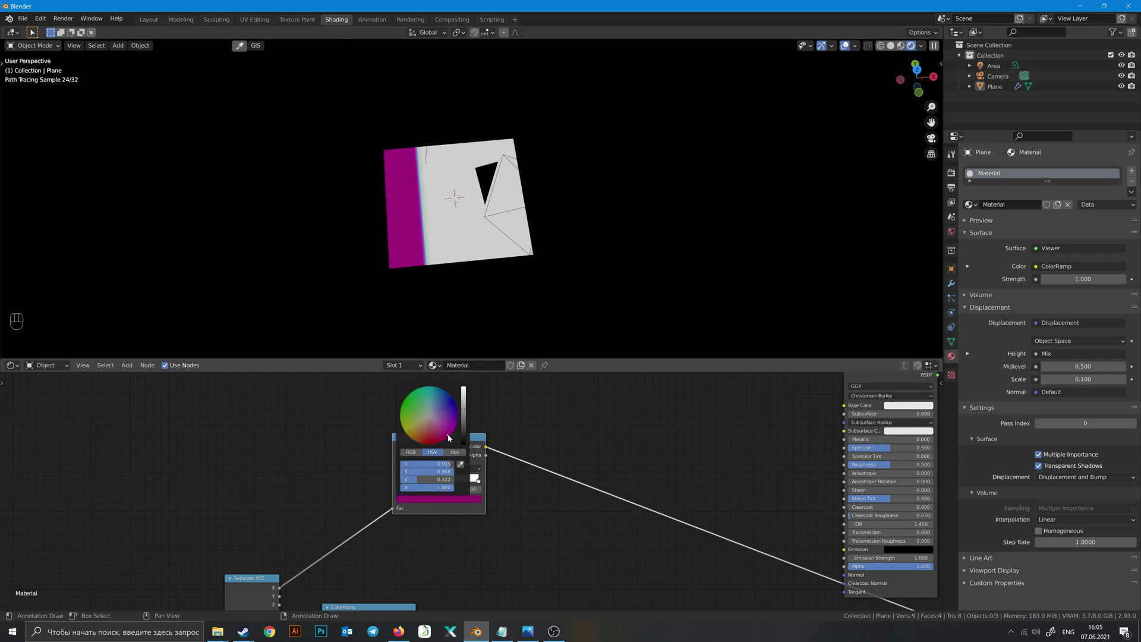
key(BackSpace)
drag(430, 420, 430, 444)
scroll(454, 215, up, 4)
middle_drag(443, 222, 390, 220)
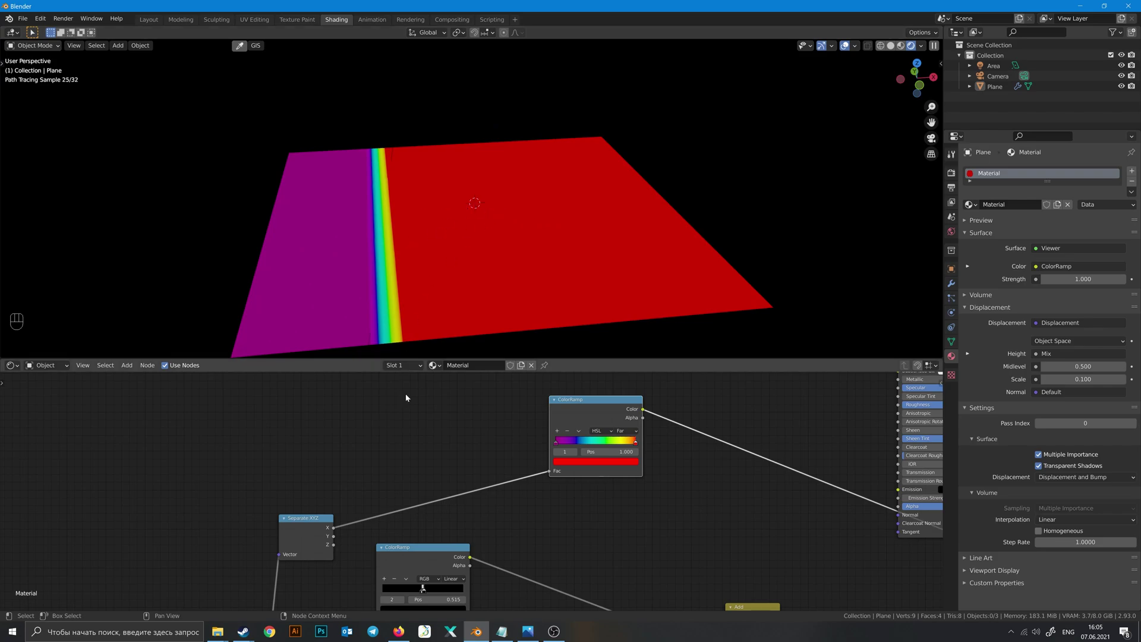
Step: Add a Map Range node between the new Separate XYZ node and the rainbow ColorRamp
shift+middle_drag(422, 400, 467, 392)
scroll(461, 401, down, 6)
key(shift+a)
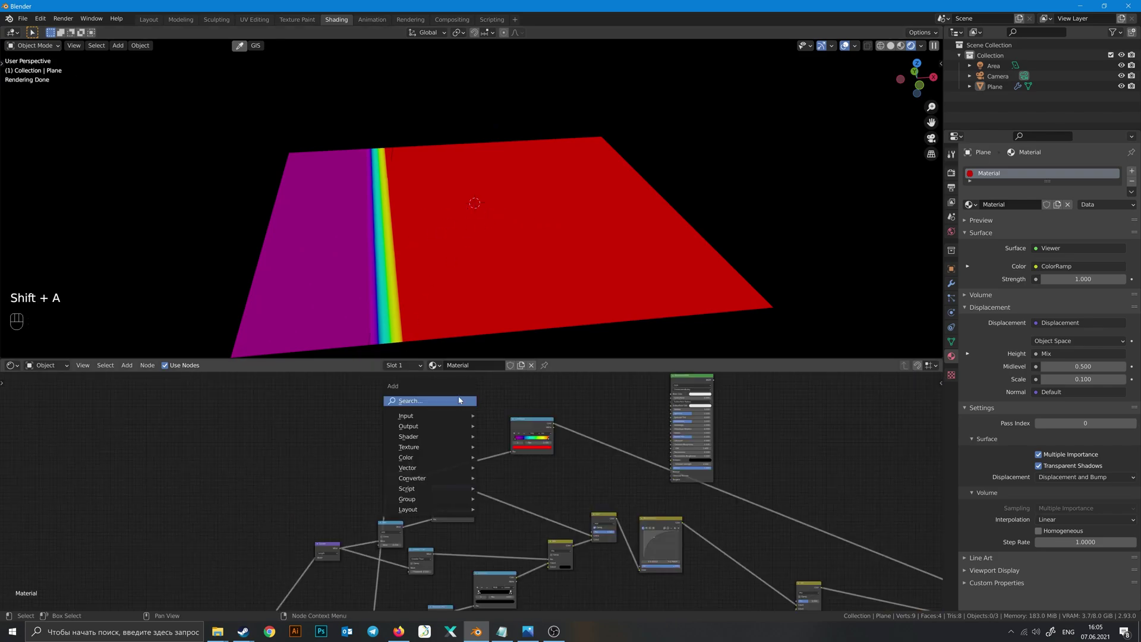
click(461, 400)
text(map)
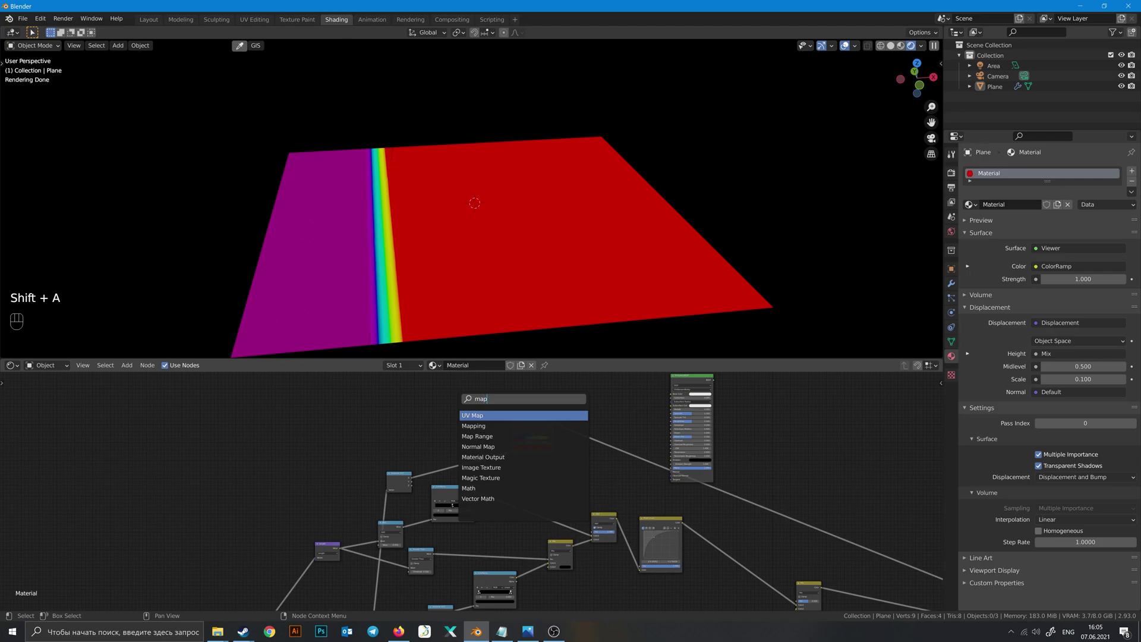
key(Down)
key(Down)
key(Return)
Step: Move the Value node up beside the ring's Length node and connect it to the Map Range's From Max
middle_drag(451, 594, 459, 582)
scroll(468, 480, down, 3)
middle_drag(362, 547, 414, 450)
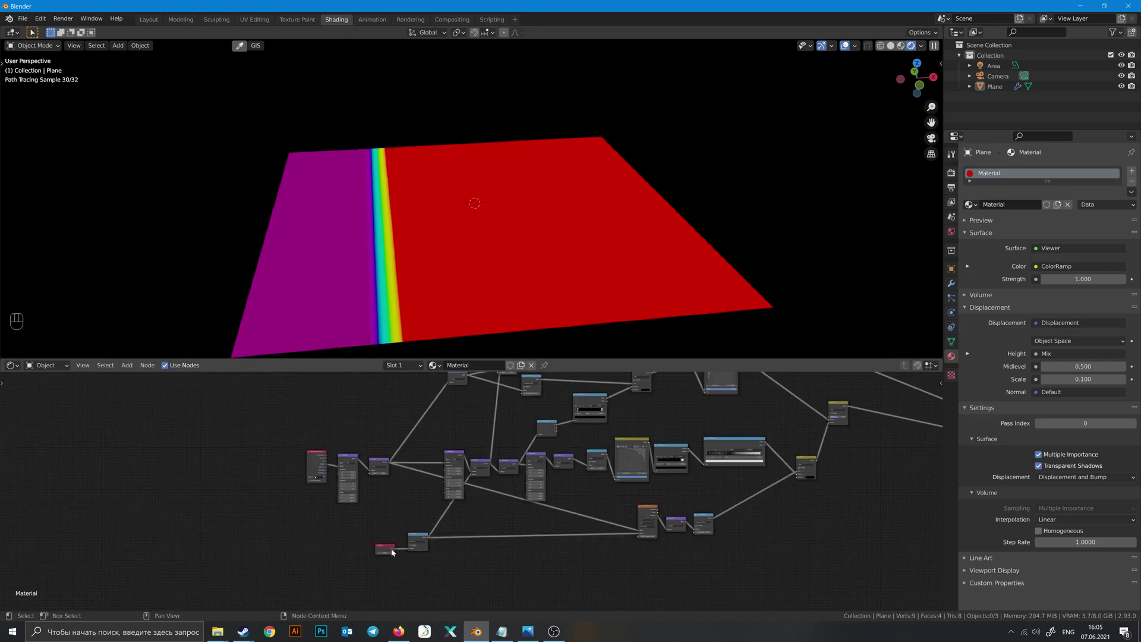
middle_drag(391, 552, 324, 588)
drag(320, 584, 393, 386)
middle_drag(404, 391, 360, 534)
scroll(367, 546, up, 5)
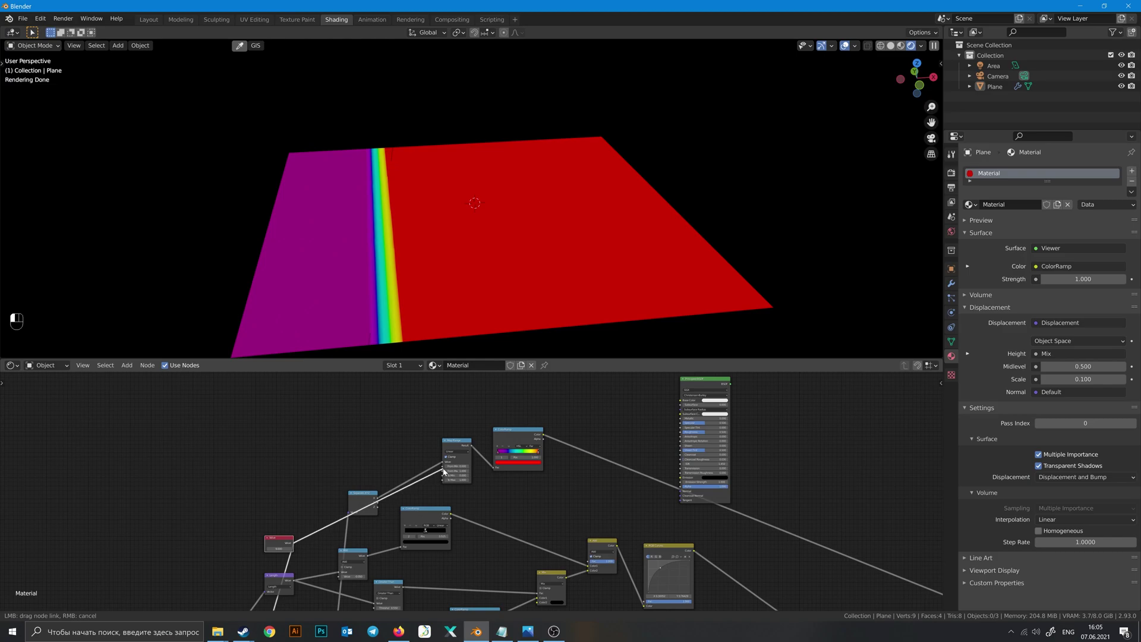
drag(443, 475, 444, 472)
scroll(497, 485, up, 3)
middle_drag(496, 483, 476, 508)
mouse_move(561, 280)
middle_down()
mouse_move(541, 229)
mouse_move(548, 266)
mouse_move(524, 300)
middle_up()
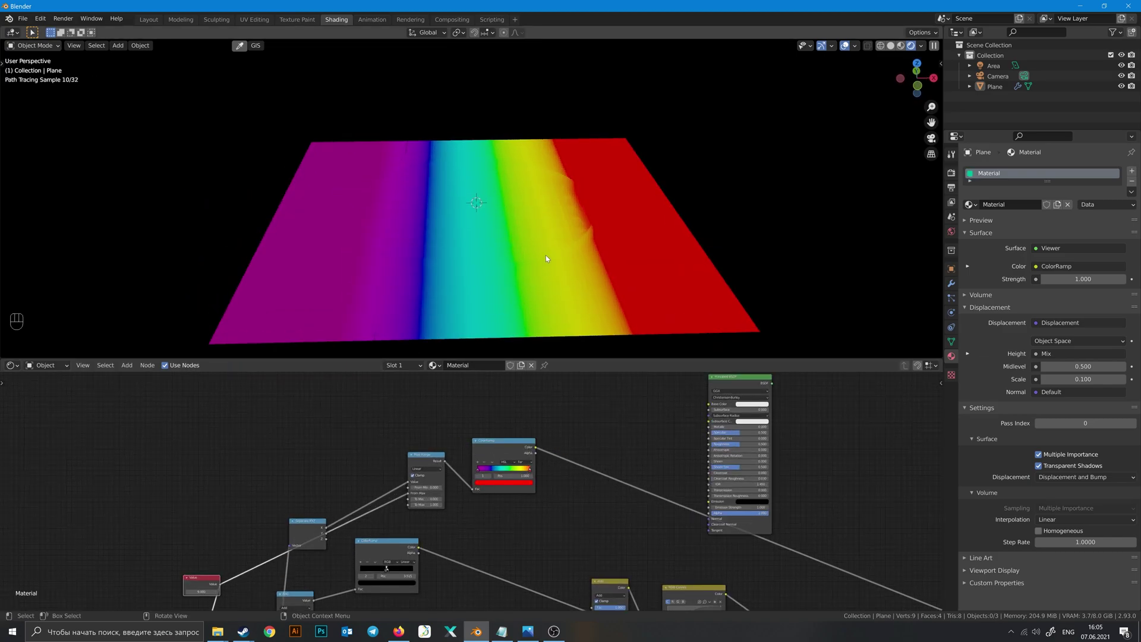
mouse_move(528, 222)
middle_down()
mouse_move(530, 202)
mouse_move(540, 238)
mouse_move(552, 221)
mouse_move(535, 250)
middle_up()
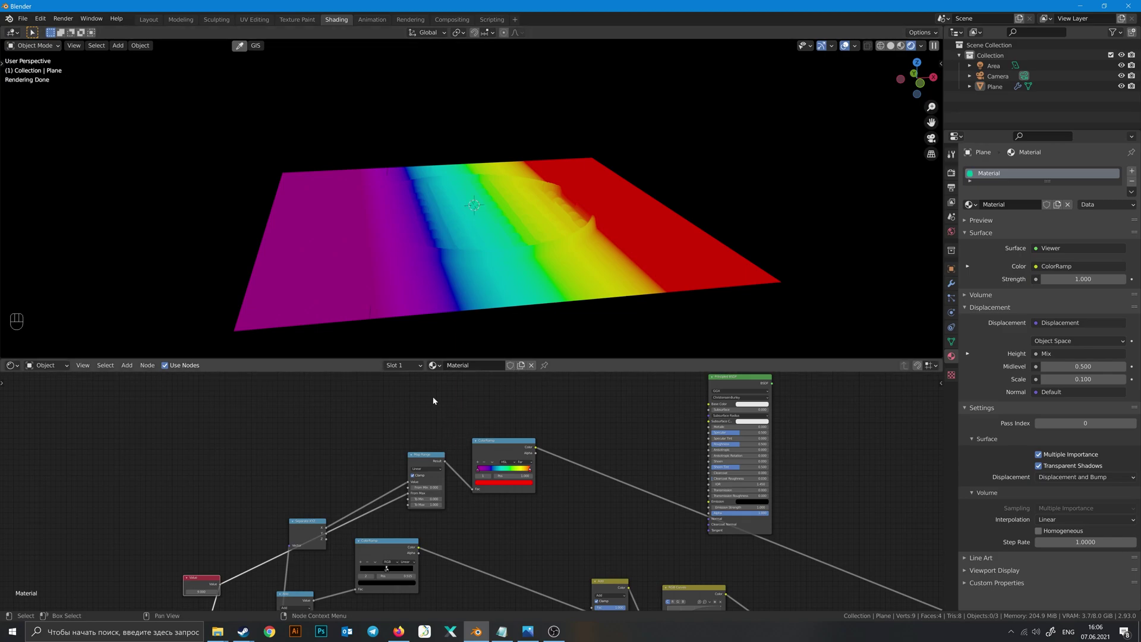
Step: Examine the location offsets of the Mapping node that feeds the dot chain's Scale node
middle_drag(360, 525, 463, 427)
middle_drag(402, 501, 493, 397)
middle_drag(440, 498, 484, 407)
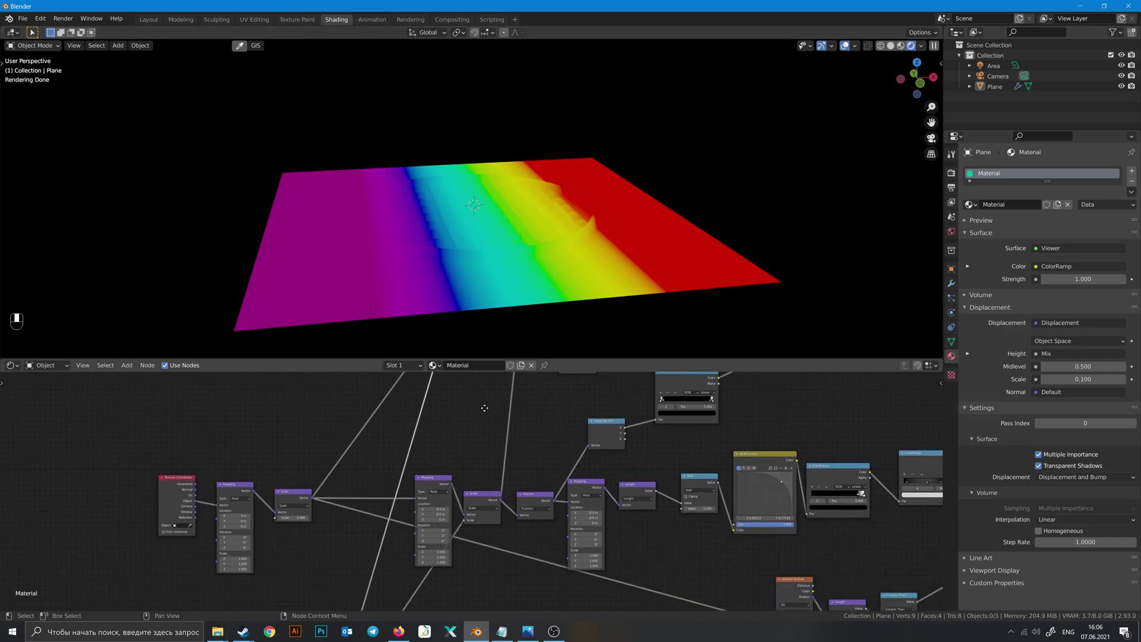
scroll(431, 471, up, 4)
drag(426, 475, 418, 475)
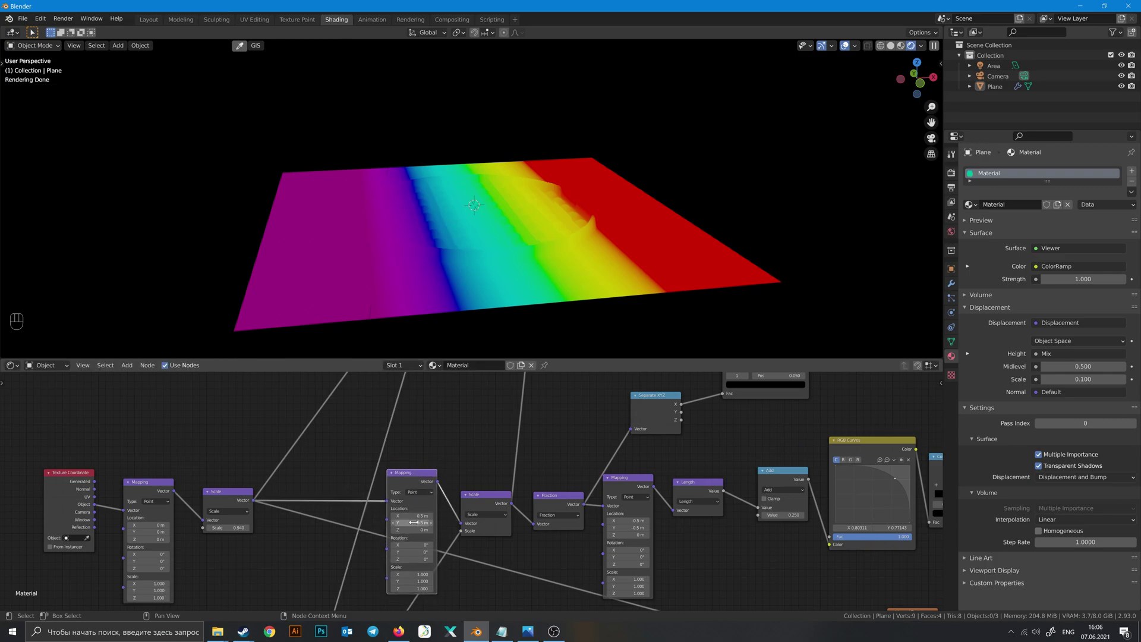
shift+drag(411, 515, 381, 515)
mouse_move(414, 516)
shift+mouse_down()
mouse_move(452, 516)
mouse_move(433, 516)
shift+mouse_up()
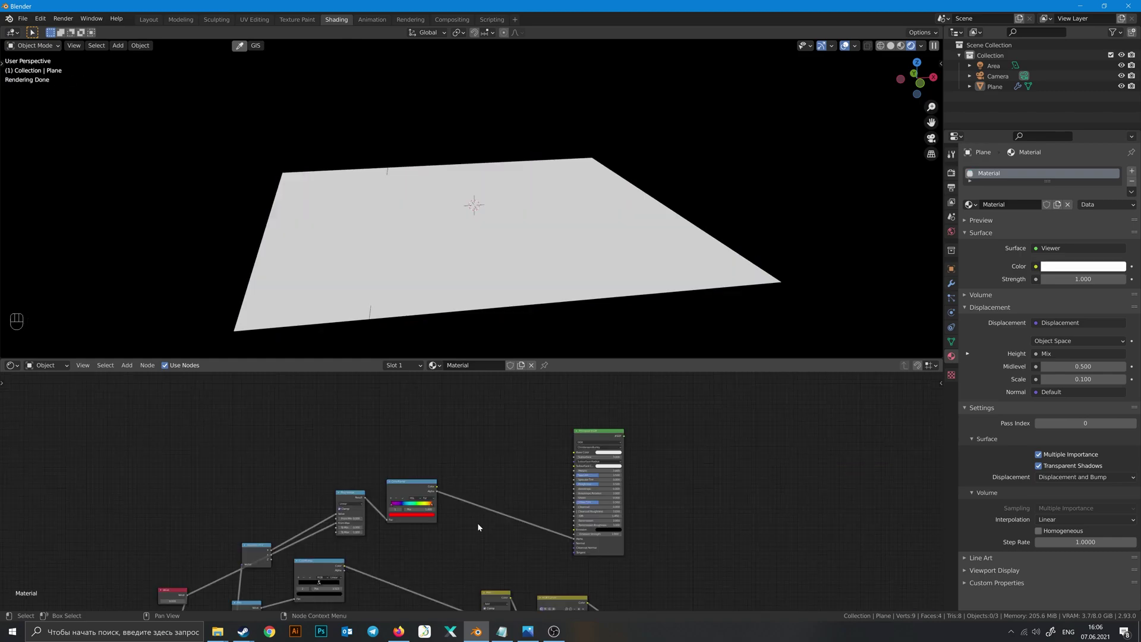
Step: Connect the rainbow ColorRamp to the Principled BSDF's Base Color and output the Principled BSDF as the material surface
ctrl+right_drag(493, 522, 524, 505)
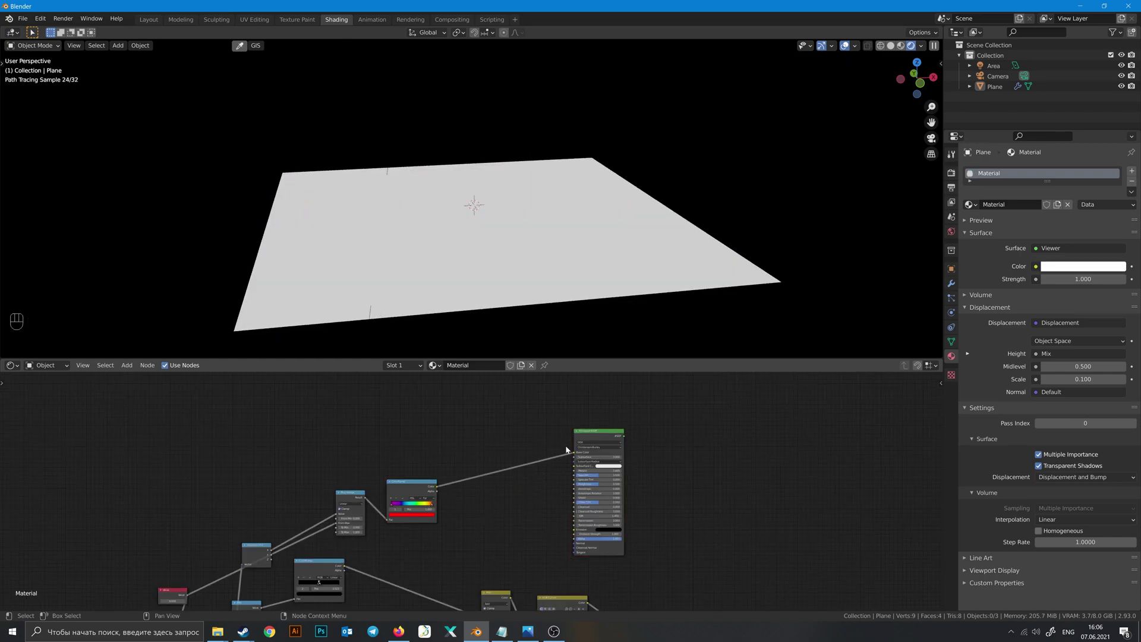
ctrl+shift+click(595, 434)
drag(613, 434, 595, 440)
middle_drag(505, 235, 488, 272)
scroll(503, 294, up, 4)
middle_drag(514, 542, 538, 453)
middle_drag(490, 494, 537, 486)
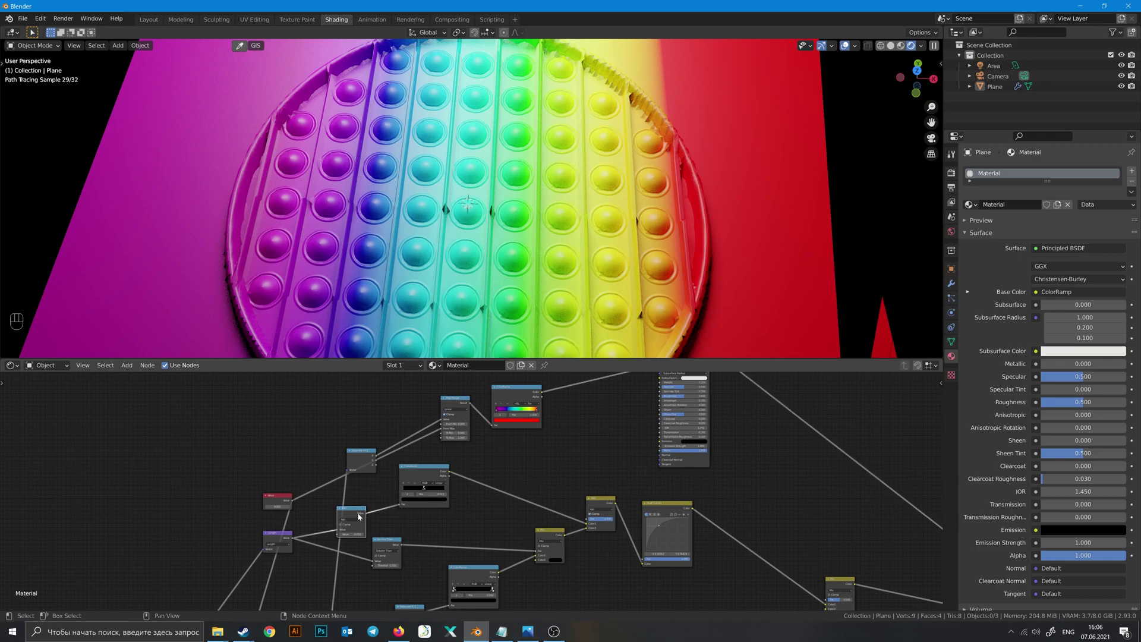
Step: Duplicate the Add node after the ring's Length node, keeping its input link, and place it below the rainbow ColorRamp
key(shift+ctrl+d)
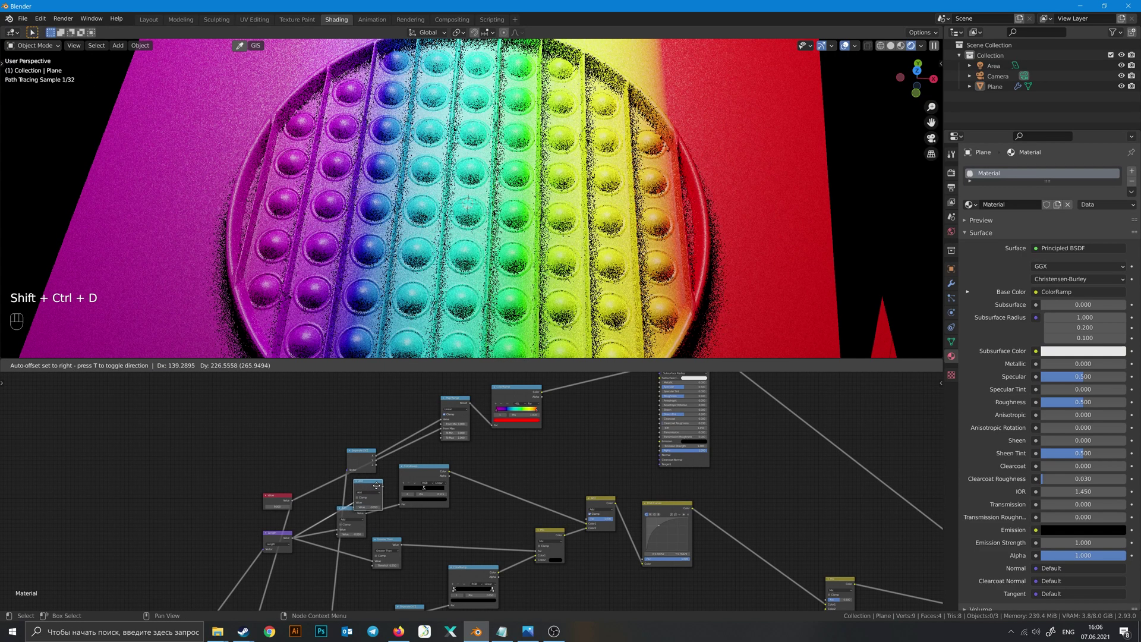
click(534, 455)
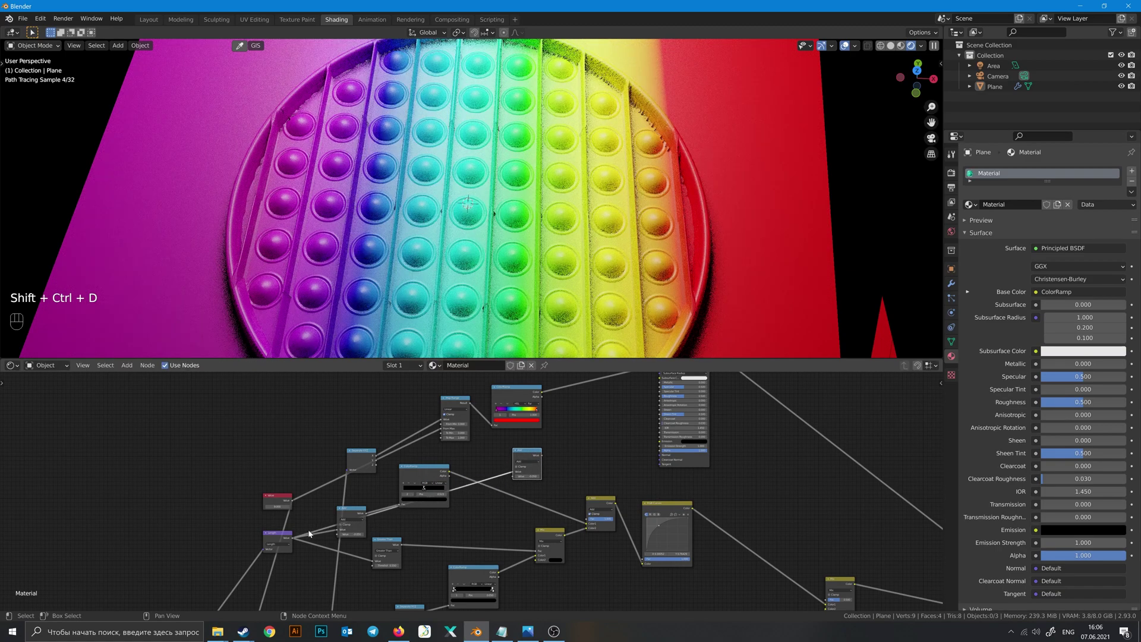
drag(280, 537, 289, 544)
middle_drag(528, 480, 371, 461)
scroll(482, 498, up, 5)
scroll(413, 492, up, 2)
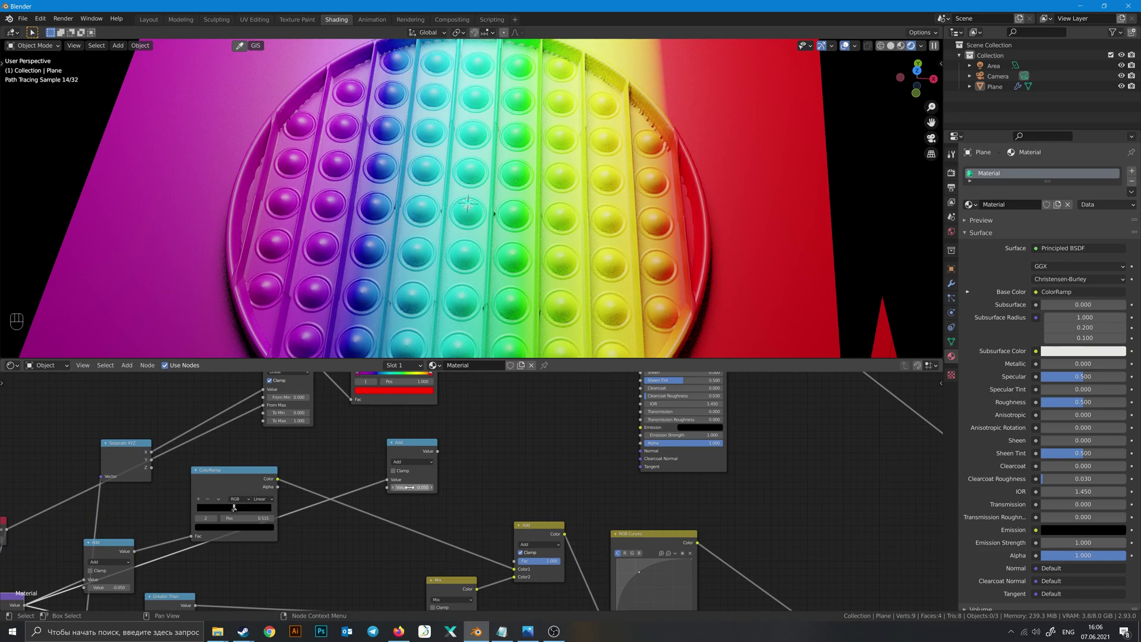
Step: Switch the duplicated math node to Less Than and connect it to the Principled BSDF's Alpha
click(413, 463)
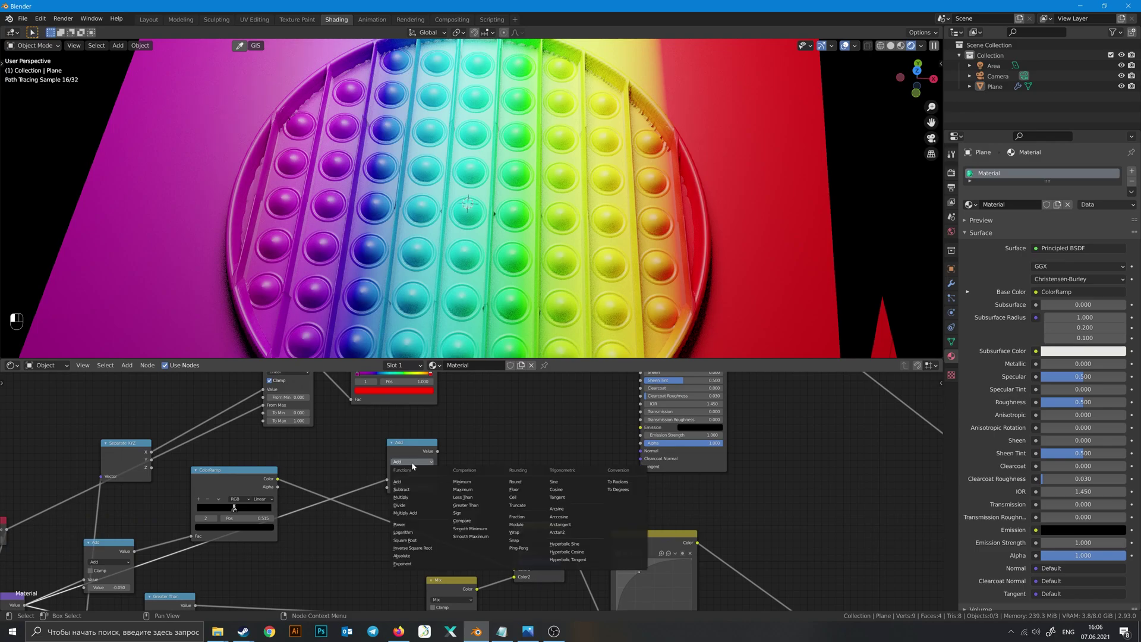
click(473, 498)
drag(437, 451, 647, 447)
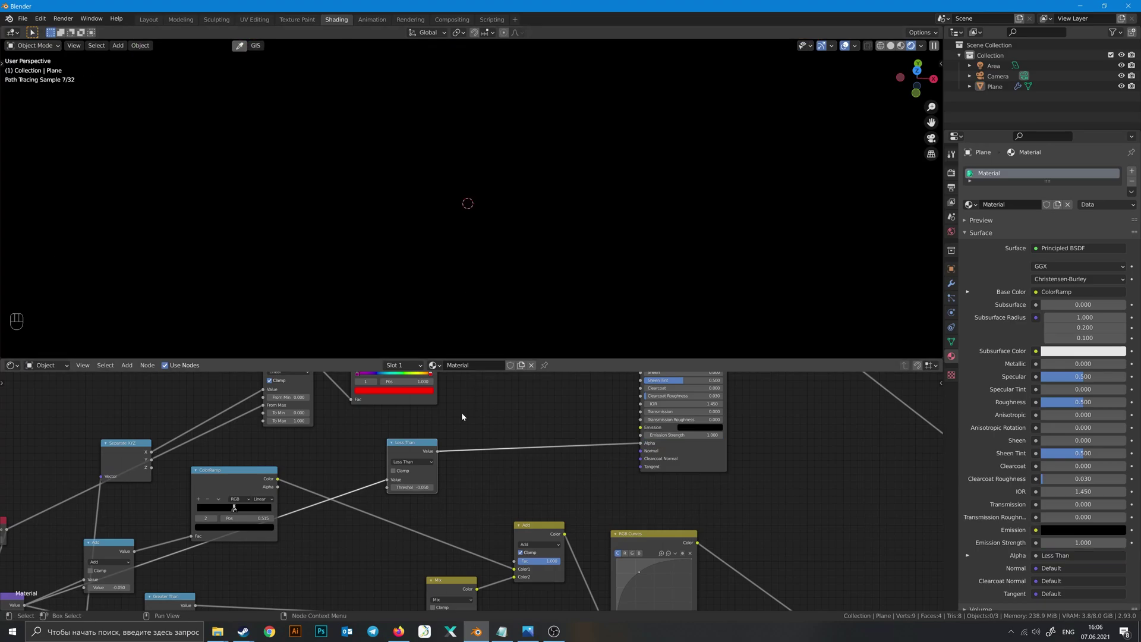
Step: Set the Less Than threshold to 0.57 to trim the plane around the pop-it's circular rim
middle_drag(452, 457, 472, 440)
shift+drag(433, 471, 509, 471)
middle_drag(462, 291, 462, 240)
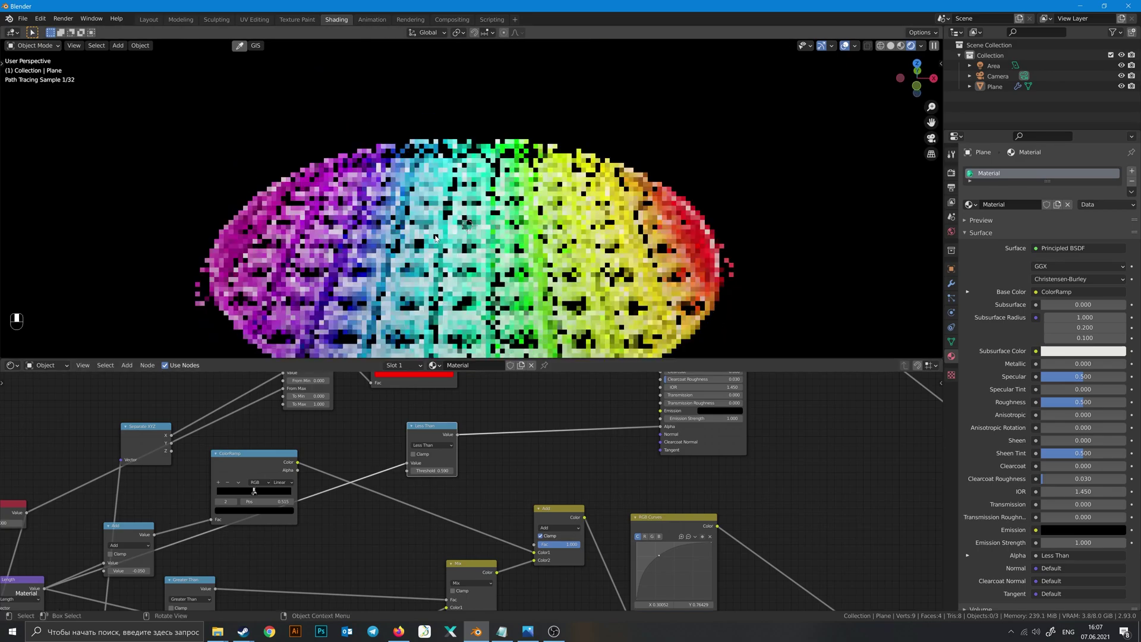
click(437, 471)
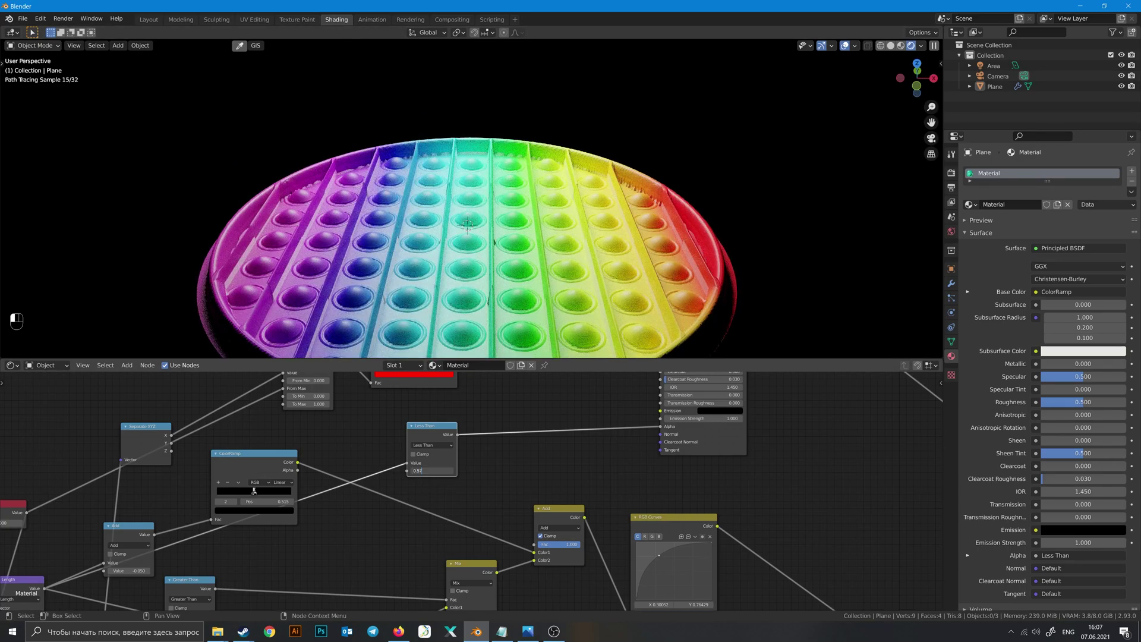
middle_drag(531, 252, 575, 259)
middle_drag(665, 257, 490, 255)
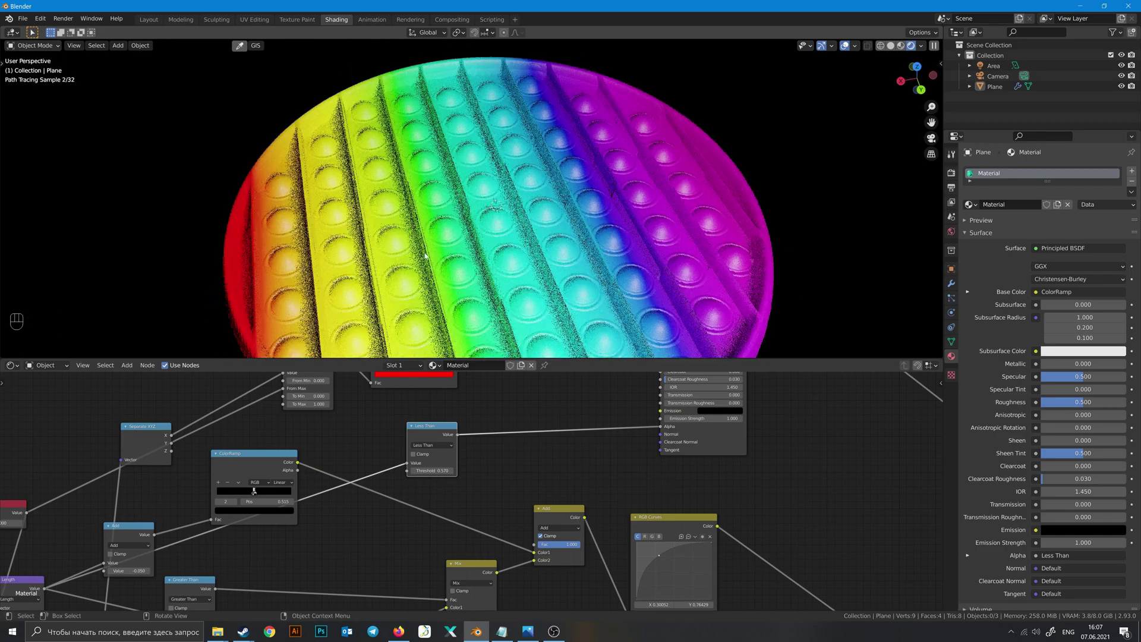
Step: Make room beside the Map Range and insert a copy of the Less Than node between Separate XYZ's X output and the Map Range's Value
shift+middle_drag(382, 454, 535, 553)
drag(482, 461, 577, 448)
click(538, 488)
click(608, 540)
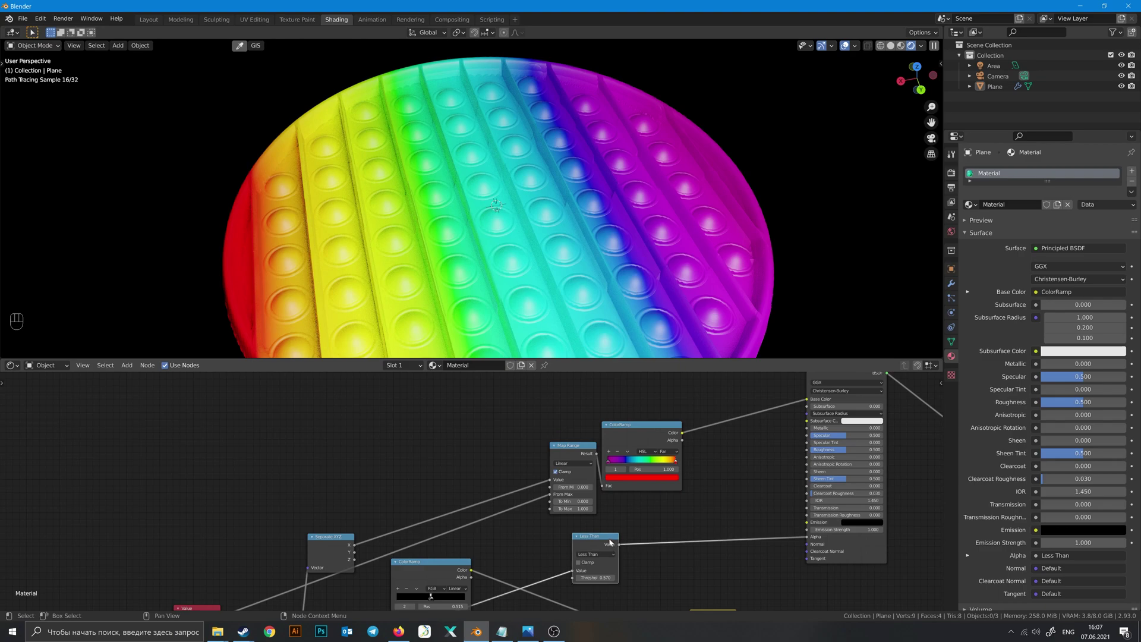
key(shift+d)
click(463, 478)
middle_drag(485, 508, 501, 488)
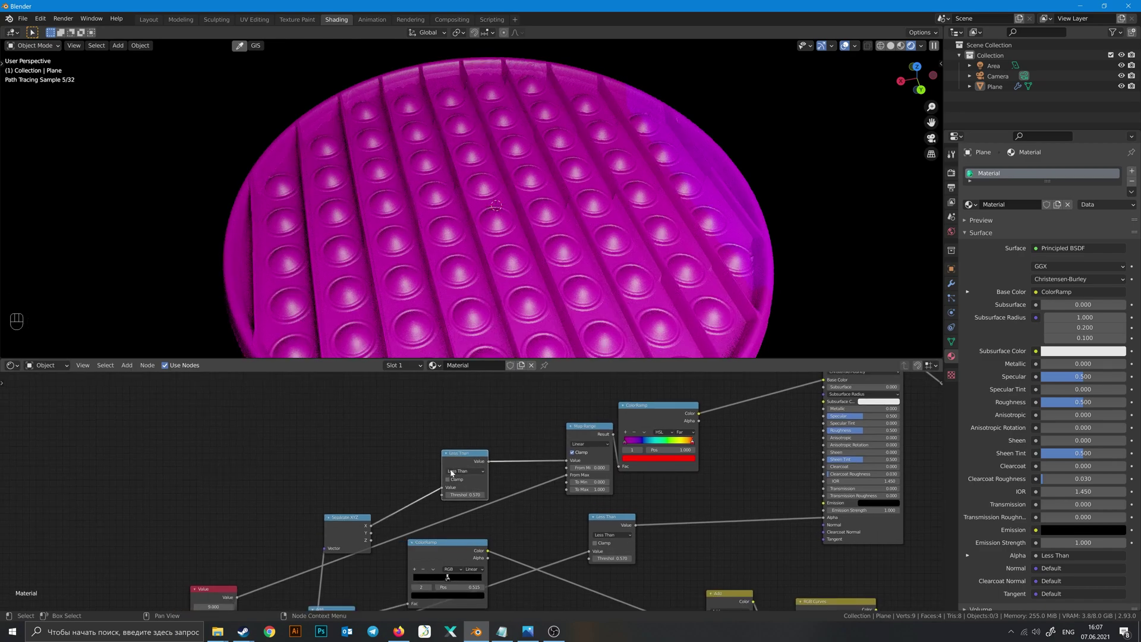
Step: Set the inserted math node to Floor to split the rainbow into solid colour bands
drag(465, 456, 463, 450)
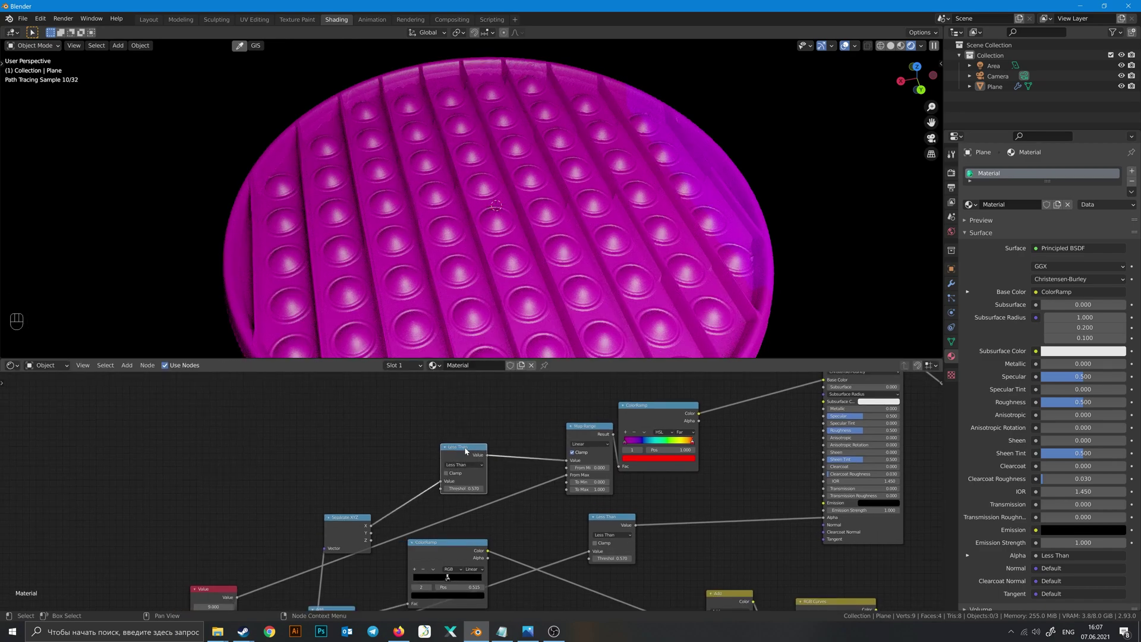
click(469, 464)
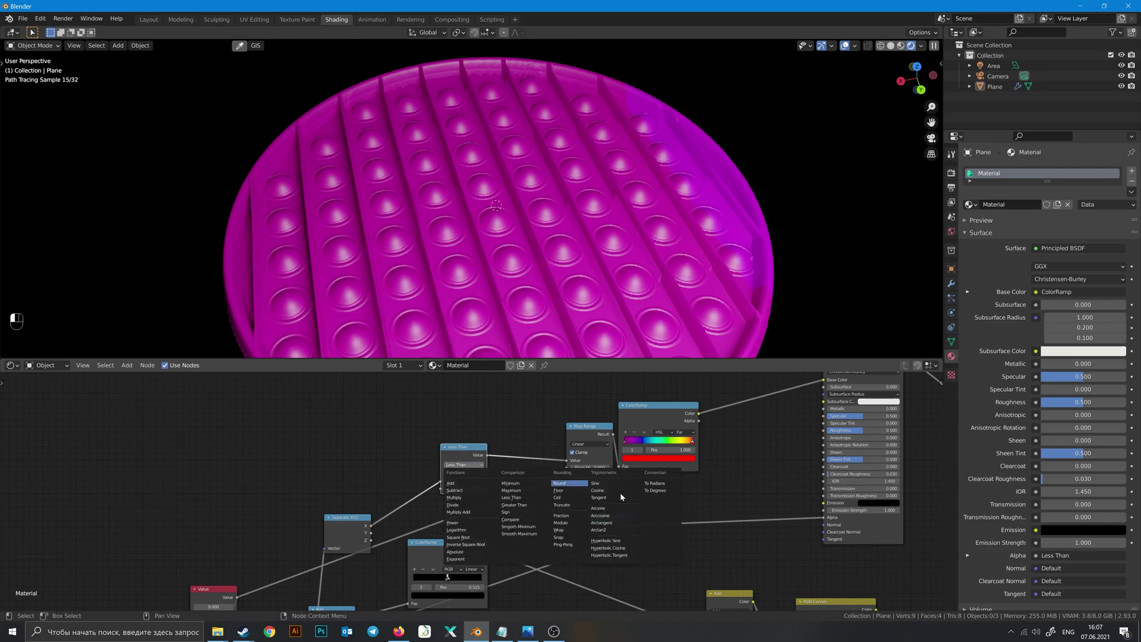
click(569, 488)
middle_drag(529, 309, 527, 250)
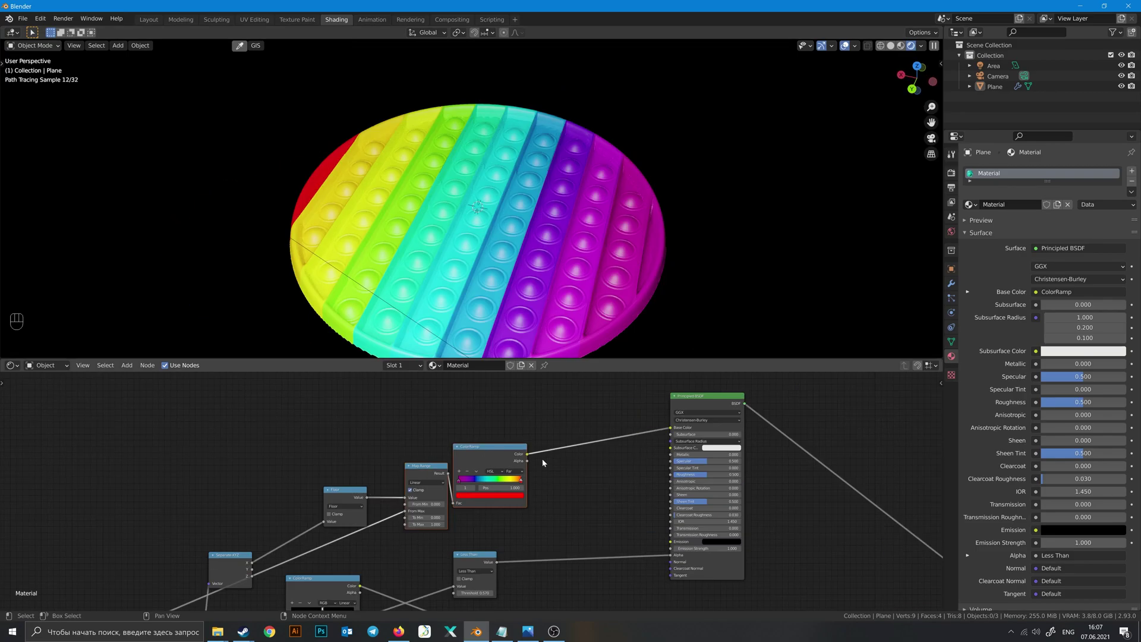
Step: Reposition the Principled BSDF node slightly closer to the rainbow ColorRamp and inspect the disc from a lower angle
shift+middle_drag(571, 408, 501, 406)
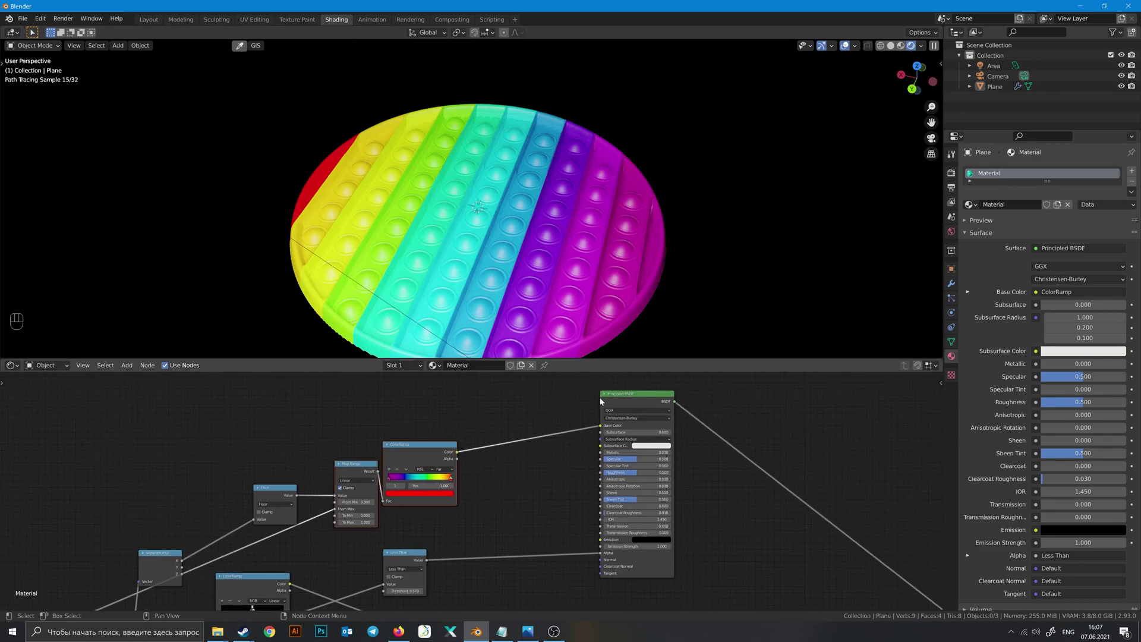
drag(611, 395, 592, 407)
middle_drag(490, 281, 535, 252)
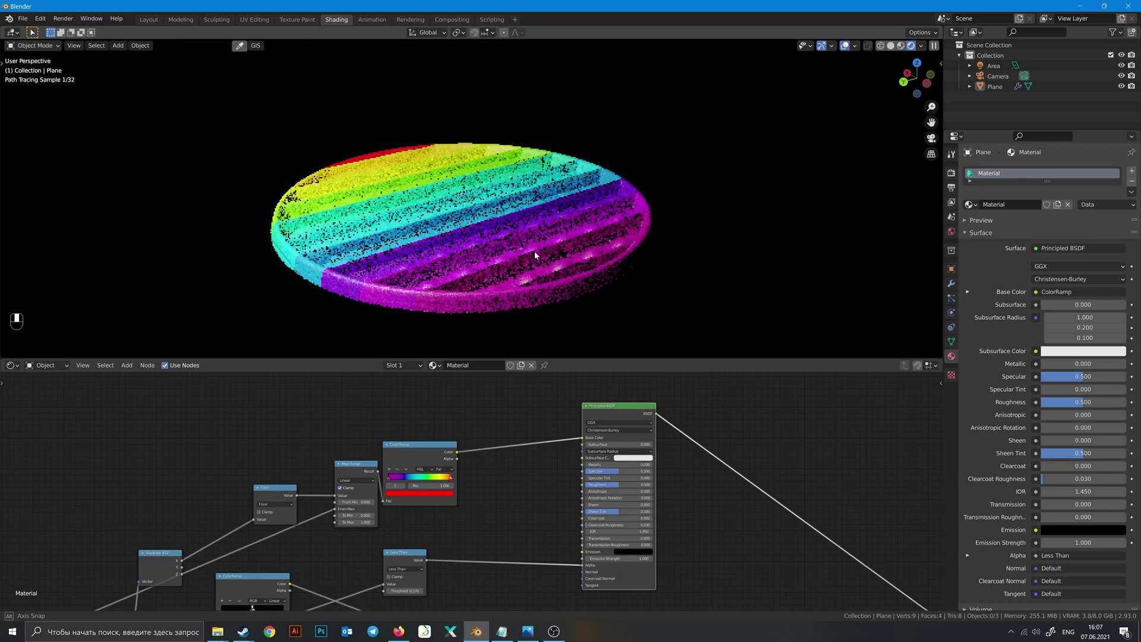
scroll(528, 452, up, 1)
middle_drag(555, 443, 538, 465)
scroll(529, 470, up, 1)
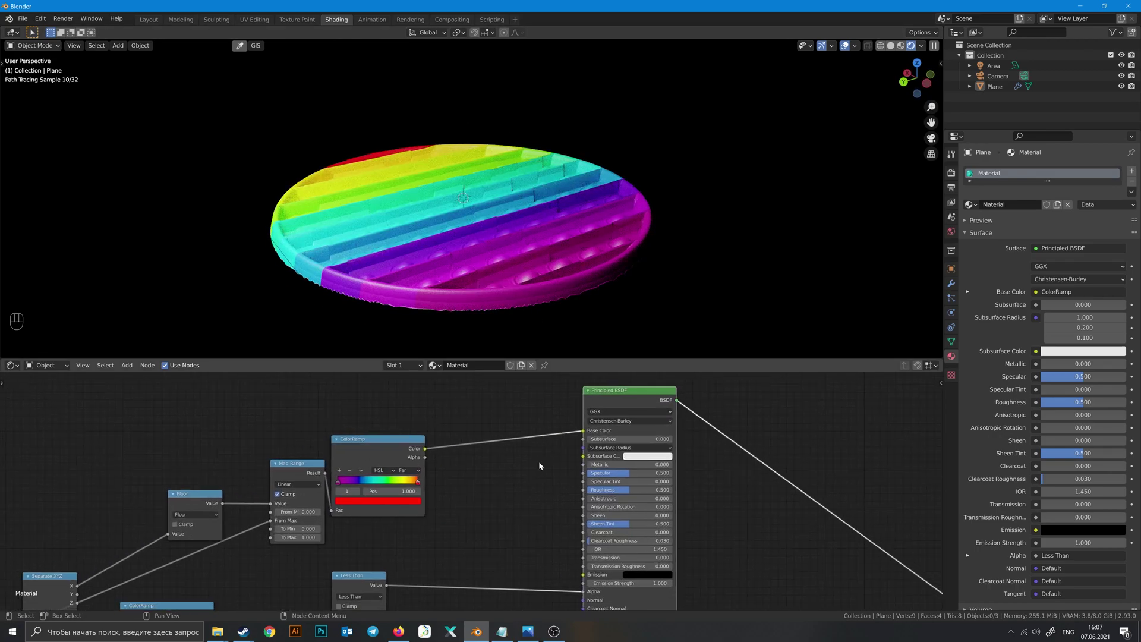
Step: Connect the rainbow ColorRamp's Color to the Principled BSDF's Subsurface Color and raise Roughness to about 0.809
drag(425, 450, 583, 455)
middle_drag(542, 515, 520, 501)
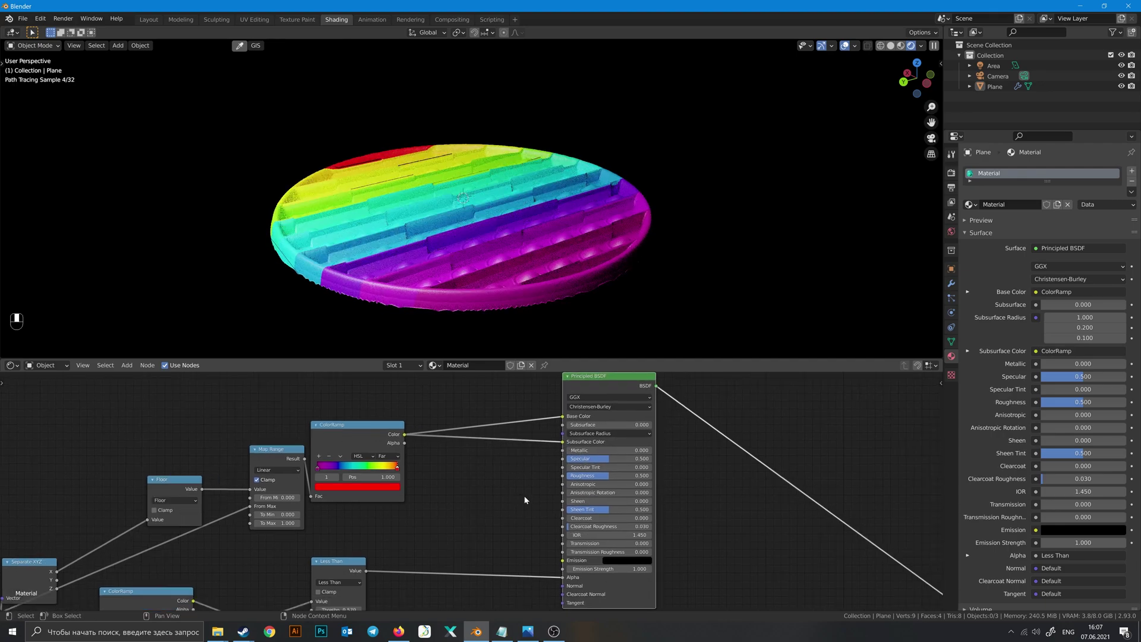
drag(603, 478, 630, 479)
Step: Set the Principled BSDF's Subsurface to 0.3 and inspect the pop-it from a higher angle
click(598, 424)
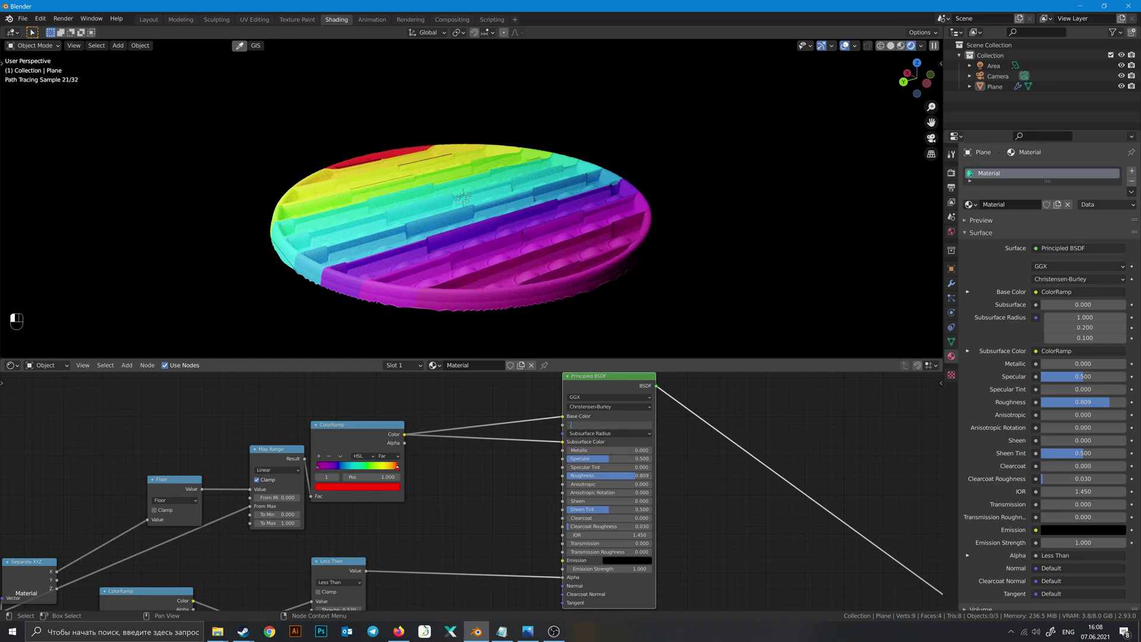
text(0.3)
key(Return)
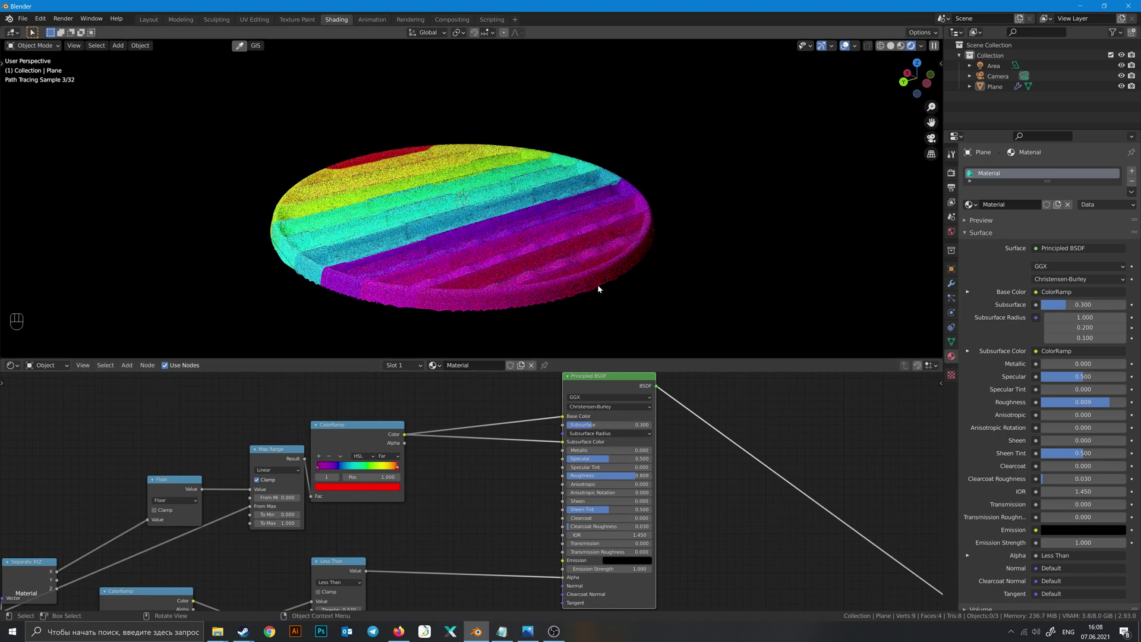
middle_drag(599, 230, 485, 261)
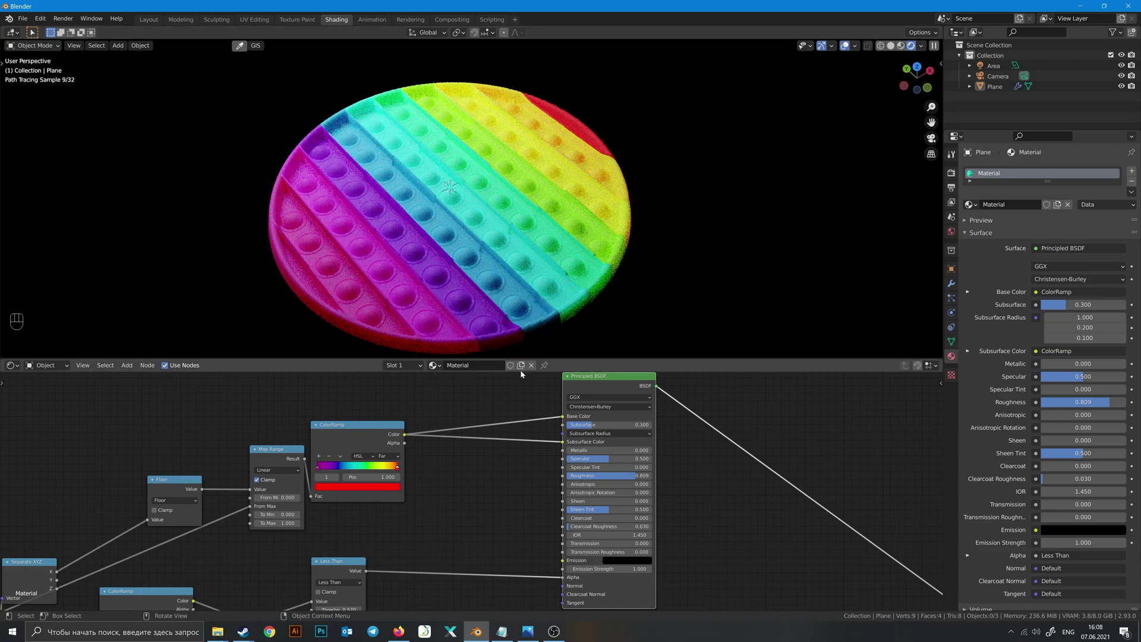
Step: Try a different factor on the Scale node behind the first Mapping node, then undo it
middle_drag(516, 466, 609, 450)
scroll(574, 483, down, 5)
middle_drag(529, 523, 656, 376)
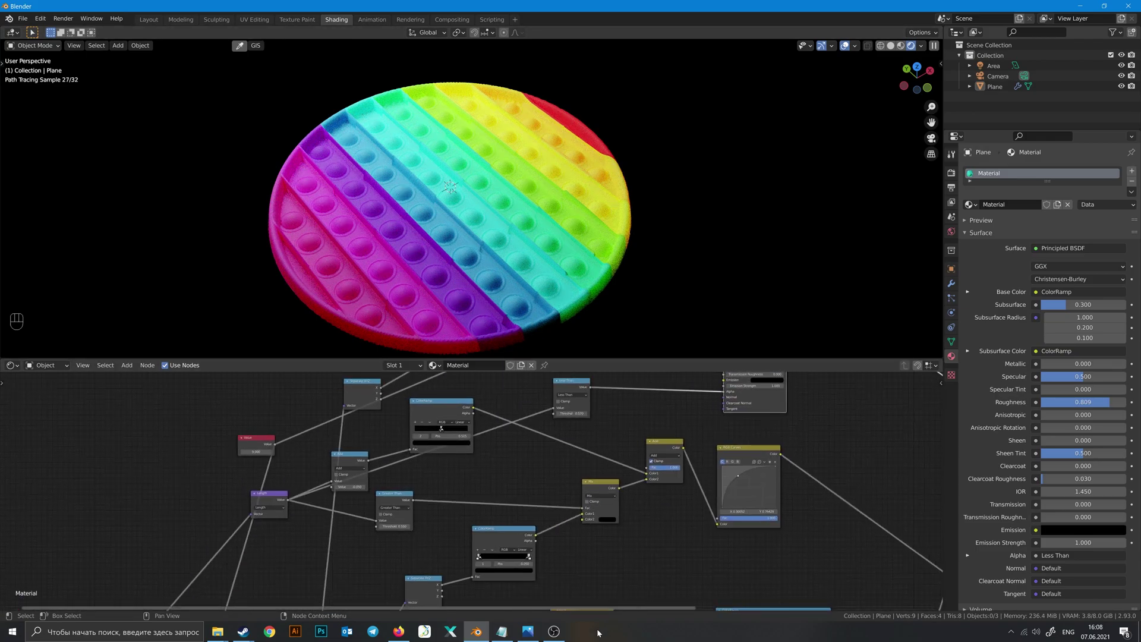
scroll(469, 474, down, 2)
middle_drag(440, 505, 547, 410)
middle_drag(408, 517, 495, 437)
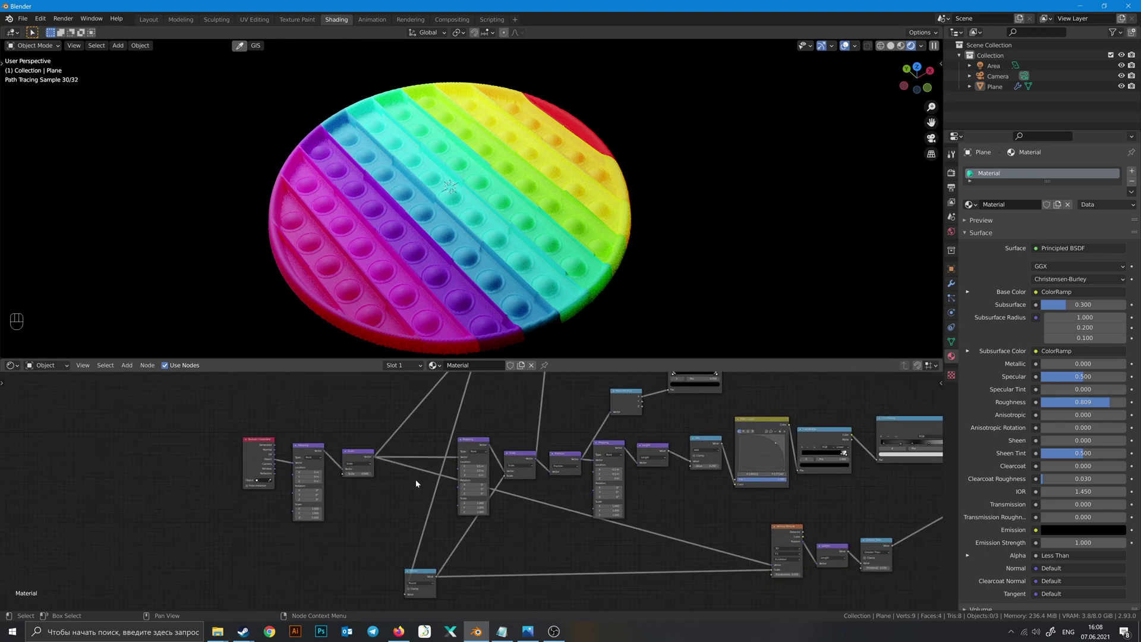
middle_drag(380, 504, 390, 484)
scroll(386, 469, up, 1)
shift+drag(359, 452, 369, 451)
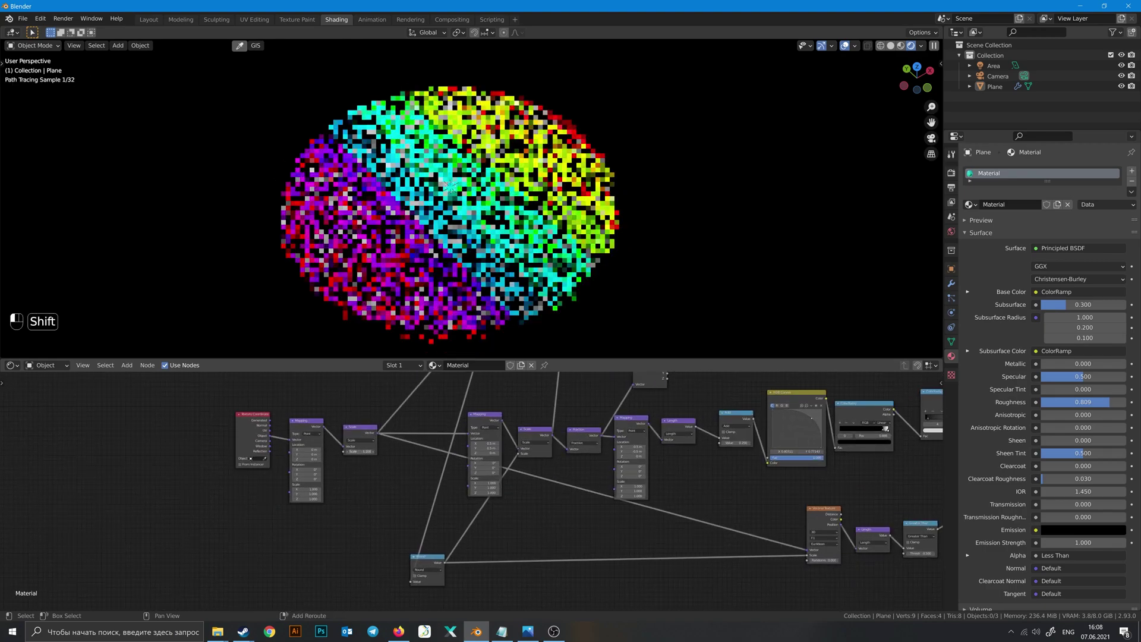
key(ctrl+z)
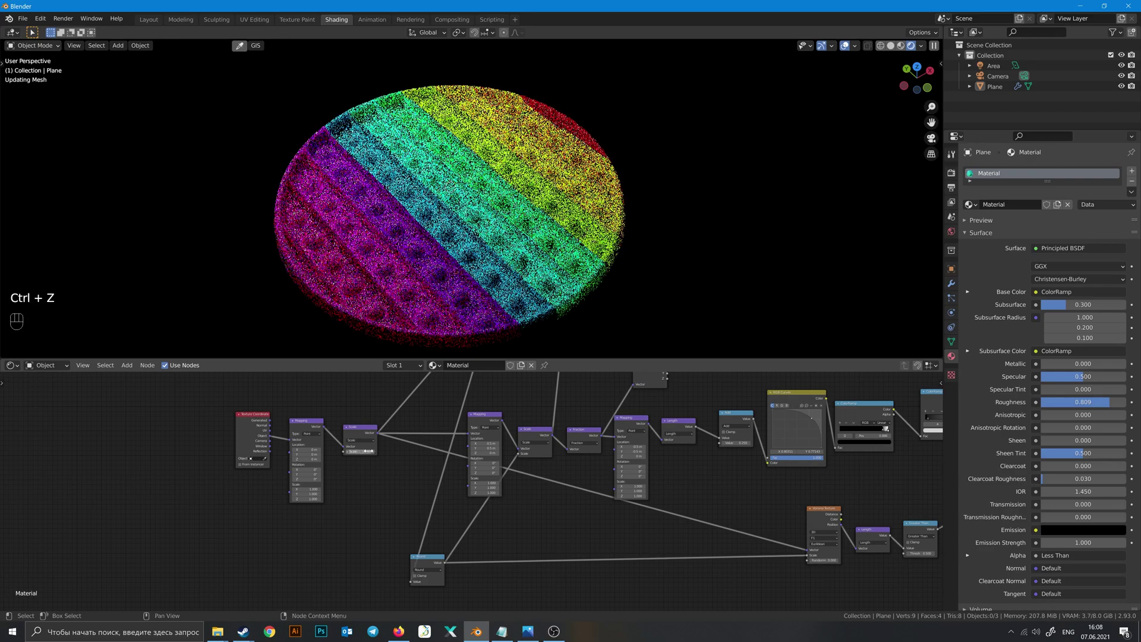
Step: Set the Value node that drives the dot grid and colour bands to 7
middle_drag(421, 520, 394, 595)
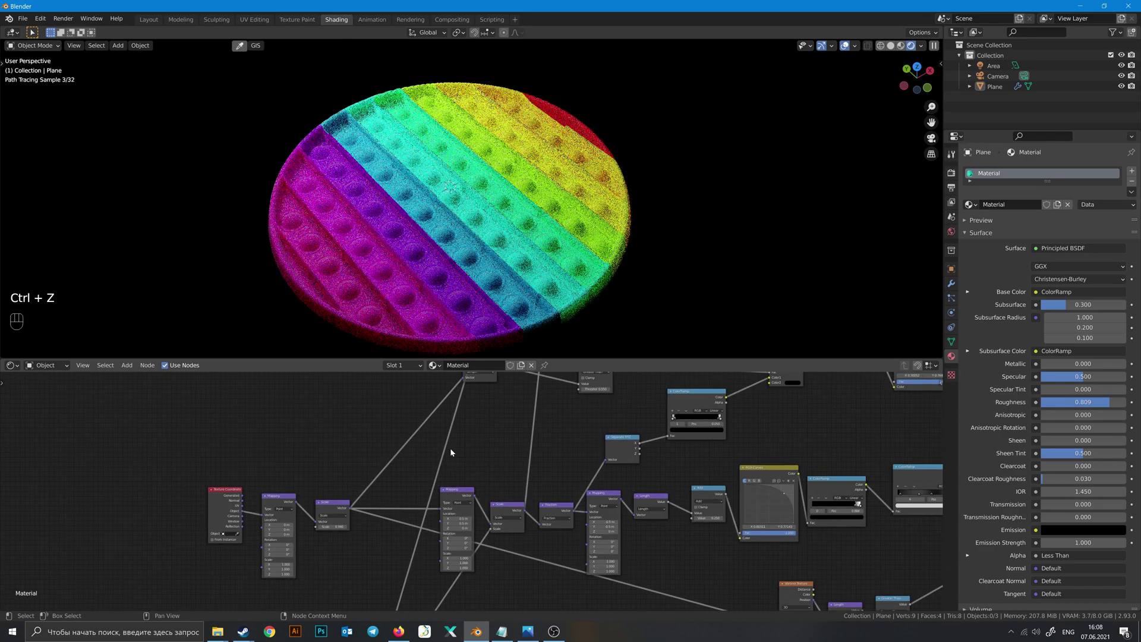
middle_drag(450, 453, 425, 586)
click(434, 453)
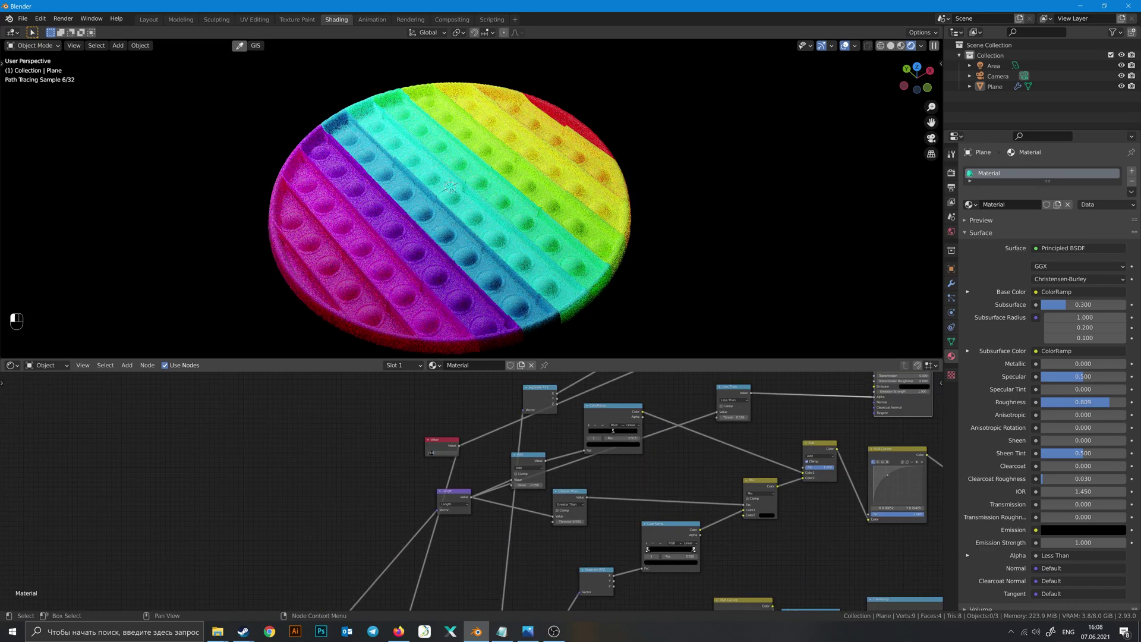
text(7)
click(546, 561)
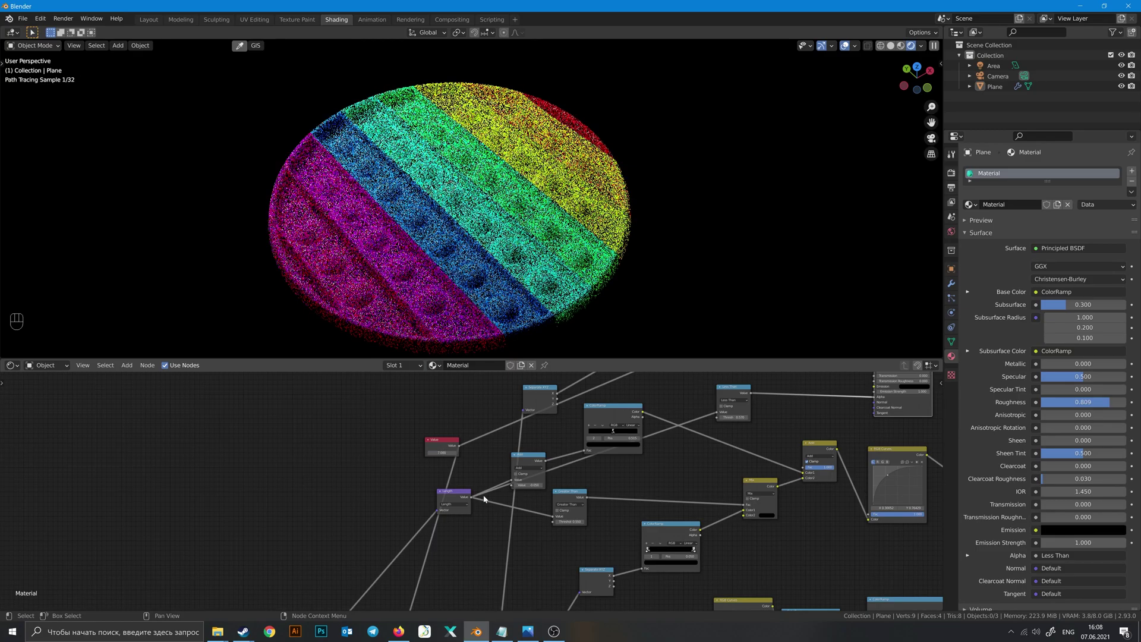
scroll(442, 453, up, 1)
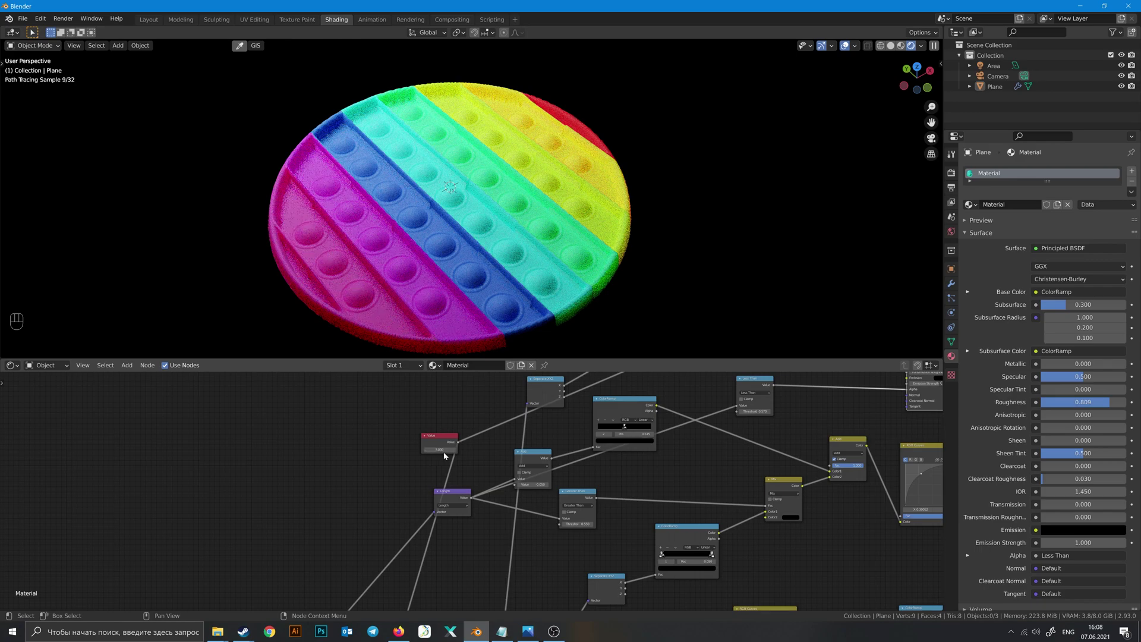
Step: Shift the Value node away from the Length node and enter a much higher value for a far denser dot grid
drag(433, 436, 406, 443)
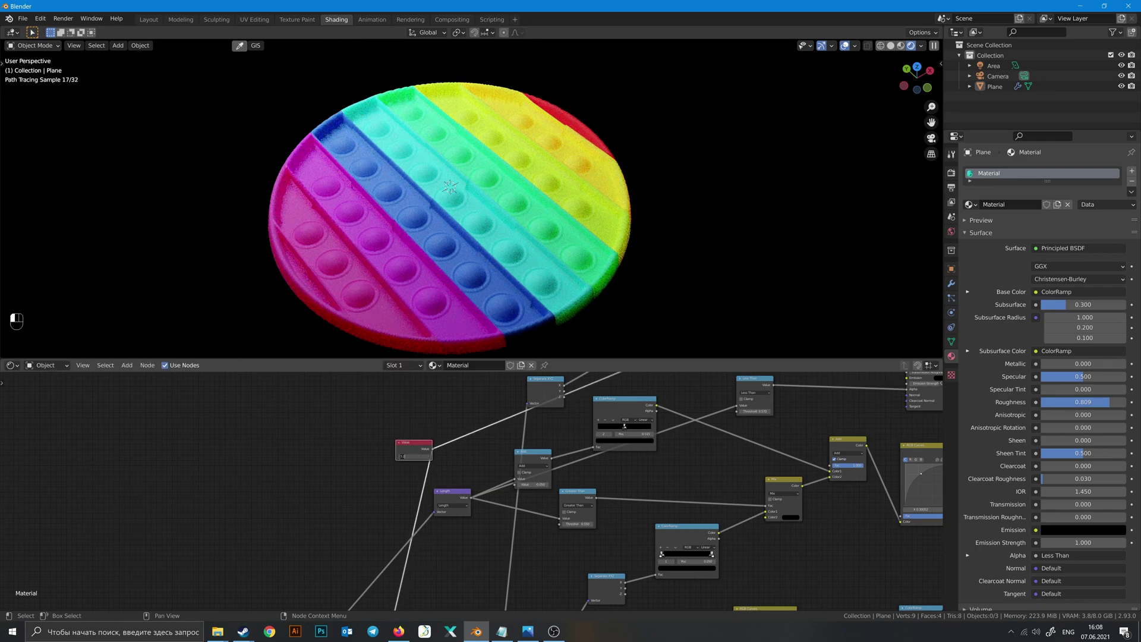
key(Return)
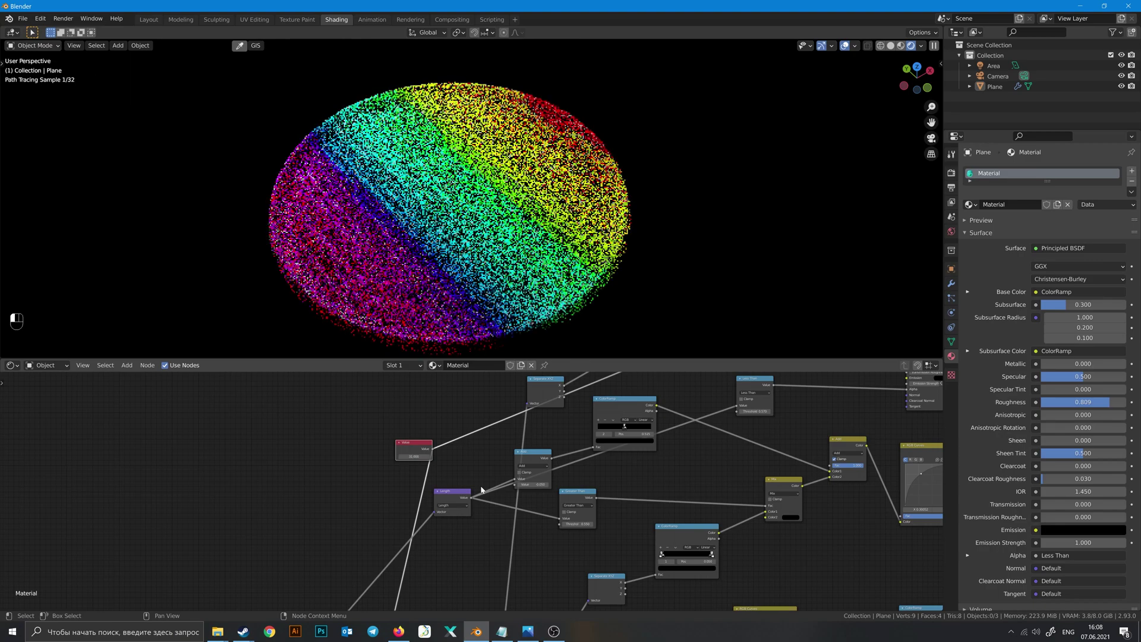
middle_drag(611, 465, 484, 461)
middle_drag(560, 471, 315, 590)
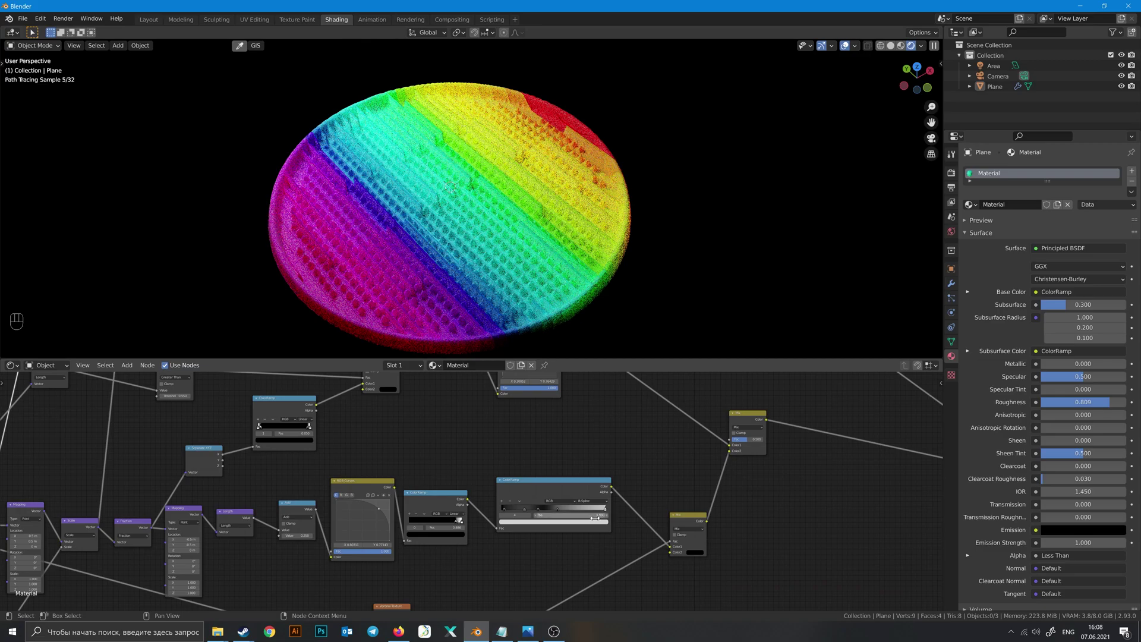
Step: Add a Hue/Saturation node on the link between the rainbow ColorRamp and the Principled BSDF
click(593, 521)
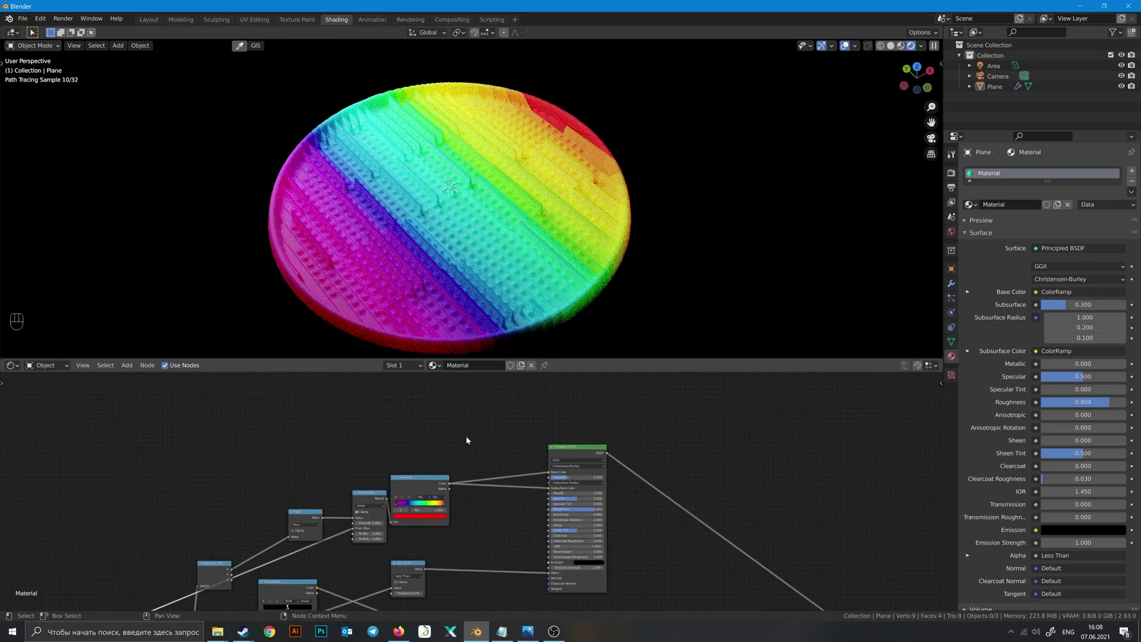
scroll(465, 438, up, 1)
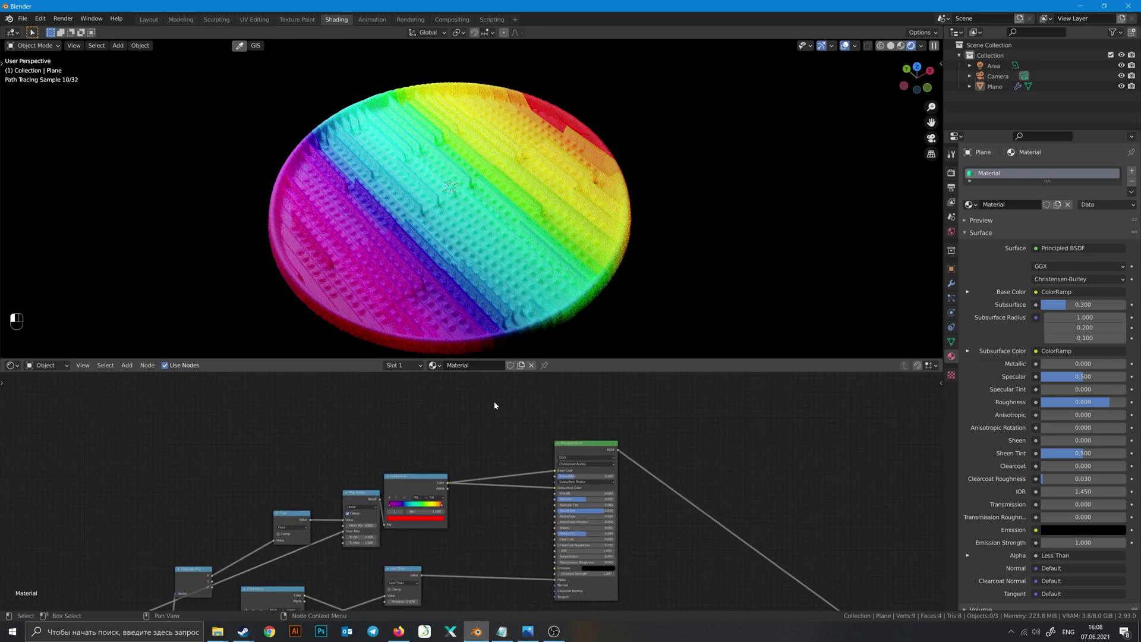
key(shift+a)
click(495, 403)
text(hu)
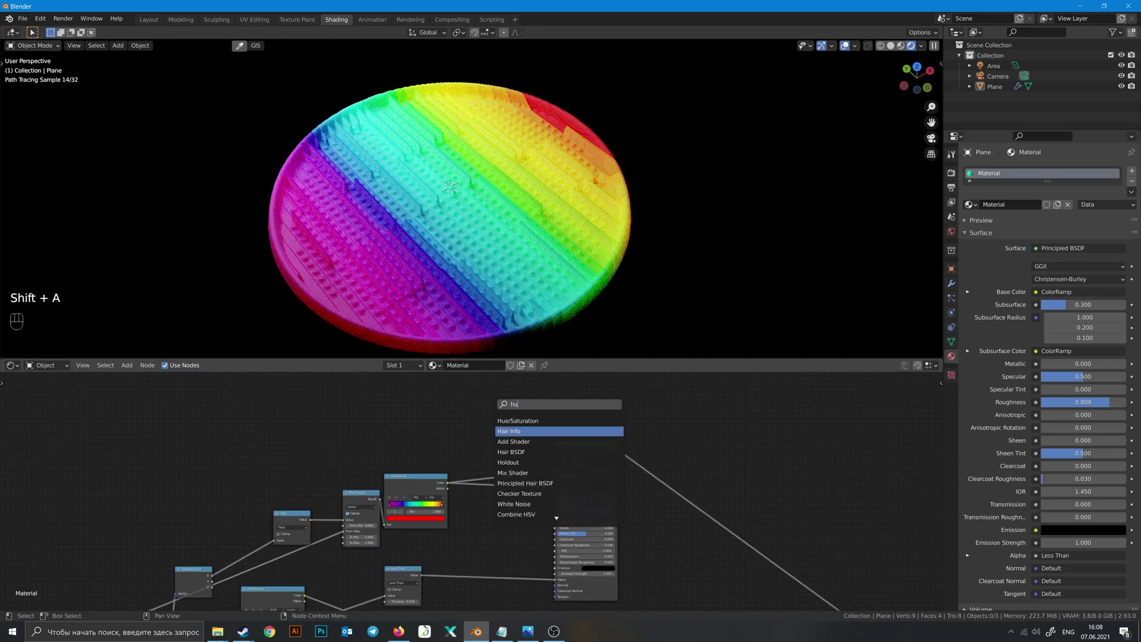
text(e)
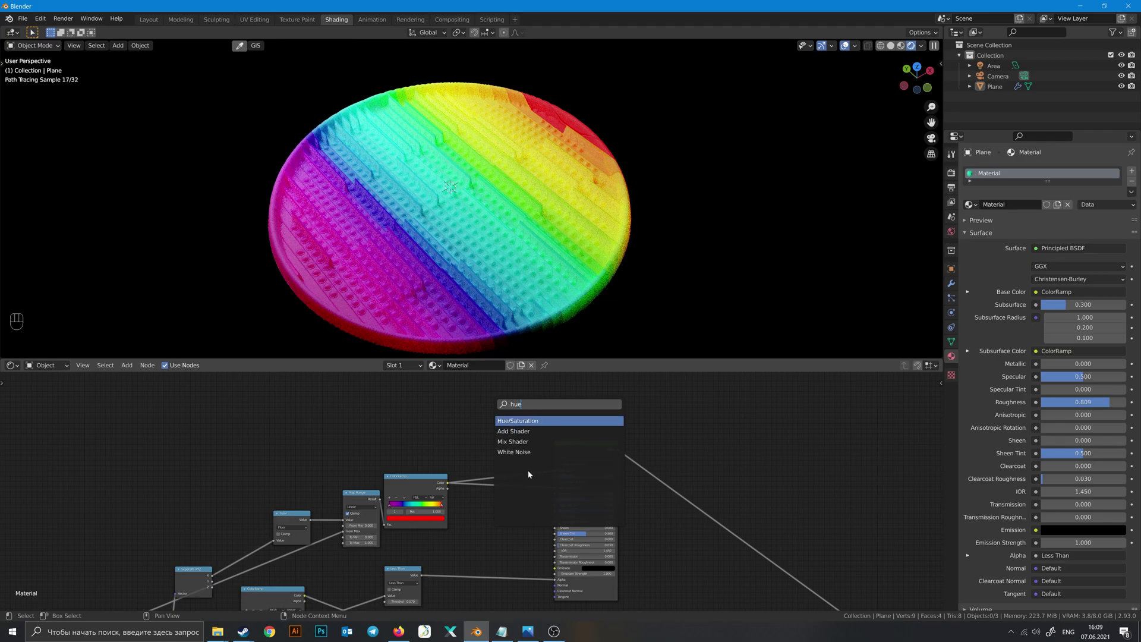
key(Return)
click(485, 459)
Step: Merge the Base Color and Subsurface Color links through a reroute fed by Hue/Saturation and shift the Hue to about 0.72
shift+right_drag(532, 460, 530, 503)
shift+drag(508, 437, 516, 437)
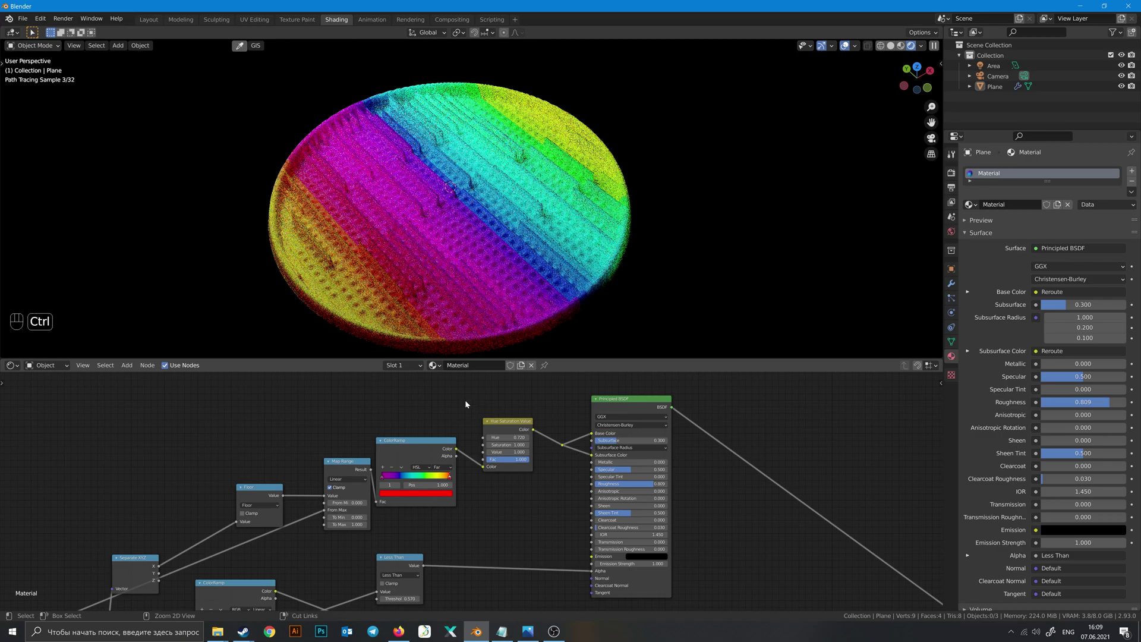
key(ctrl+s)
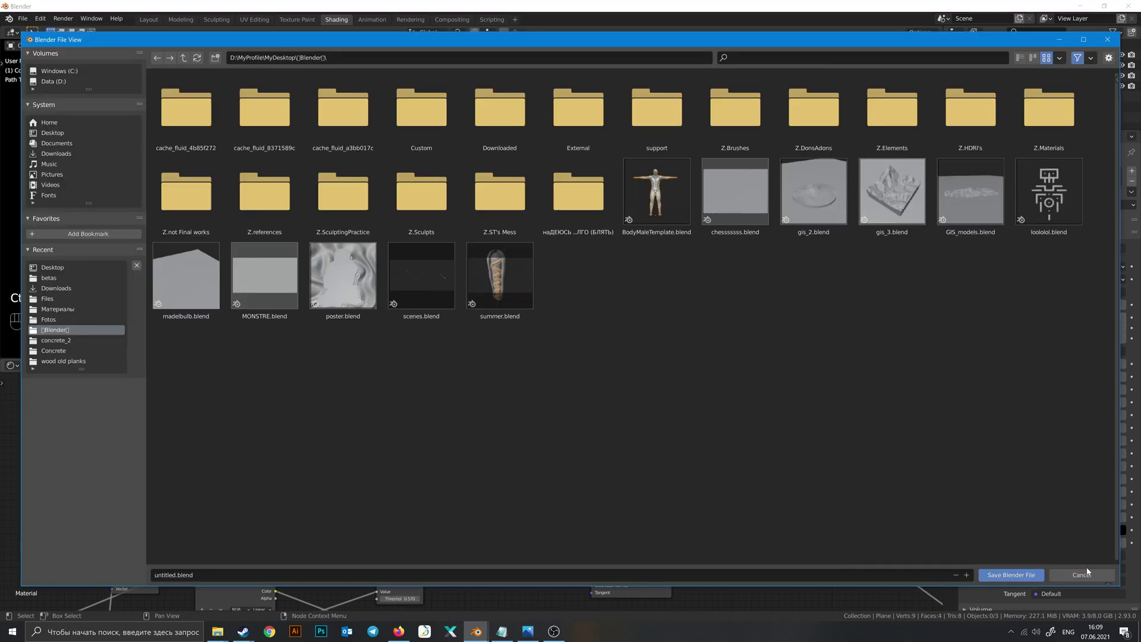
click(1107, 40)
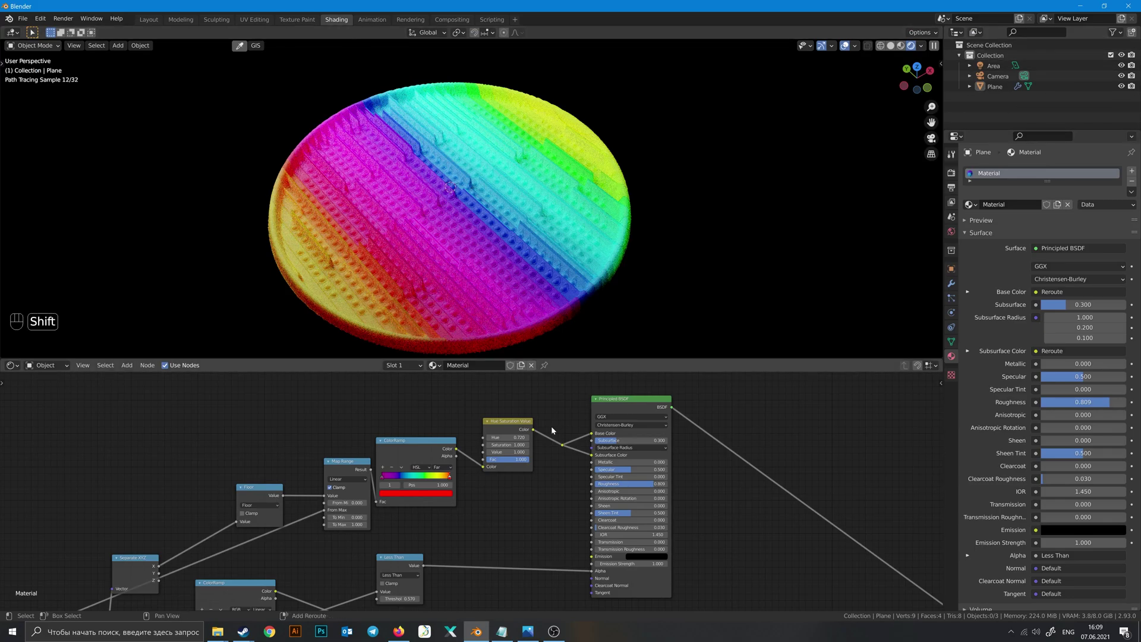
Step: Set the render resolution percentage to 25%
shift+middle_drag(552, 430, 572, 407)
scroll(567, 278, down, 2)
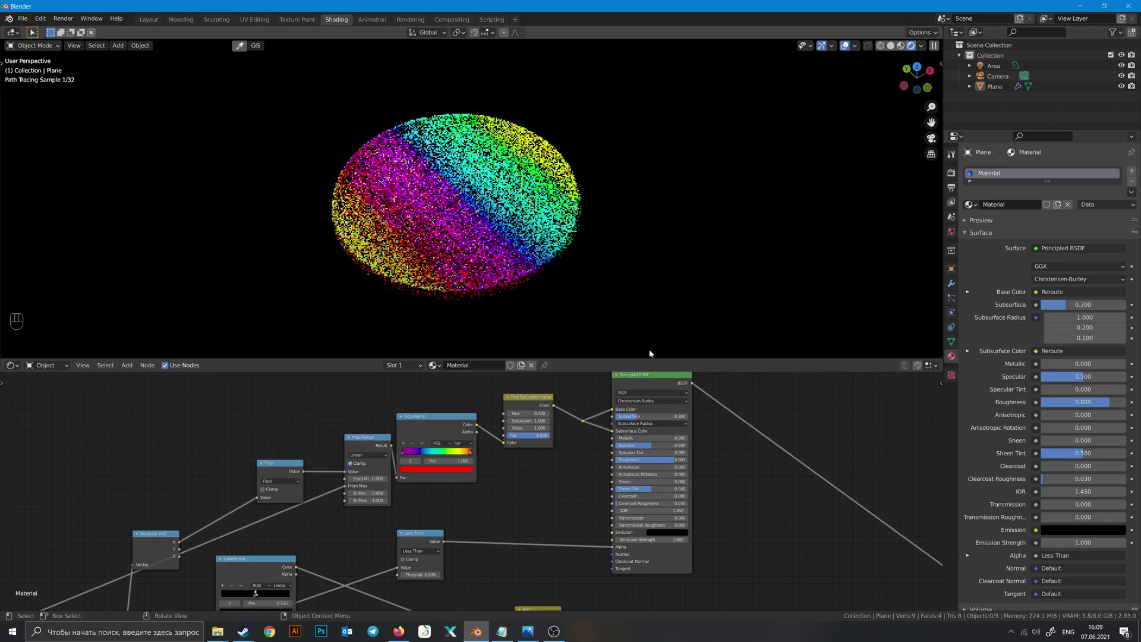
click(952, 202)
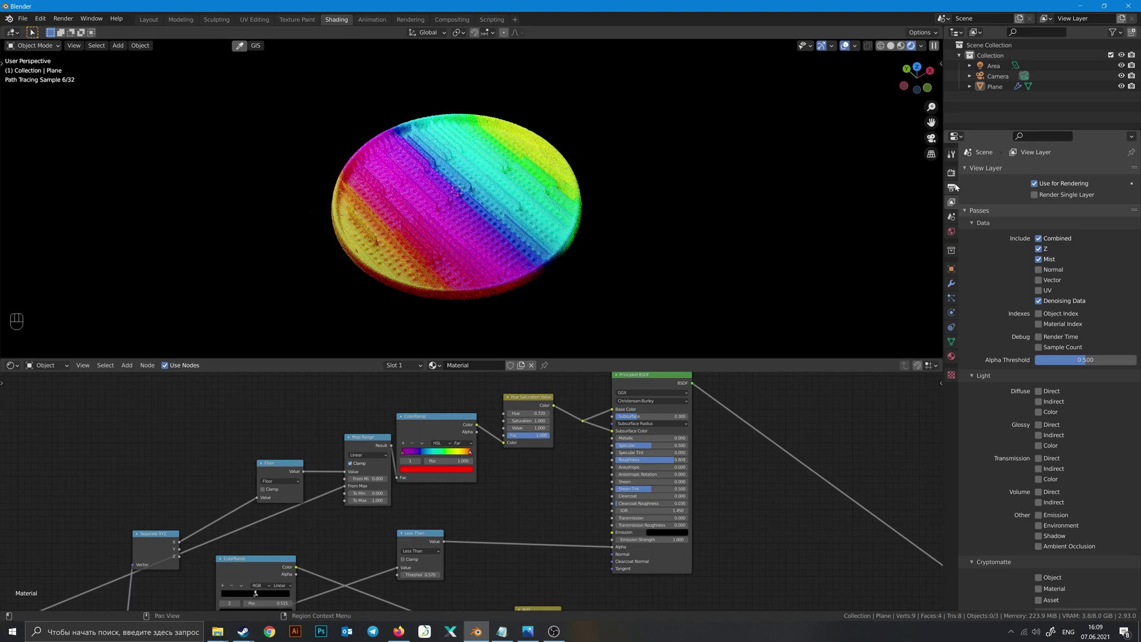
click(951, 188)
double_click(1085, 193)
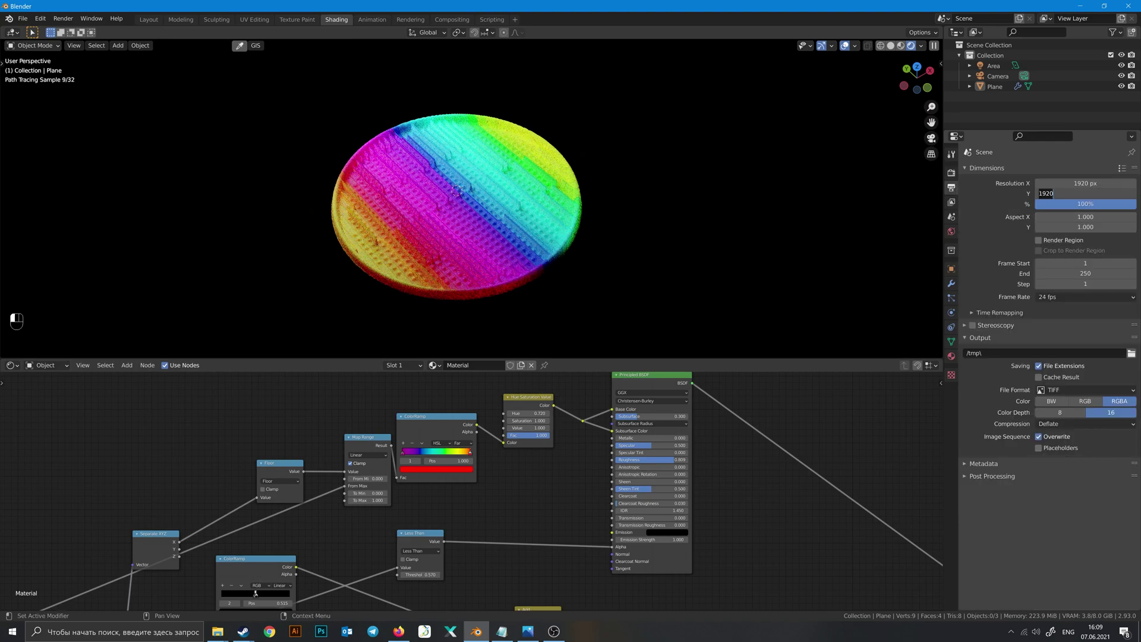
double_click(1054, 204)
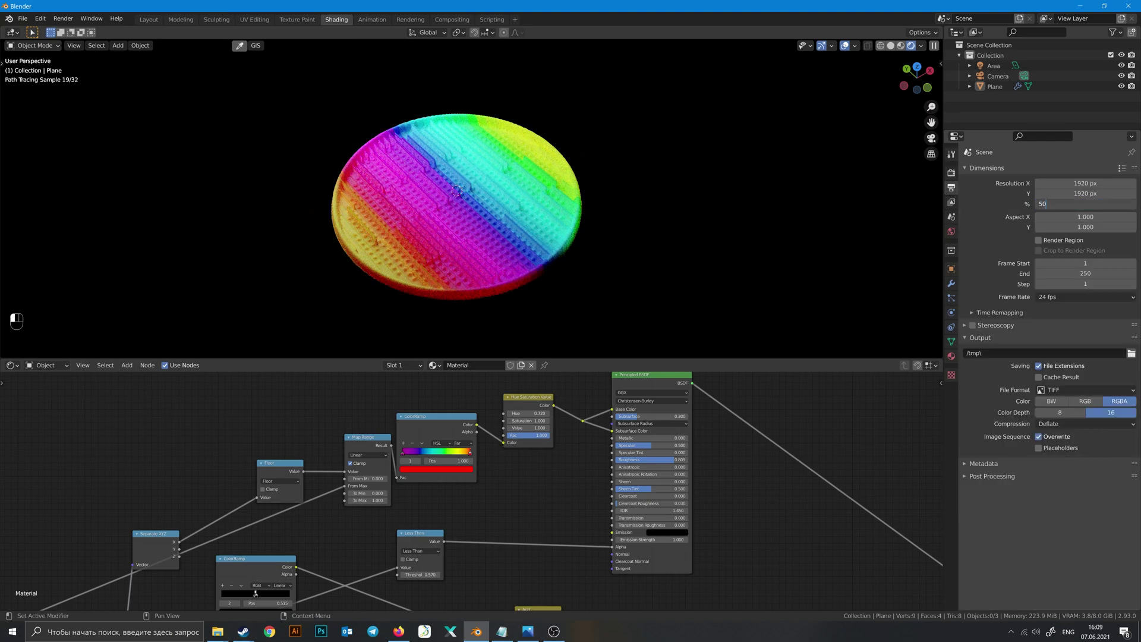
key(BackSpace)
key(BackSpace)
text(25)
key(Return)
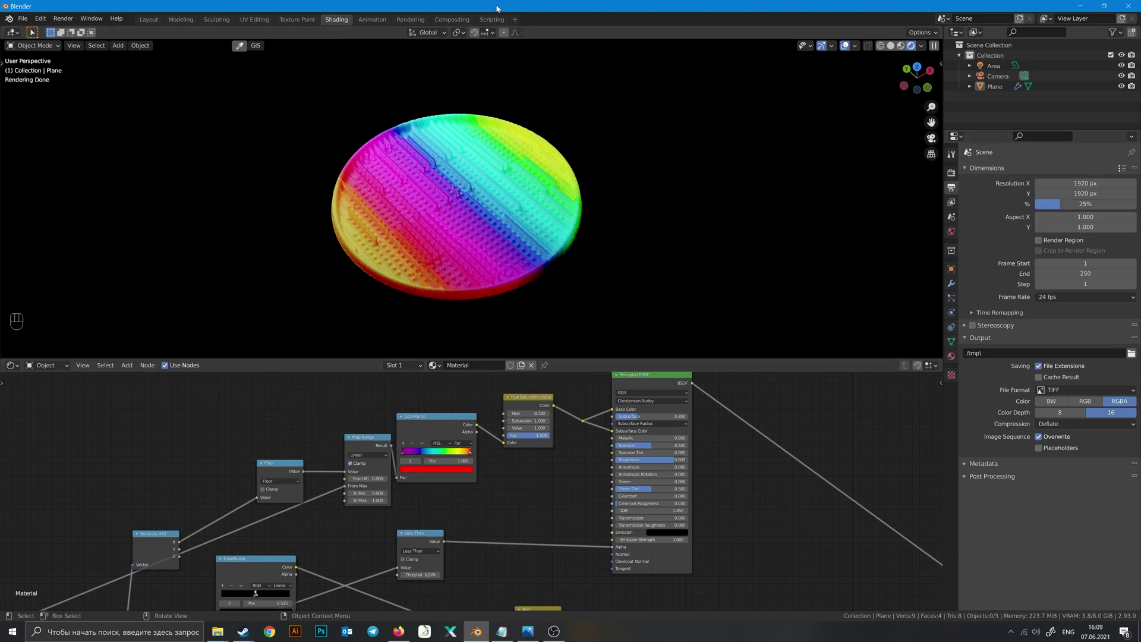
Step: Check the view layer's data passes for the Denoising Data option
click(951, 202)
scroll(985, 416, down, 1)
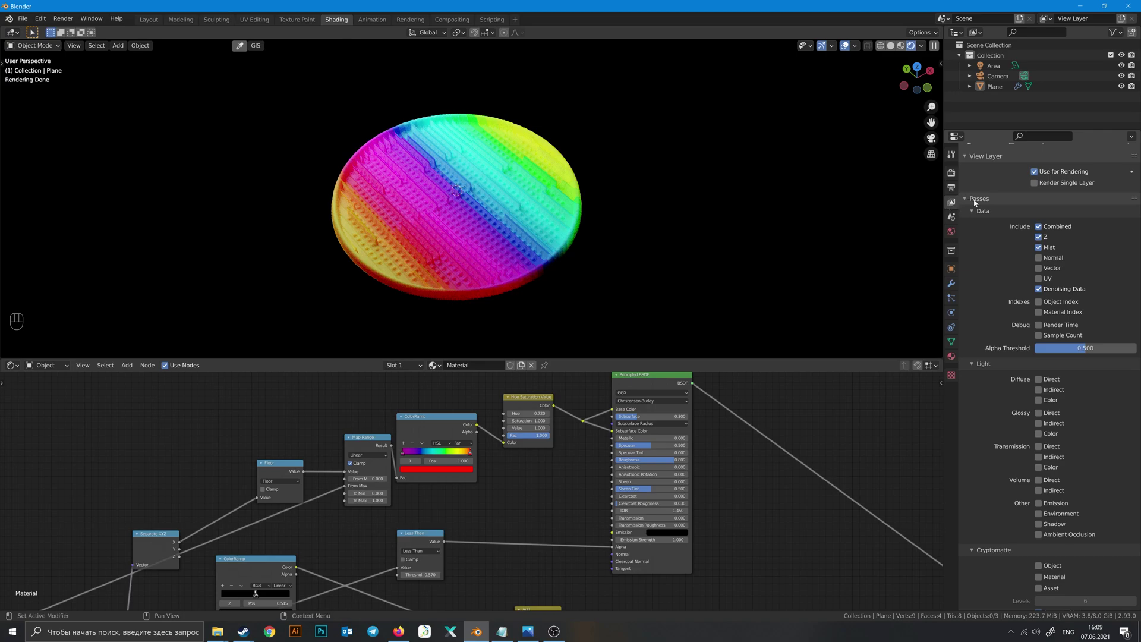
scroll(996, 186, up, 1)
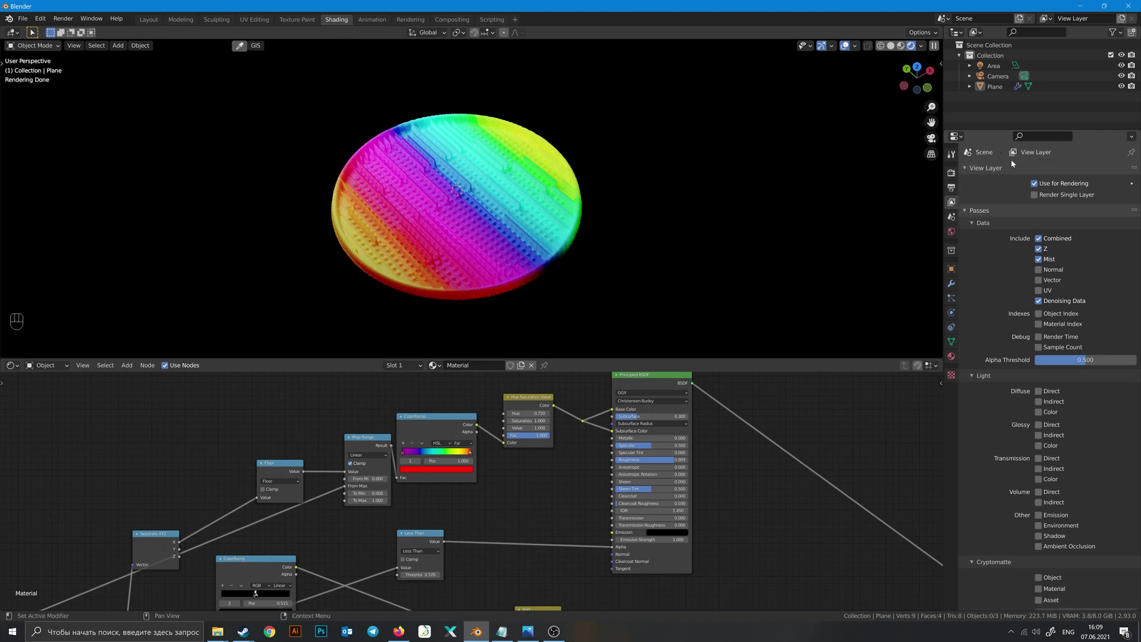
click(1039, 301)
Step: Switch to the Compositing workspace and reposition the Denoise node between Render Layers and Composite
click(451, 19)
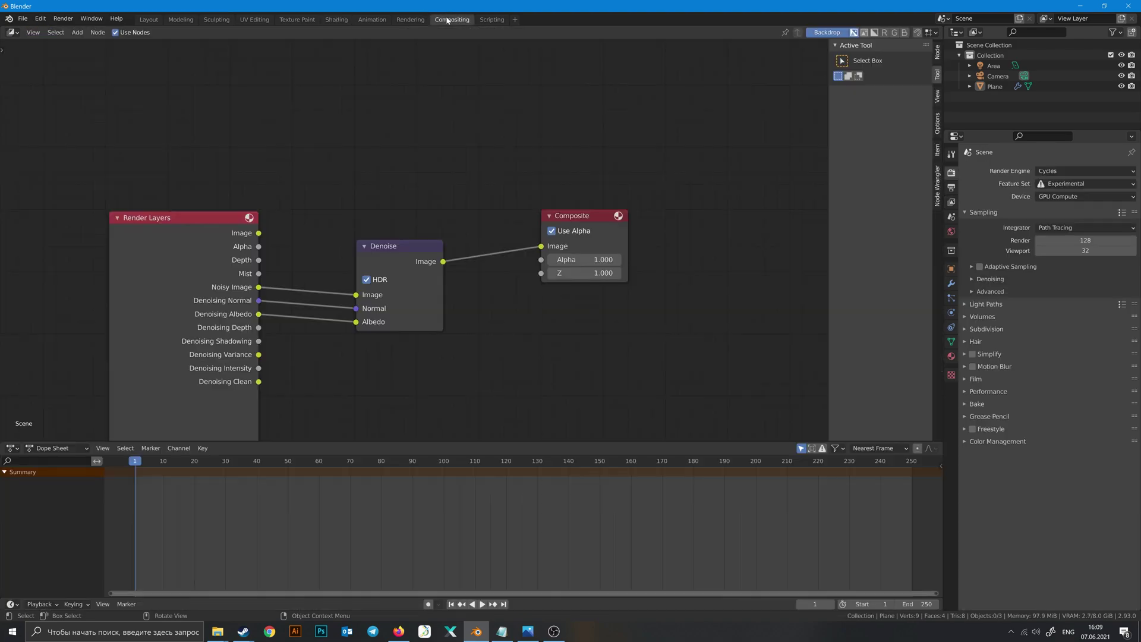
key(Home)
drag(458, 243, 408, 253)
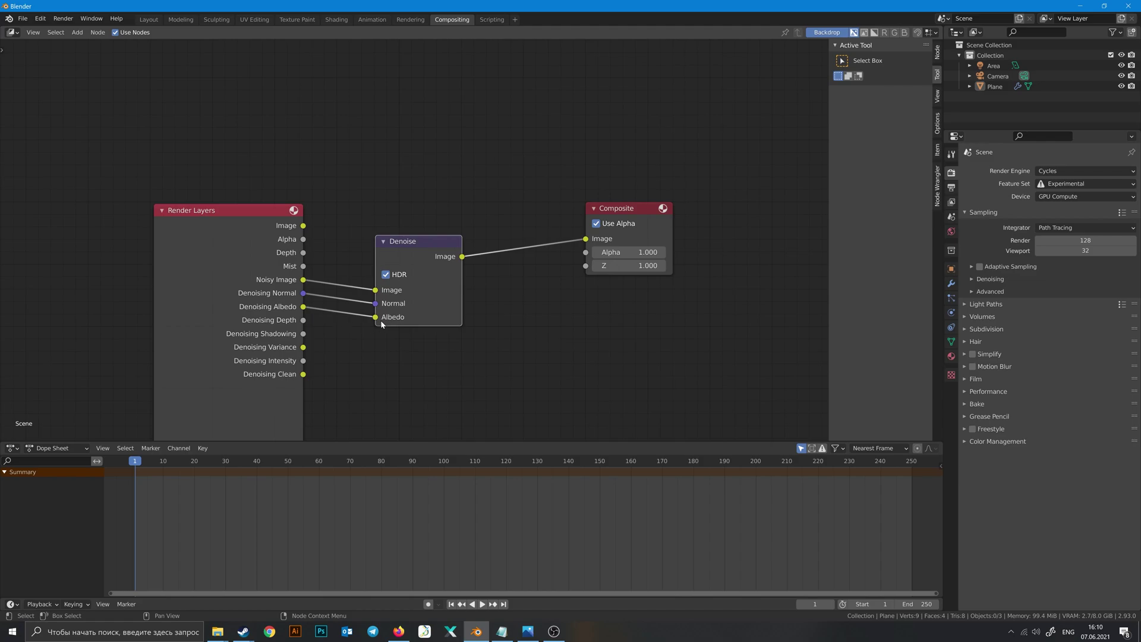
drag(425, 250, 430, 264)
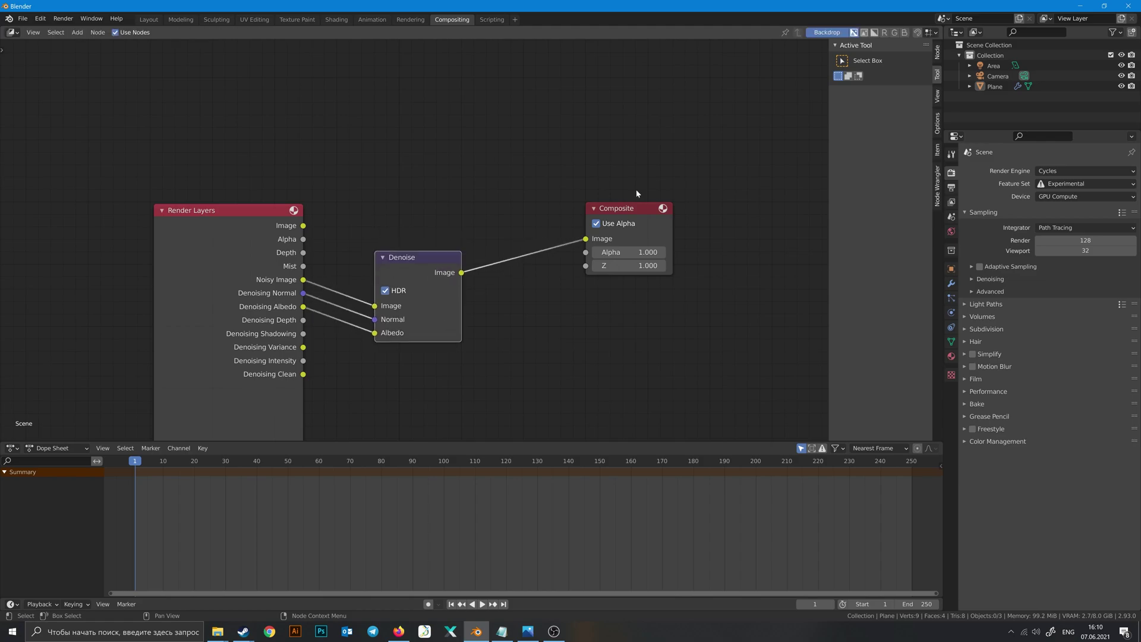
Step: Render the current frame from the Rendering workspace, then return to the Shading workspace
click(410, 20)
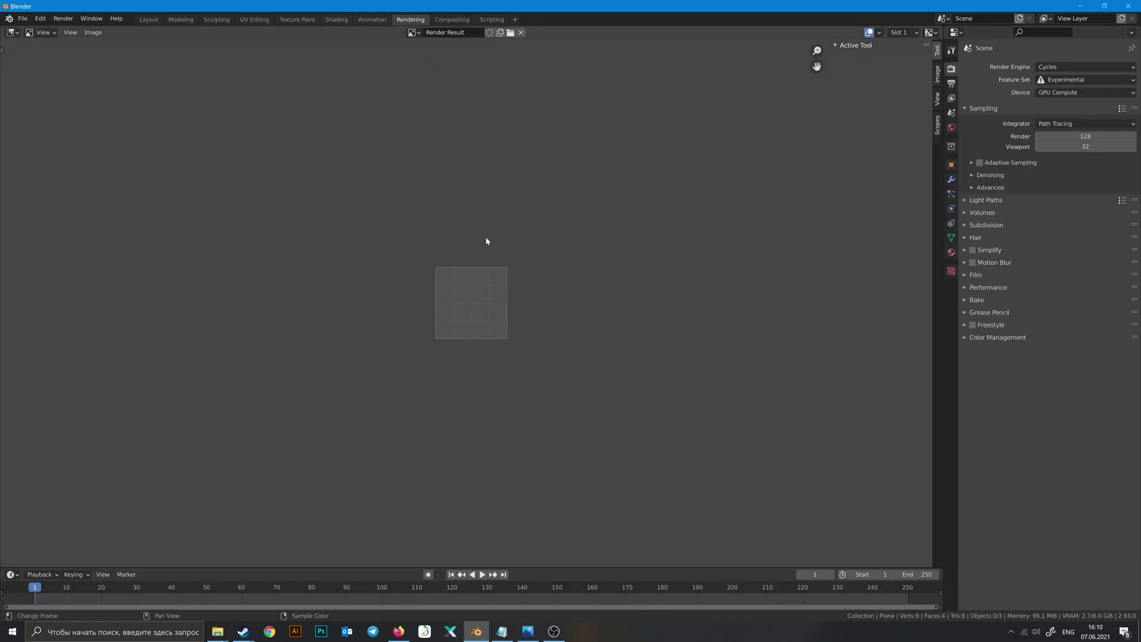
key(F12)
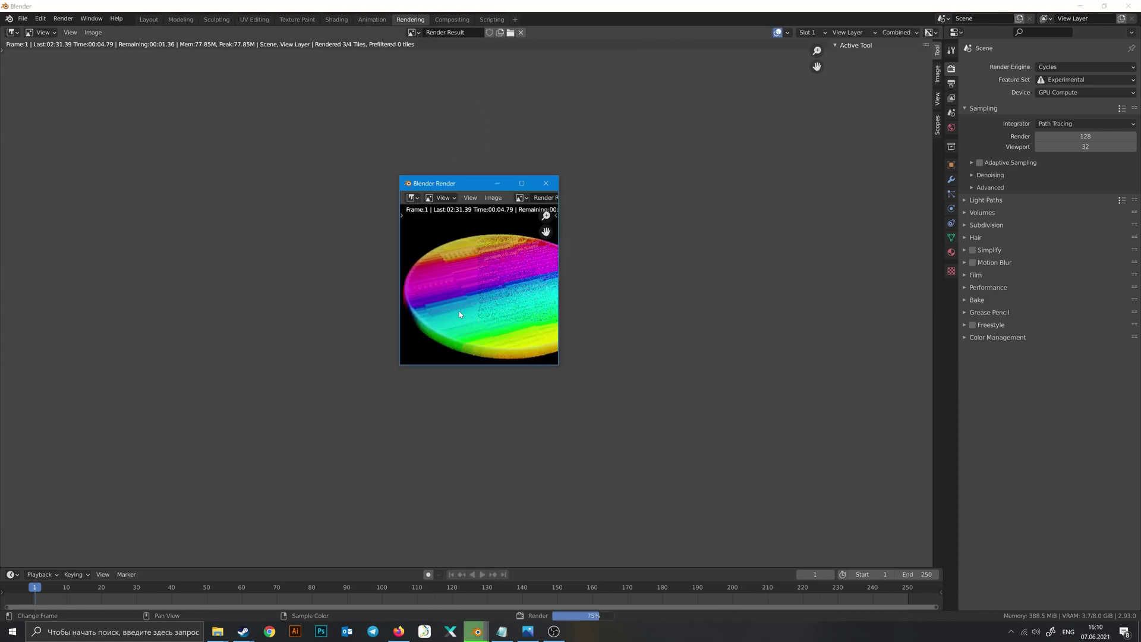
click(338, 21)
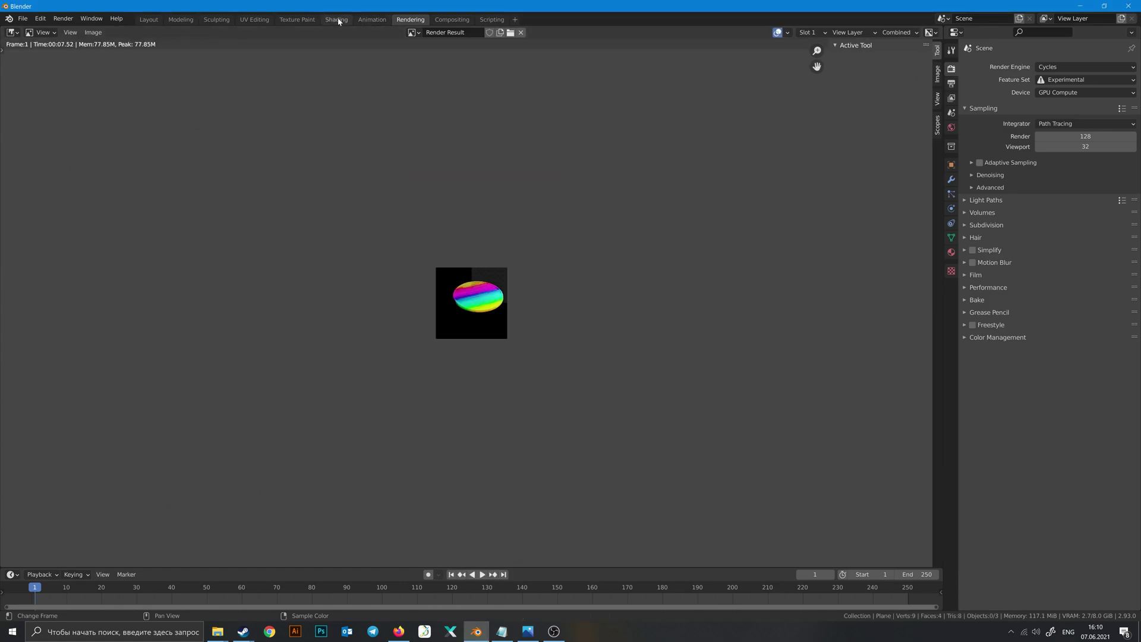
Step: Inspect the denoised pop-it disc render up close and in a maximized render window, and close that window
middle_drag(407, 404, 555, 342)
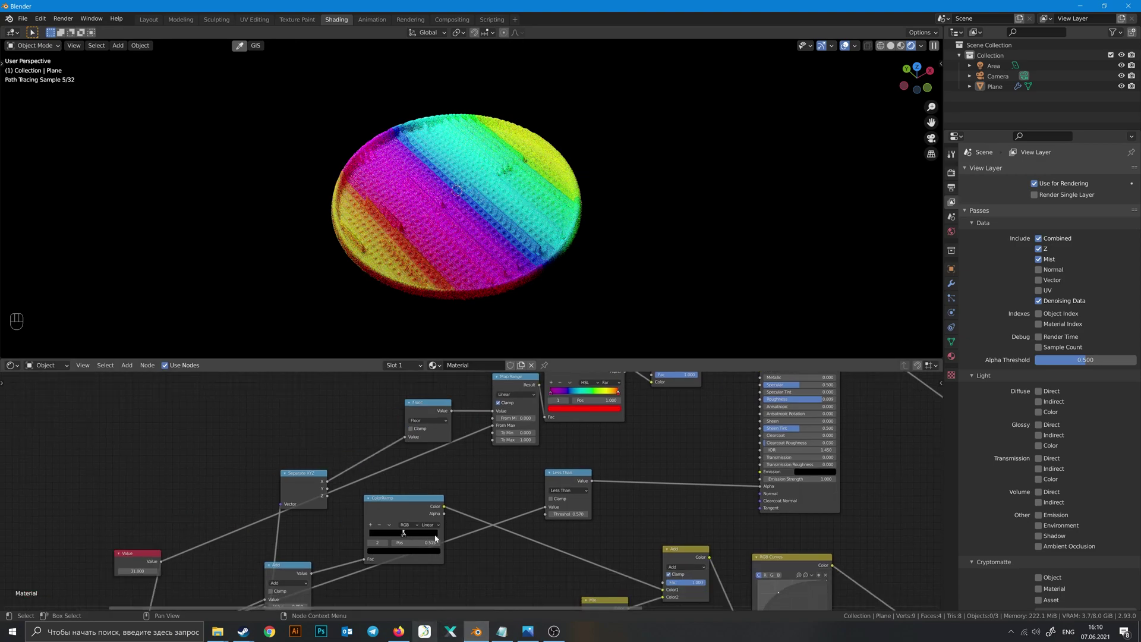
middle_drag(344, 525, 503, 443)
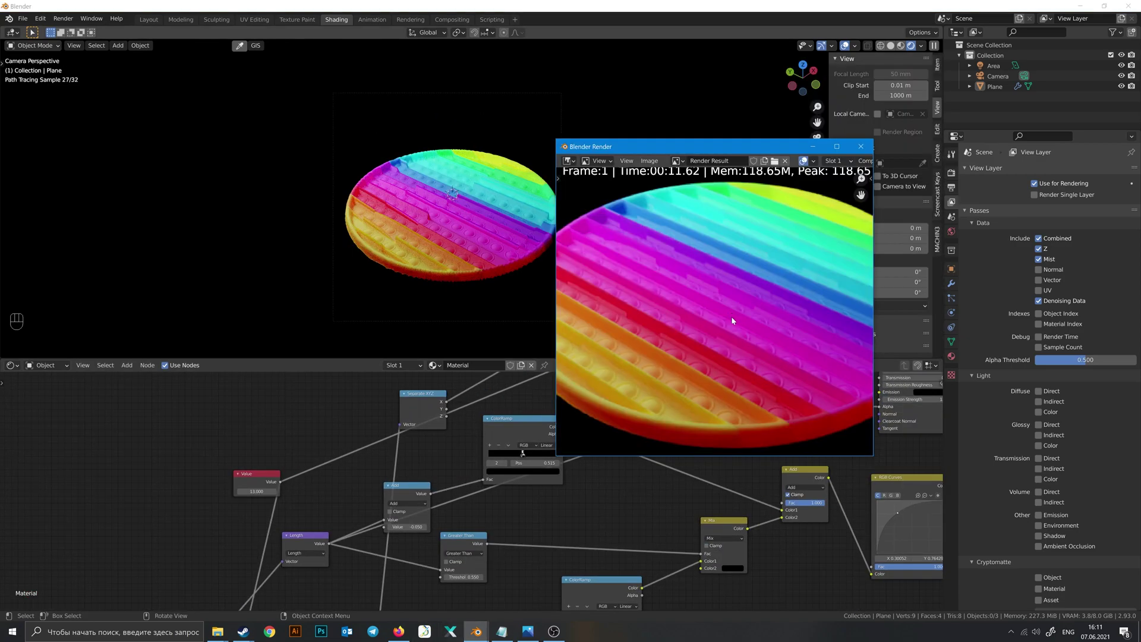
scroll(728, 318, down, 3)
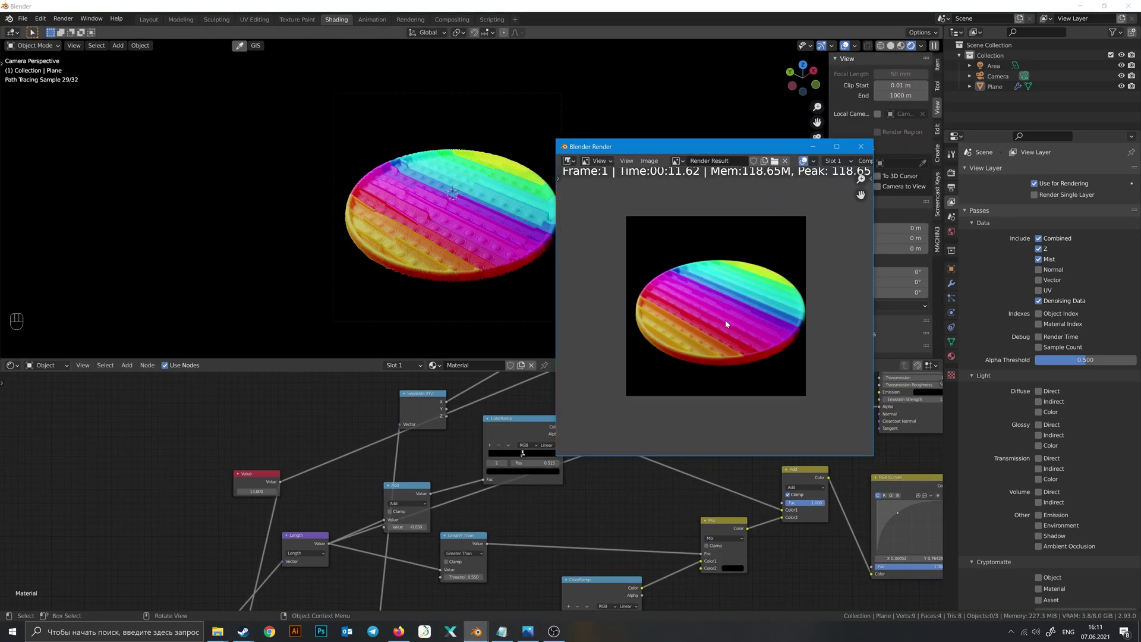
middle_drag(765, 301, 734, 289)
scroll(755, 302, up, 5)
scroll(754, 302, down, 5)
scroll(710, 319, up, 2)
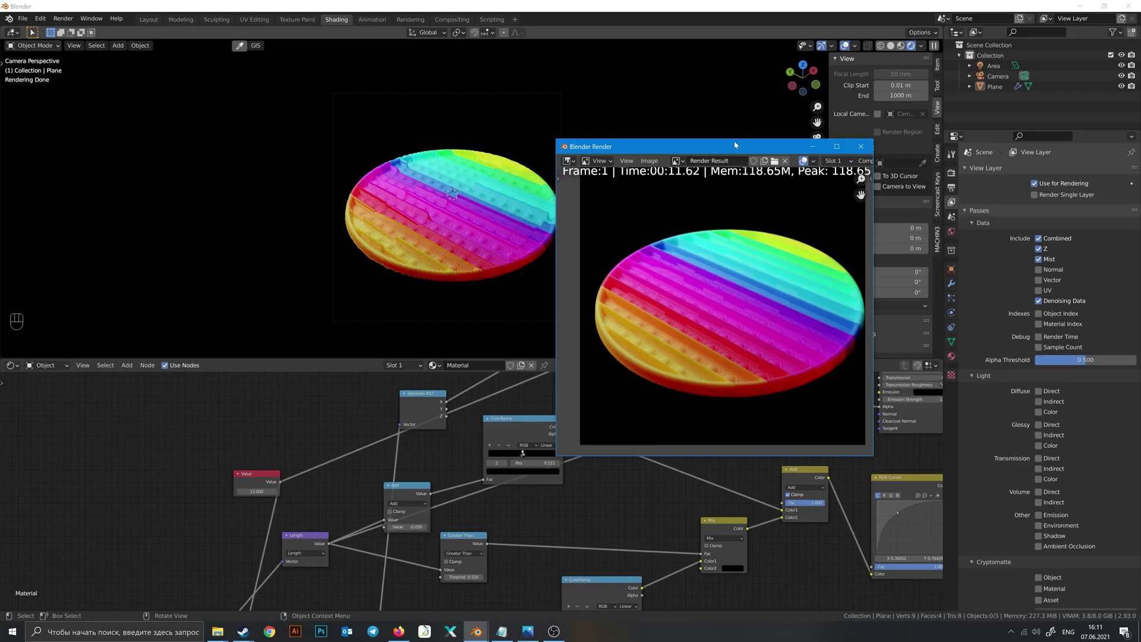
double_click(734, 142)
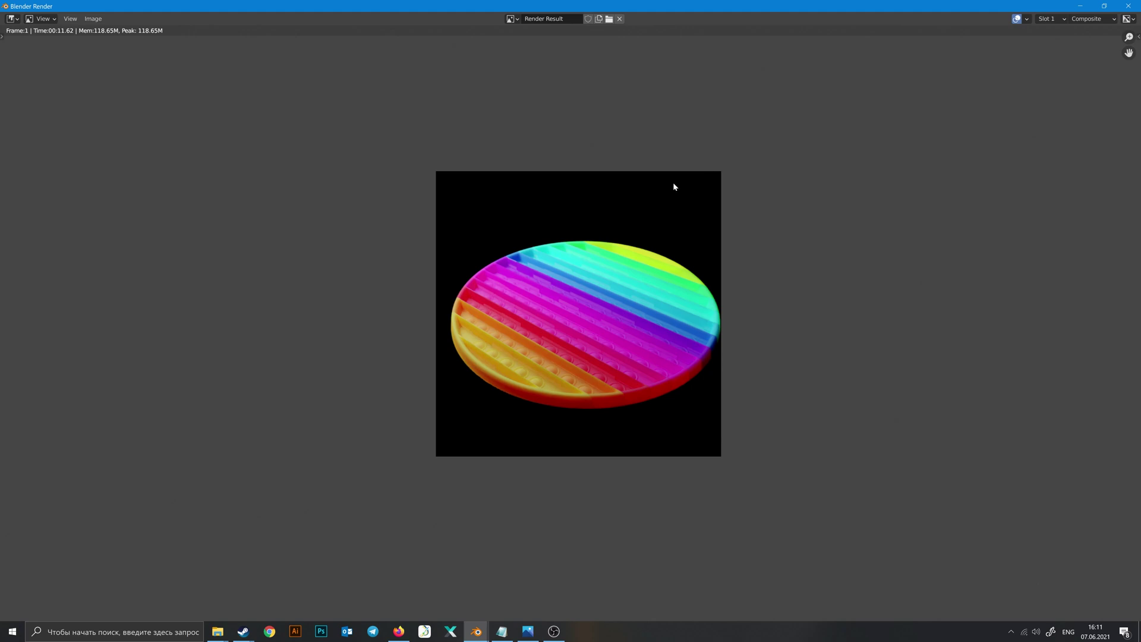
click(1132, 6)
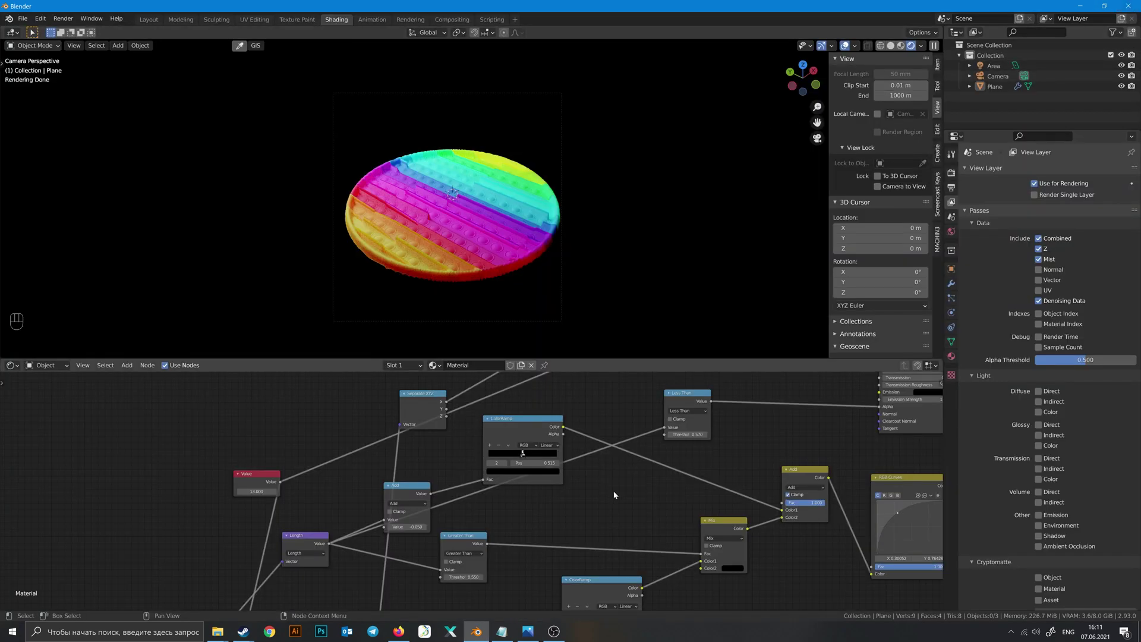
Step: Review the complete material node tree from its input nodes through to the material output
middle_drag(590, 496, 502, 481)
scroll(517, 484, down, 6)
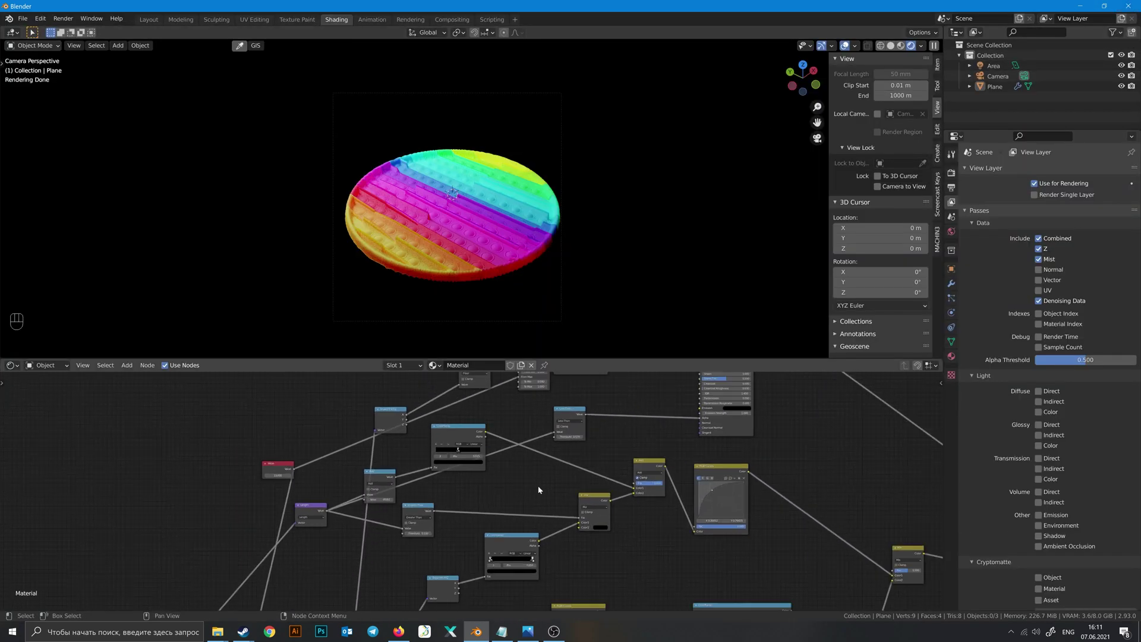
middle_drag(622, 438, 515, 396)
scroll(634, 506, down, 2)
scroll(522, 418, down, 3)
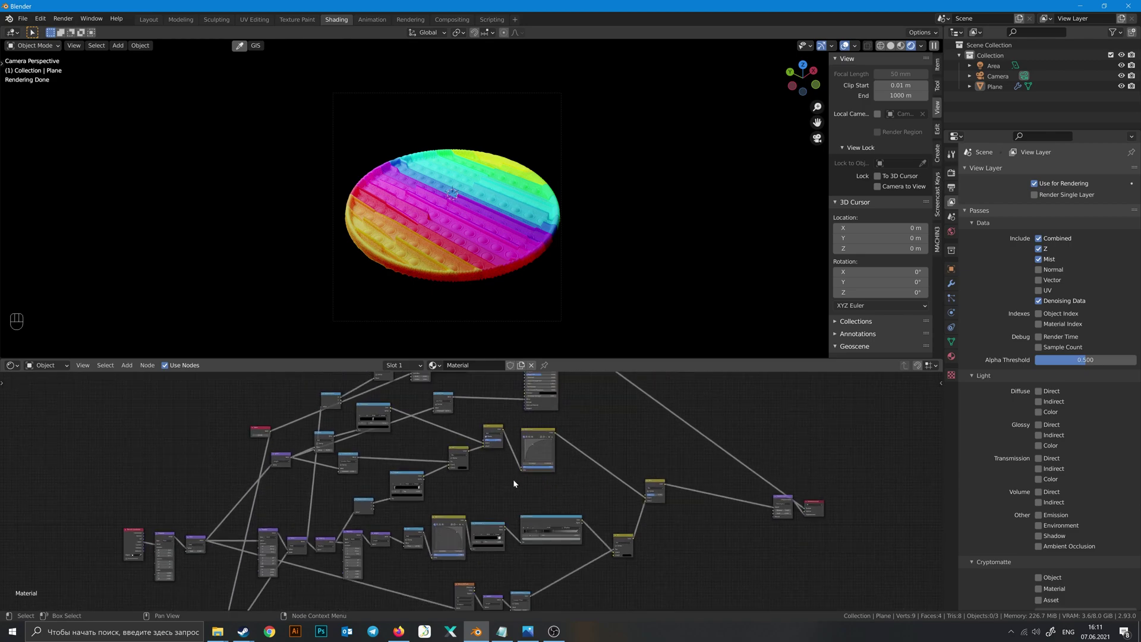